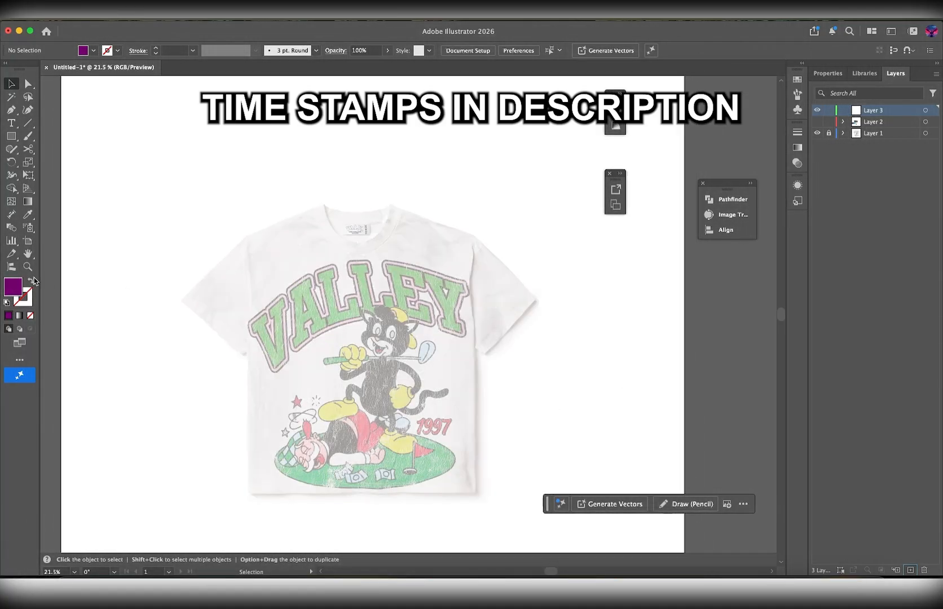
- Set the fill to none and the stroke colour to black (000000)
click(31, 282)
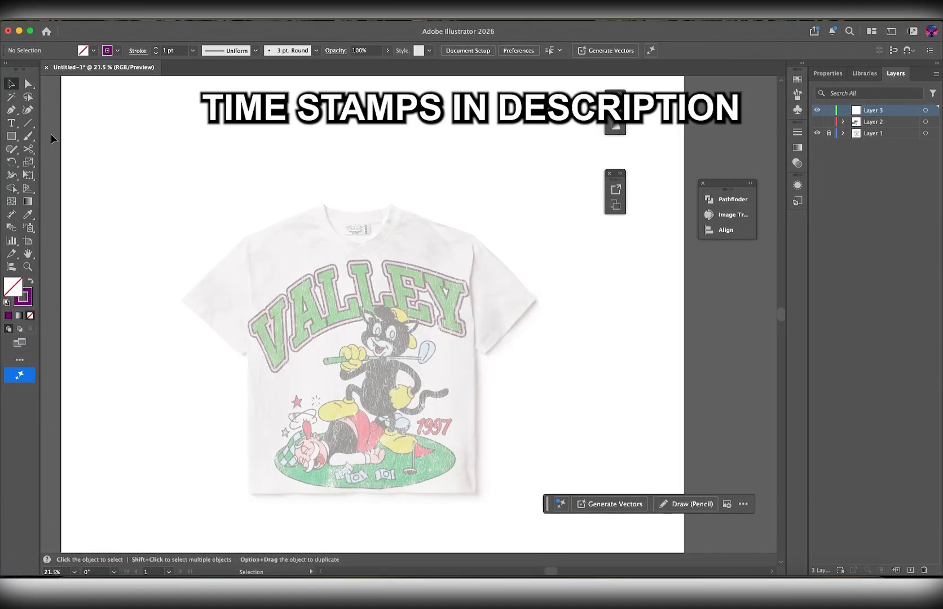
click(27, 303)
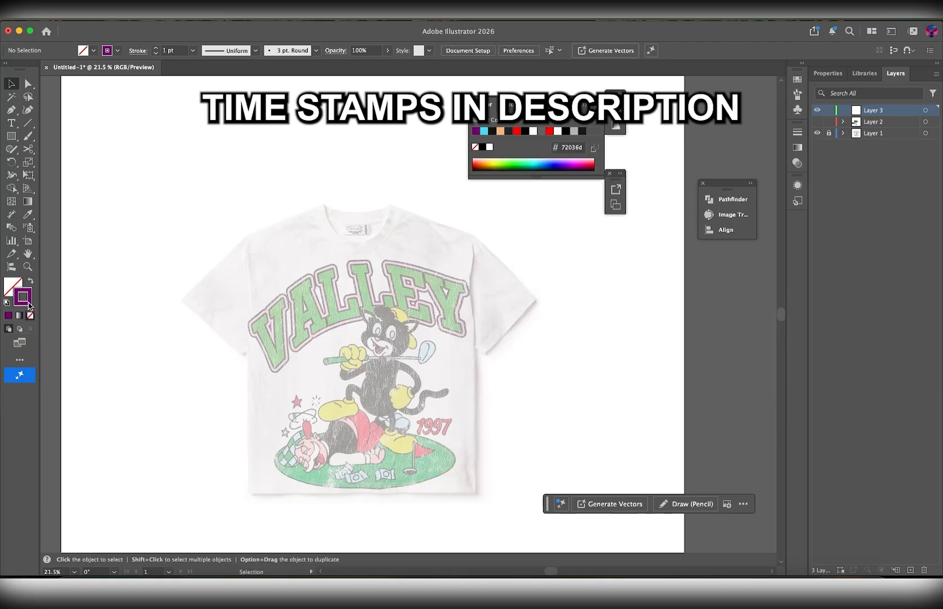
click(482, 147)
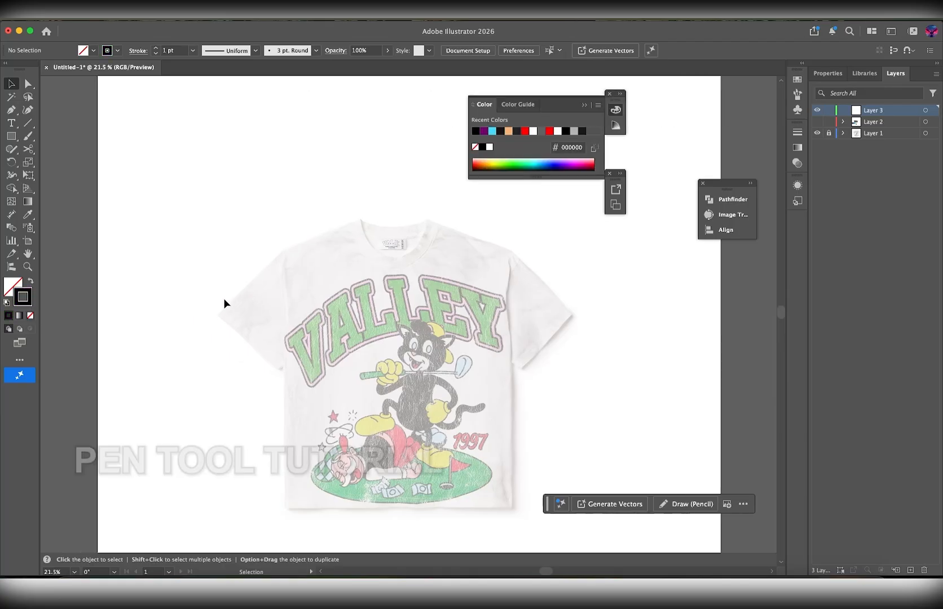
- Draw a horizontal straight line about 473 px long in the empty area above the shirt's left sleeve with the Pen tool
scroll(225, 304, up, 3)
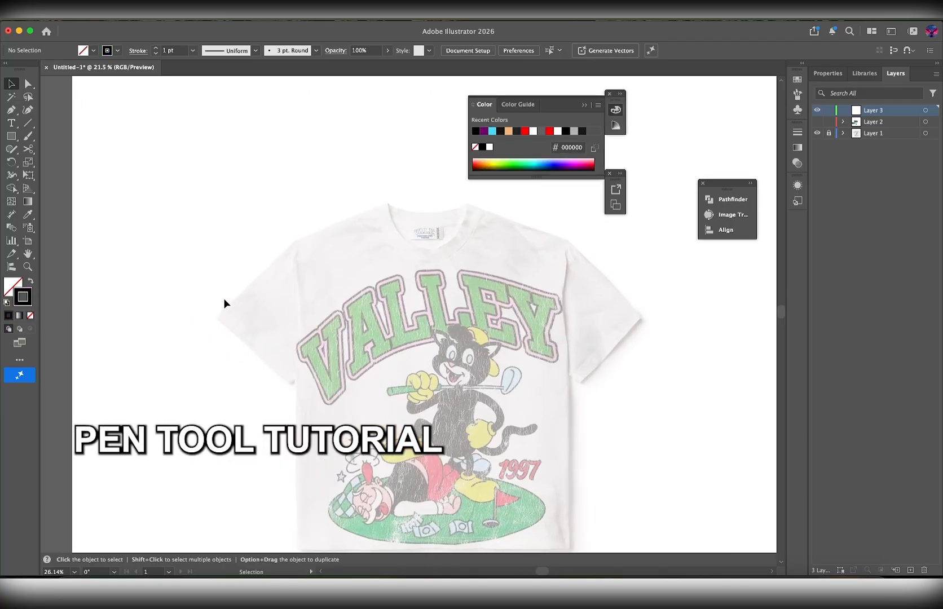
scroll(225, 304, down, 2)
scroll(225, 304, up, 3)
scroll(225, 303, down, 5)
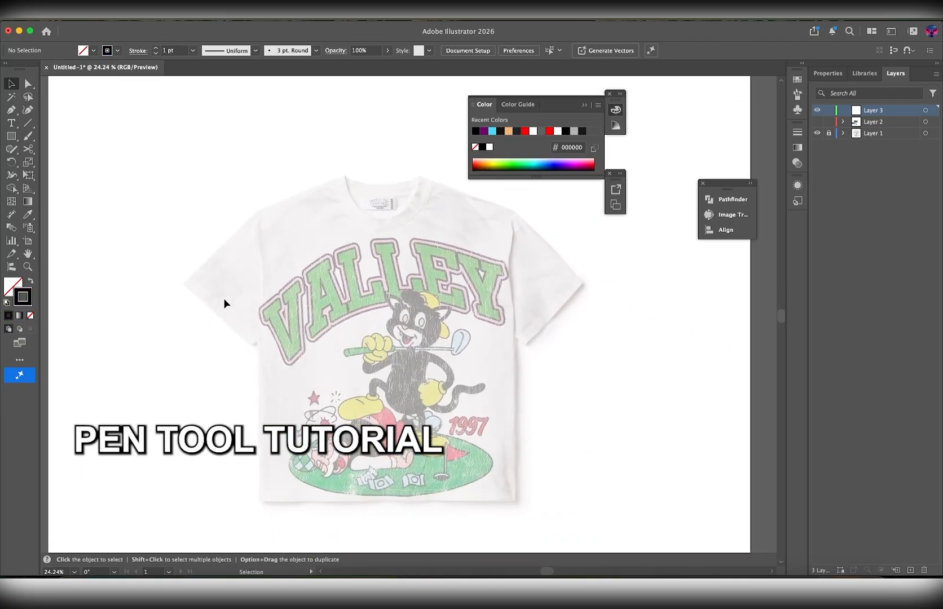
key(p)
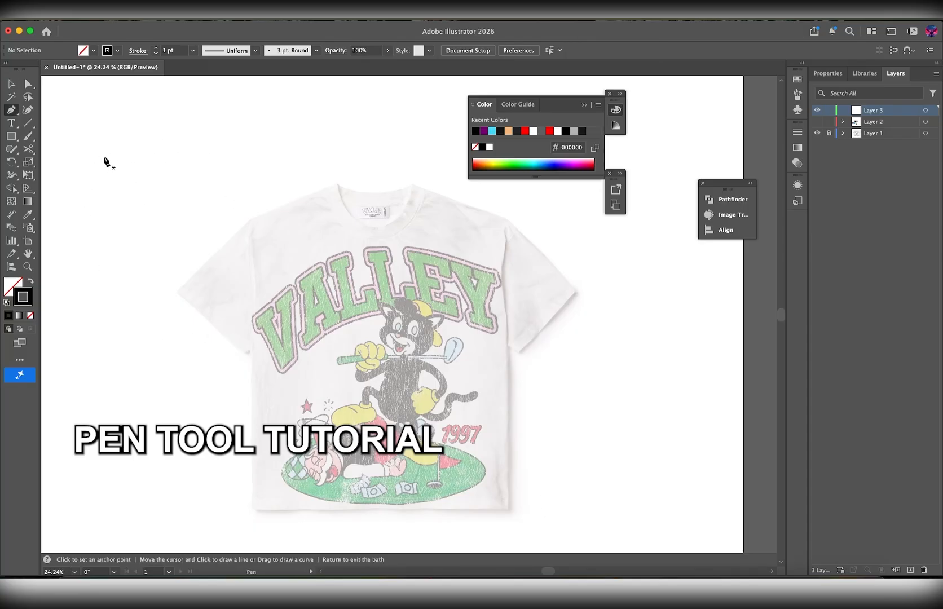
click(124, 153)
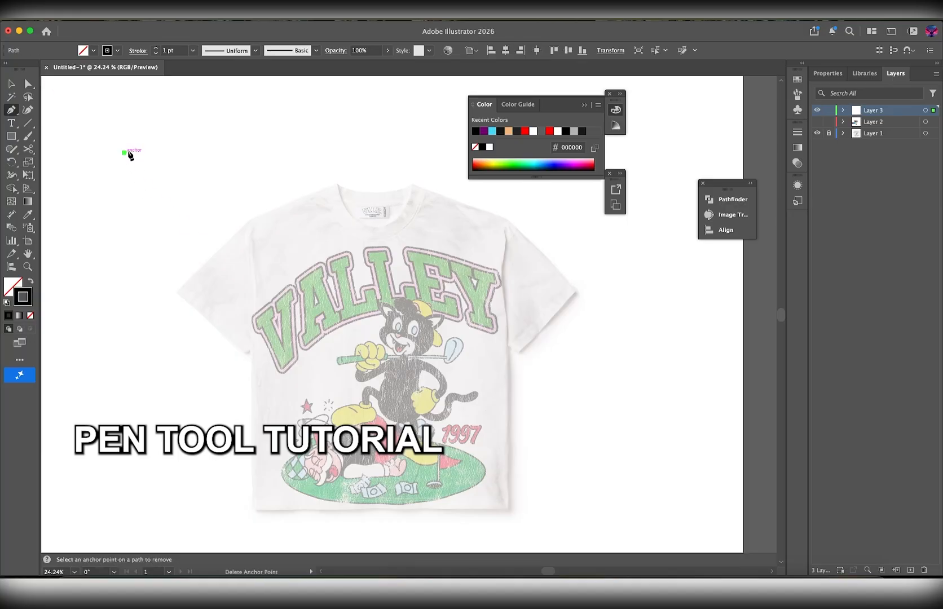
shift+click(235, 152)
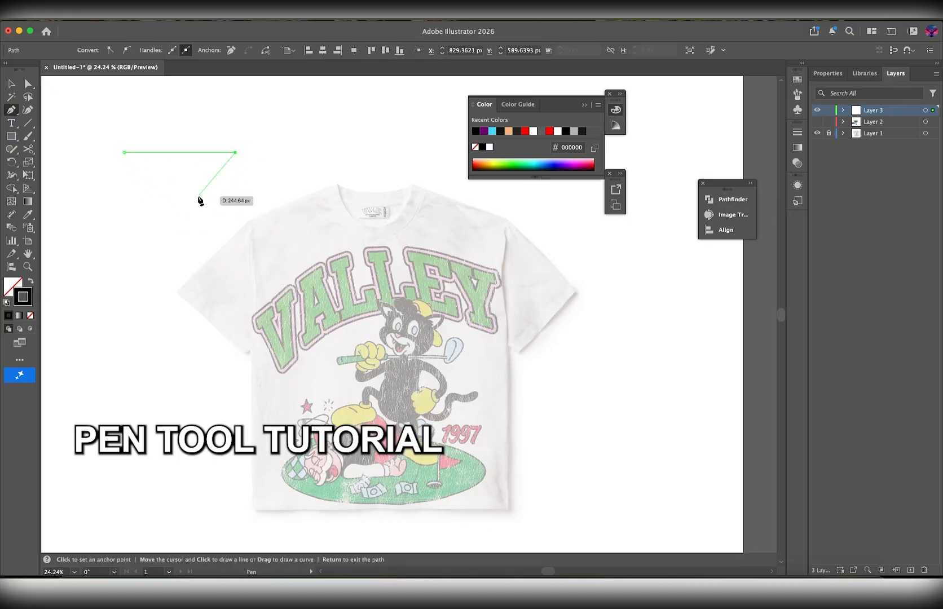
key(v)
click(188, 178)
scroll(169, 172, up, 5)
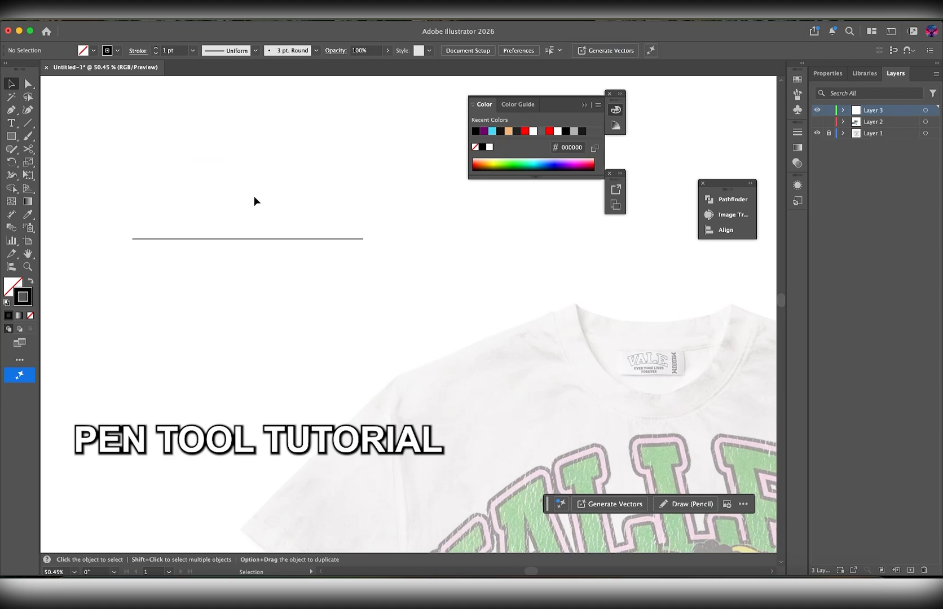
click(256, 240)
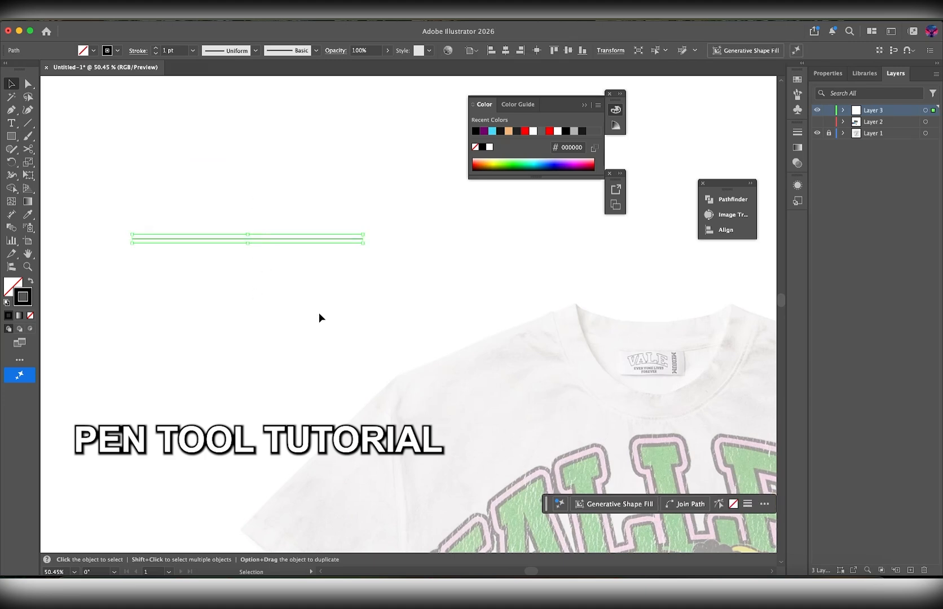
click(285, 289)
scroll(285, 290, up, 2)
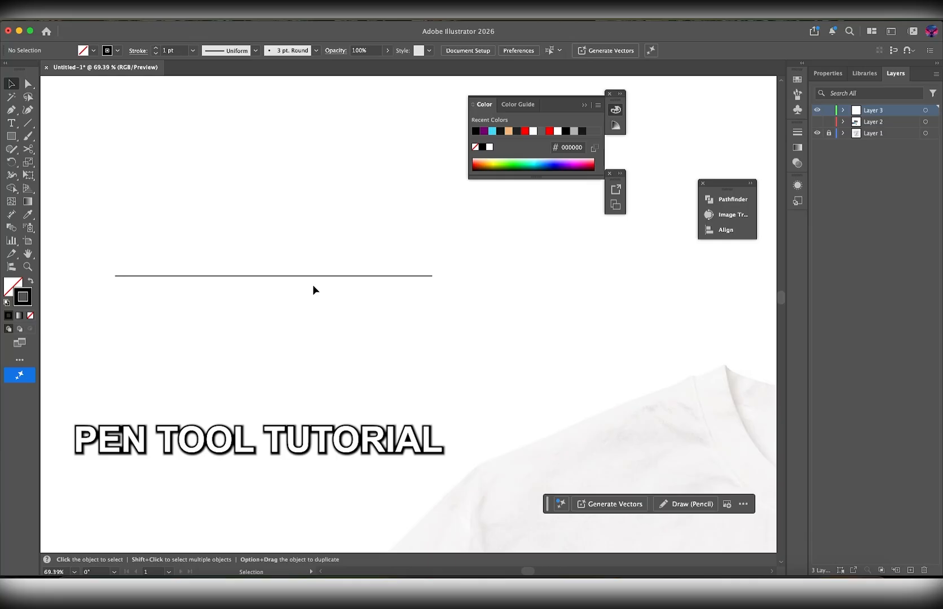
- Try bending the middle of the horizontal line downward into a curve with the Anchor Point tool and undo the change
key(shift+c)
drag(294, 276, 297, 360)
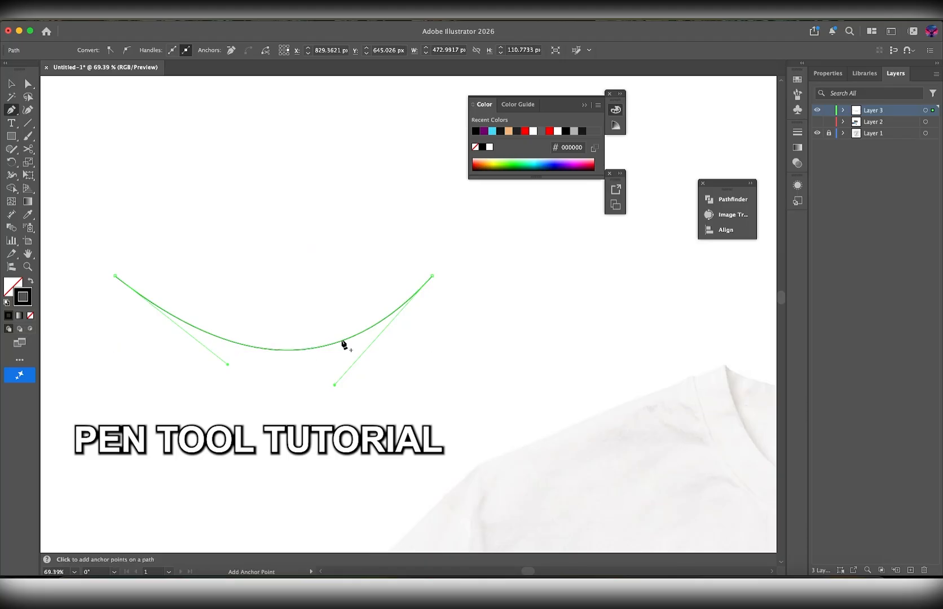
key(super+z)
key(super+z)
key(v)
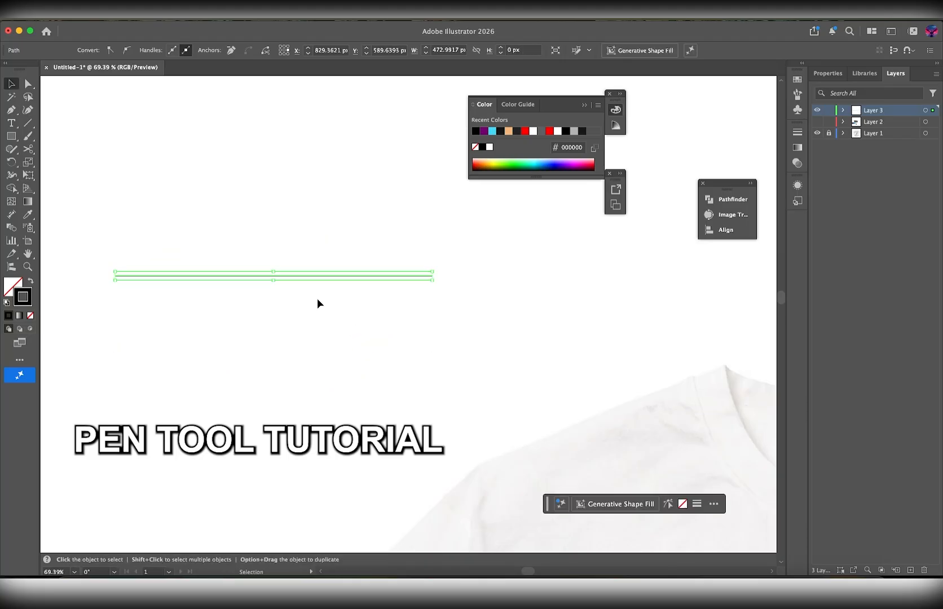
- Bend the middle of the horizontal line upward into a shallow arc using the Pen tool's temporary Anchor Point mode
click(294, 315)
scroll(294, 315, up, 3)
scroll(308, 326, up, 2)
scroll(308, 325, left, 2)
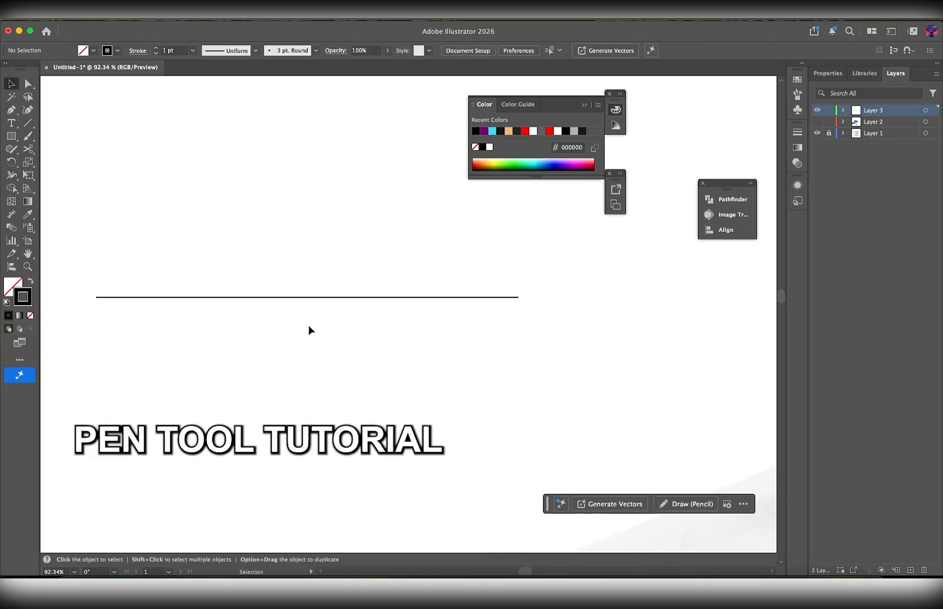
key(p)
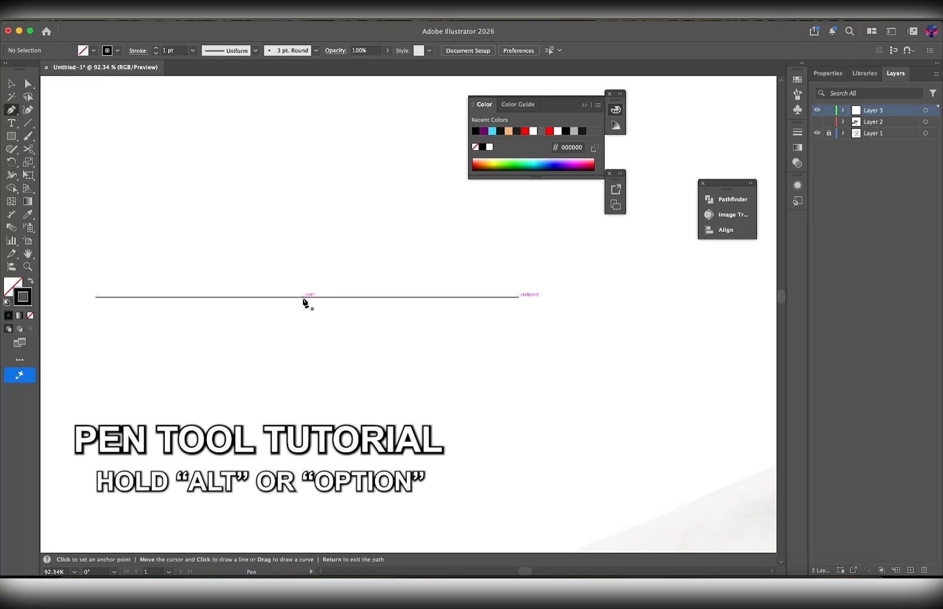
key(alt)
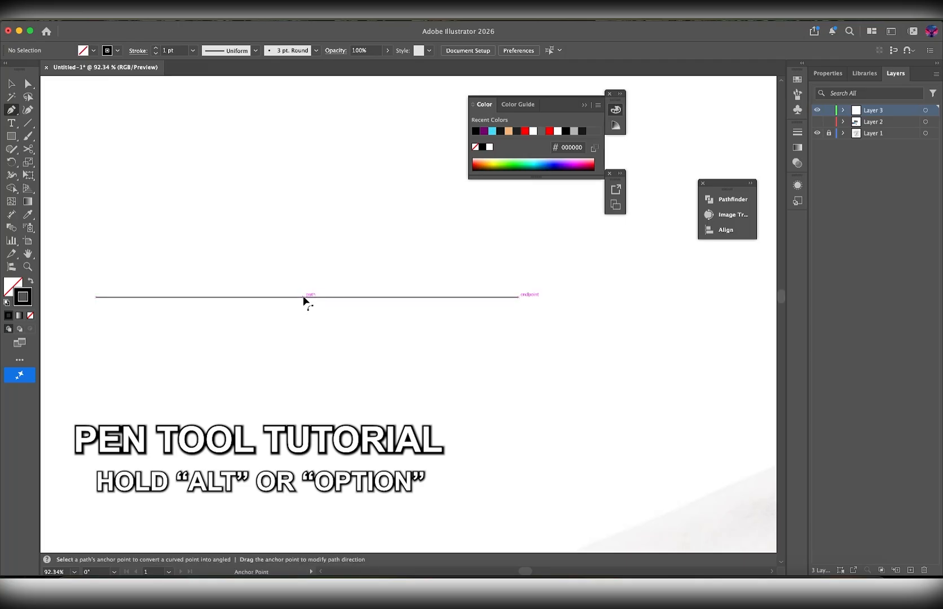
drag(303, 298, 303, 251)
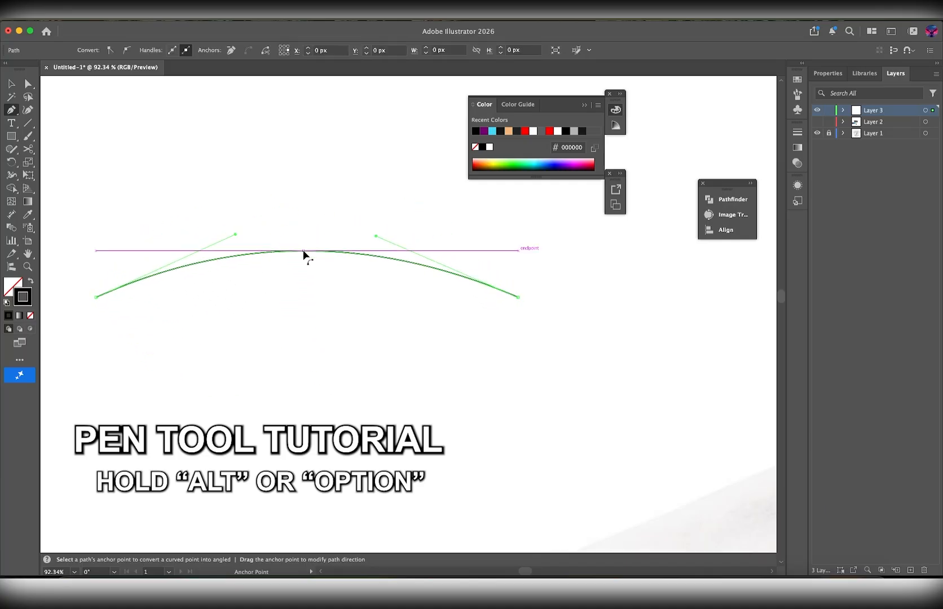
- Reshape the arc into an S-curve about 55 px high by moving the left handle below the path and raising the right handle slightly
drag(235, 234, 261, 375)
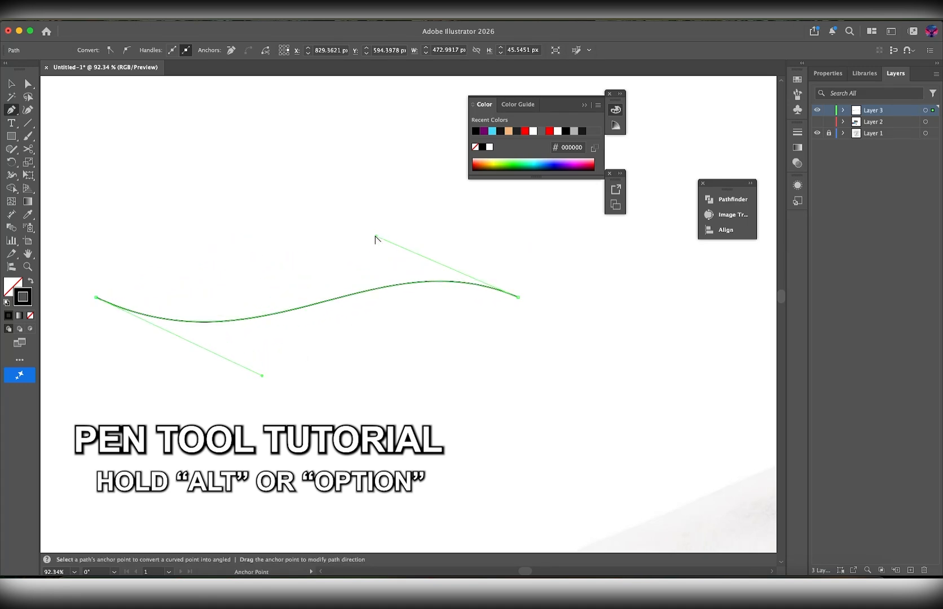
mouse_move(375, 237)
mouse_down()
mouse_move(400, 371)
mouse_move(393, 243)
mouse_move(430, 220)
mouse_move(467, 247)
mouse_move(376, 224)
mouse_up()
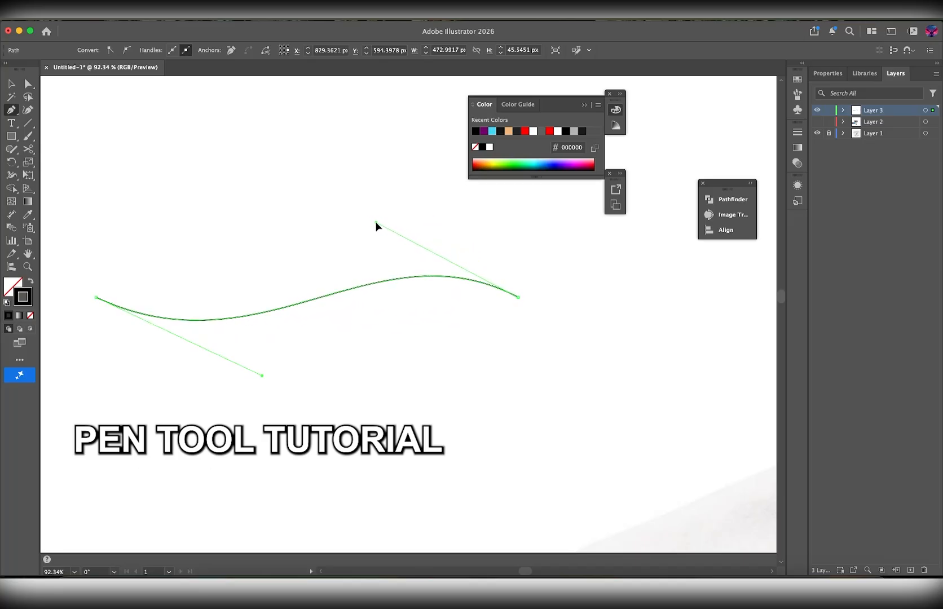
drag(261, 375, 238, 396)
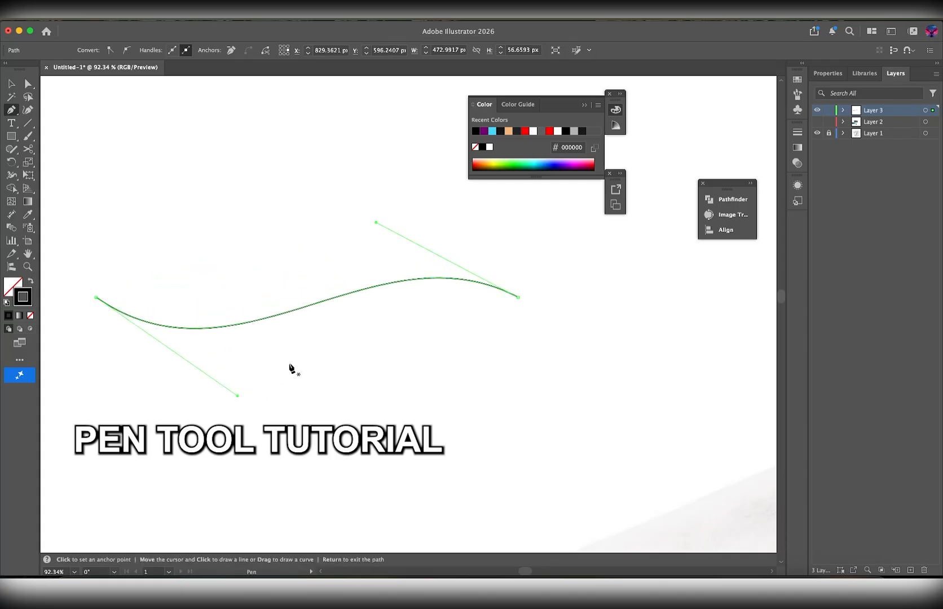
key(alt)
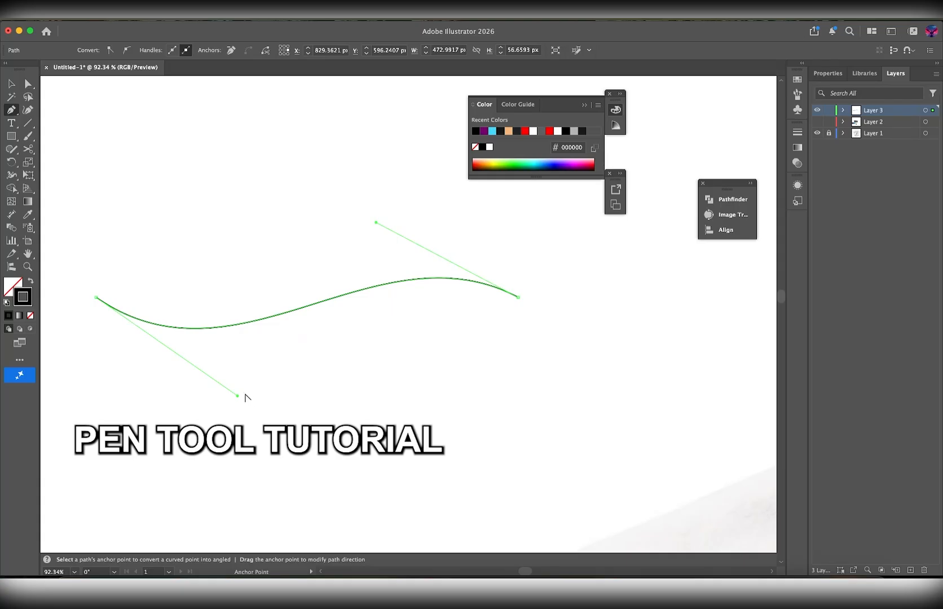
mouse_move(238, 395)
mouse_down()
mouse_move(247, 301)
mouse_move(239, 390)
mouse_up()
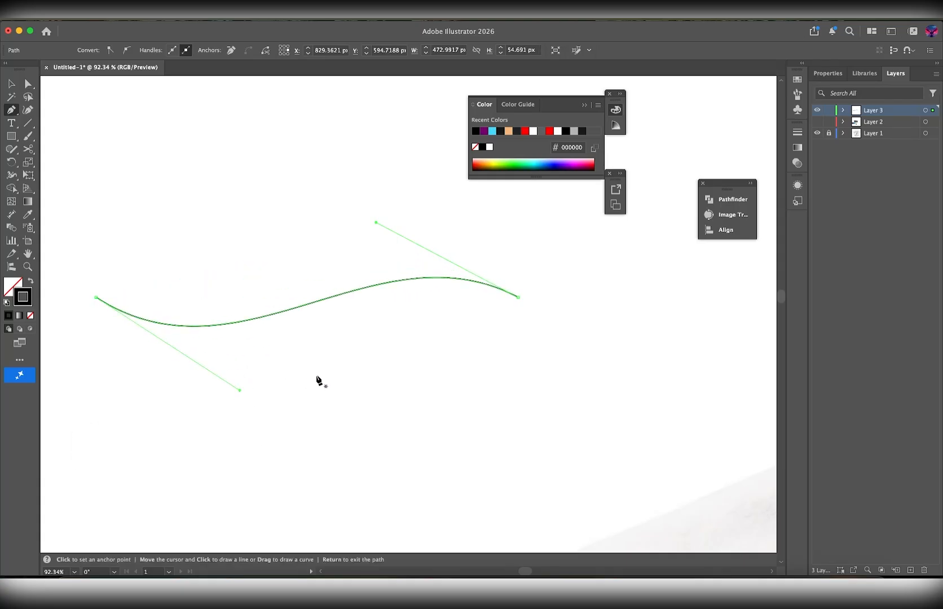
- Delete the S-curved path from the artboard
key(v)
key(Delete)
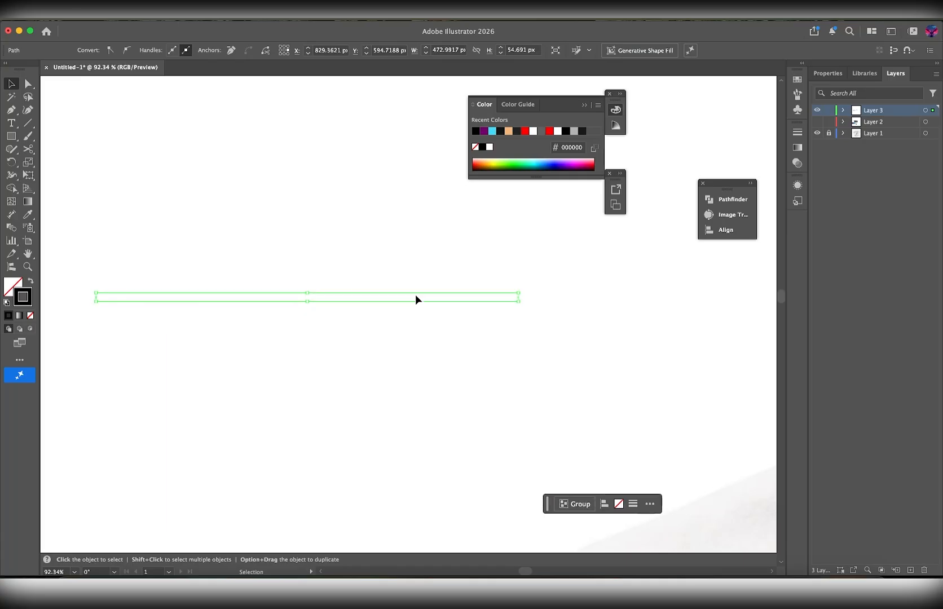
key(Delete)
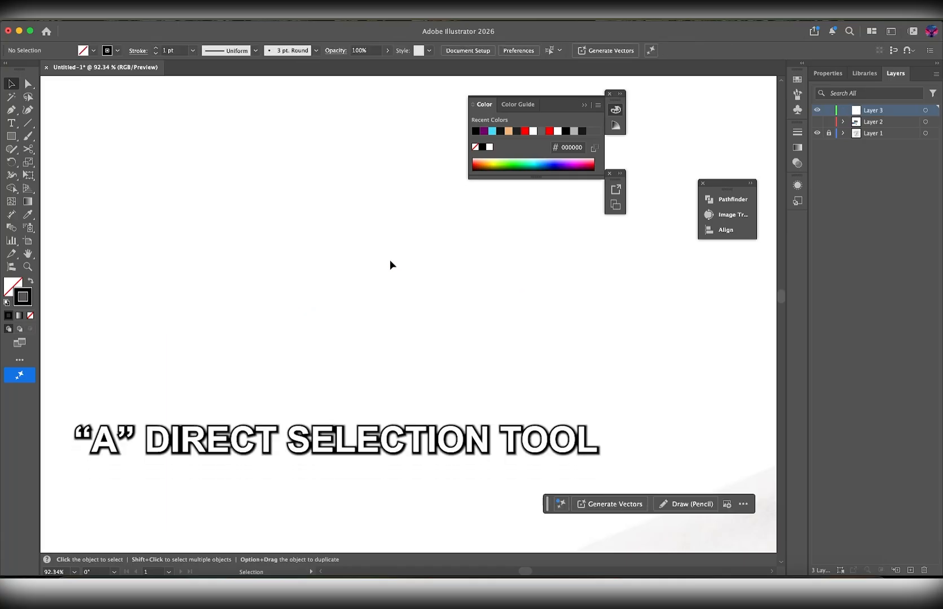
- Draw a new horizontal straight line in the empty area above the shirt's left sleeve with the Pen tool and deselect it
scroll(389, 259, down, 5)
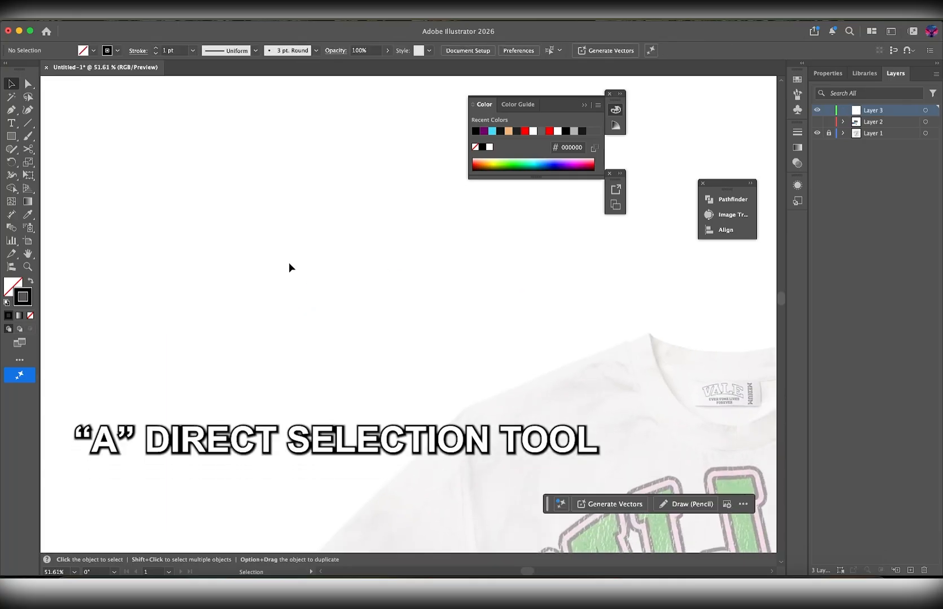
key(a)
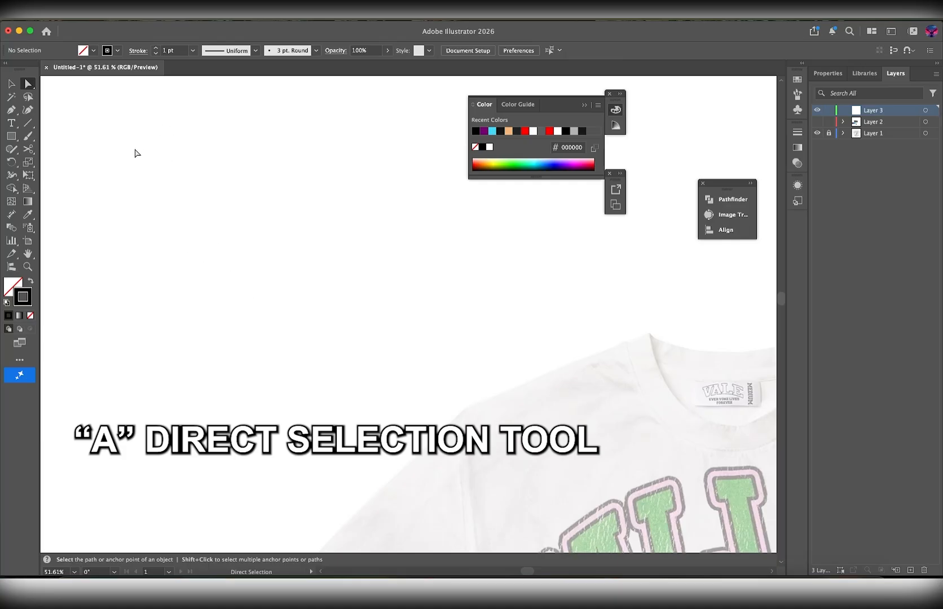
key(p)
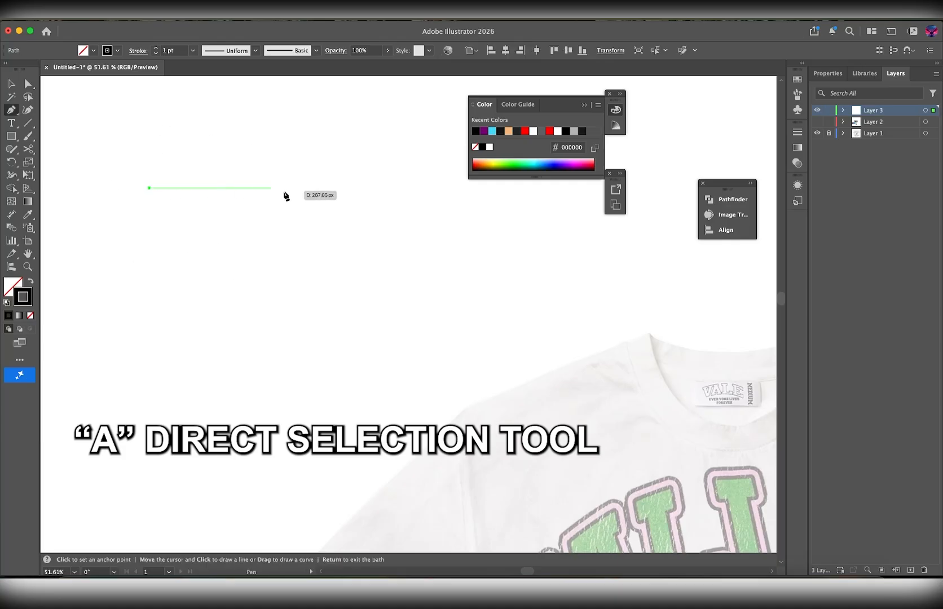
click(298, 188)
key(v)
click(259, 198)
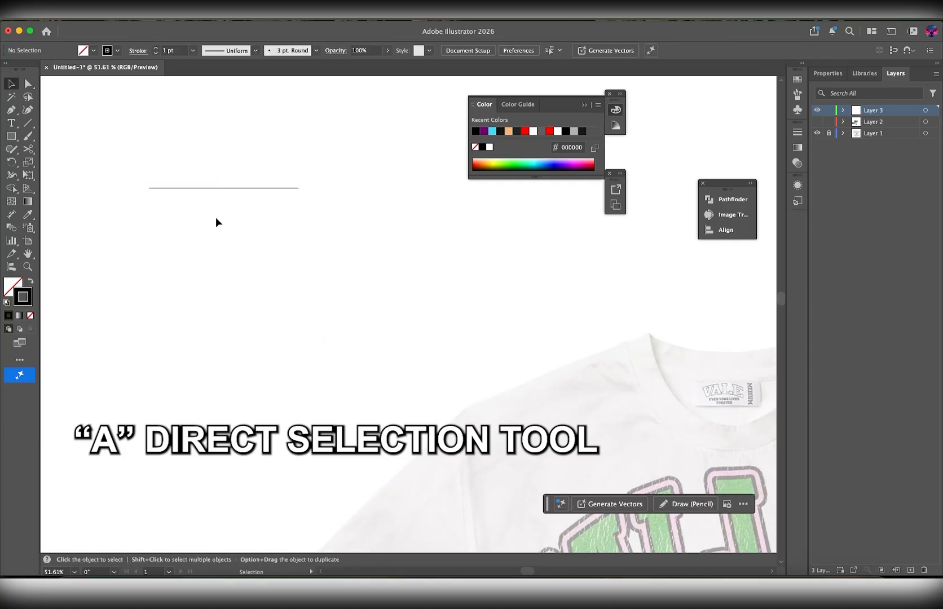
- Try moving the line's left and right endpoints separately with the Direct Selection tool and undo both moves
scroll(215, 217, up, 5)
scroll(216, 217, up, 3)
scroll(216, 217, left, 3)
key(a)
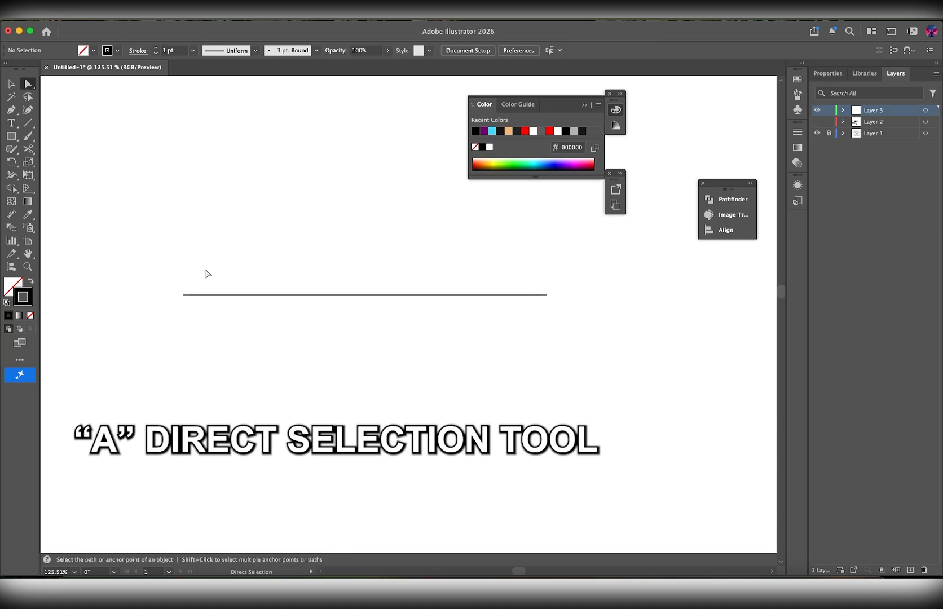
click(184, 295)
drag(184, 295, 281, 324)
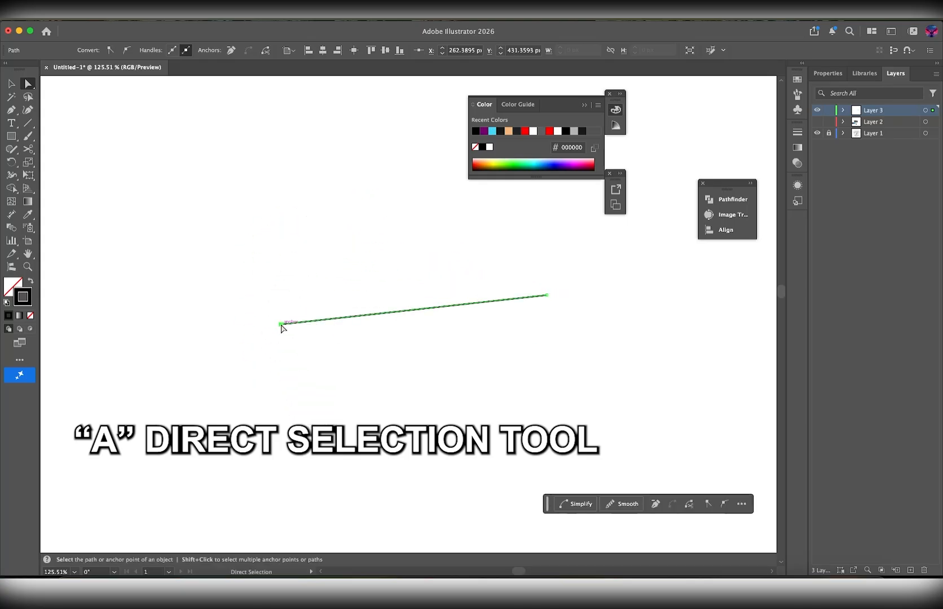
drag(547, 295, 515, 357)
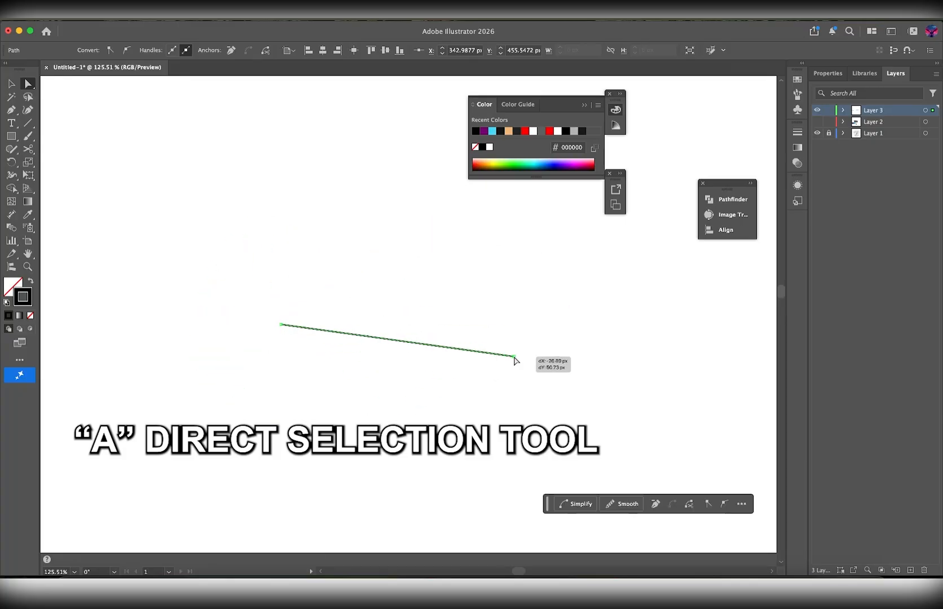
key(super+z)
key(super+z)
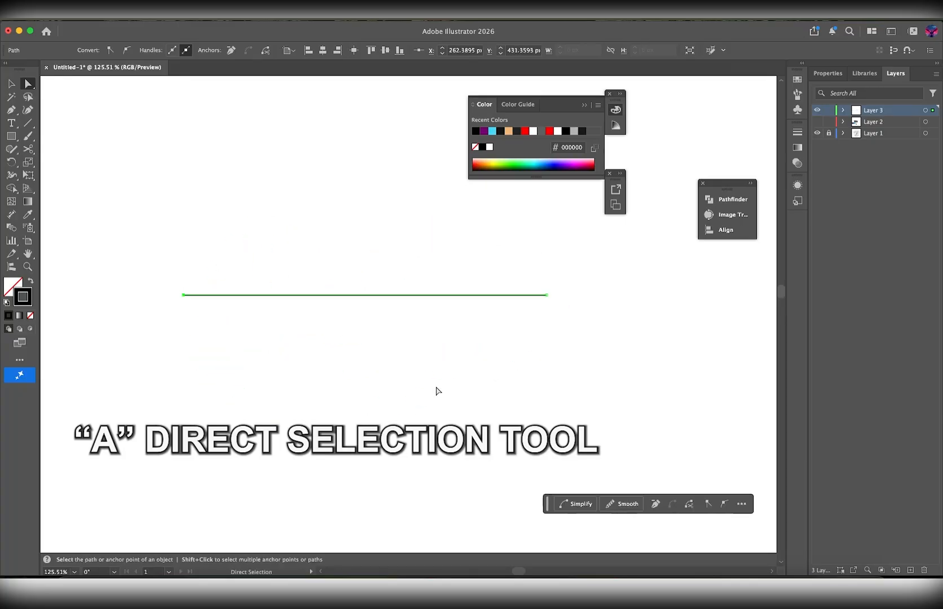
- Move the whole line with the Selection tool, first down, and finally up and to the left, and activate the Pen tool
key(v)
click(405, 308)
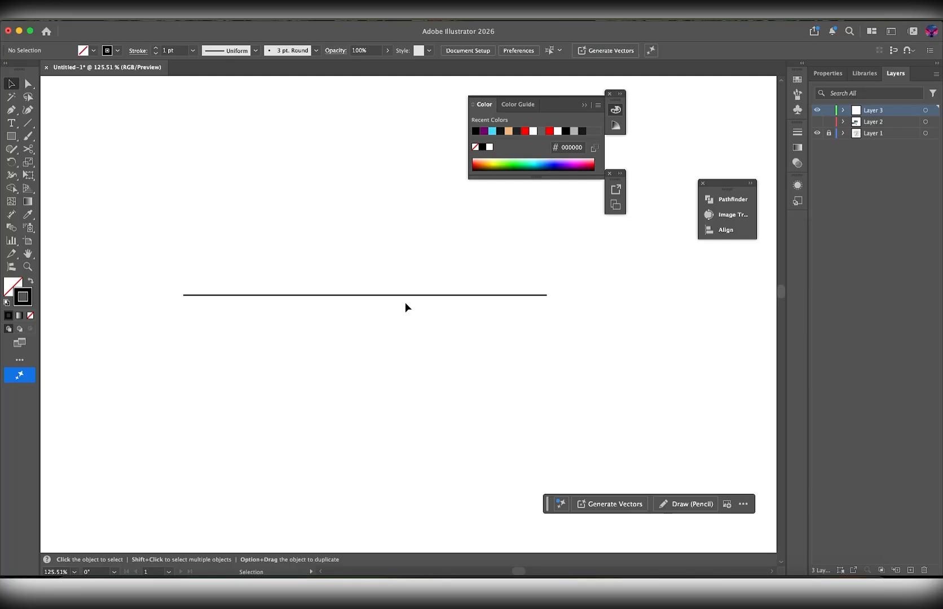
drag(412, 295, 431, 320)
click(379, 238)
click(420, 443)
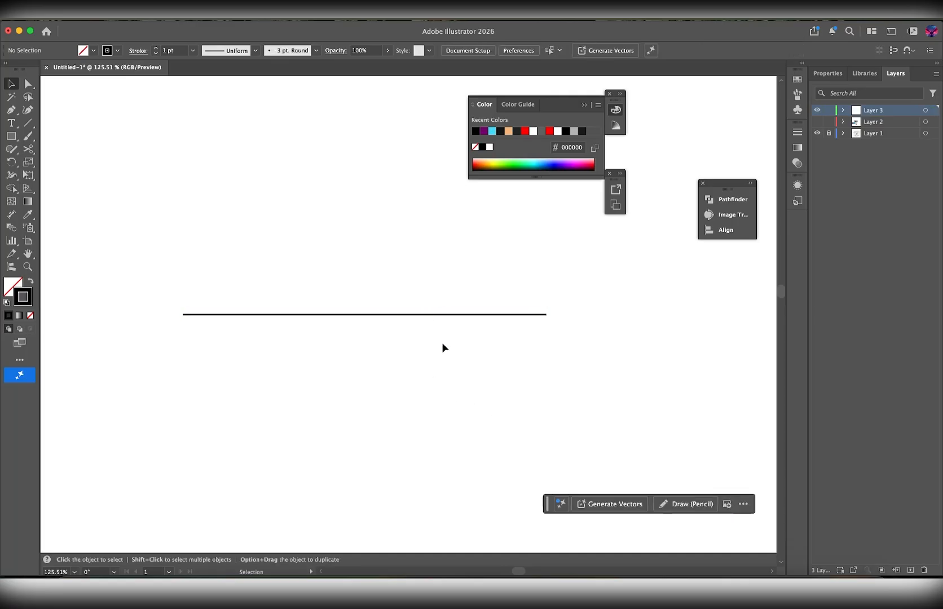
drag(417, 315, 383, 289)
key(p)
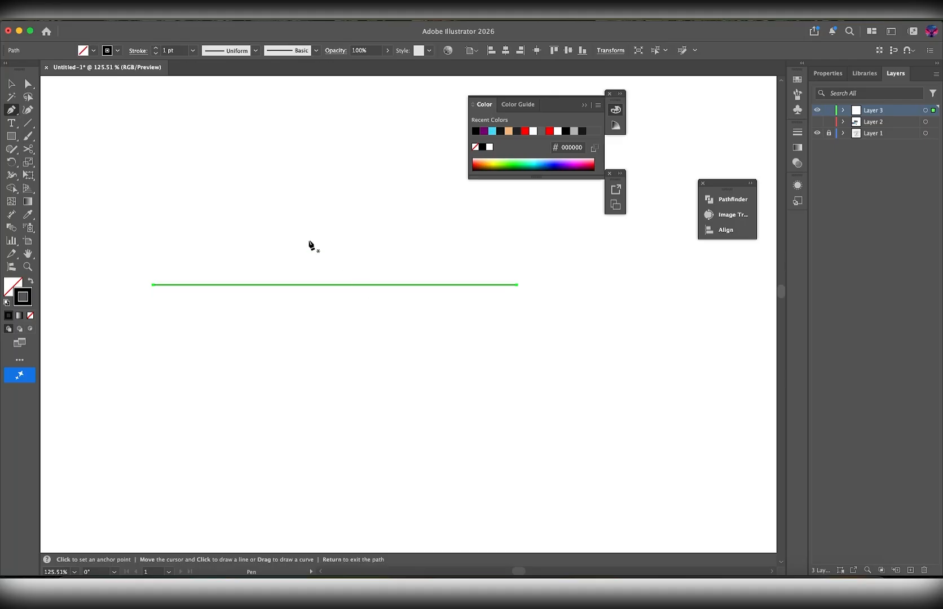
- Draw a vertical straight line crossing the middle of the horizontal line with the Pen tool and deselect it
click(330, 180)
click(330, 418)
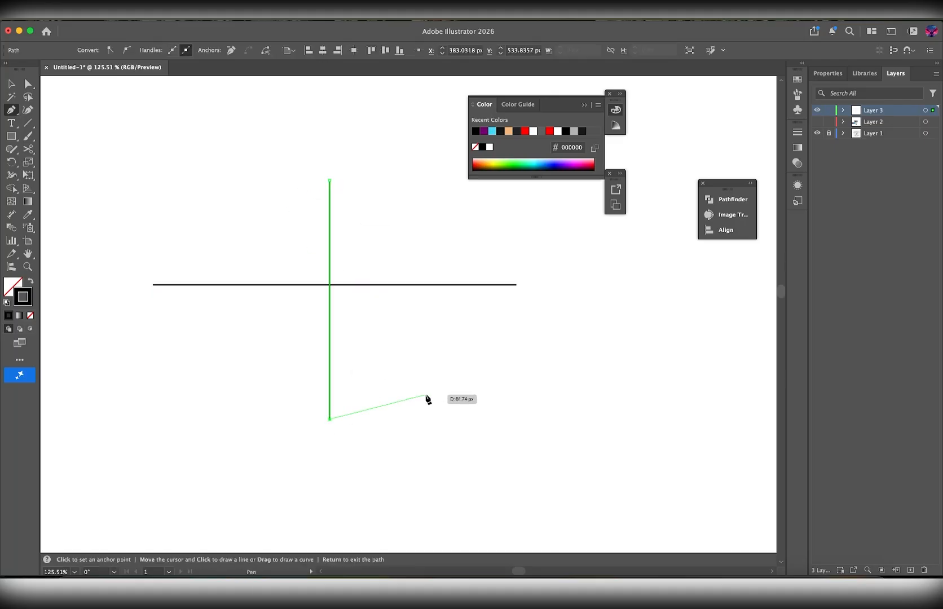
key(v)
click(402, 325)
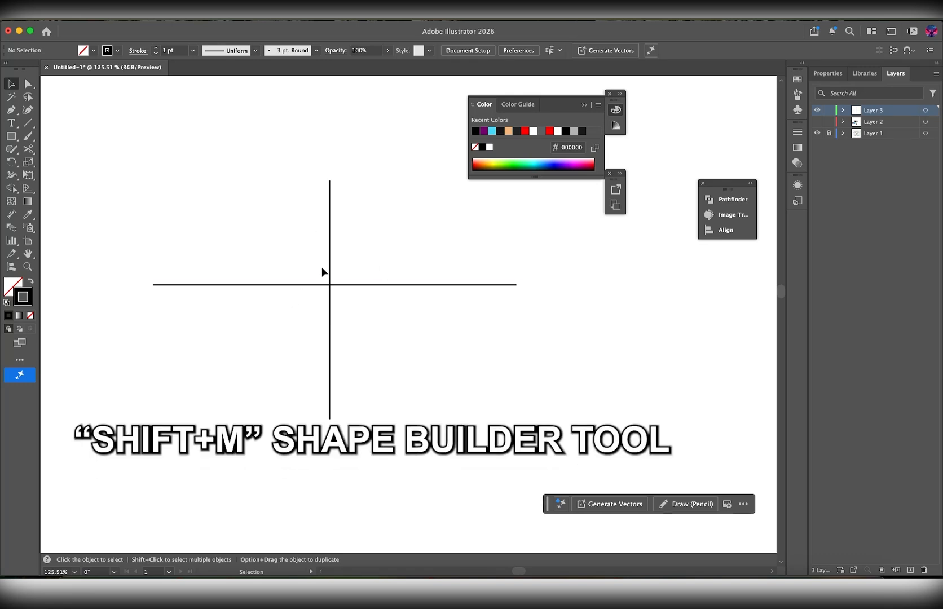
- Add a second vertical line and a copy of the horizontal line above it, forming a grid of four crossing lines
key(shift+m)
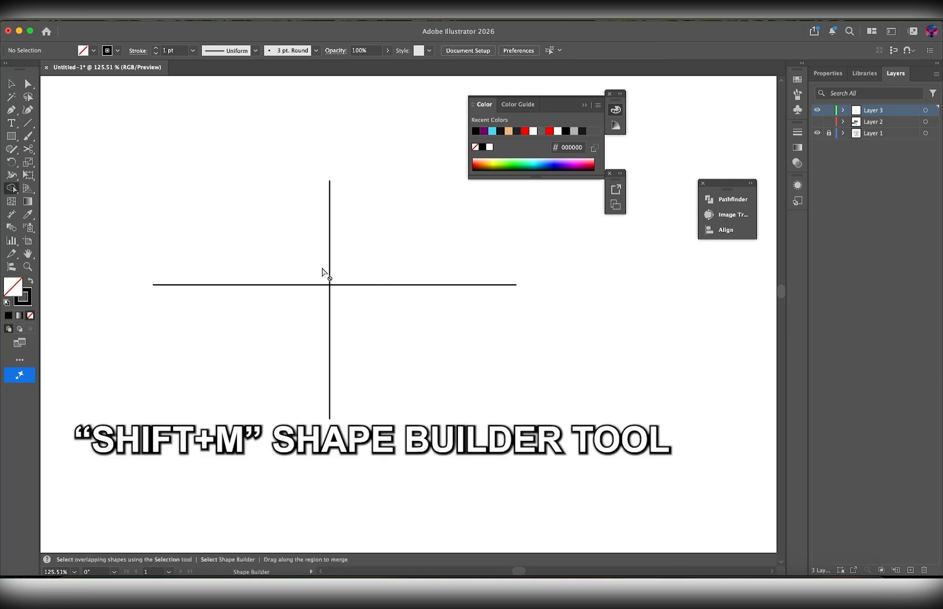
click(14, 189)
click(893, 32)
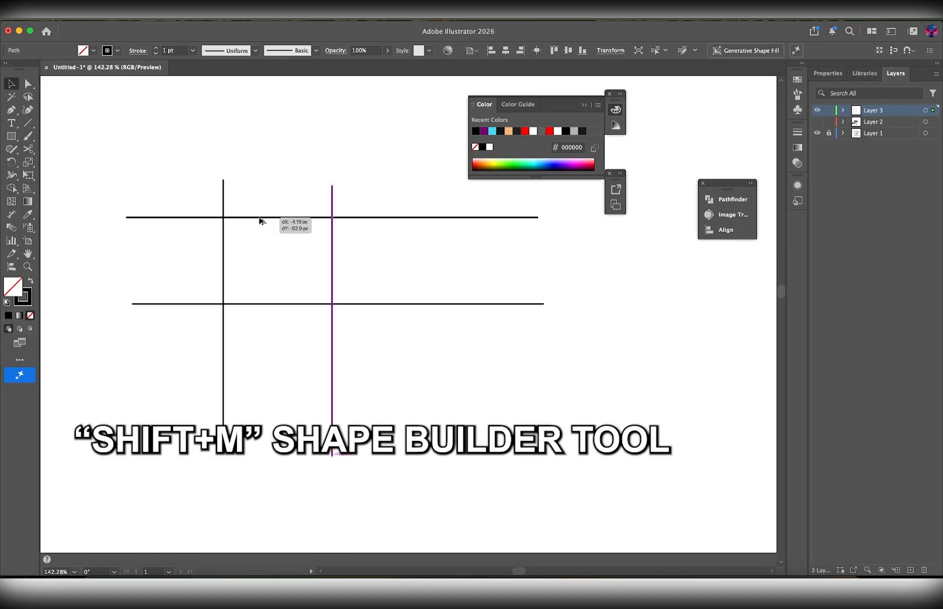
click(261, 217)
scroll(287, 276, up, 3)
scroll(287, 276, up, 2)
scroll(287, 276, left, 2)
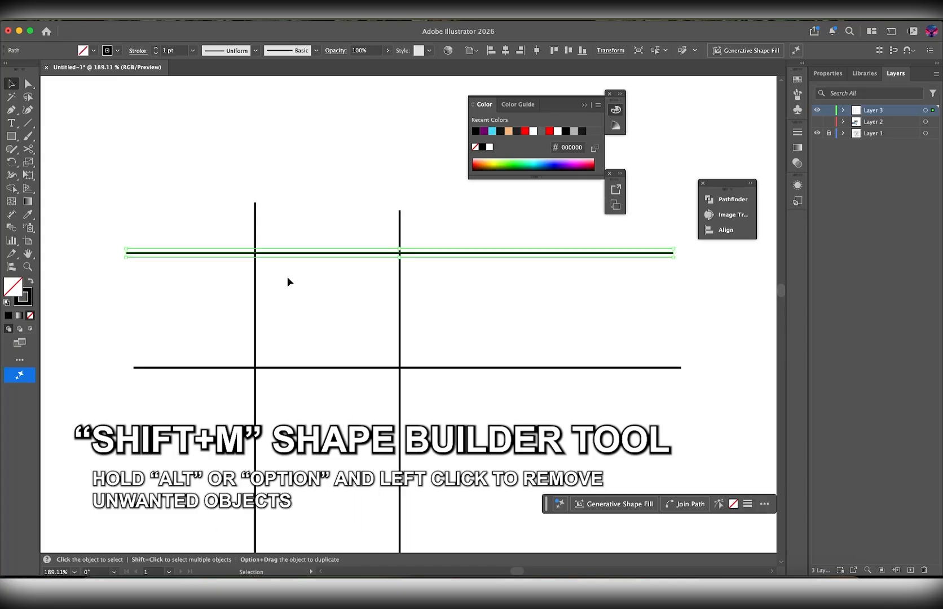
- Try to trim the upper horizontal line's left end with the Shape Builder tool, selecting only that line, and undo it
key(shift+m)
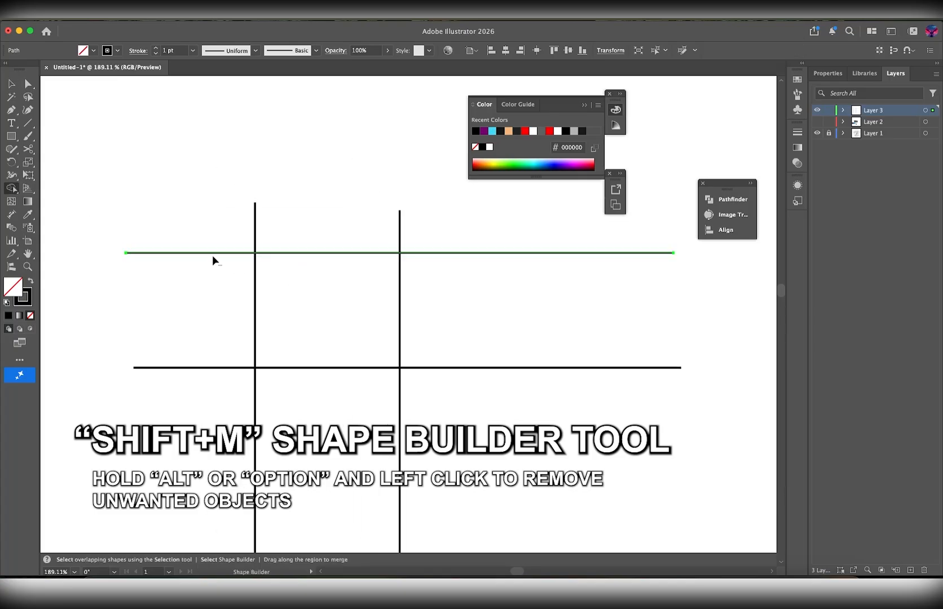
drag(213, 230, 218, 312)
key(ctrl+z)
key(v)
click(353, 307)
scroll(354, 311, down, 2)
drag(354, 307, 292, 279)
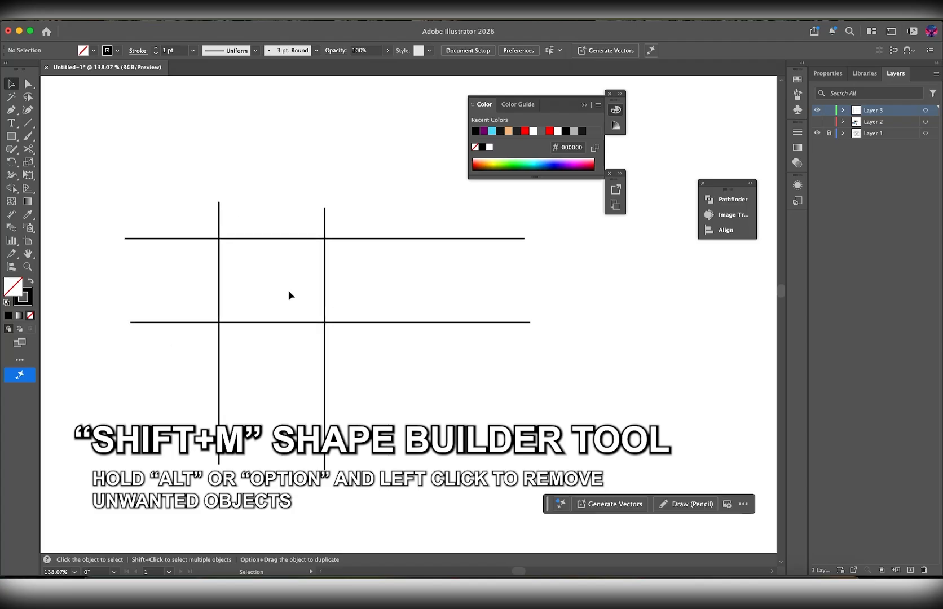
- Select all four lines, remove the horizontal lines' ends outside the two verticals with the Shape Builder tool, and deselect everything
drag(176, 191, 442, 438)
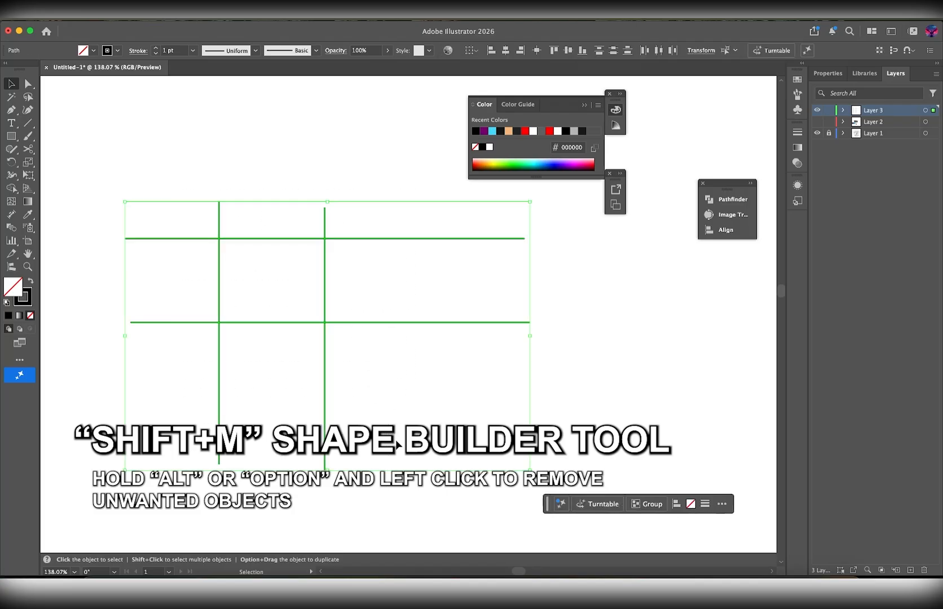
key(shift+m)
scroll(212, 305, up, 2)
scroll(213, 305, left, 3)
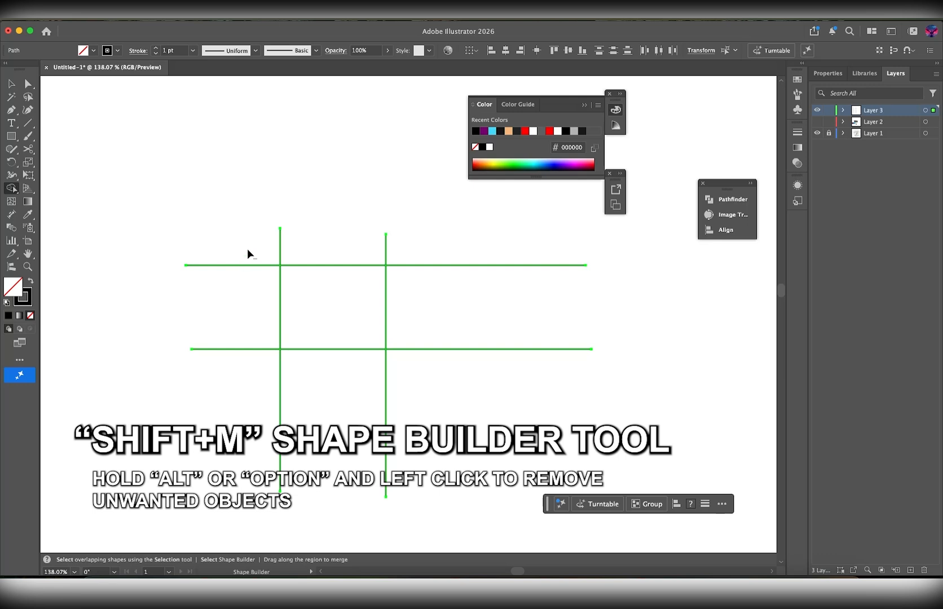
alt+click(253, 265)
key(super+z)
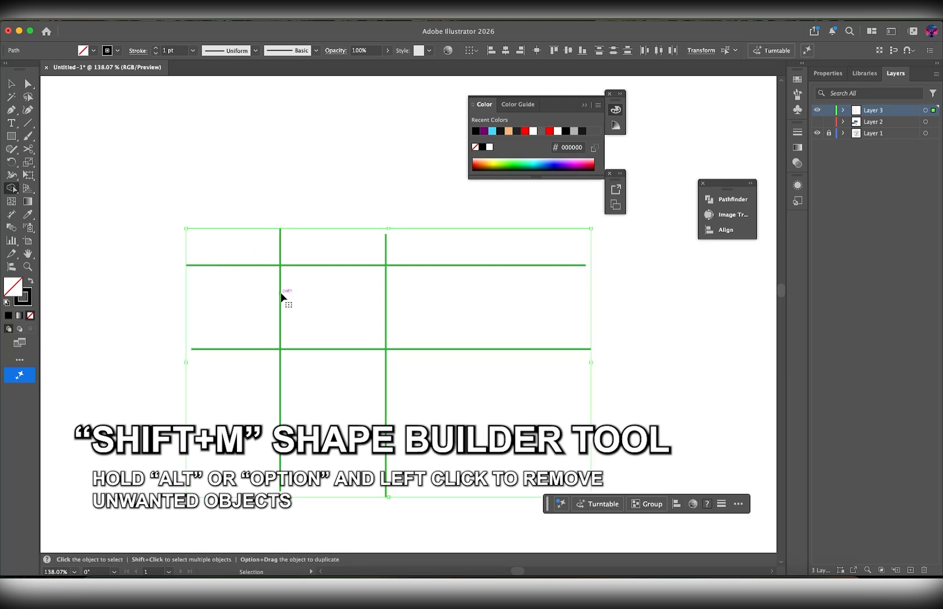
drag(253, 319, 258, 372)
drag(459, 257, 459, 424)
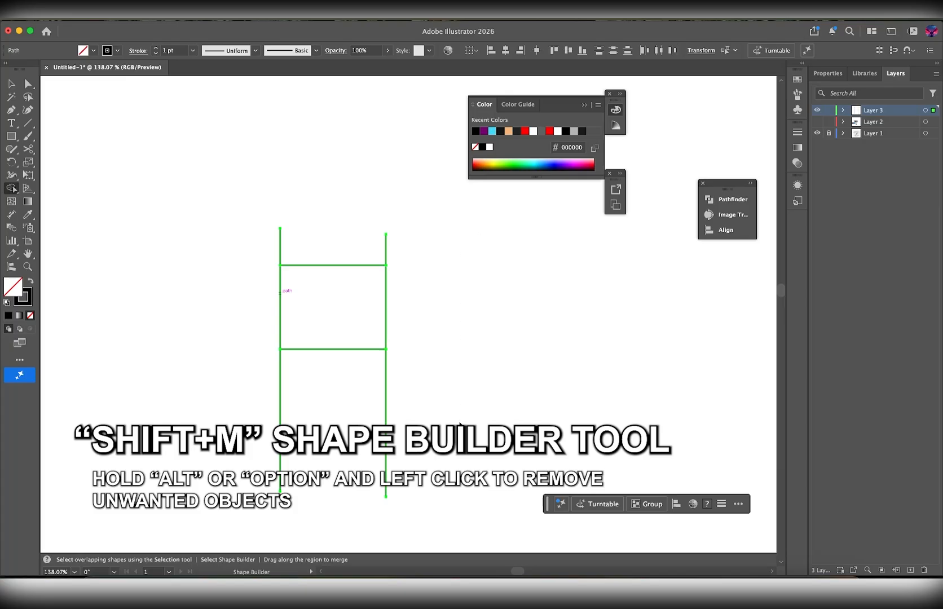
key(v)
click(479, 394)
- Examine the trimmed lines close up, including where the horizontals meet the right vertical line
scroll(333, 386, up, 5)
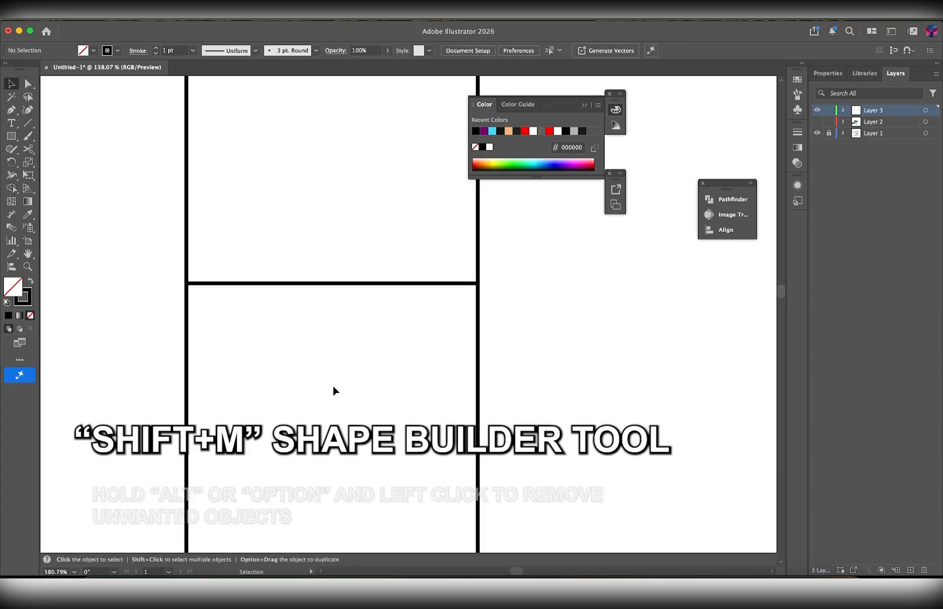
scroll(334, 387, down, 2)
scroll(333, 387, down, 3)
scroll(333, 385, up, 1)
scroll(302, 335, up, 3)
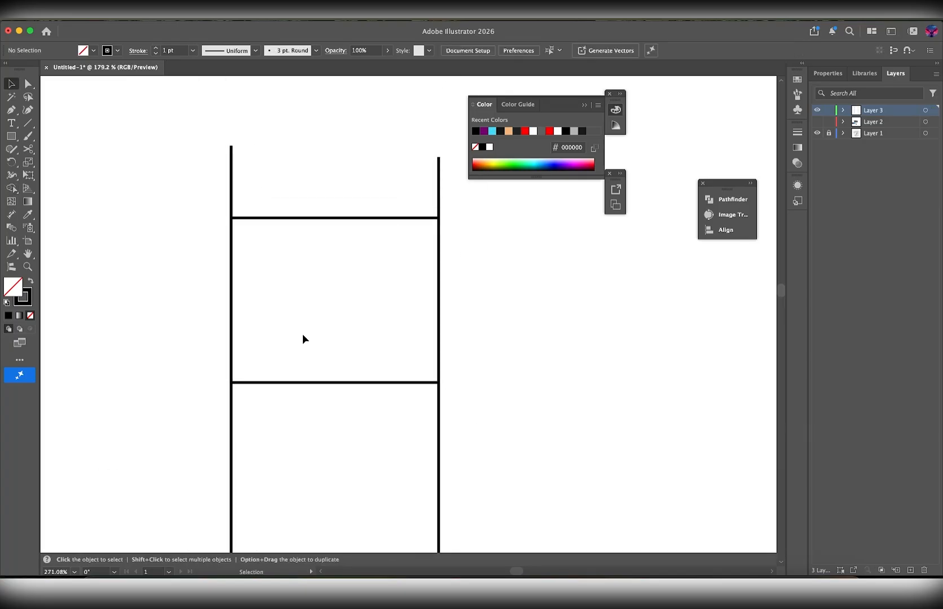
scroll(303, 335, up, 2)
scroll(331, 302, up, 1)
scroll(331, 303, down, 2)
scroll(332, 302, up, 3)
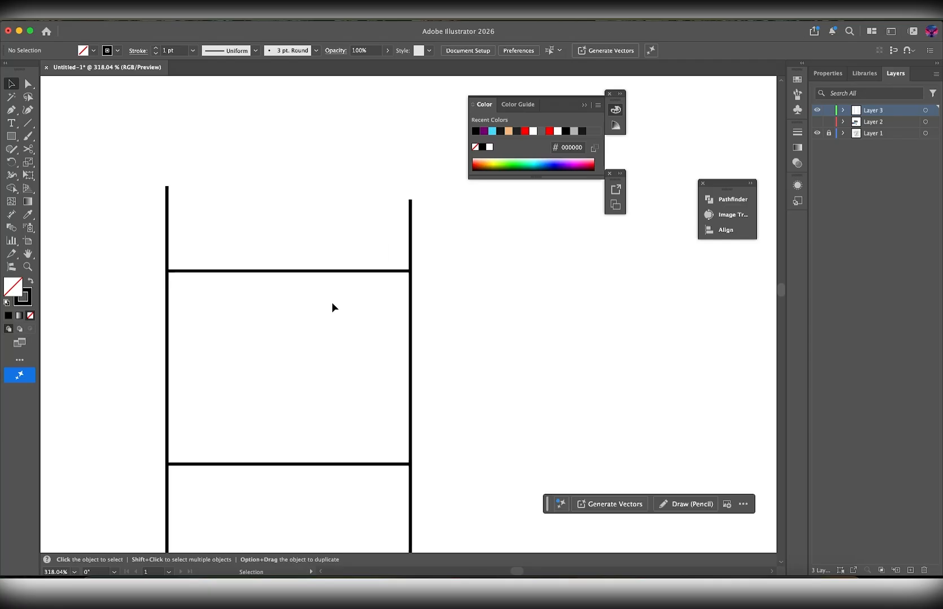
scroll(331, 303, down, 4)
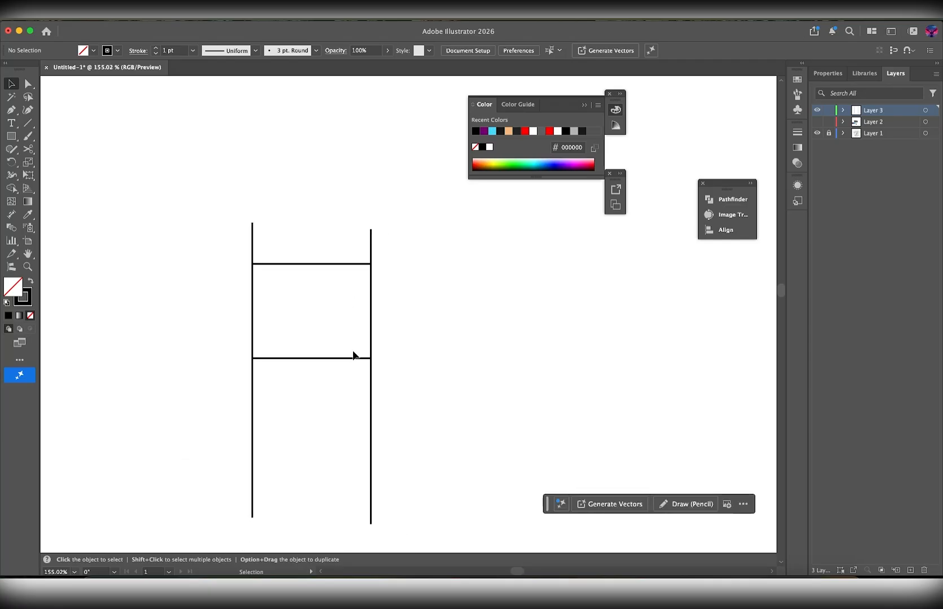
scroll(359, 358, down, 2)
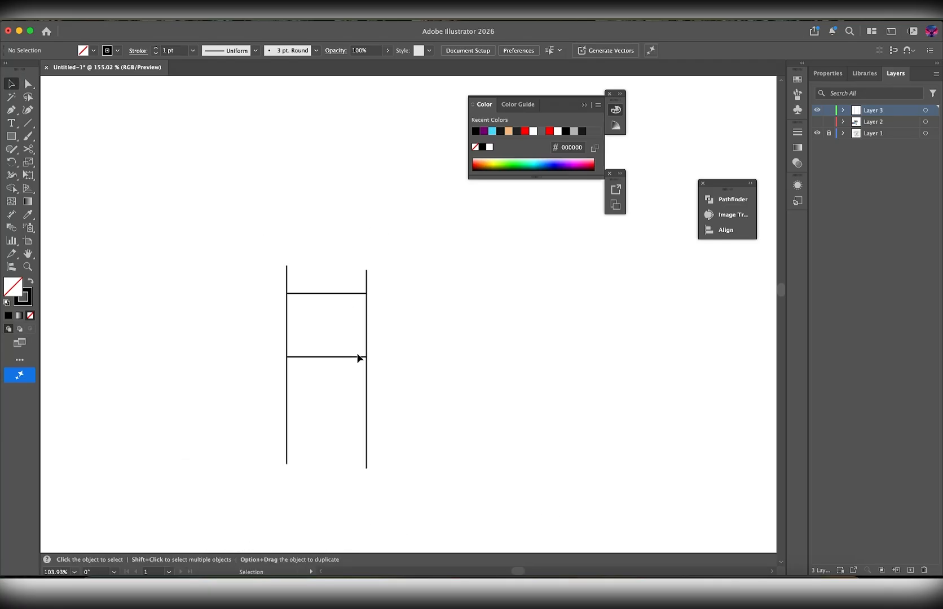
scroll(359, 357, up, 1)
click(368, 317)
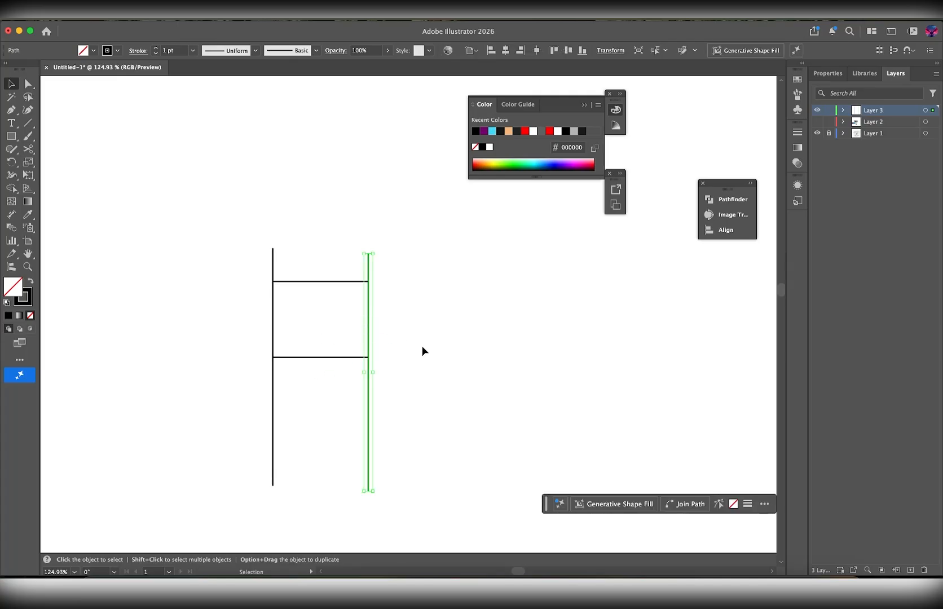
click(443, 352)
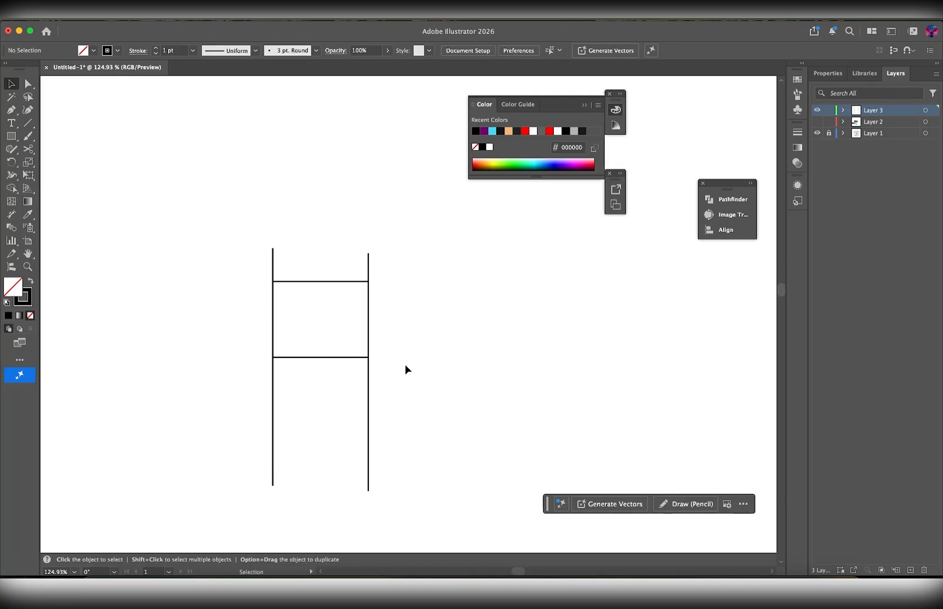
- Delete all four practice lines from the artboard
scroll(405, 365, down, 5)
scroll(405, 365, down, 4)
scroll(405, 365, right, 4)
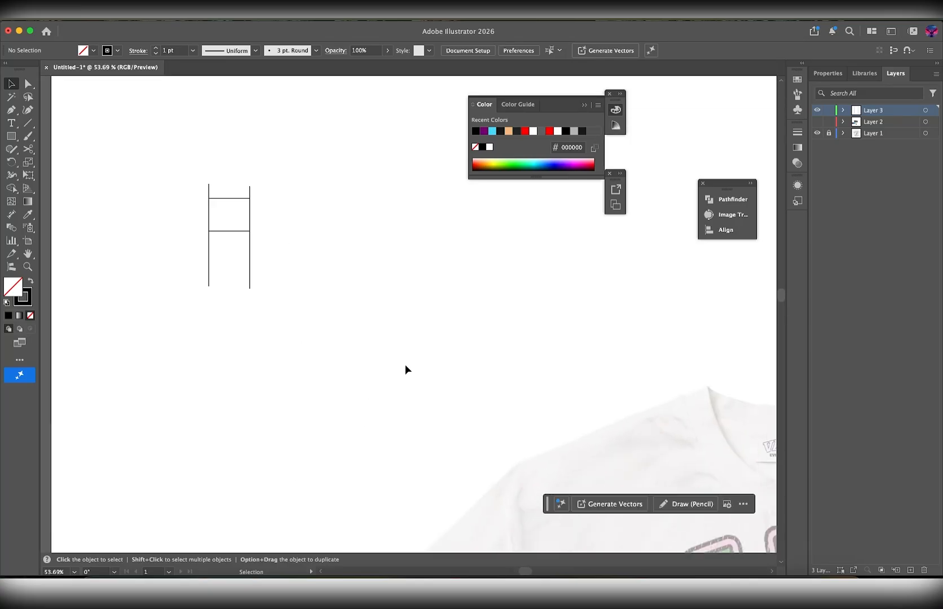
drag(190, 179, 307, 337)
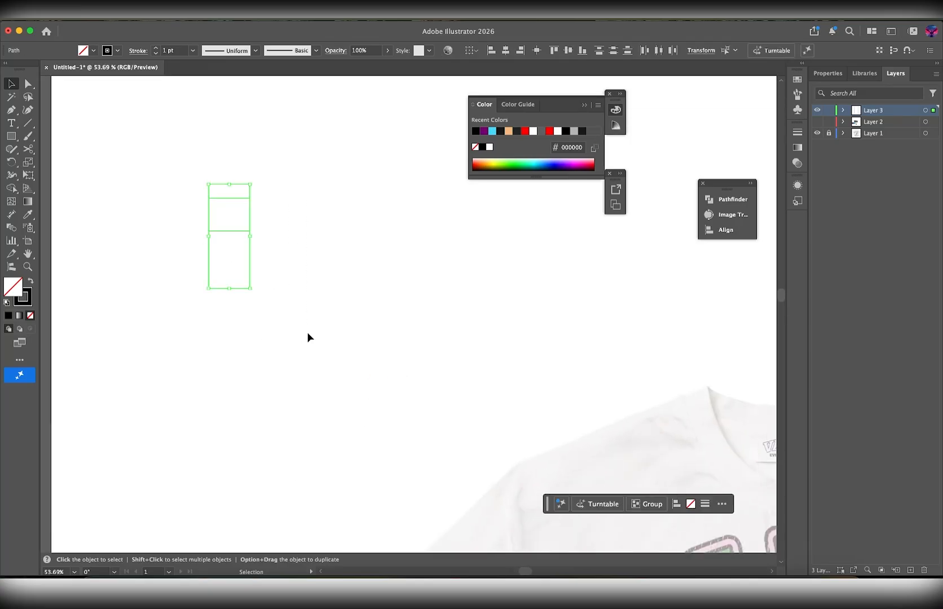
key(Delete)
- Check the faded shirt image's opacity on Layer 1, relock that layer and make Layer 3 active
scroll(307, 337, down, 5)
scroll(308, 337, right, 6)
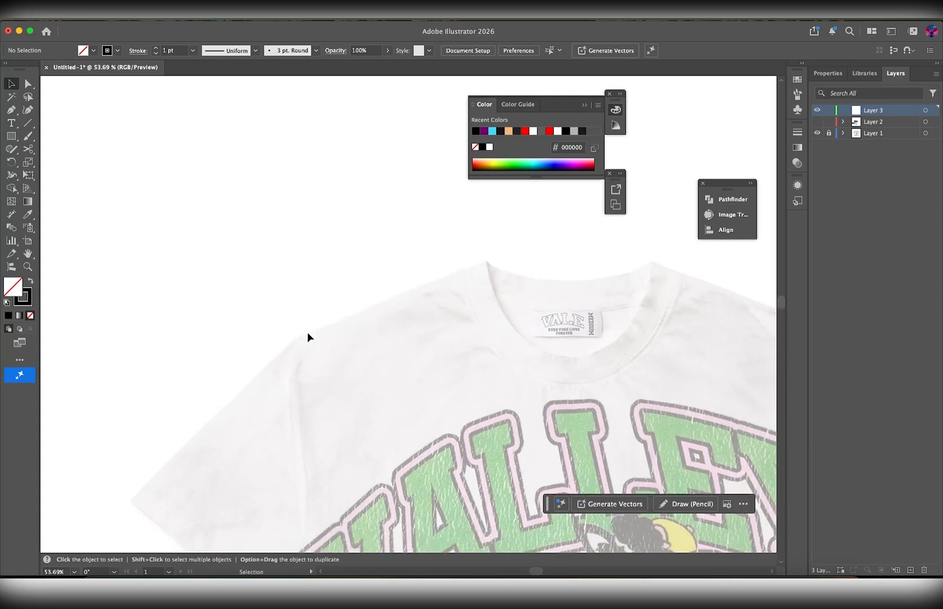
scroll(308, 337, down, 4)
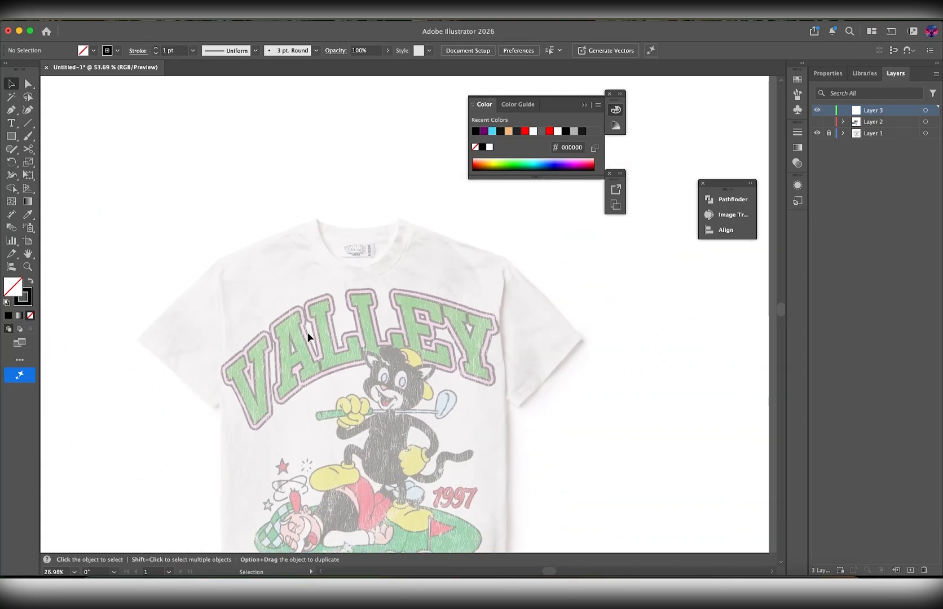
scroll(308, 337, down, 3)
scroll(308, 338, left, 2)
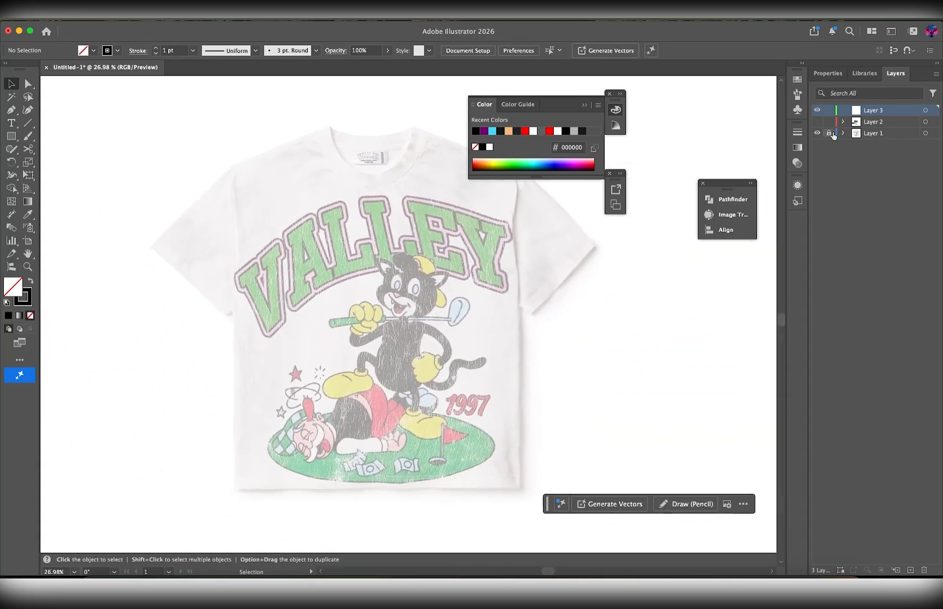
click(880, 135)
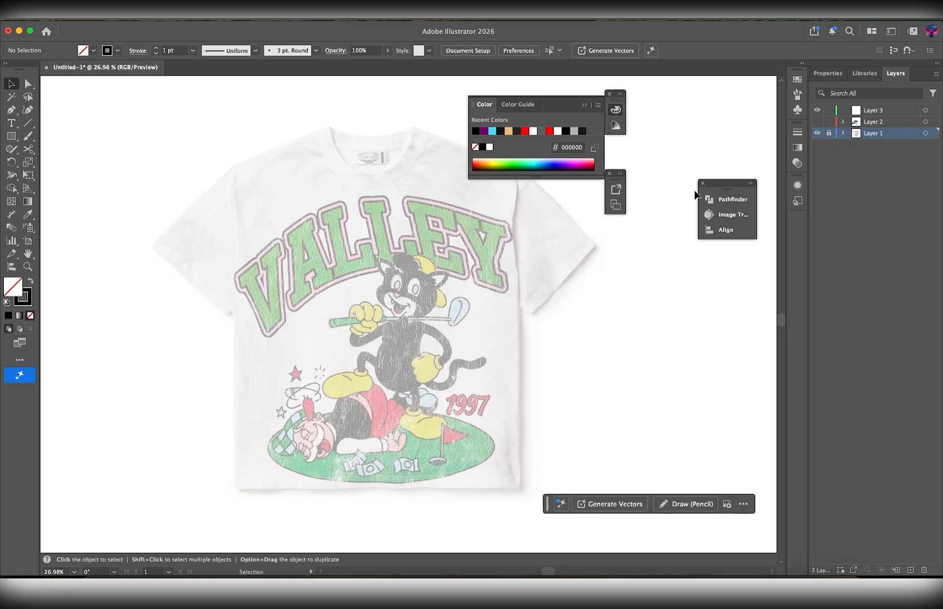
click(444, 220)
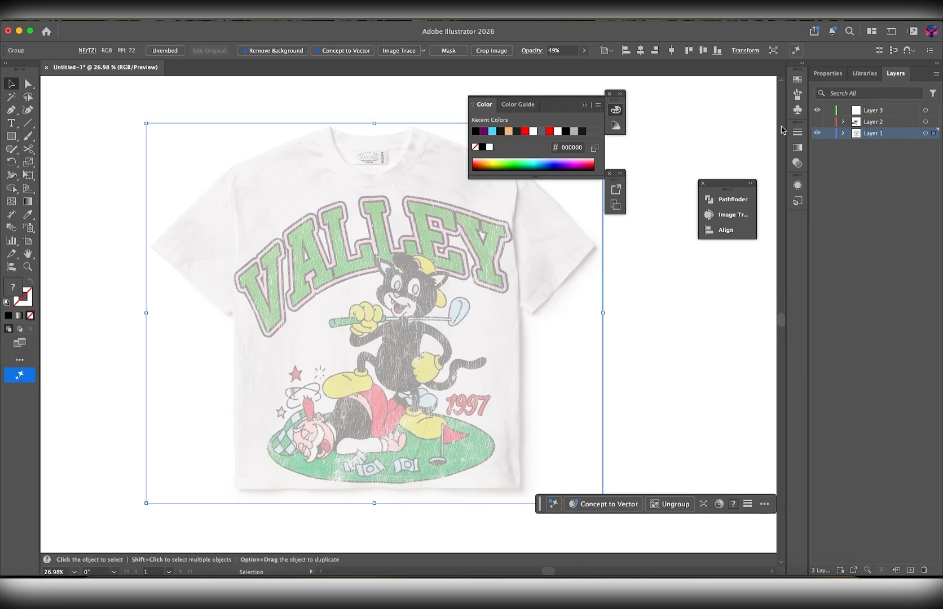
click(830, 134)
click(885, 110)
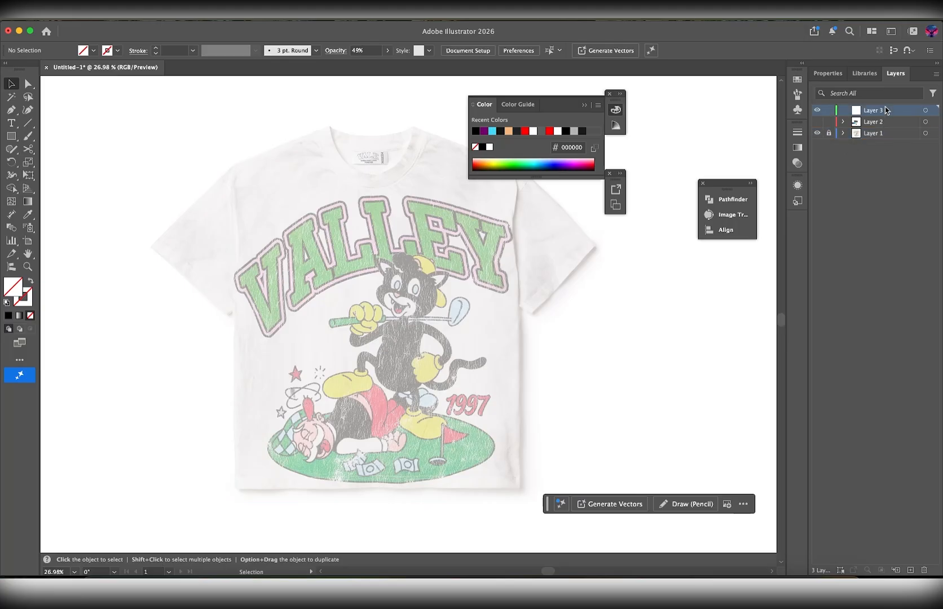
- Activate the Pen tool near the shirt's collar and set the stroke colour to near-black #161616 with no fill
scroll(301, 222, up, 5)
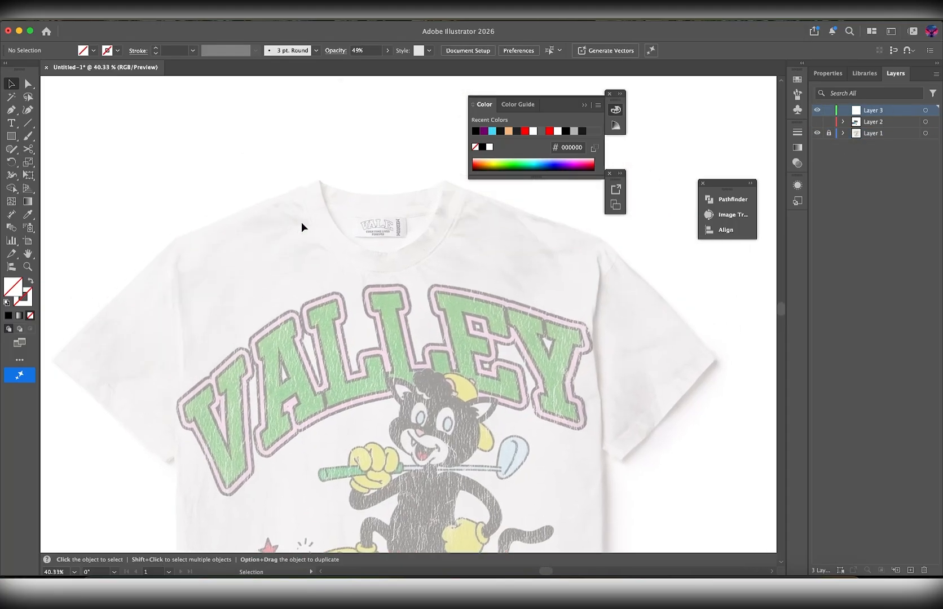
scroll(255, 237, up, 2)
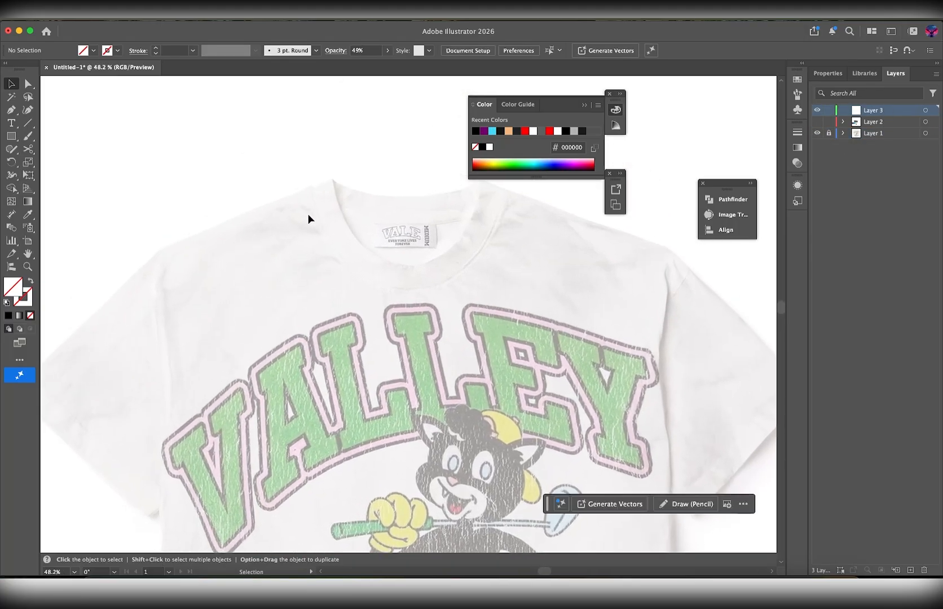
scroll(309, 218, up, 3)
scroll(303, 248, up, 3)
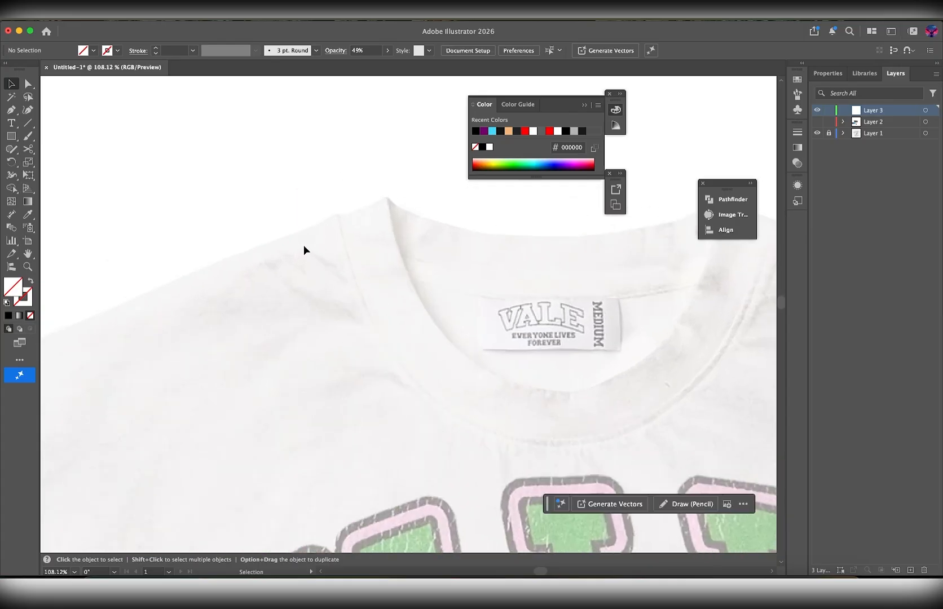
key(p)
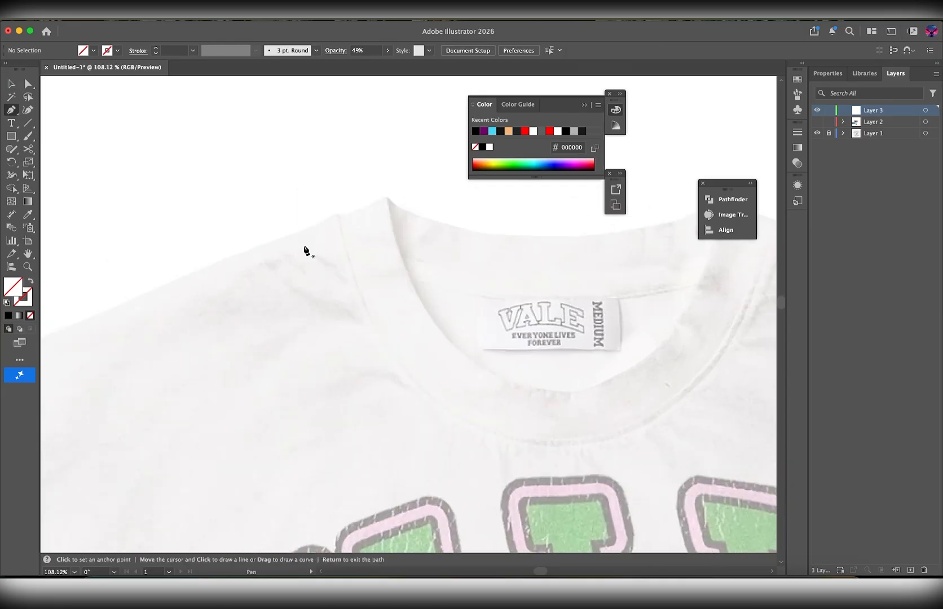
double_click(26, 300)
drag(625, 282, 586, 344)
click(820, 208)
click(107, 52)
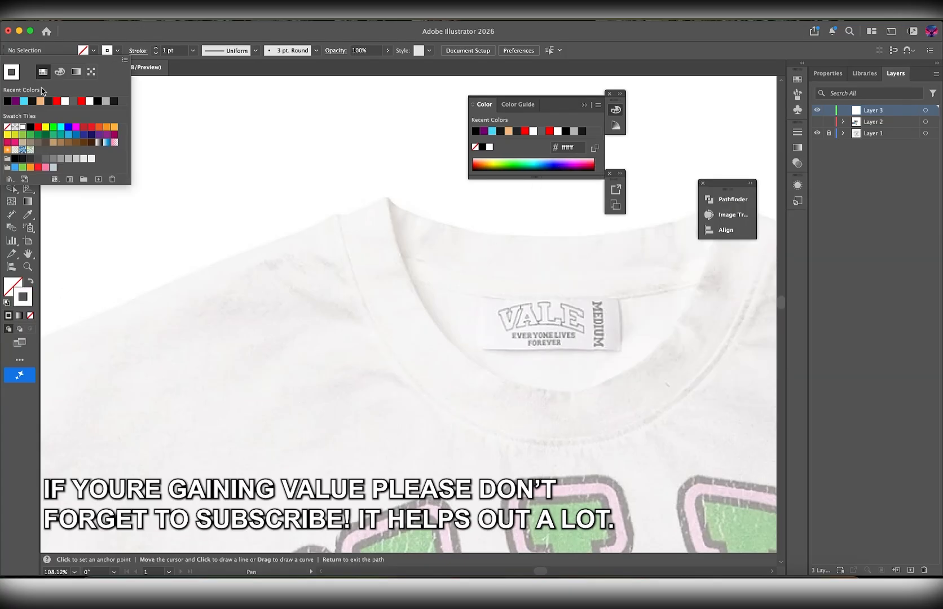
click(32, 101)
click(312, 64)
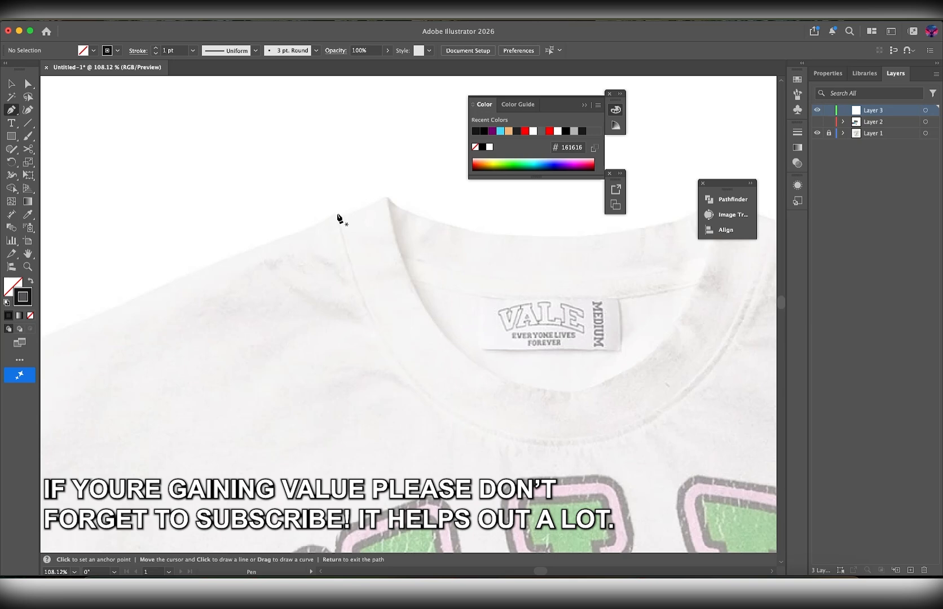
- Swap the fill and stroke colours and swap them back, keeping the collar's shoulder corner in view
click(31, 280)
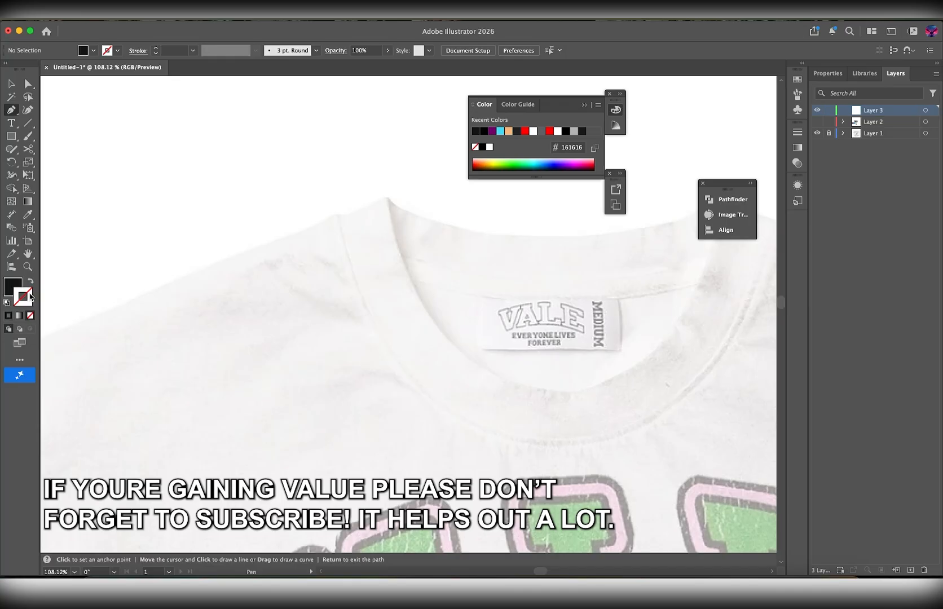
click(31, 284)
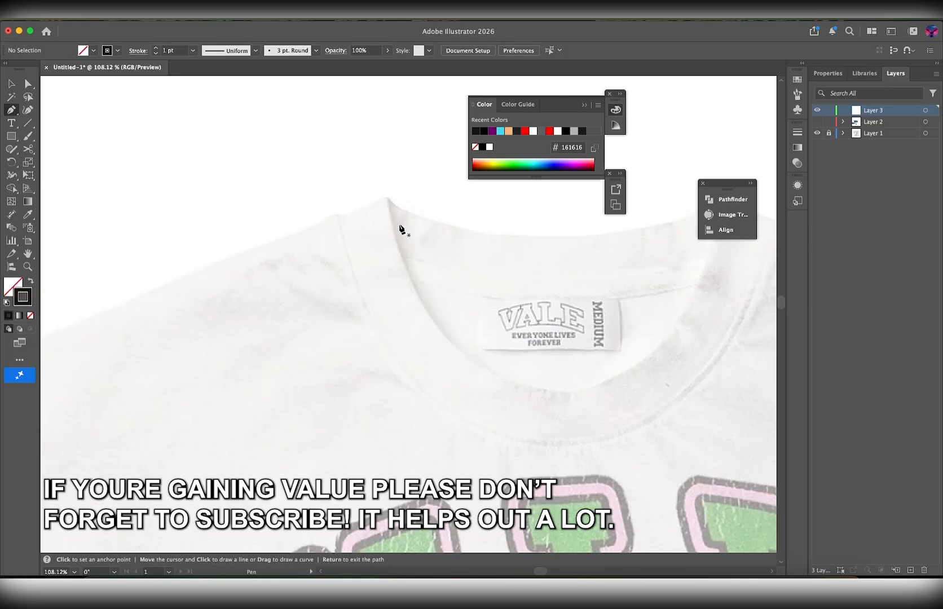
scroll(363, 216, up, 3)
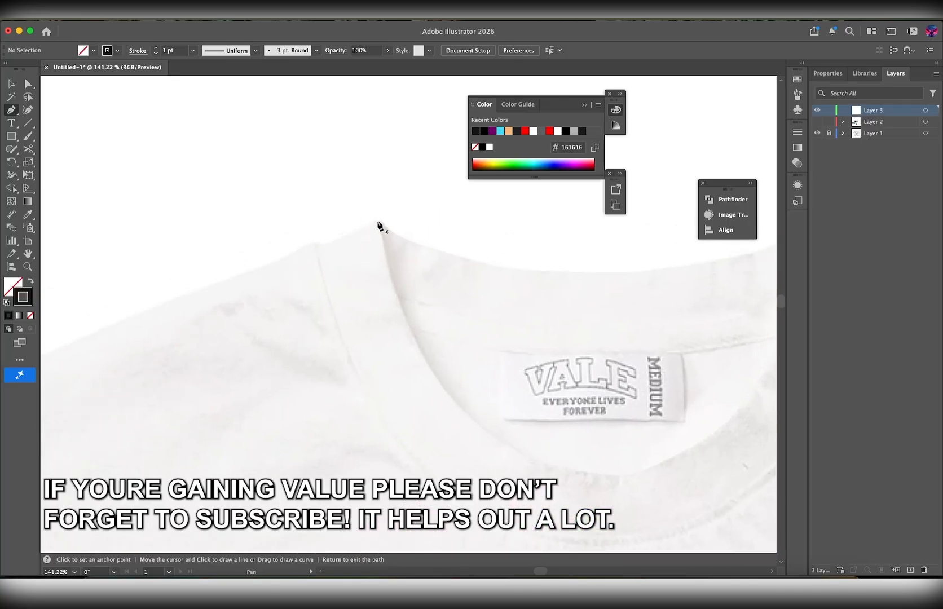
- Draw a Pen segment about 49 px wide along the left collar band's shoulder edge and bend it into a shallow curve
click(377, 220)
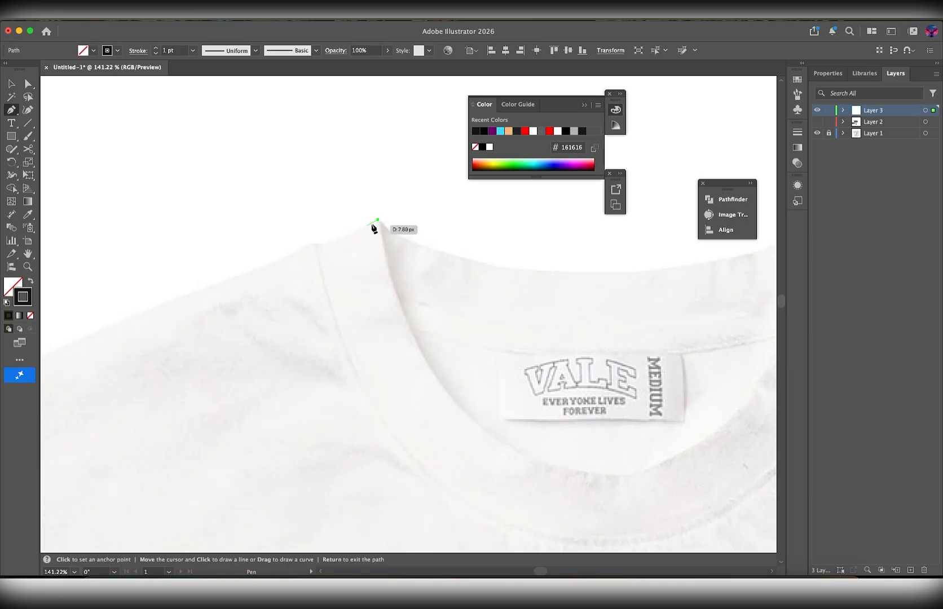
click(310, 244)
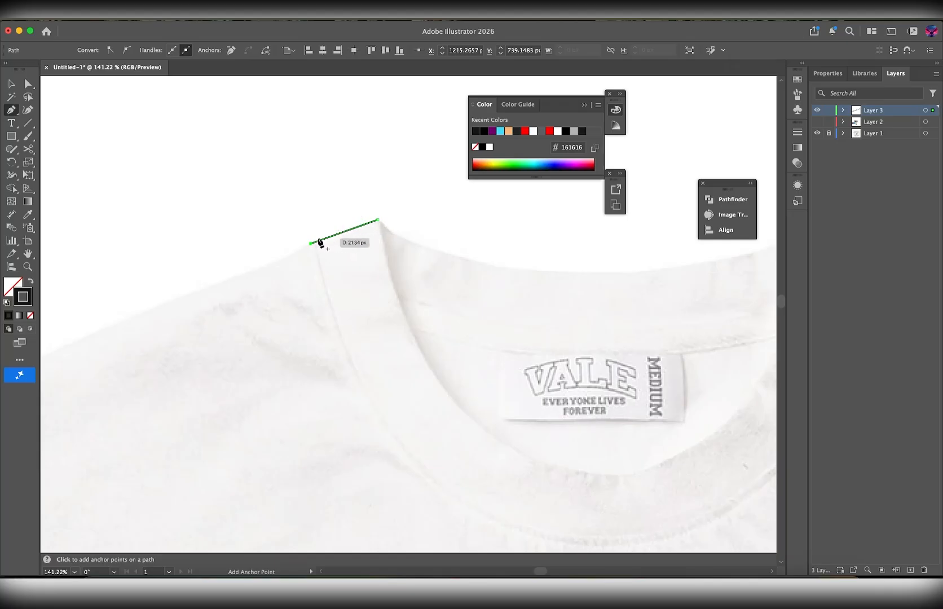
scroll(316, 243, up, 3)
key(alt)
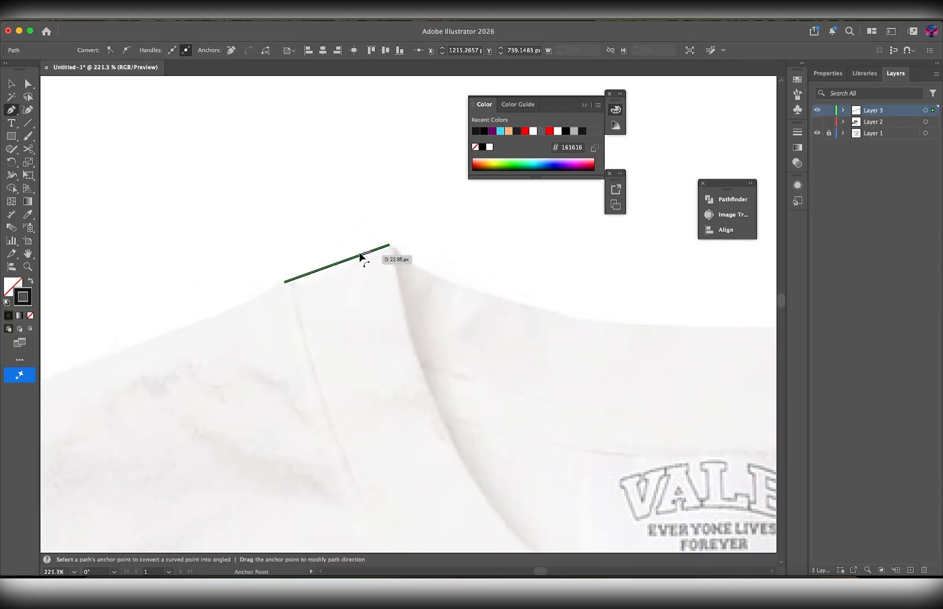
drag(361, 256, 362, 263)
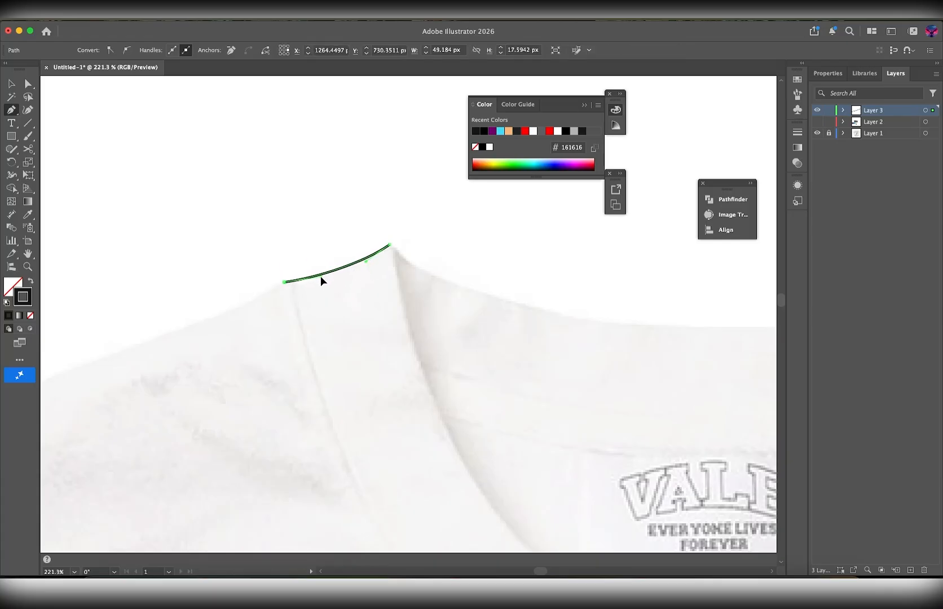
drag(365, 261, 361, 260)
- Extend the path with a straight segment about 341 px long from the collar band down the left shoulder to the sleeve seam
scroll(318, 283, left, 3)
scroll(283, 291, left, 3)
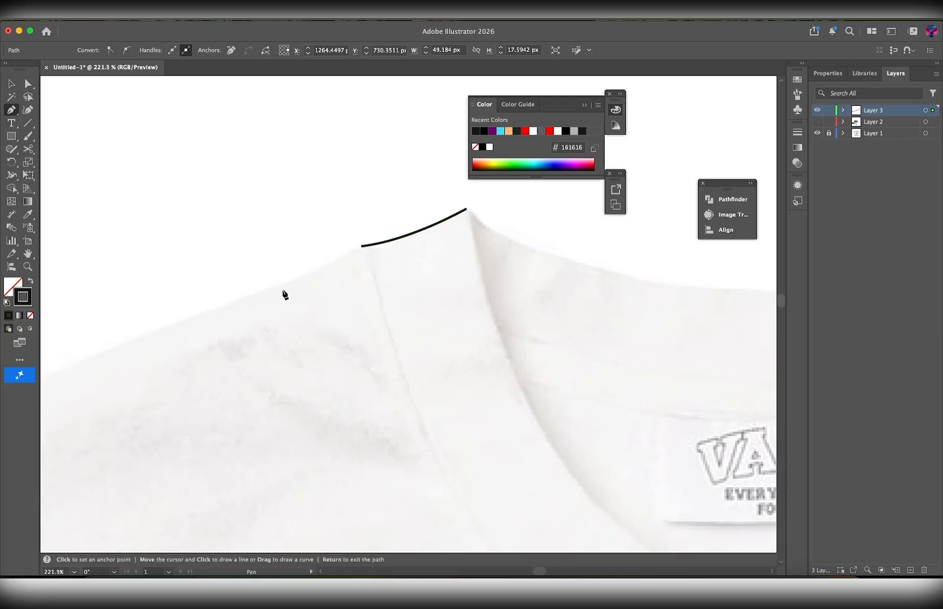
scroll(283, 291, down, 4)
scroll(283, 291, left, 3)
scroll(172, 337, down, 4)
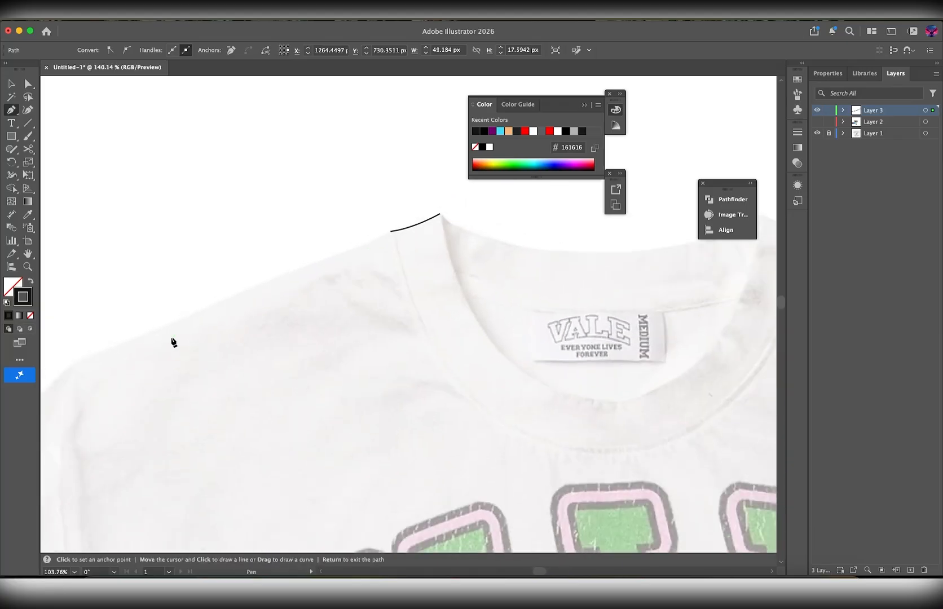
scroll(217, 308, down, 3)
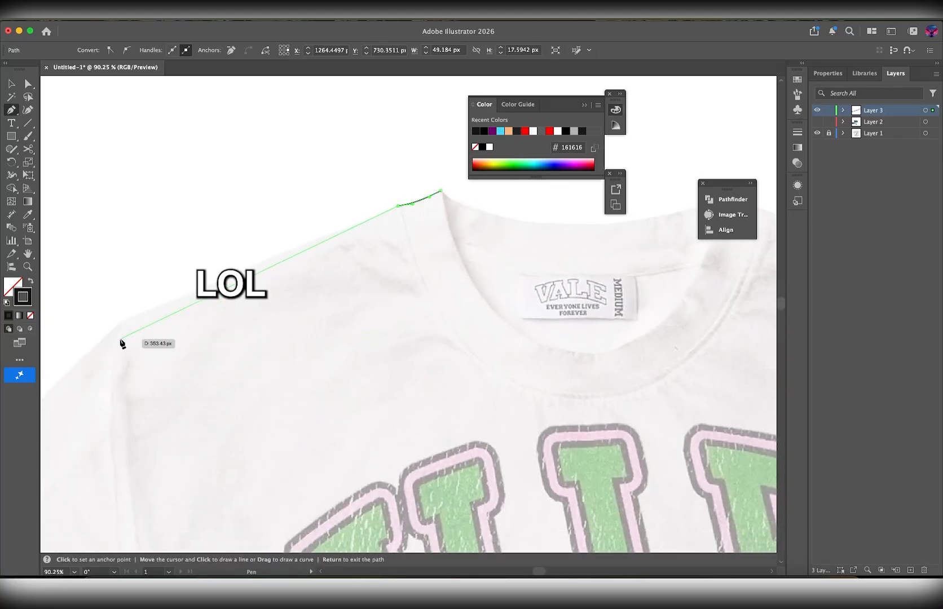
scroll(121, 341, left, 3)
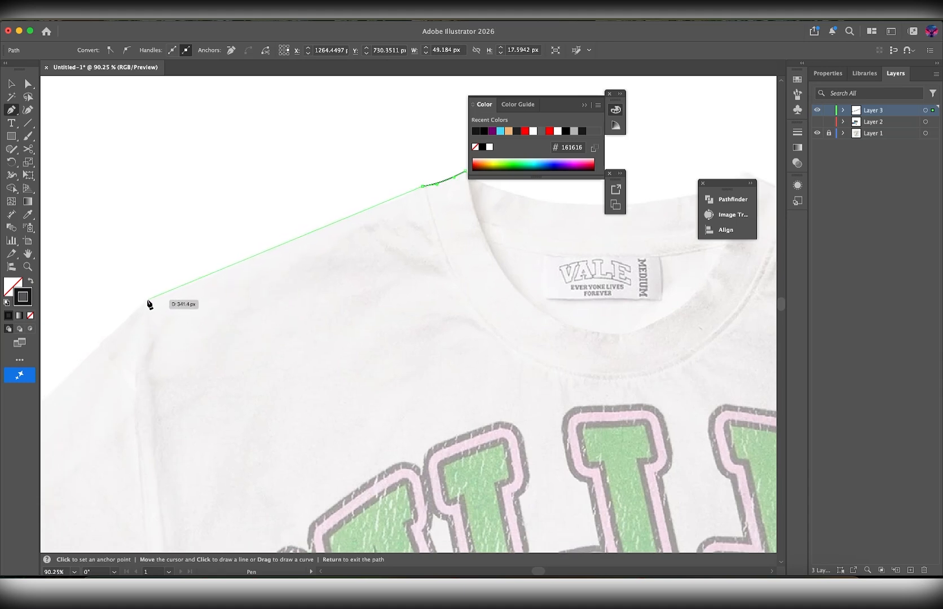
click(147, 300)
- Continue the outline straight from the shoulder point along the left sleeve's upper edge to its outer tip
scroll(147, 302, down, 5)
scroll(148, 302, left, 4)
scroll(190, 288, left, 4)
scroll(189, 289, down, 2)
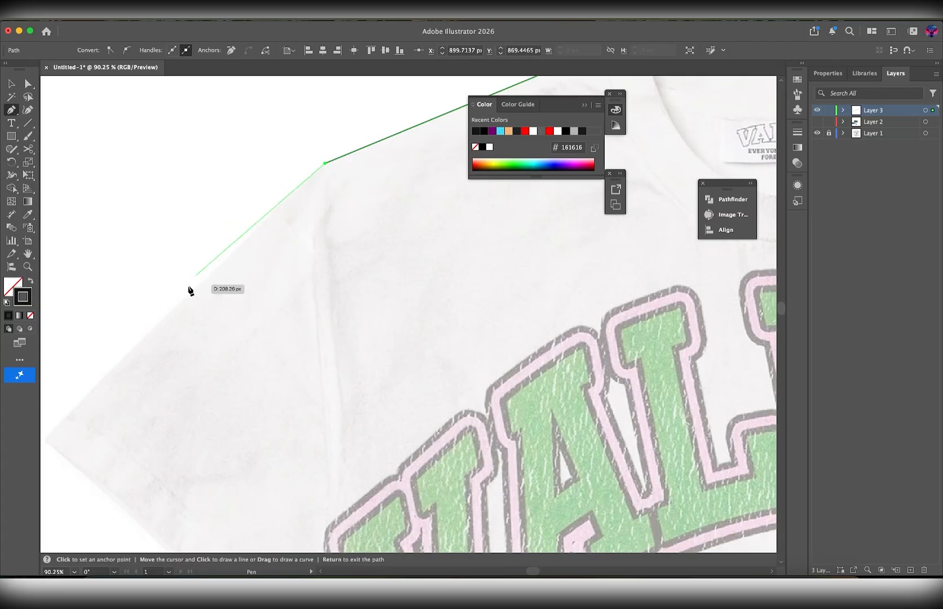
scroll(161, 323, down, 3)
scroll(161, 323, left, 4)
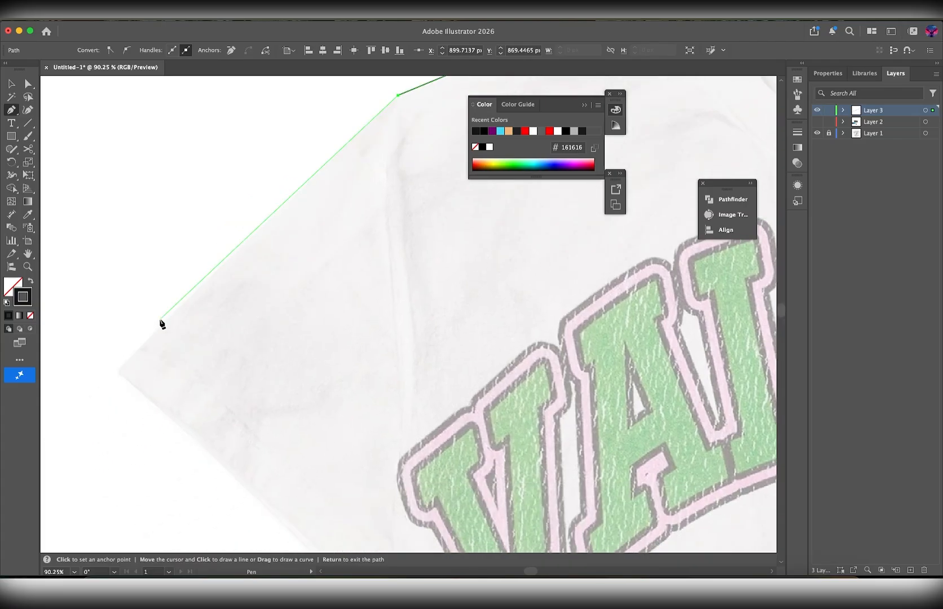
click(120, 373)
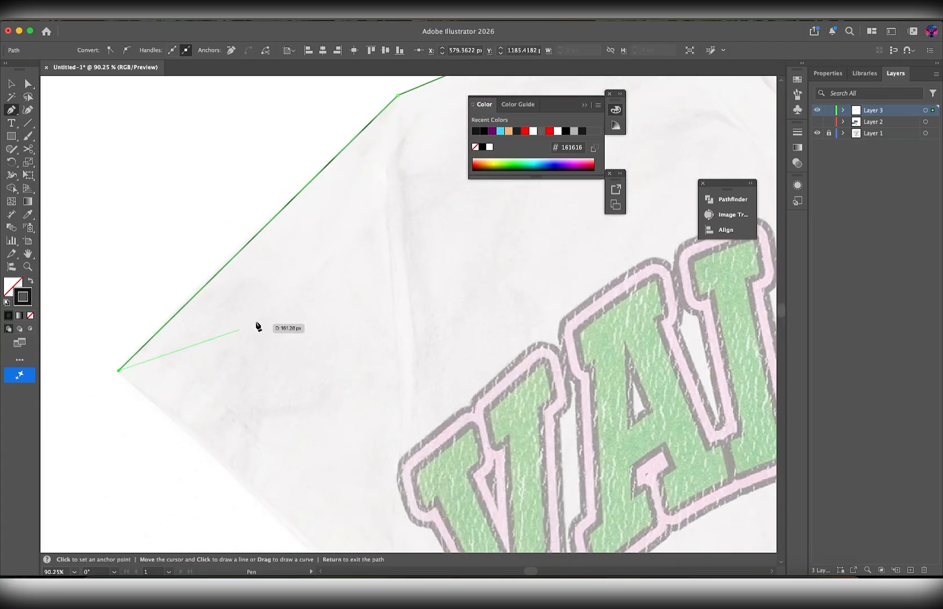
- Trace the left sleeve's hem to its lower corner and shape the segment into an S-curve following the fabric
scroll(284, 370, down, 7)
scroll(284, 370, right, 2)
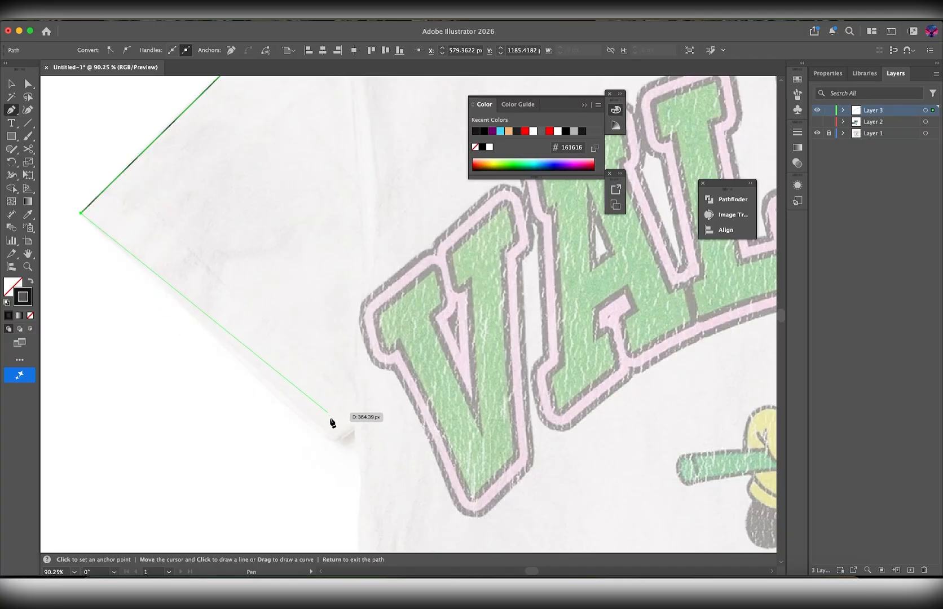
click(334, 441)
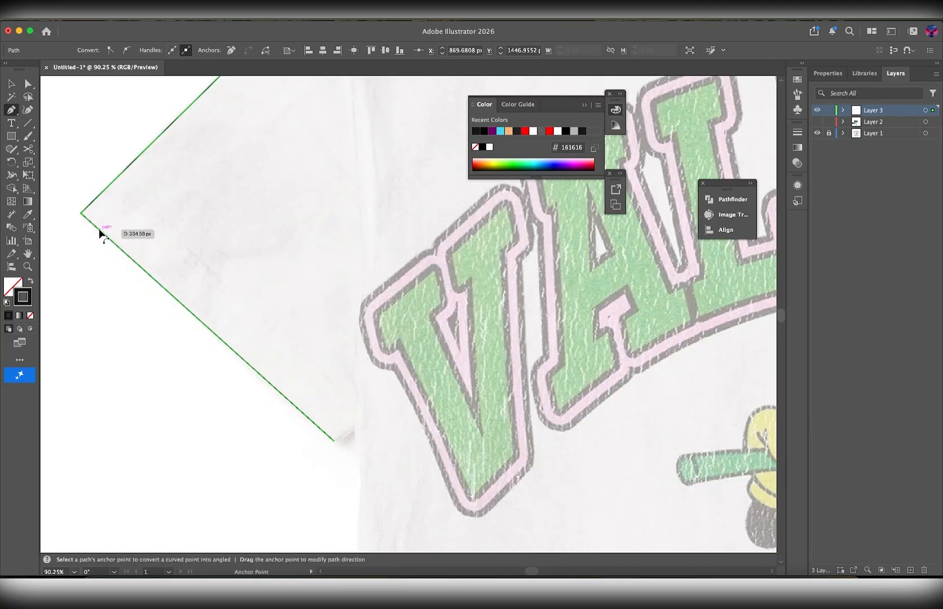
drag(101, 234, 120, 232)
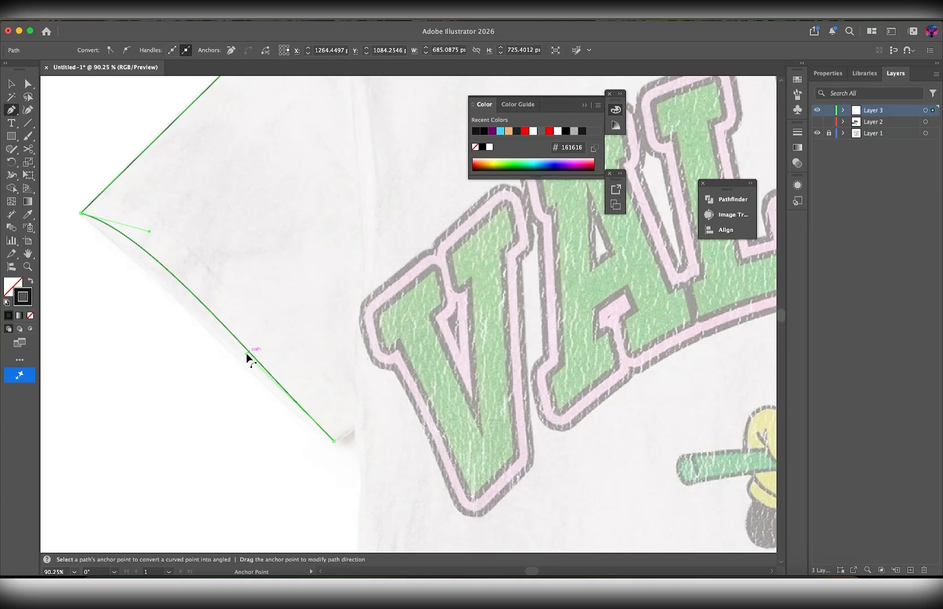
drag(246, 352, 245, 404)
mouse_move(148, 230)
mouse_down()
mouse_move(134, 245)
mouse_move(146, 243)
mouse_up()
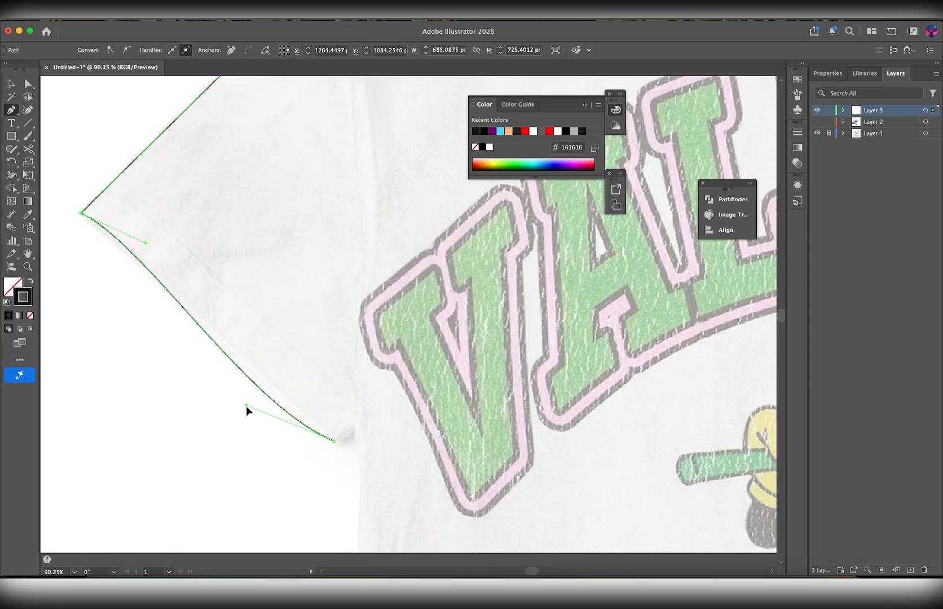
drag(246, 406, 244, 397)
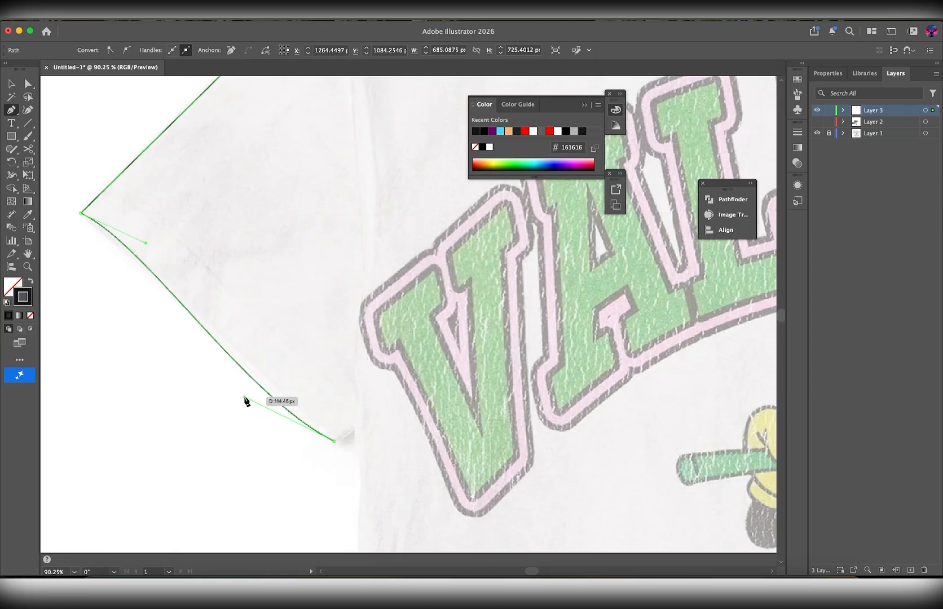
- Add a short straight segment from the sleeve hem's lower corner up to the left armpit
scroll(370, 401, right, 2)
scroll(369, 401, up, 1)
scroll(293, 412, down, 2)
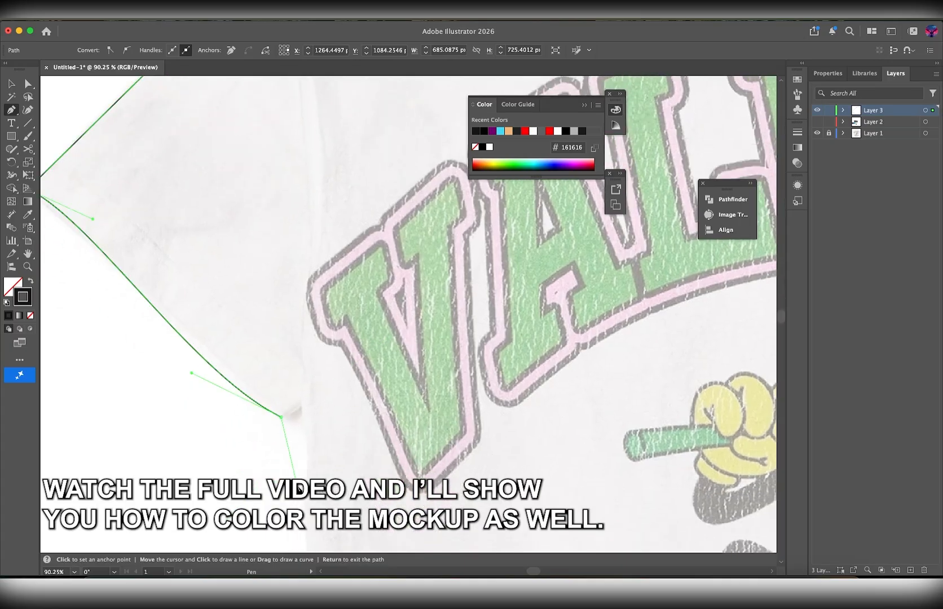
scroll(294, 412, up, 4)
scroll(293, 412, down, 2)
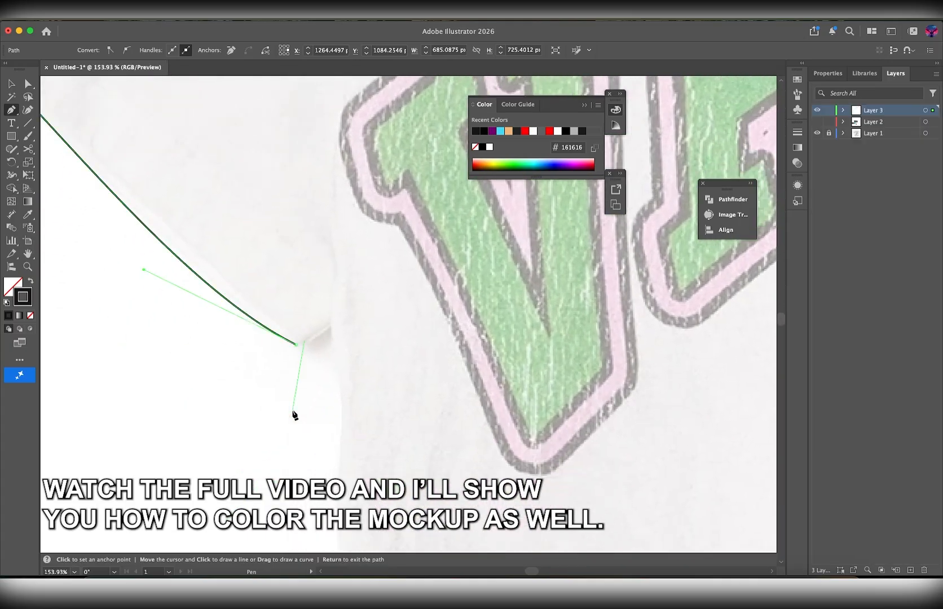
click(330, 322)
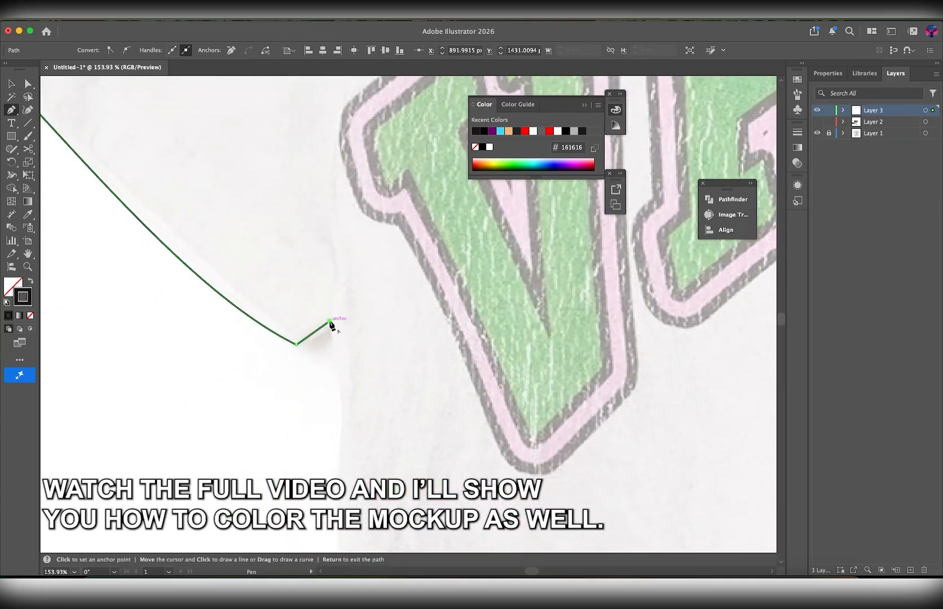
- Draw a perfectly vertical side line about 682 px long from the left armpit down to the shirt's bottom hem
scroll(354, 355, down, 5)
scroll(353, 355, down, 4)
scroll(354, 357, down, 3)
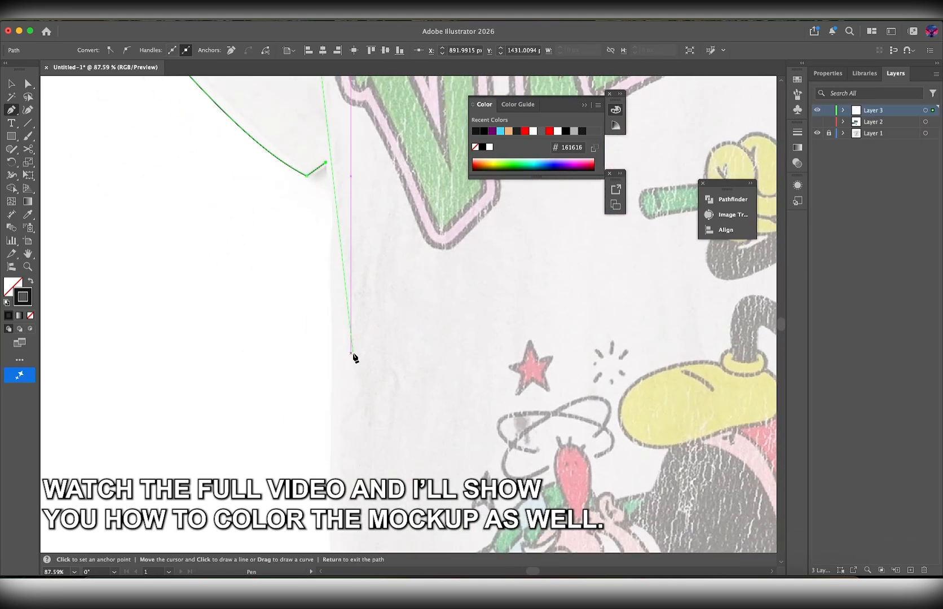
scroll(354, 357, down, 3)
scroll(354, 357, down, 5)
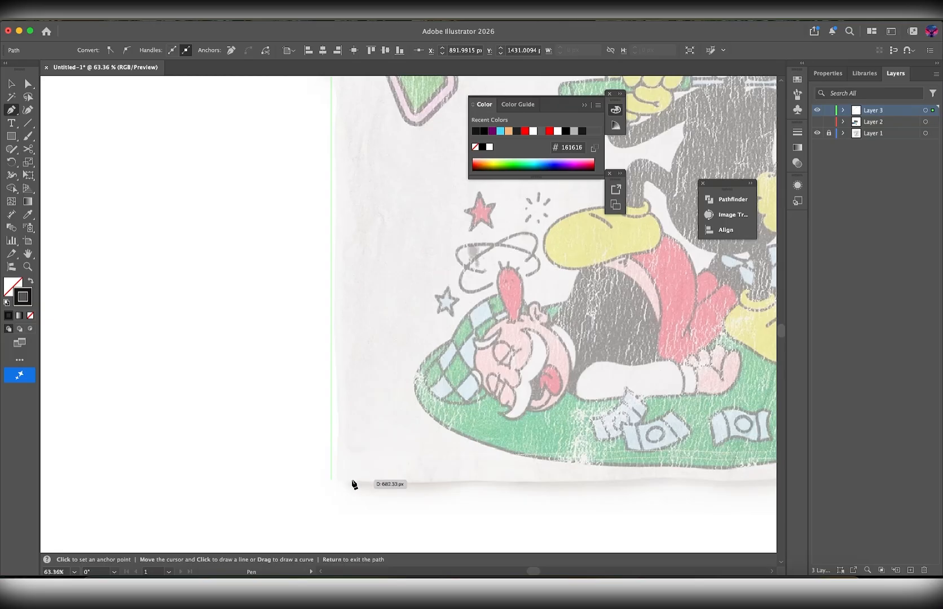
shift+click(354, 484)
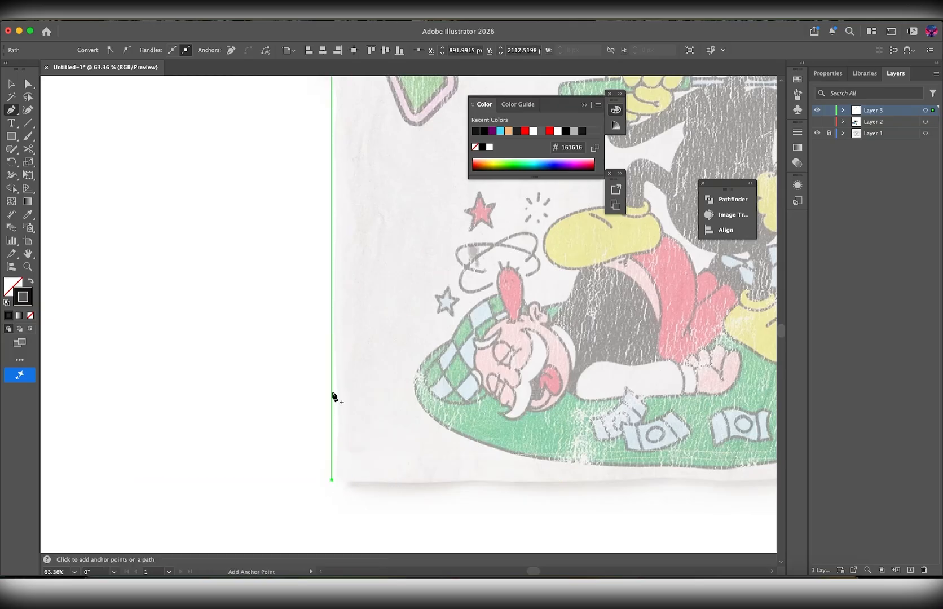
- Select the armpit and bottom anchors of the left side line, nudge them 6 px right toward the shirt, and deselect
scroll(333, 397, up, 2)
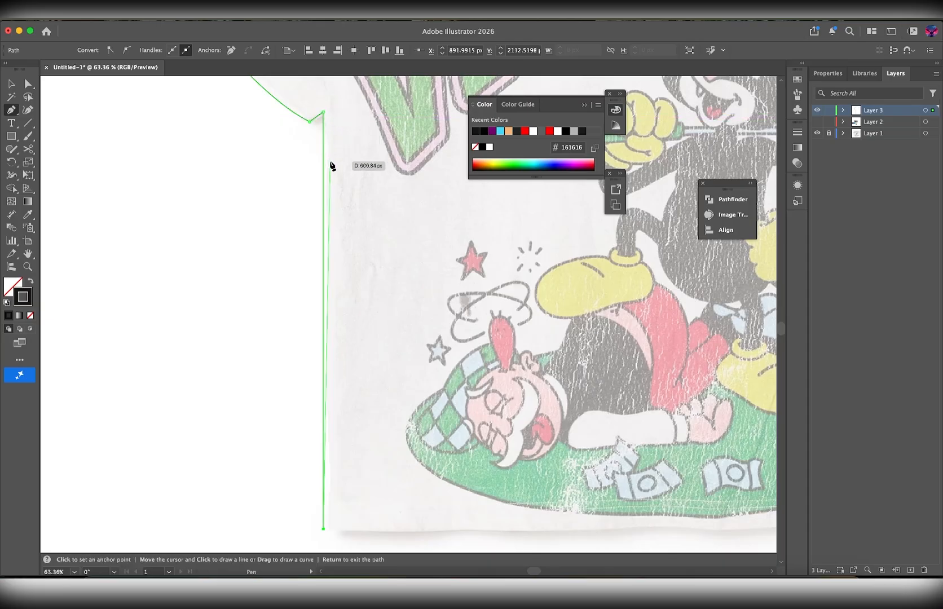
key(a)
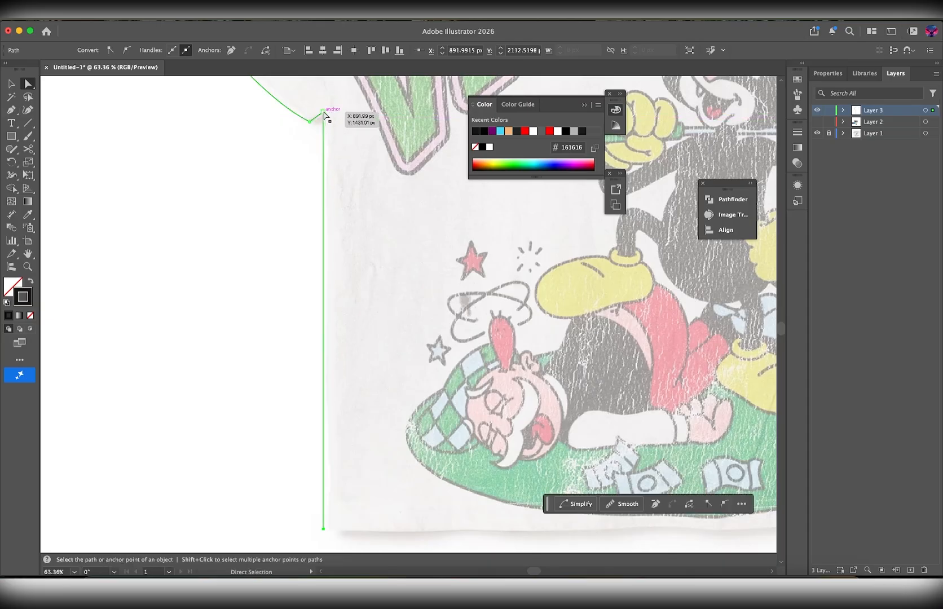
click(324, 115)
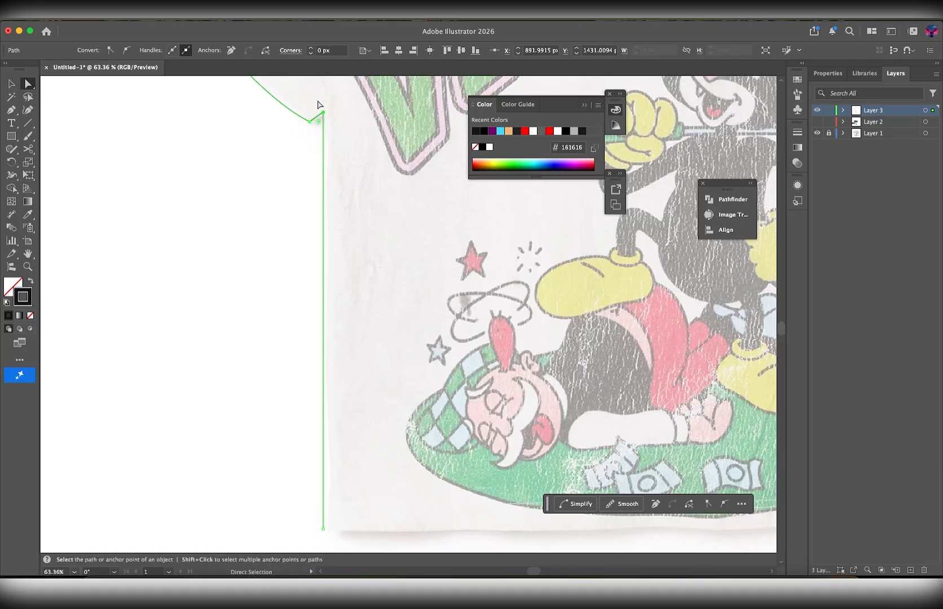
shift+click(324, 529)
key(shift+Right)
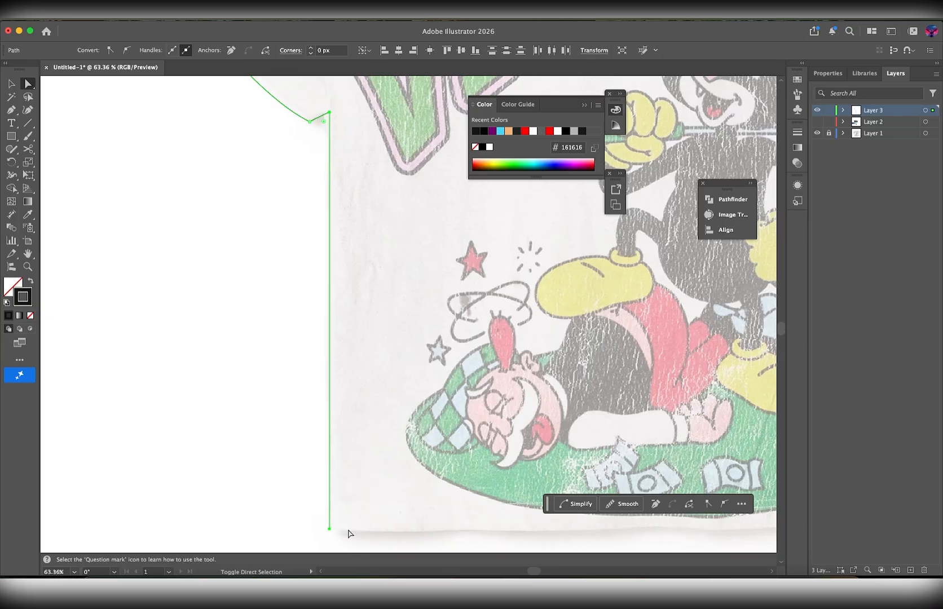
key(Left)
key(Left)
key(Left)
key(Left)
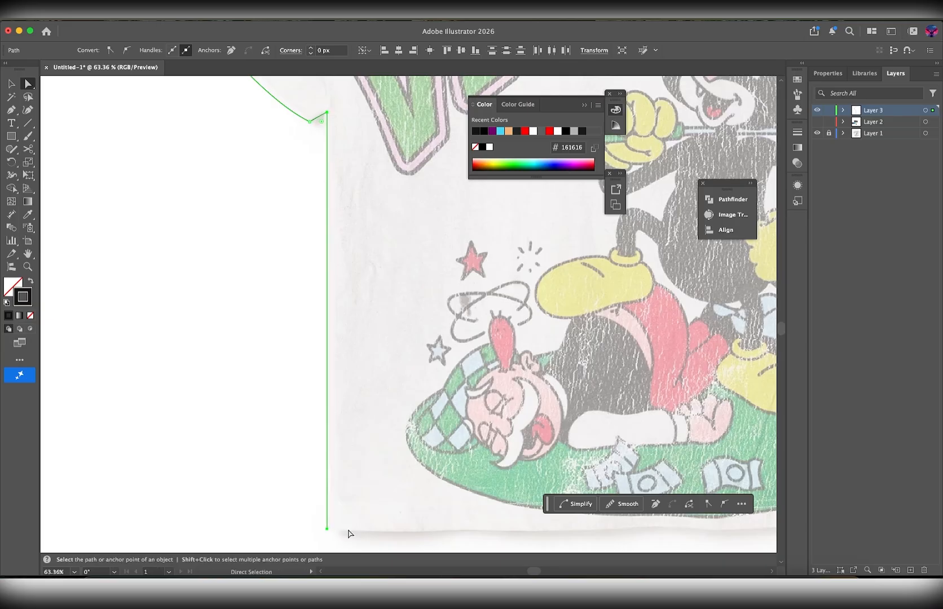
click(362, 422)
- Set the traced left-side outline's stroke weight to 3 pt and deselect it
scroll(343, 300, down, 5)
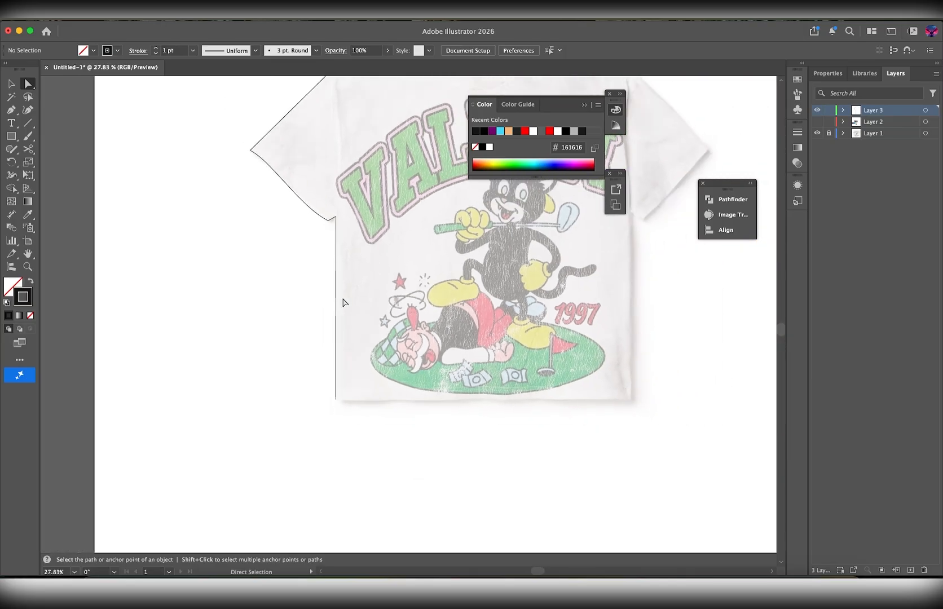
key(v)
scroll(330, 210, up, 3)
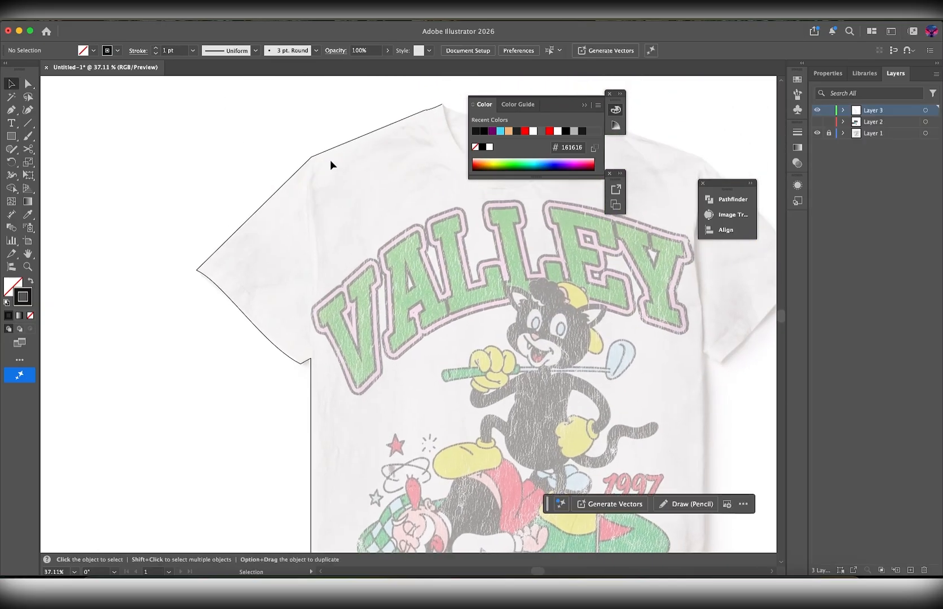
click(334, 145)
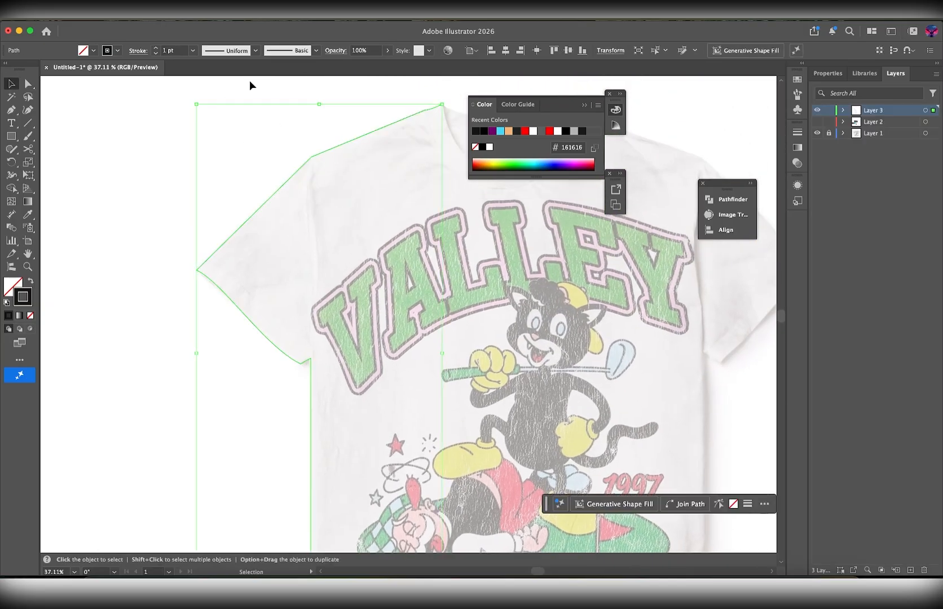
click(154, 50)
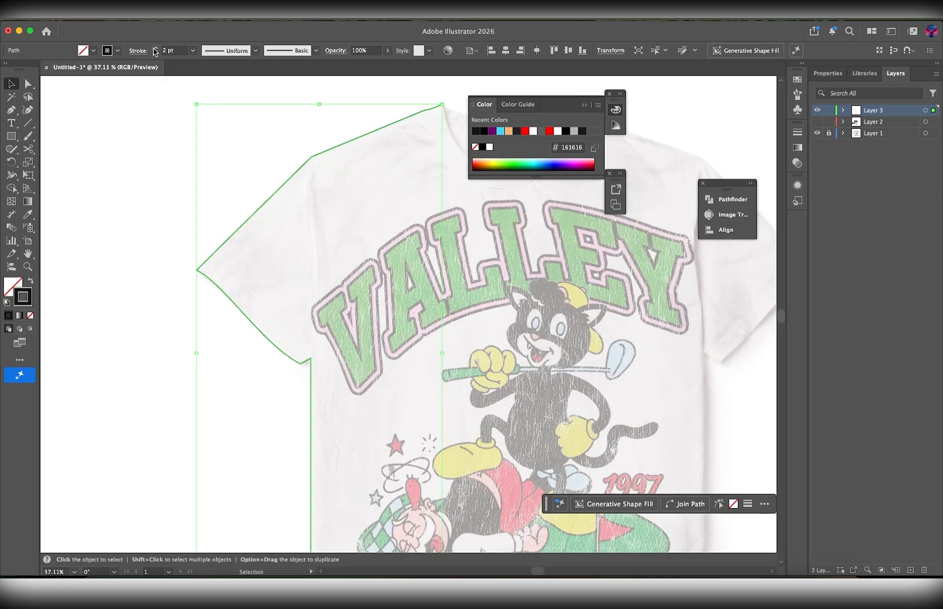
click(155, 50)
click(259, 141)
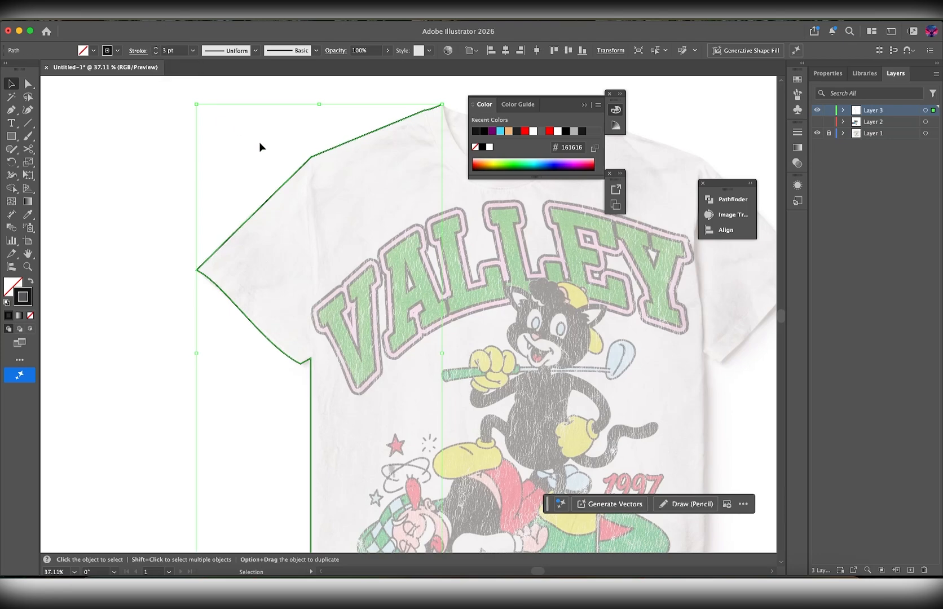
- Move the side line's bottom anchor about 3 px down to meet the hem corner, and reactivate the Pen tool
scroll(315, 163, down, 2)
scroll(321, 246, up, 3)
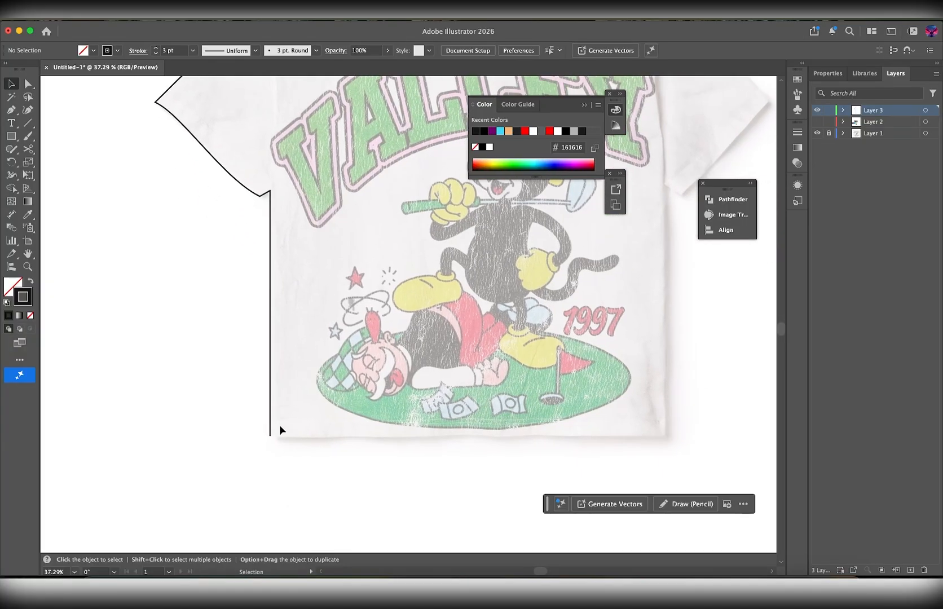
scroll(279, 424, up, 5)
key(a)
click(251, 454)
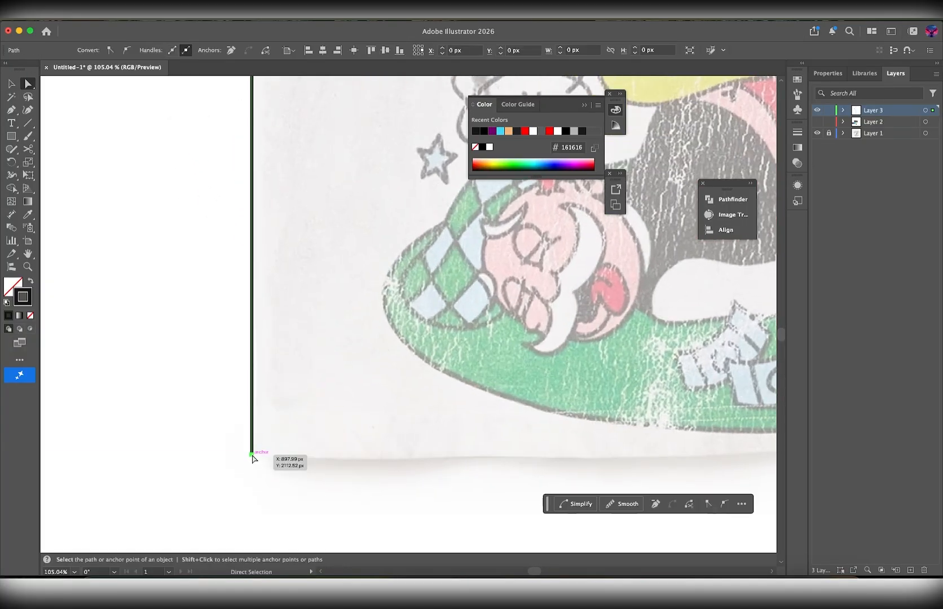
drag(252, 457, 253, 459)
key(p)
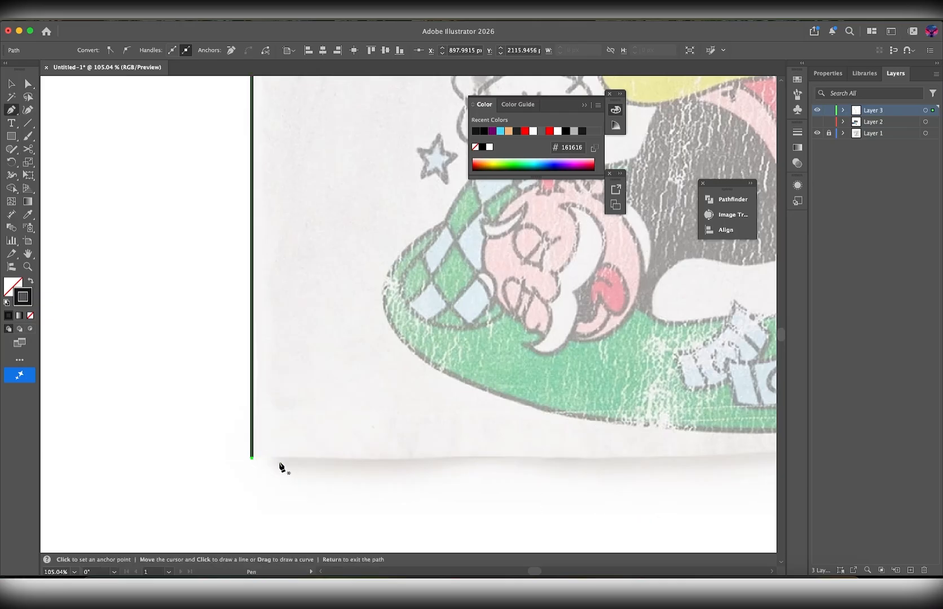
- Draw a short horizontal hem segment about 105 px long rightward from the shirt's bottom-left corner and deselect it
click(252, 458)
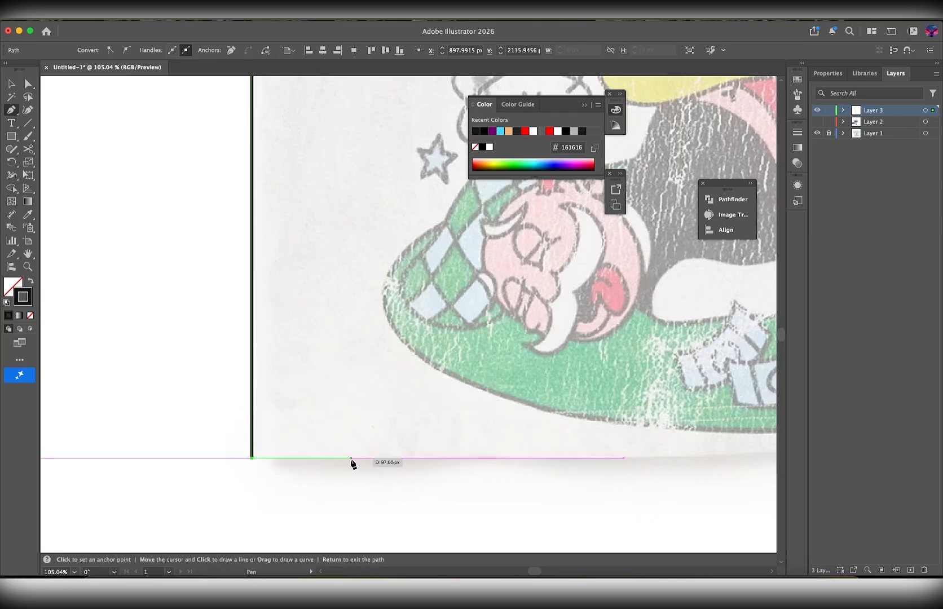
click(358, 458)
key(v)
click(391, 392)
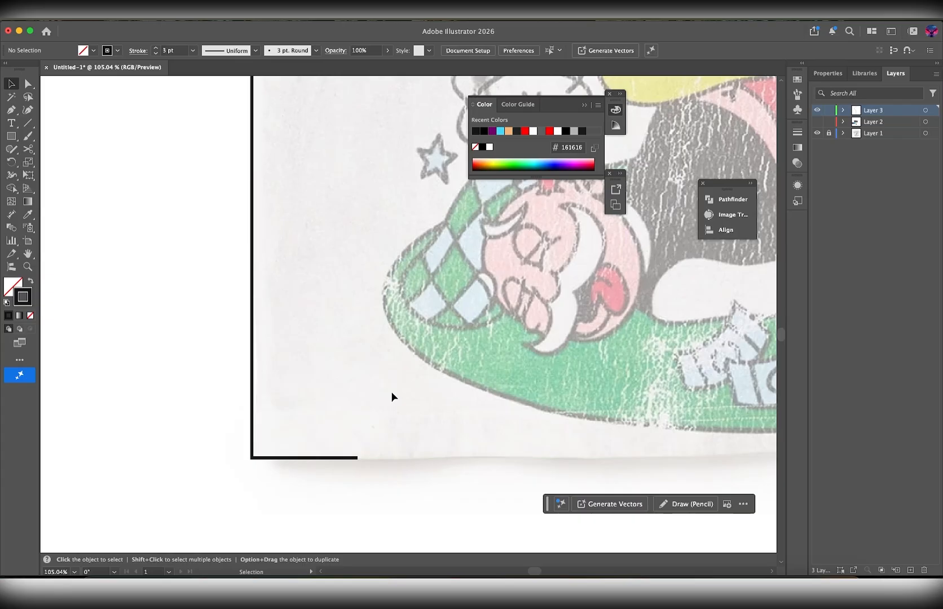
- Draw a straight 1 pt armhole seam about 562 px long from the left shoulder corner down to the armpit
key(super+0)
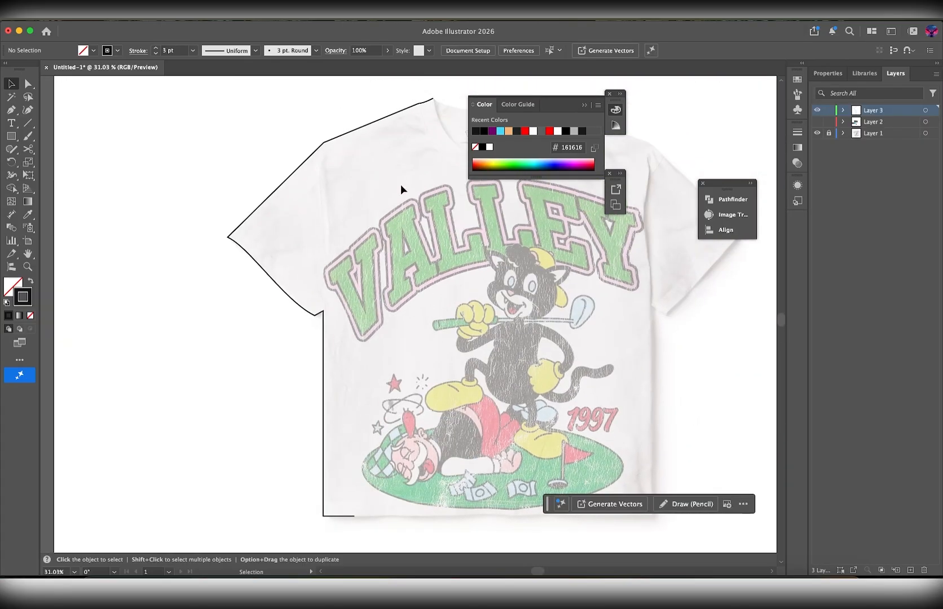
scroll(331, 267, up, 5)
scroll(304, 299, up, 2)
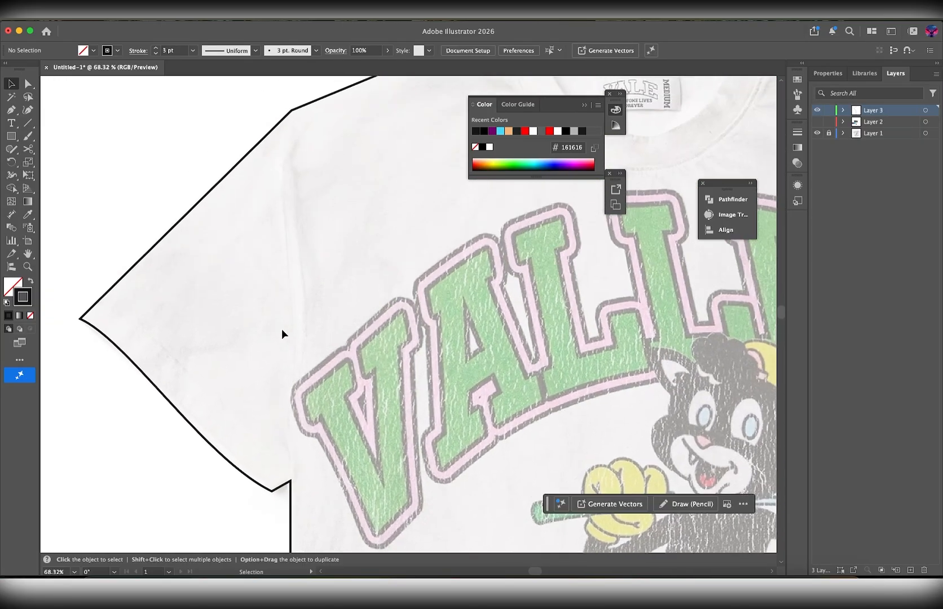
key(p)
scroll(284, 334, up, 2)
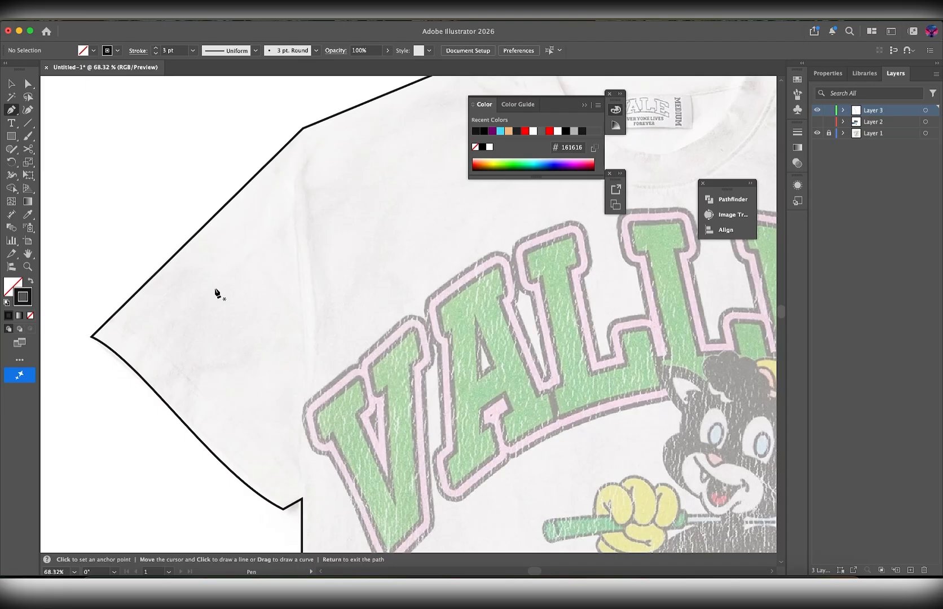
click(156, 54)
click(304, 129)
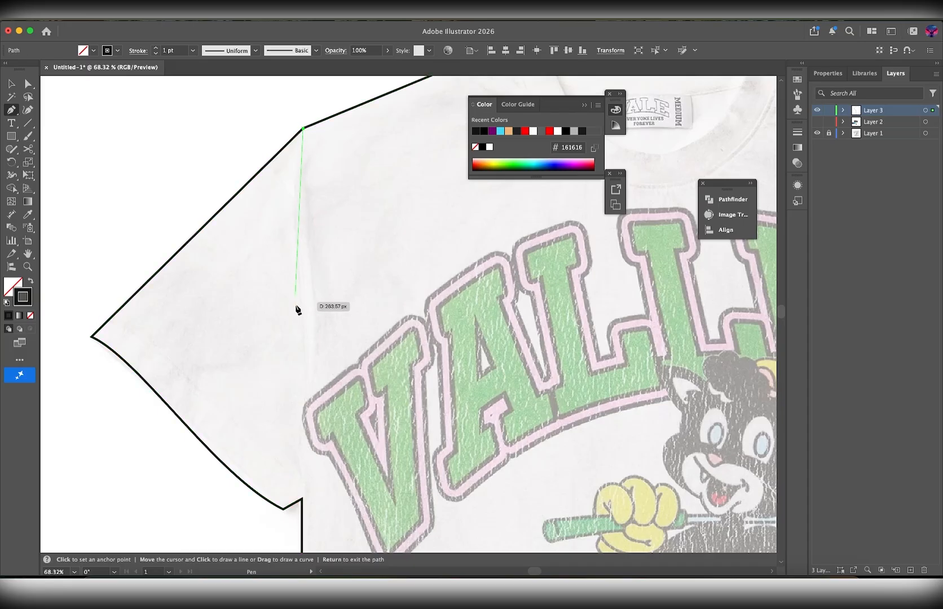
click(302, 498)
- Bend the left armhole seam into a gentle S-curve, bowing outward near the shoulder and inward near the armpit, and deselect it
scroll(310, 250, up, 5)
scroll(310, 249, down, 4)
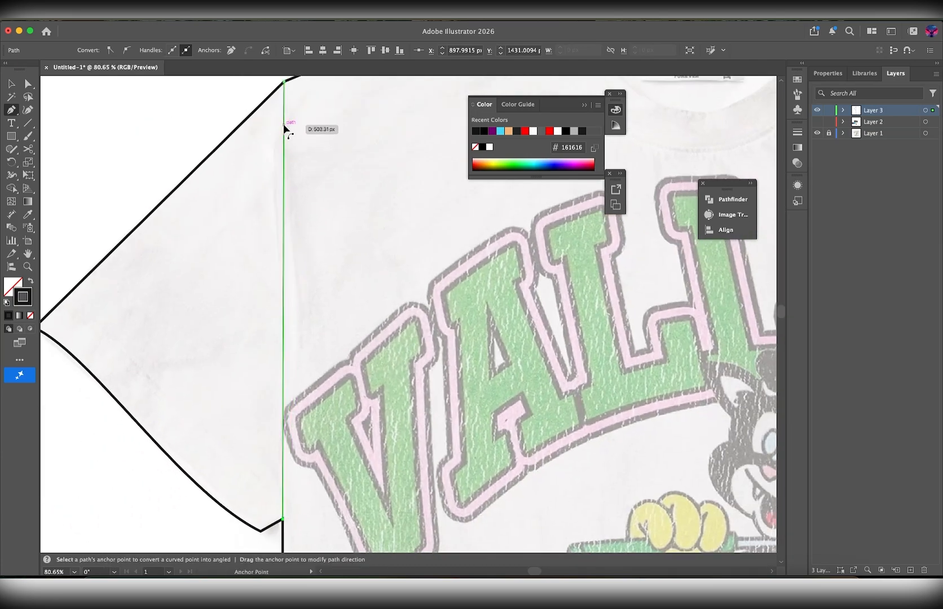
drag(284, 125, 277, 128)
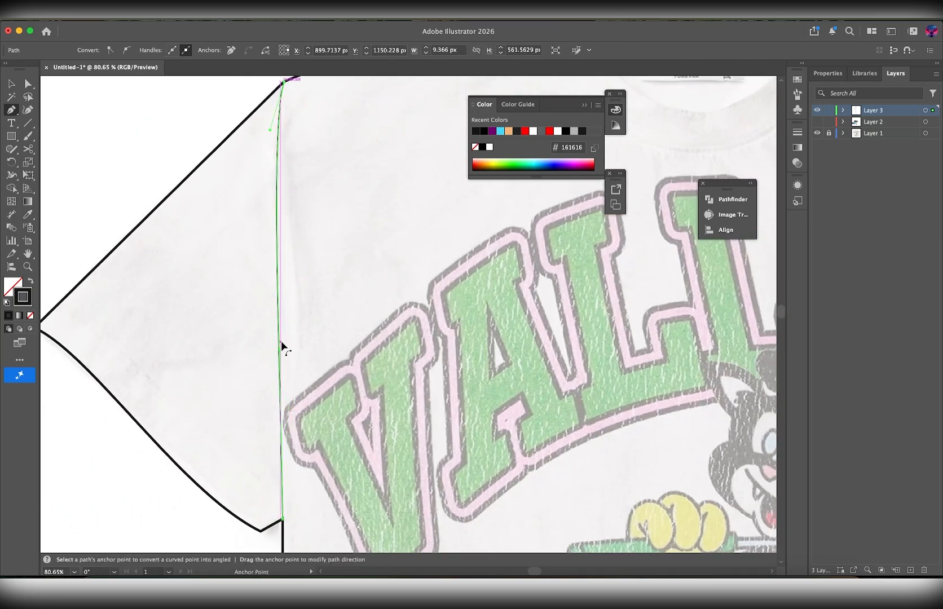
drag(285, 350, 263, 206)
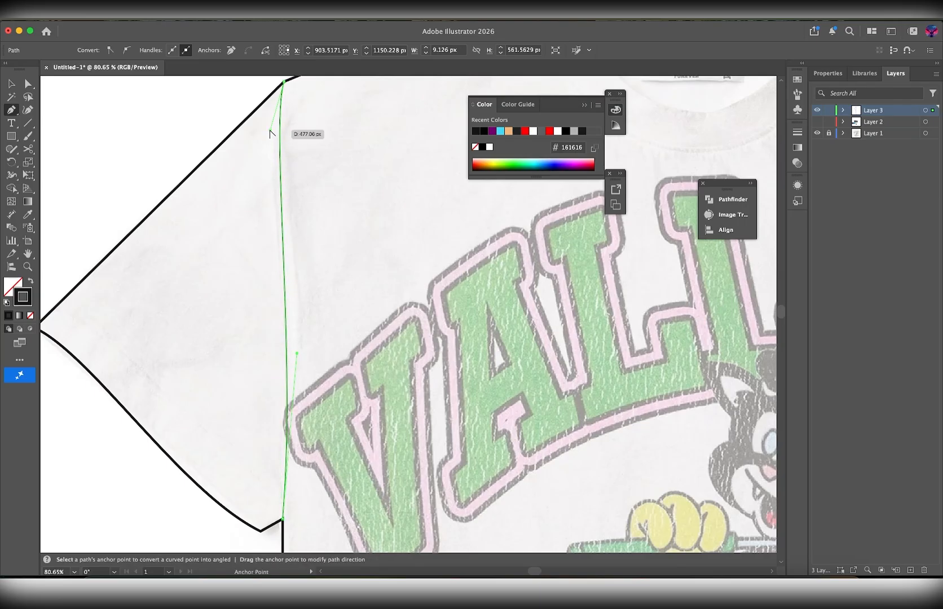
drag(270, 130, 267, 137)
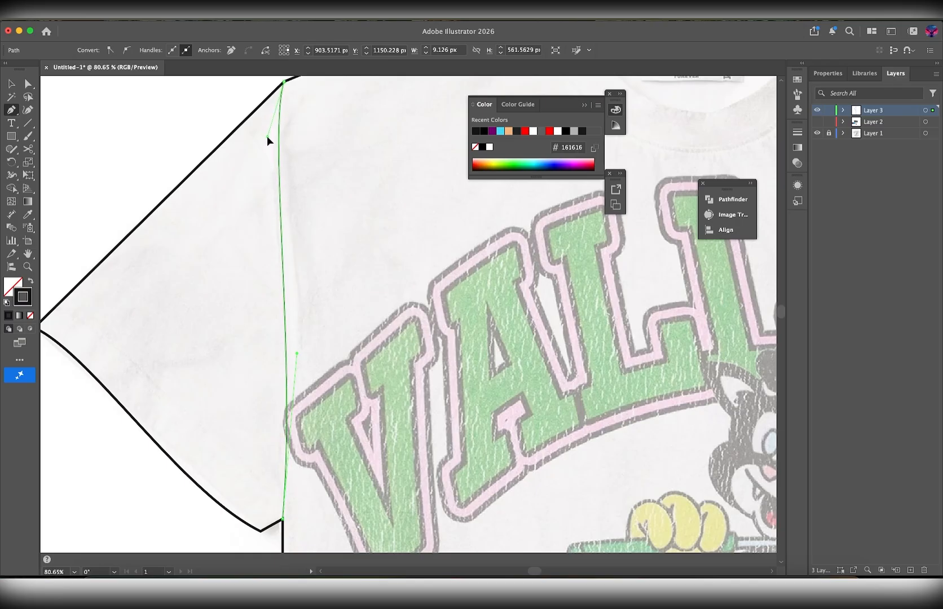
drag(298, 353, 310, 346)
key(v)
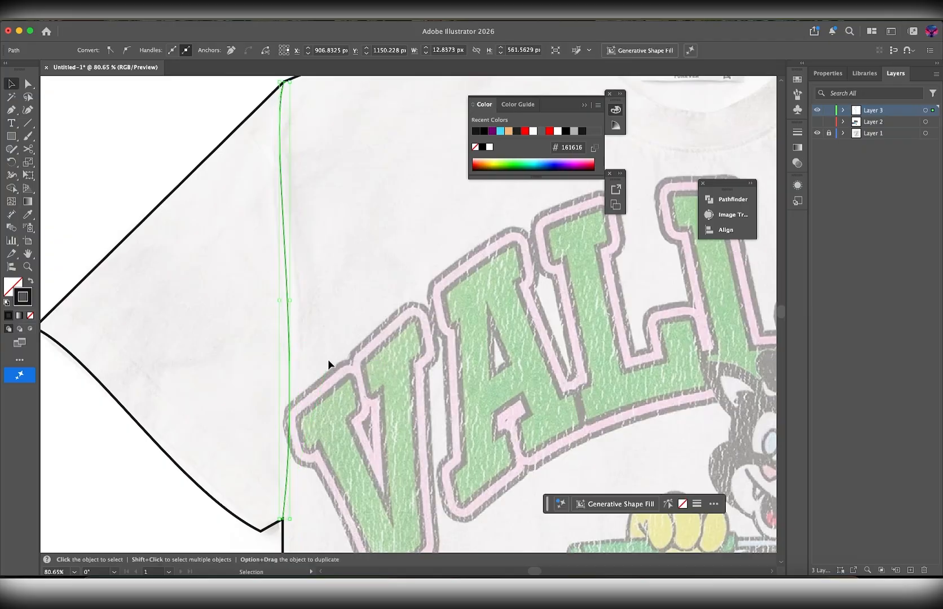
click(350, 317)
- Set the left armhole seam's stroke weight to 2 pt and deselect it
scroll(350, 317, down, 5)
scroll(350, 318, up, 4)
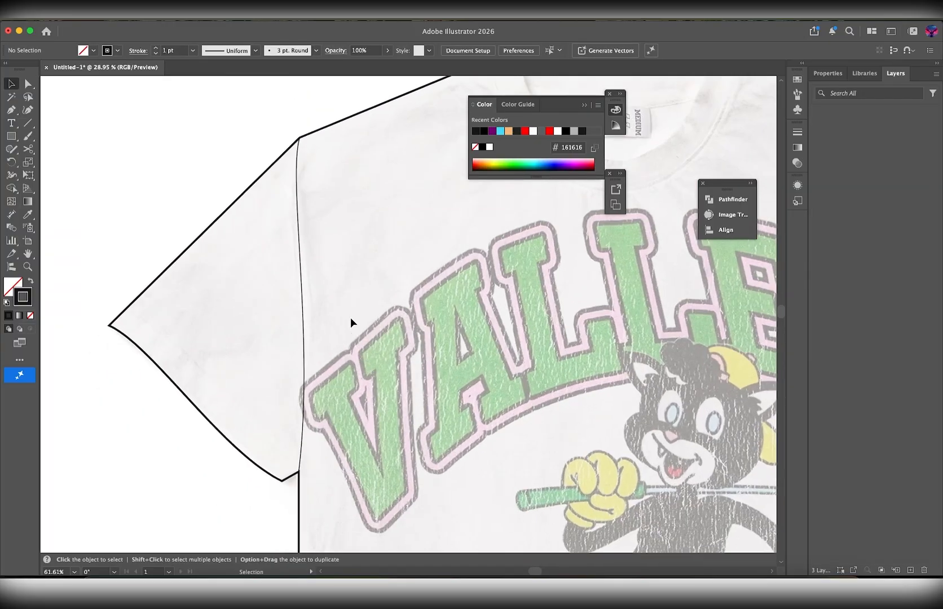
click(302, 321)
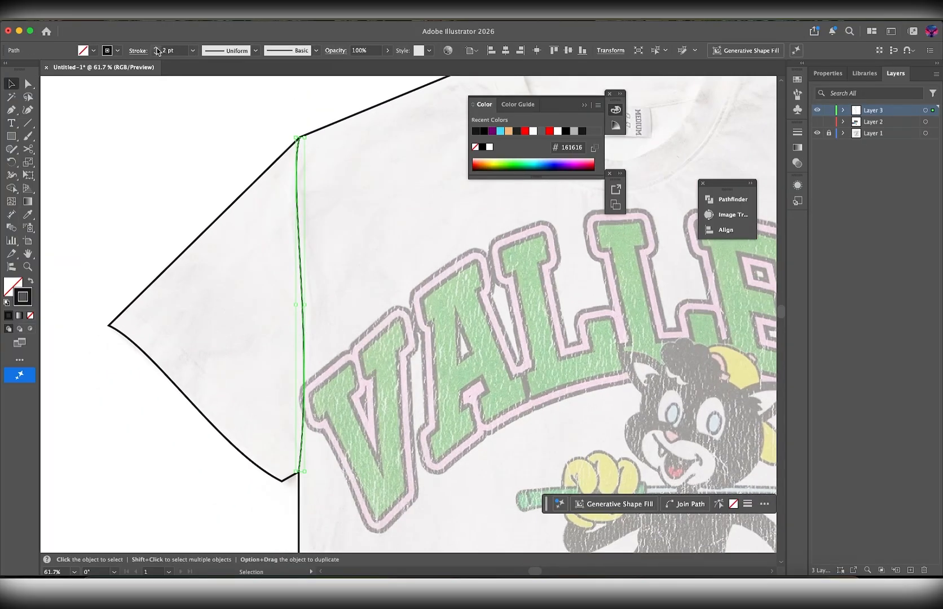
click(411, 241)
- Draw a short diagonal line from the sleeve's upper edge, just below the shoulder corner, down to the armhole seam
scroll(411, 241, down, 4)
scroll(412, 242, up, 2)
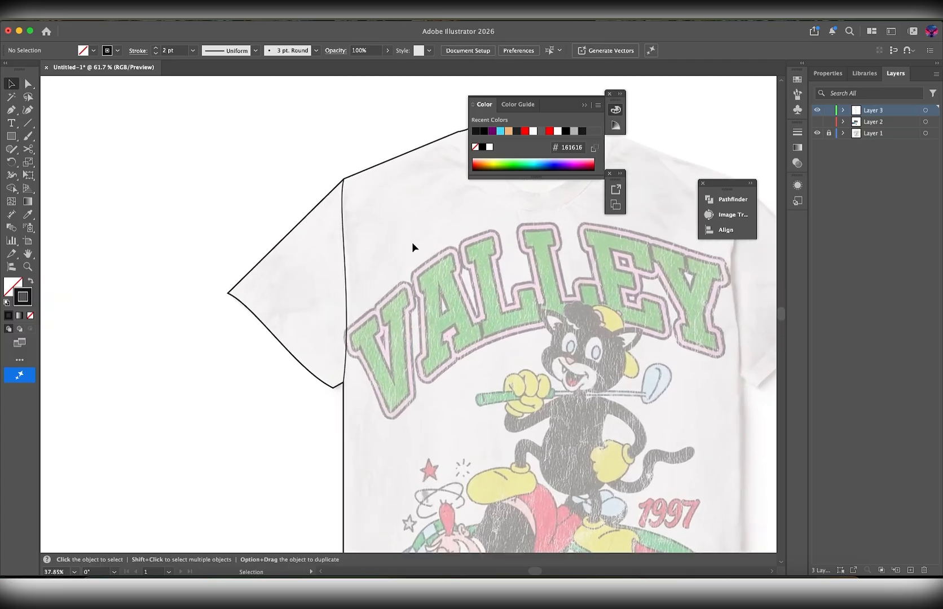
scroll(354, 219, up, 4)
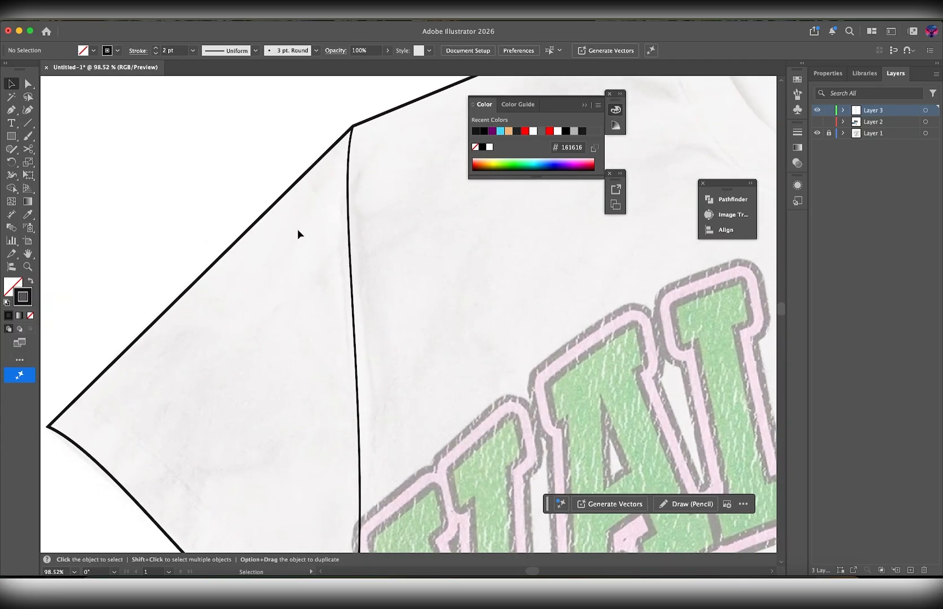
key(p)
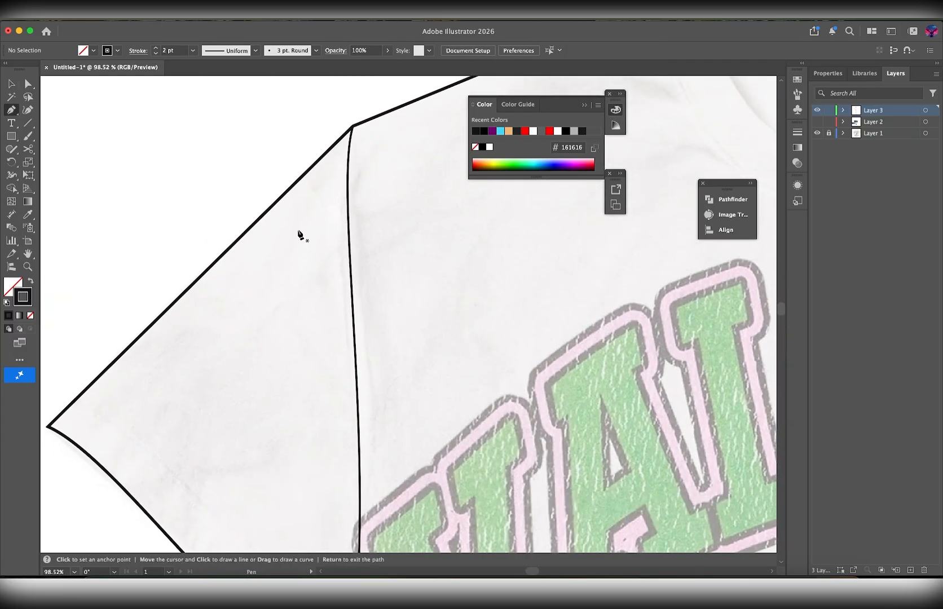
click(302, 176)
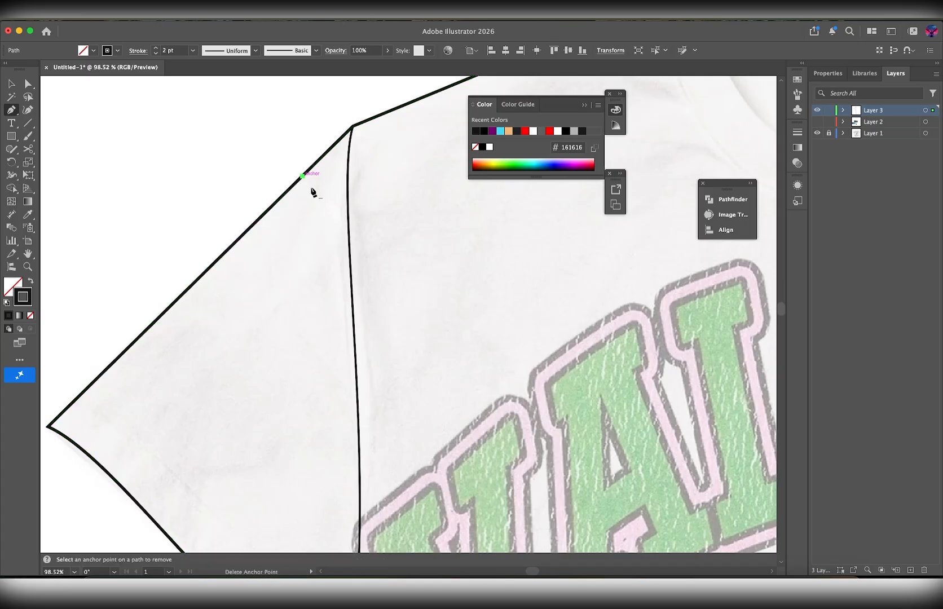
click(348, 242)
key(v)
click(390, 202)
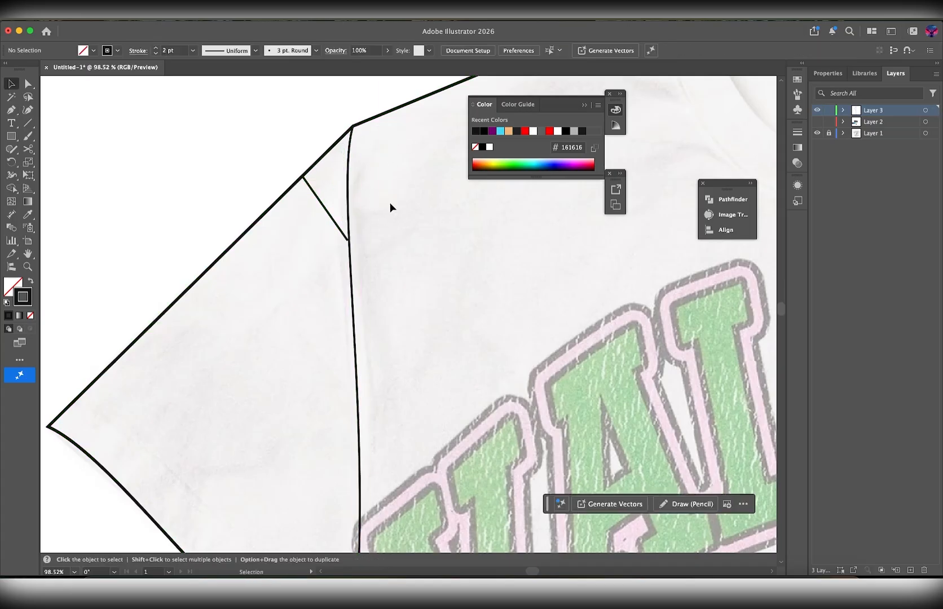
- Move the short diagonal's lower anchor slightly past the armhole seam so the line crosses it, and deselect
scroll(339, 251, up, 5)
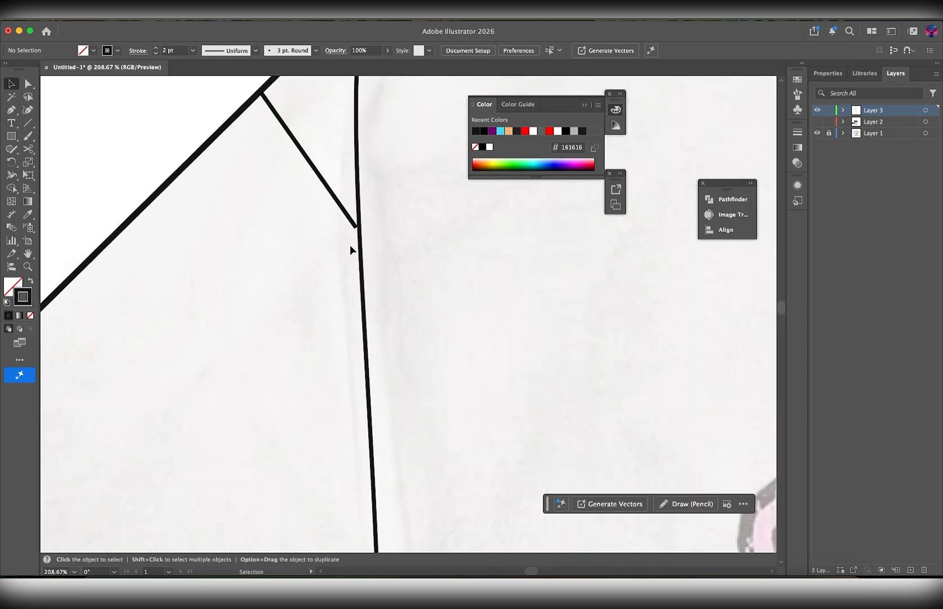
key(a)
click(356, 228)
drag(356, 228, 366, 242)
click(389, 221)
- Draw a second short line from the left shoulder corner to the middle of the diagonal and deselect it
scroll(389, 221, up, 5)
scroll(389, 222, left, 2)
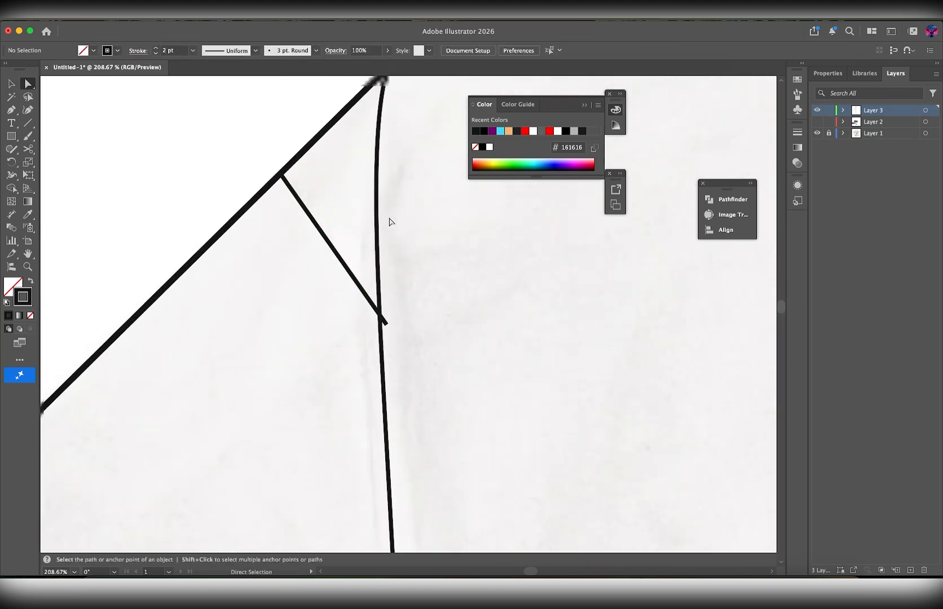
key(p)
click(425, 136)
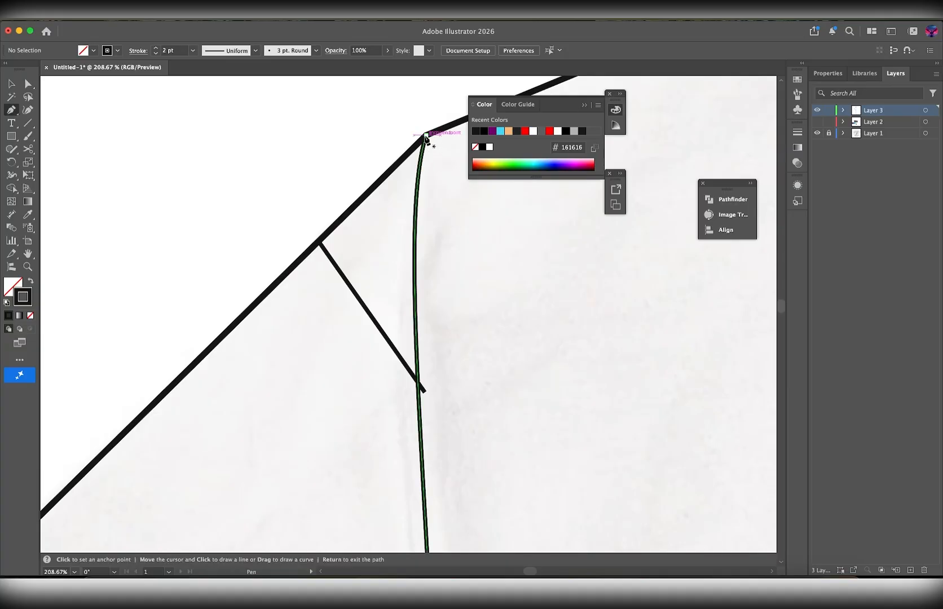
click(359, 297)
key(v)
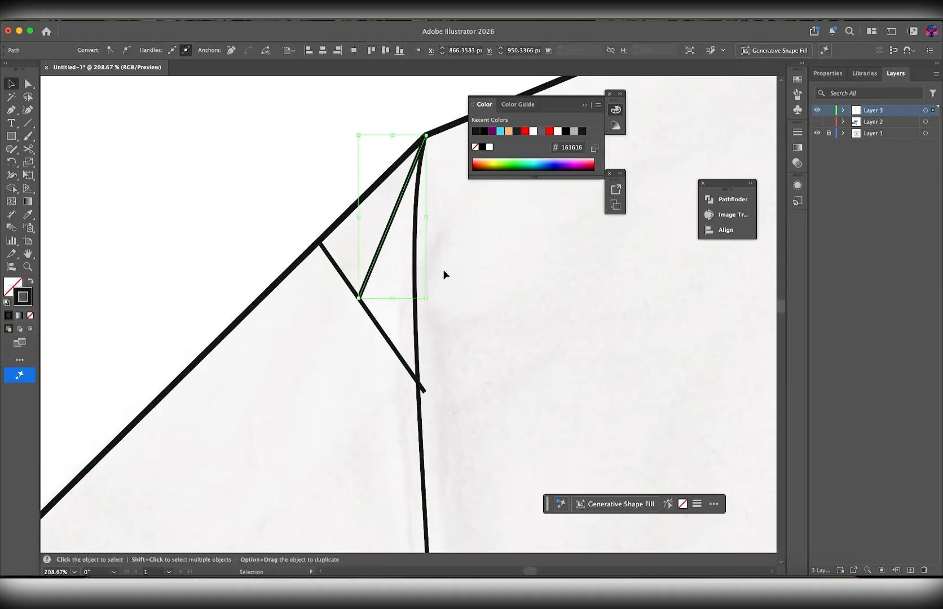
click(444, 271)
- Examine the shoulder detail lines on the left sleeve against the traced outline and the rest of the shirt
scroll(444, 271, down, 10)
scroll(444, 271, right, 4)
scroll(443, 271, down, 1)
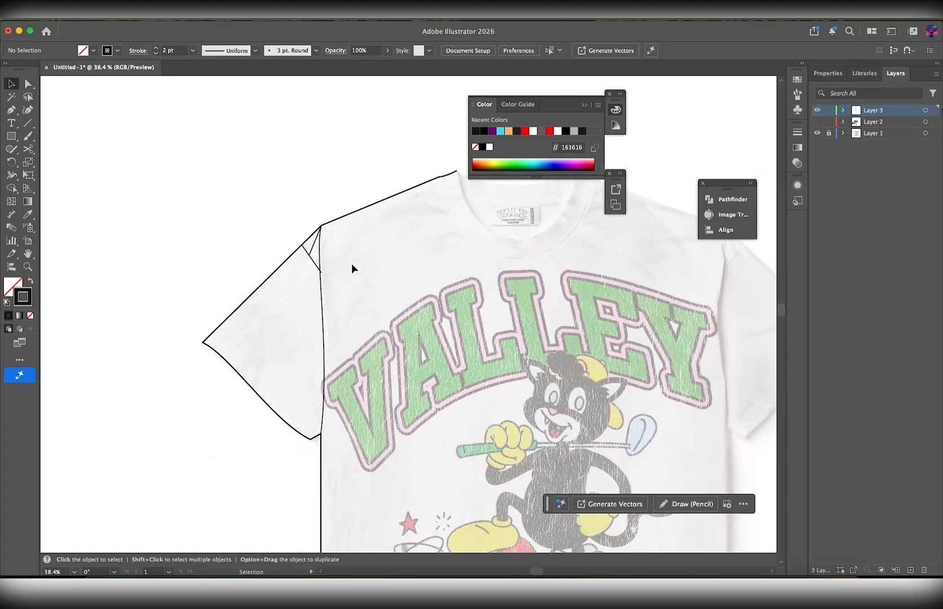
scroll(357, 267, right, 5)
scroll(275, 280, up, 1)
scroll(343, 297, up, 6)
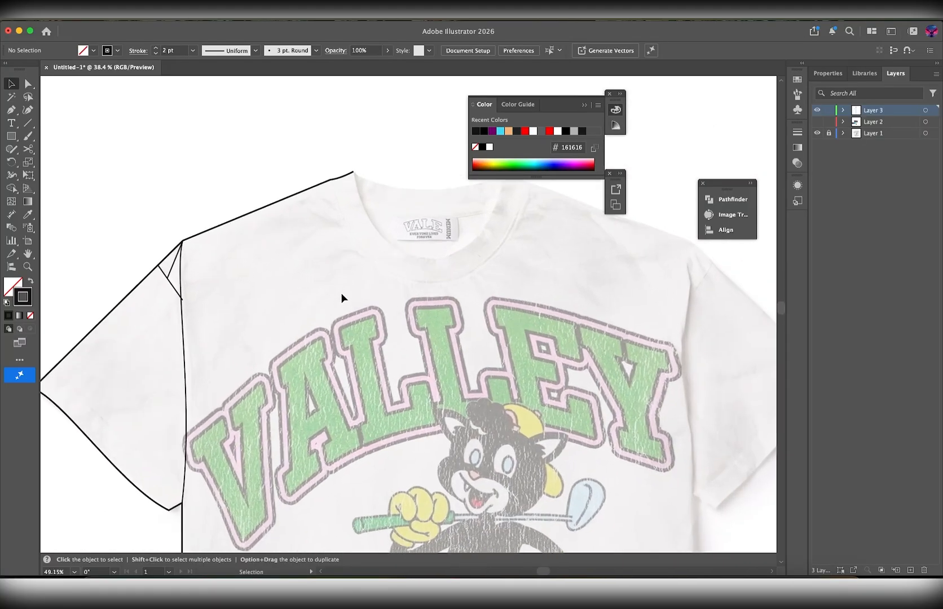
scroll(249, 317, left, 3)
scroll(248, 317, down, 2)
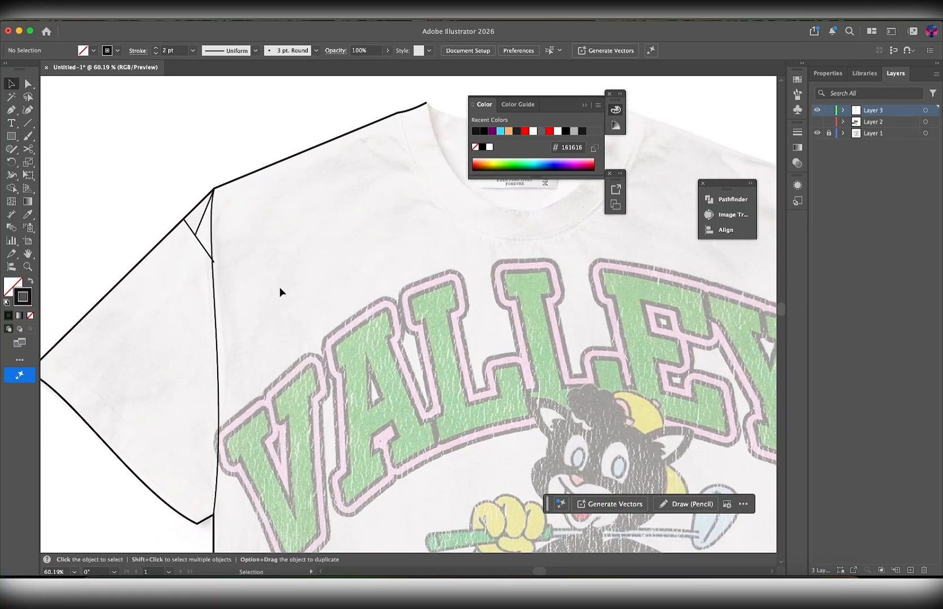
scroll(279, 286, left, 3)
scroll(279, 286, down, 1)
scroll(268, 225, up, 12)
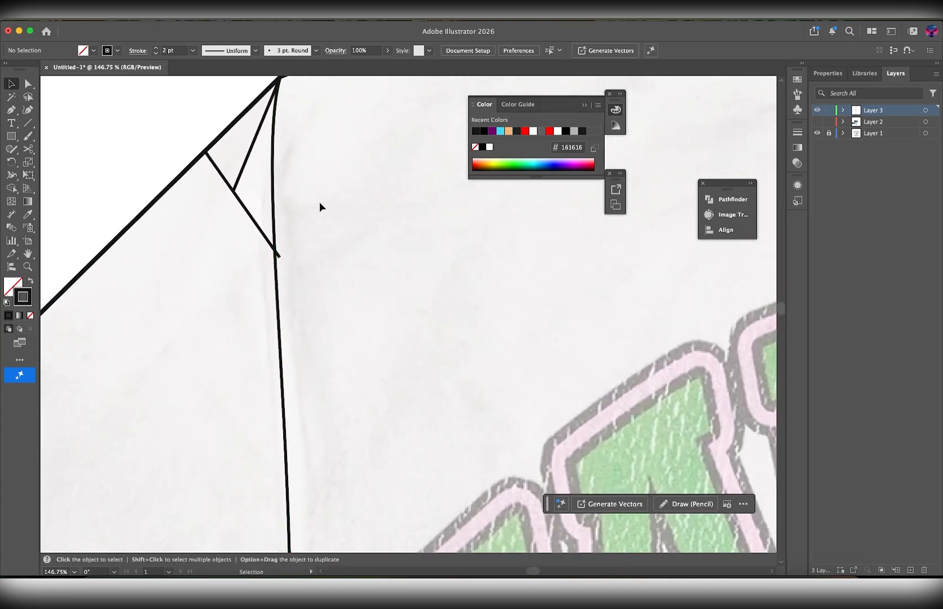
scroll(316, 144, down, 5)
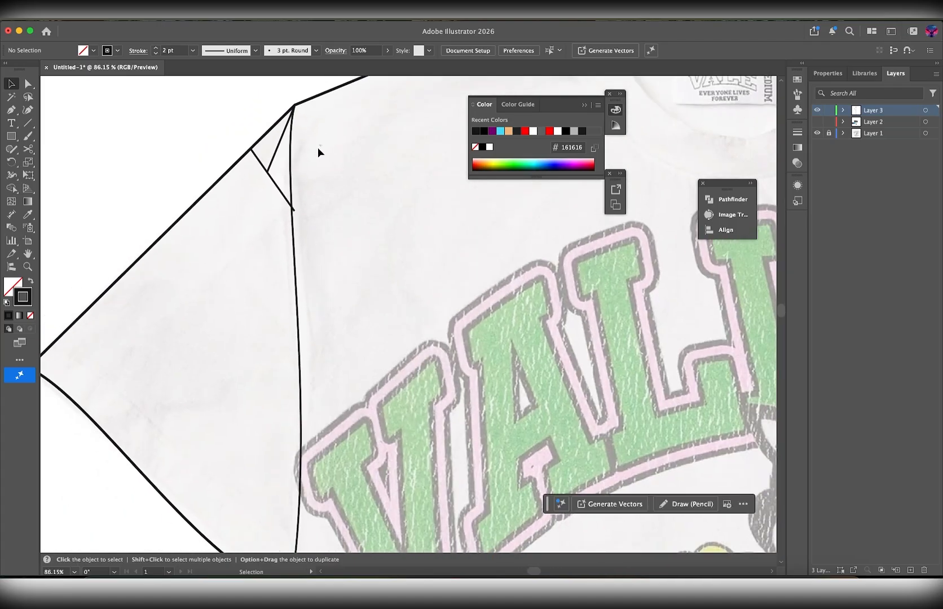
- Select the outline, armhole seam and shoulder lines, remove the diagonal's stub beyond the seam with Shape Builder, and deselect
drag(317, 147, 254, 245)
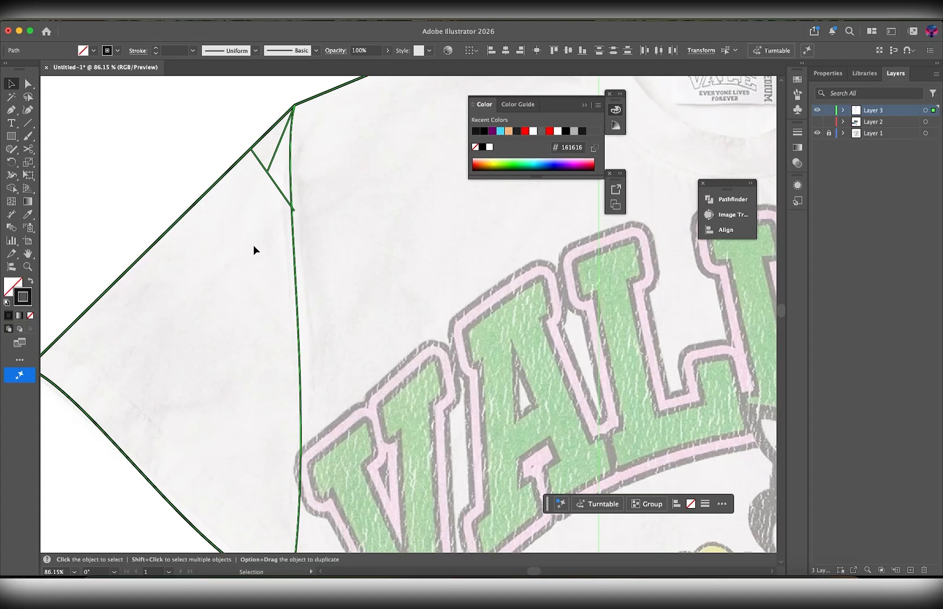
click(254, 244)
drag(332, 140, 254, 232)
scroll(271, 192, up, 4)
scroll(272, 194, up, 2)
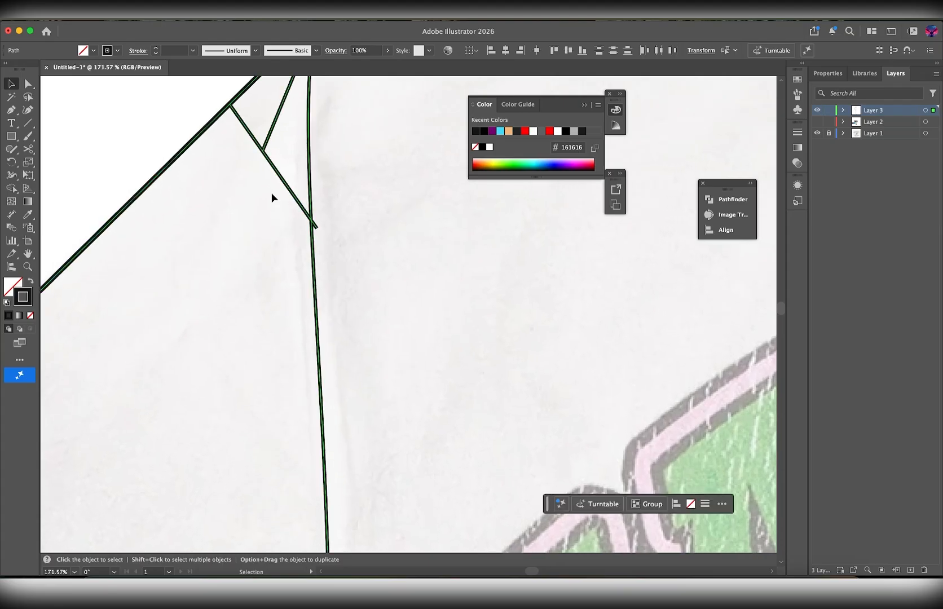
key(shift+m)
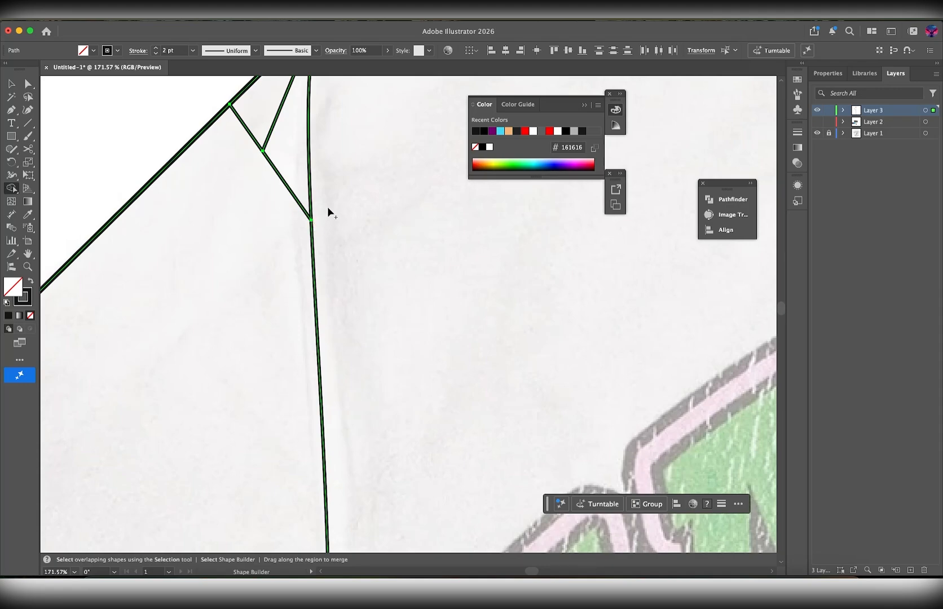
scroll(328, 212, down, 12)
key(v)
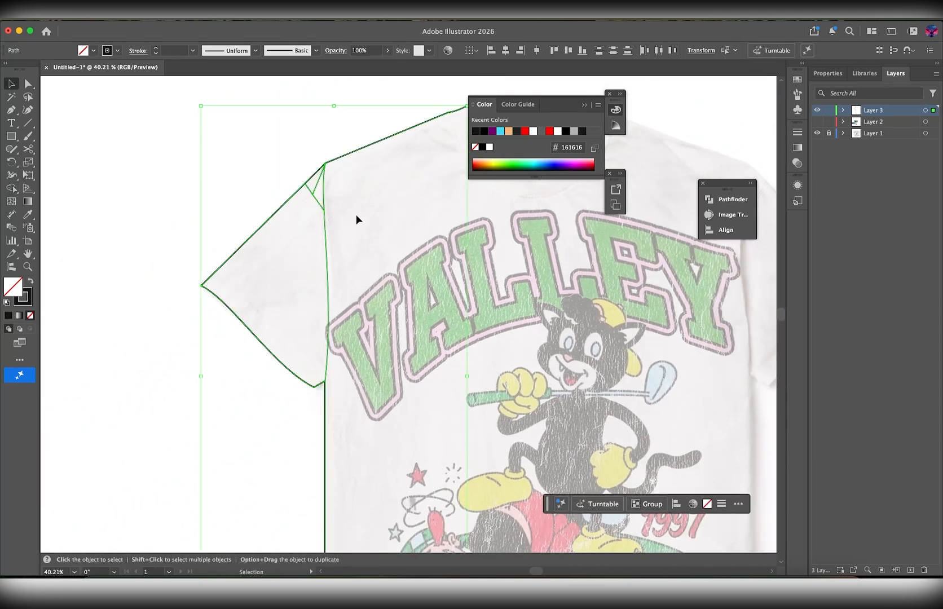
click(358, 212)
- Draw a straight line across the left sleeve above its hem, extending past both the outer edge and the armhole seam
scroll(387, 211, down, 3)
scroll(266, 250, up, 9)
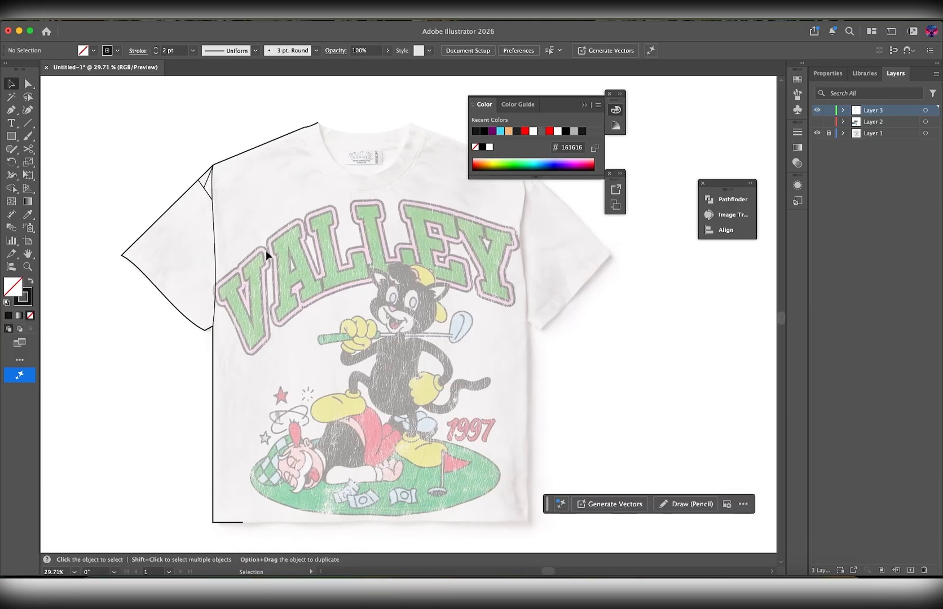
scroll(169, 304, up, 3)
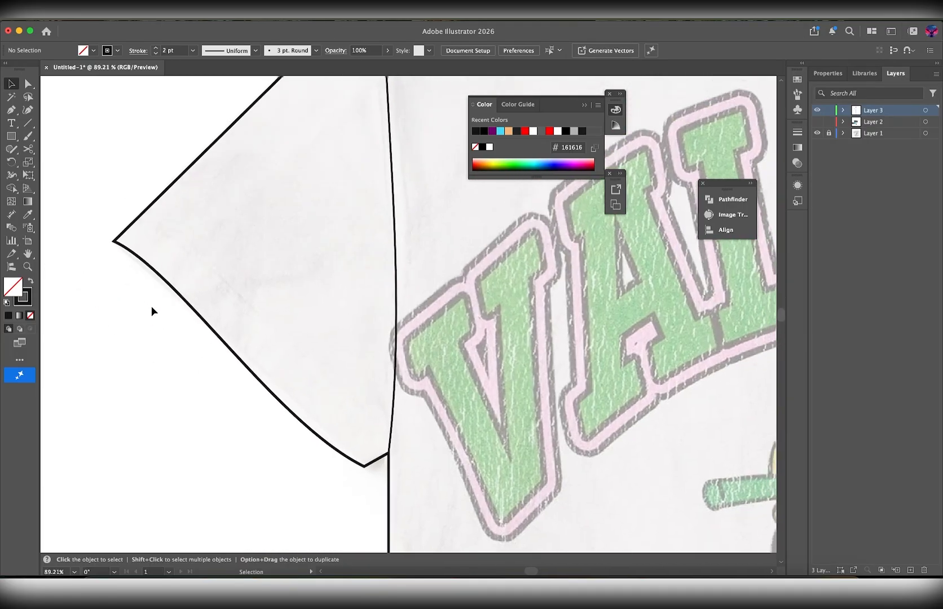
key(p)
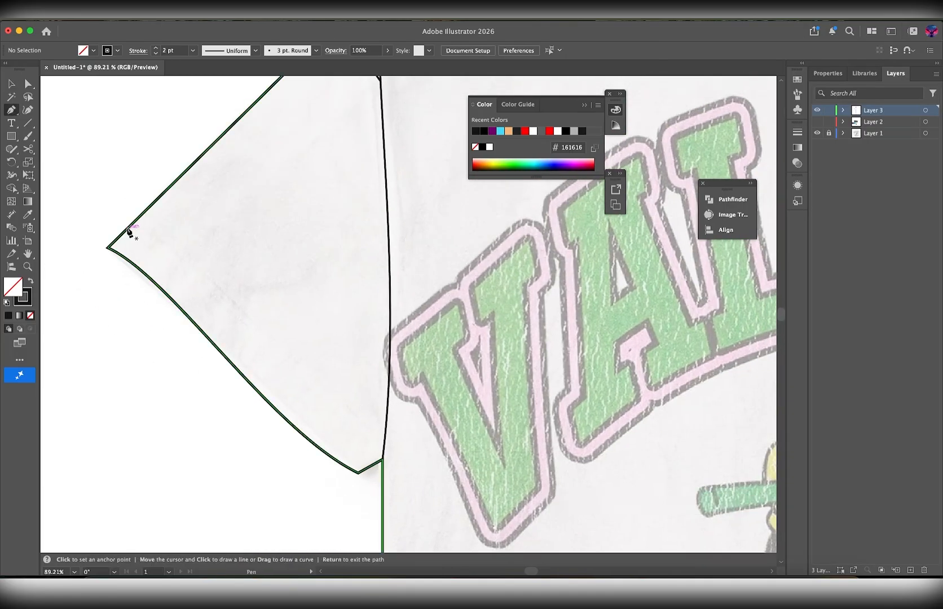
click(116, 225)
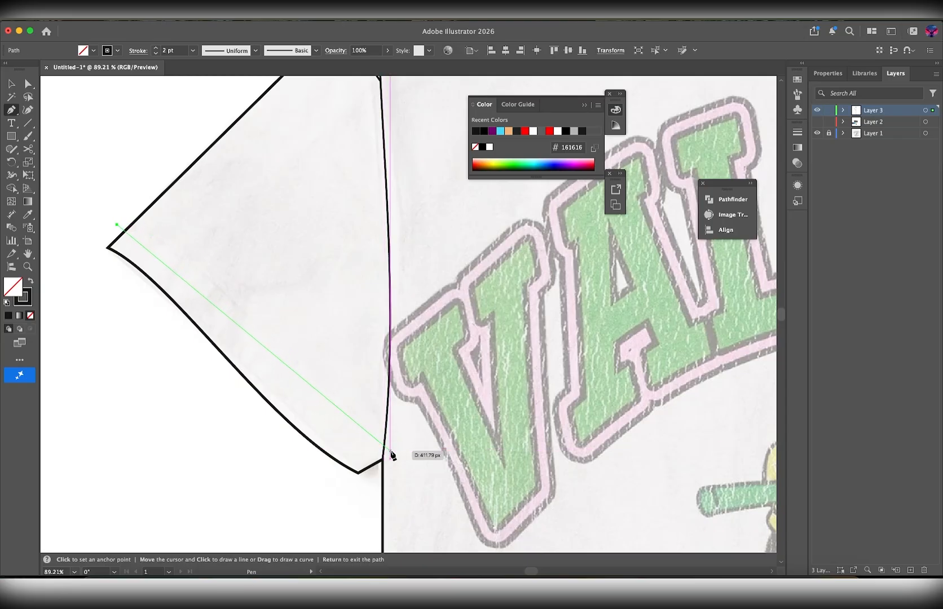
click(390, 451)
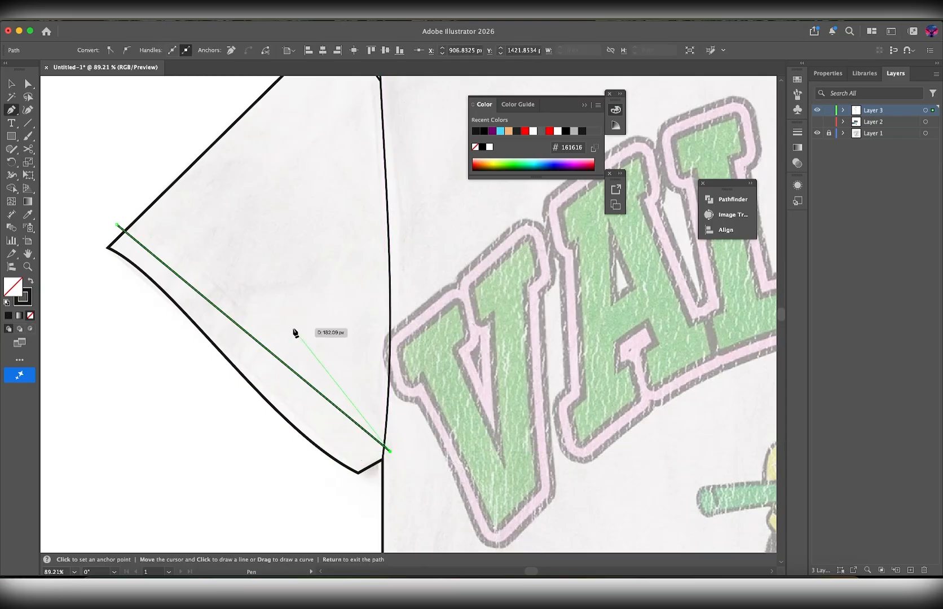
- Bend the new sleeve line into a gentle S-curve that runs parallel to the traced hem edge
key(alt)
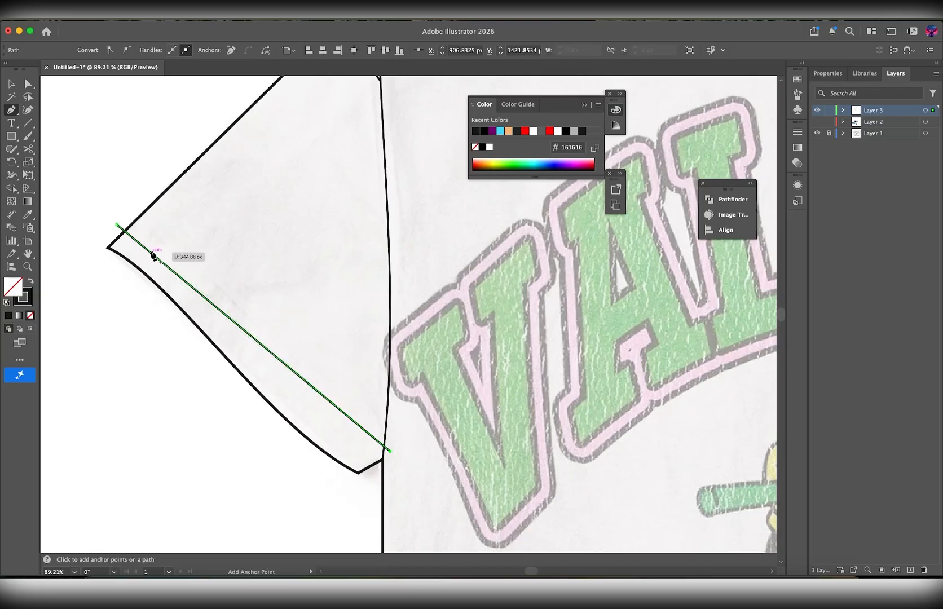
drag(154, 253, 160, 247)
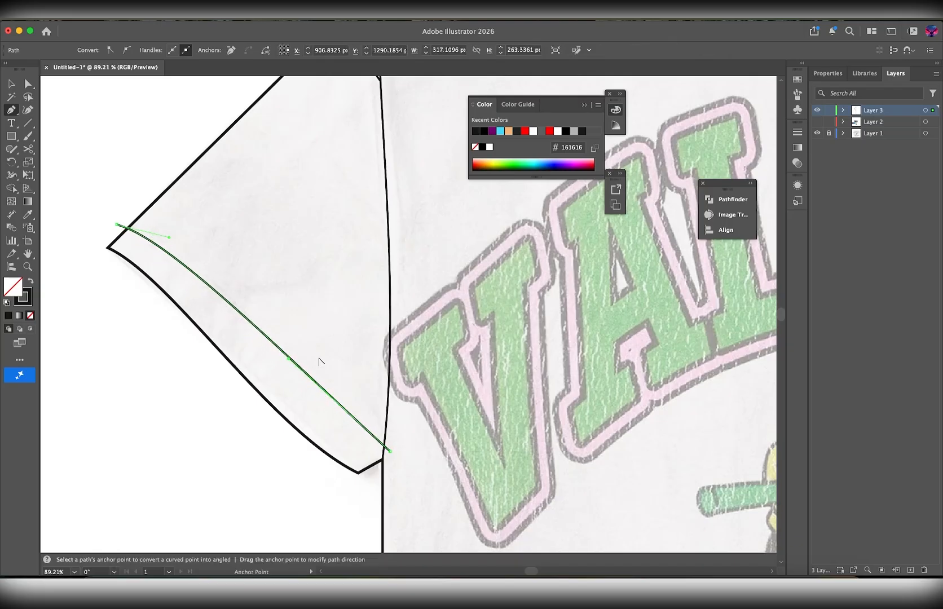
drag(290, 361, 303, 399)
drag(182, 274, 196, 254)
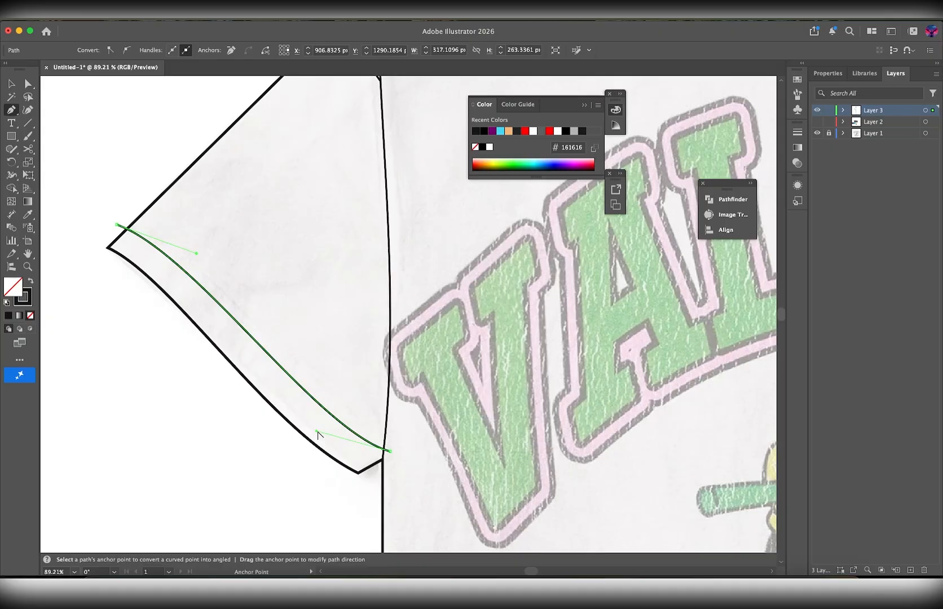
drag(317, 431, 317, 438)
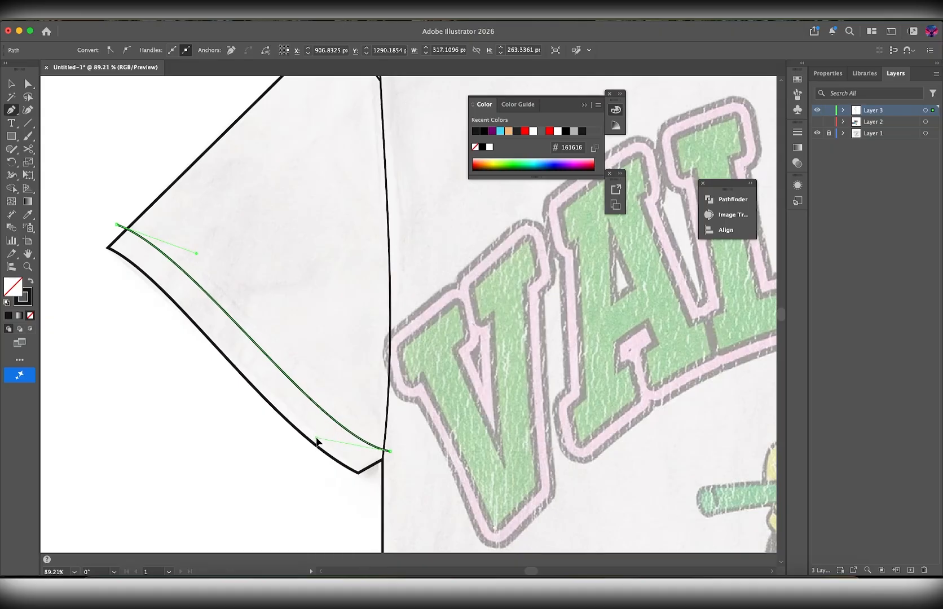
- Round the left sleeve's pointed outer hem corner to a radius of about 4.65 px and deselect the outline
key(a)
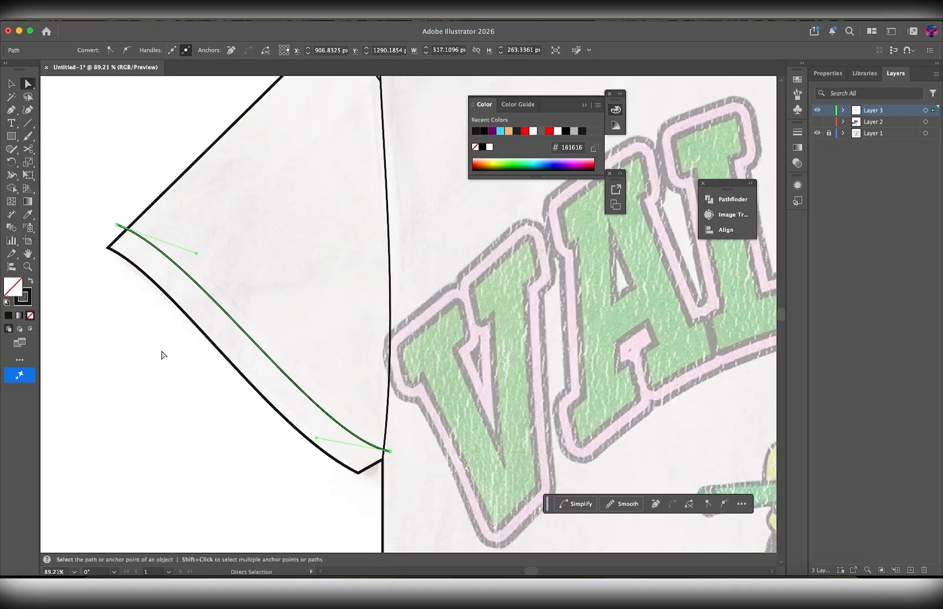
click(108, 246)
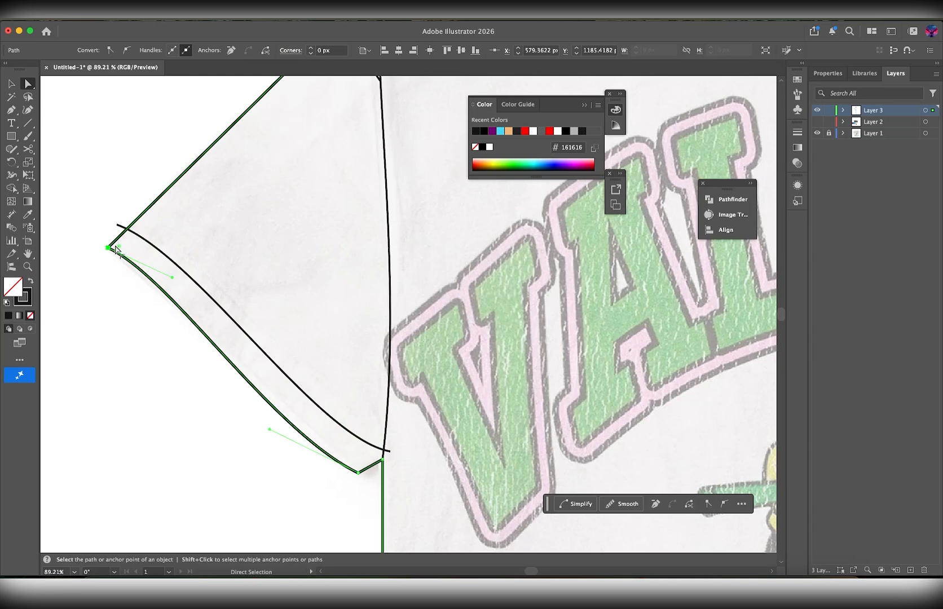
drag(116, 249, 106, 248)
scroll(99, 280, up, 5)
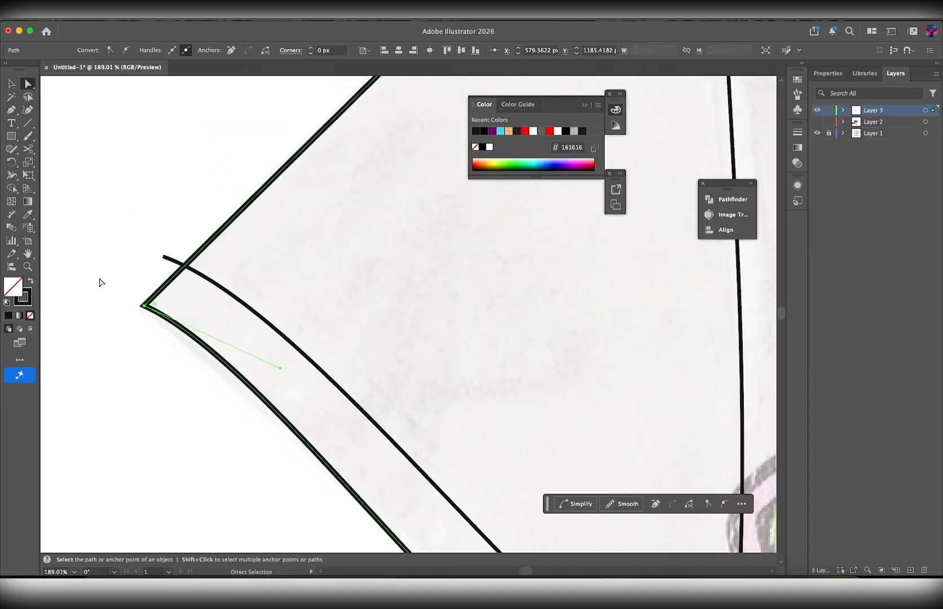
click(131, 319)
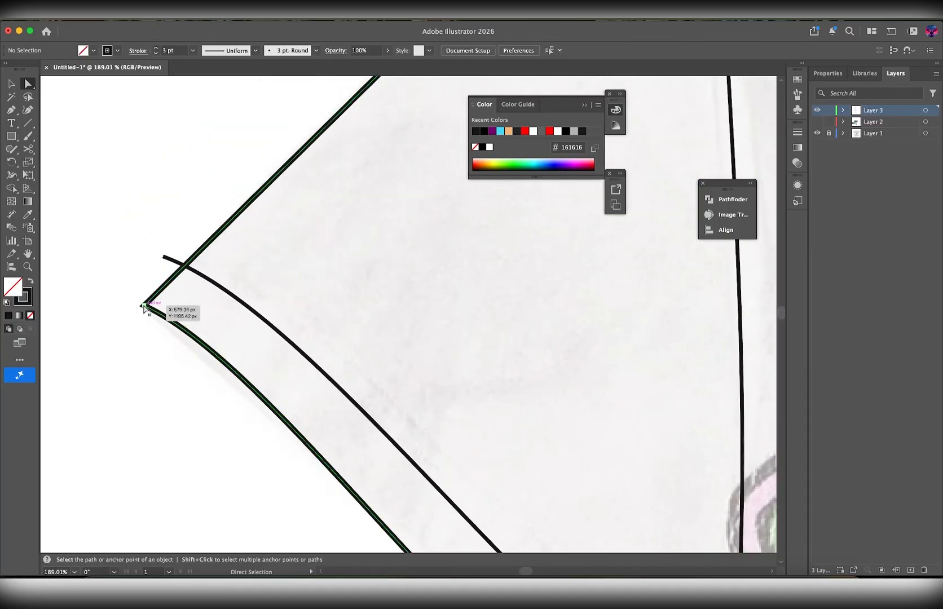
click(145, 306)
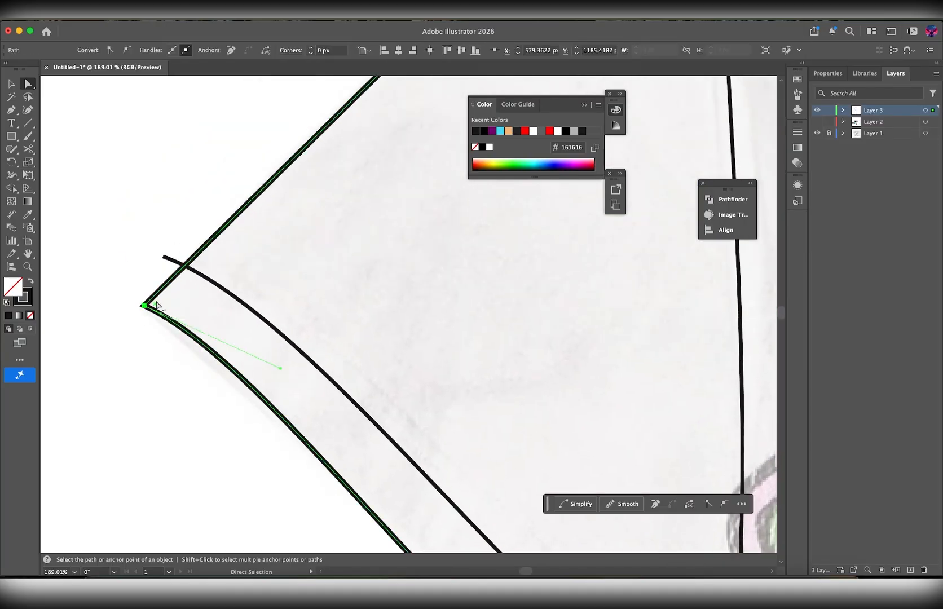
scroll(156, 305, up, 5)
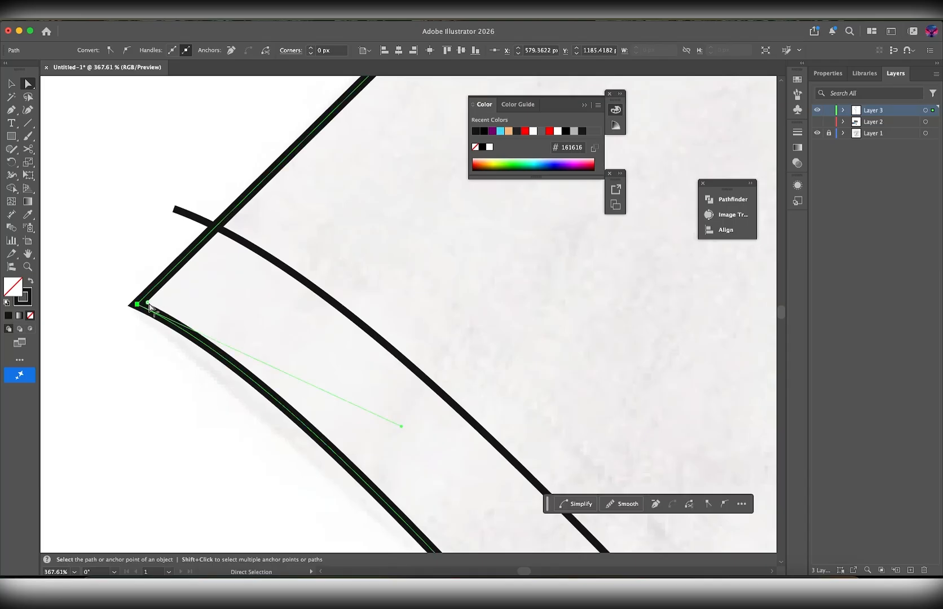
drag(149, 306, 164, 301)
scroll(246, 309, down, 8)
scroll(246, 309, right, 3)
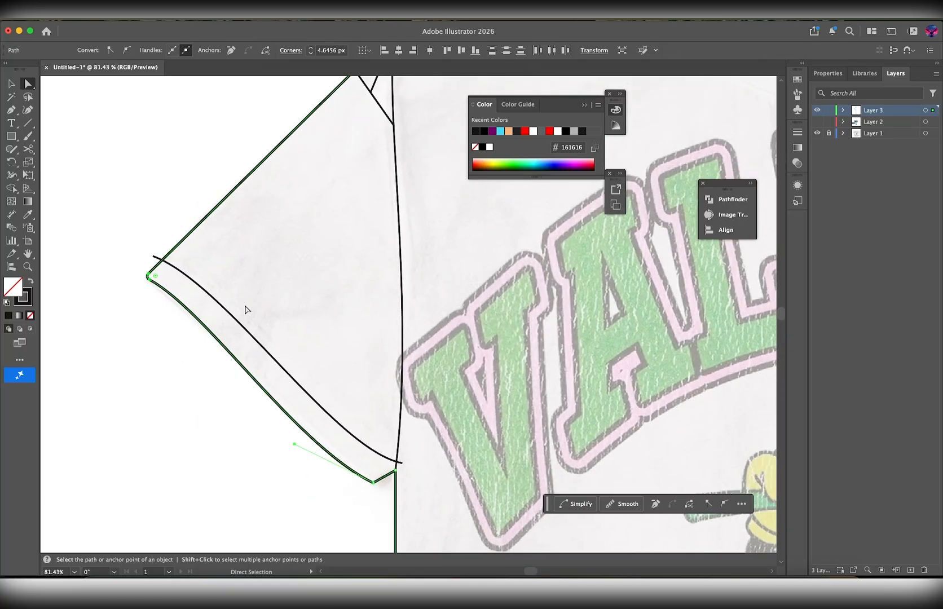
click(309, 477)
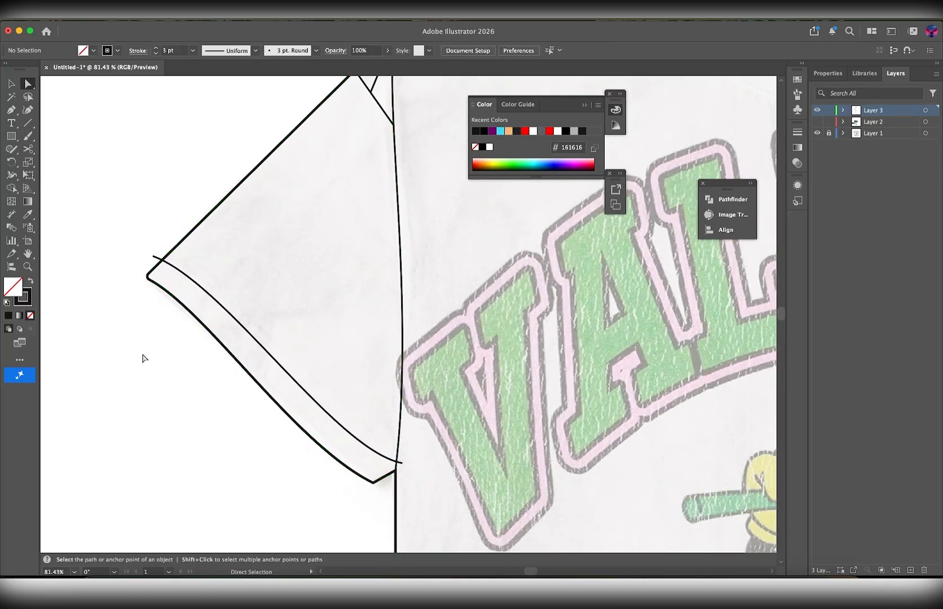
- Slightly round the sleeve's lower hem corner near the underarm and deselect the outline
scroll(144, 358, up, 4)
scroll(273, 263, right, 3)
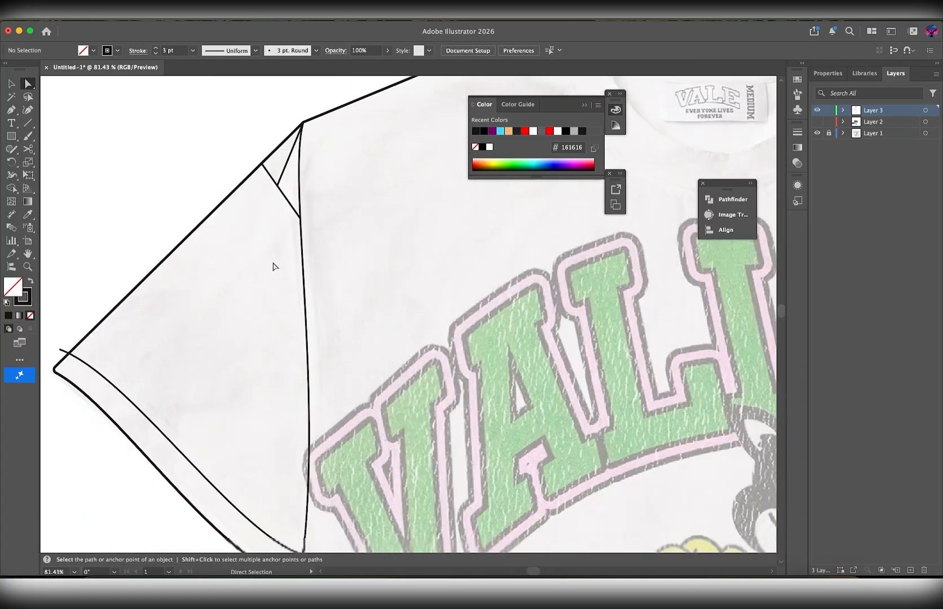
scroll(274, 265, down, 4)
scroll(274, 265, left, 2)
scroll(332, 378, up, 4)
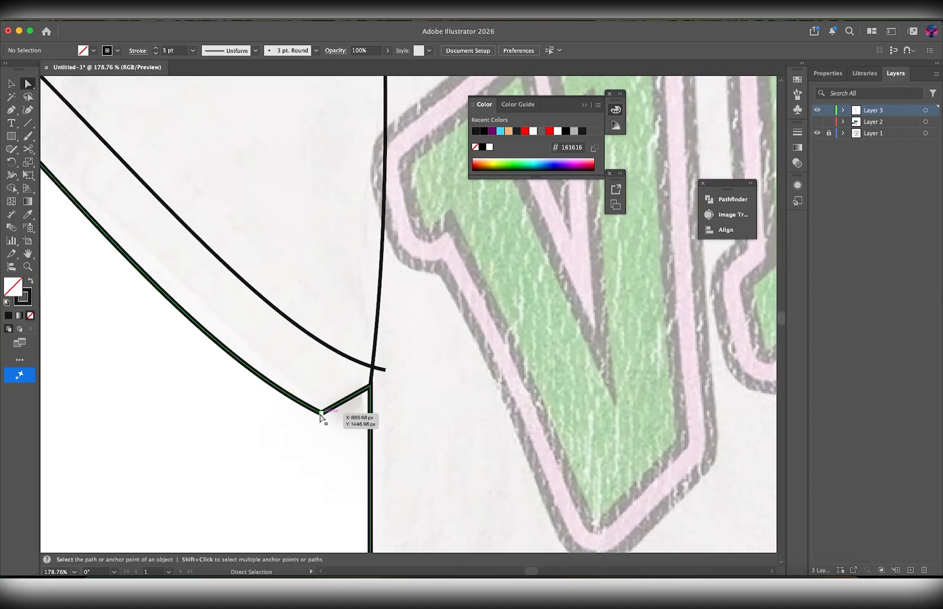
click(321, 415)
drag(322, 403, 322, 394)
click(320, 363)
- Turn the curved line above the sleeve hem into a dashed stitch line and deselect it
scroll(319, 362, down, 5)
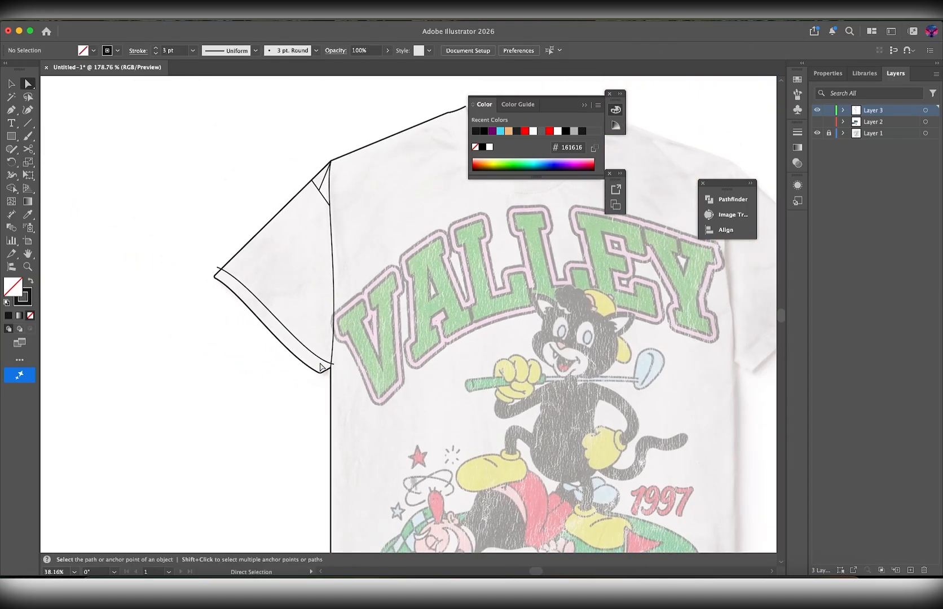
scroll(320, 367, up, 2)
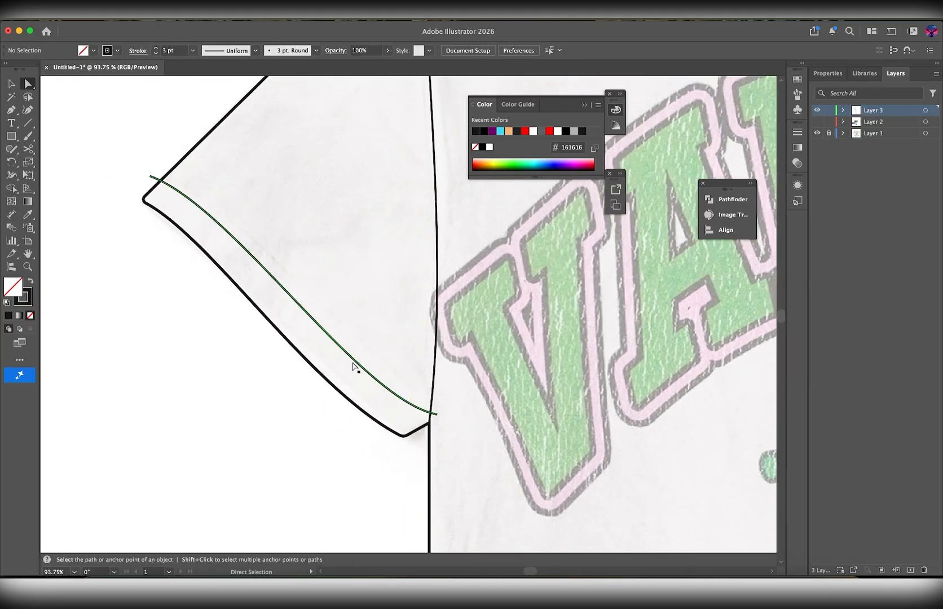
scroll(361, 366, up, 2)
key(v)
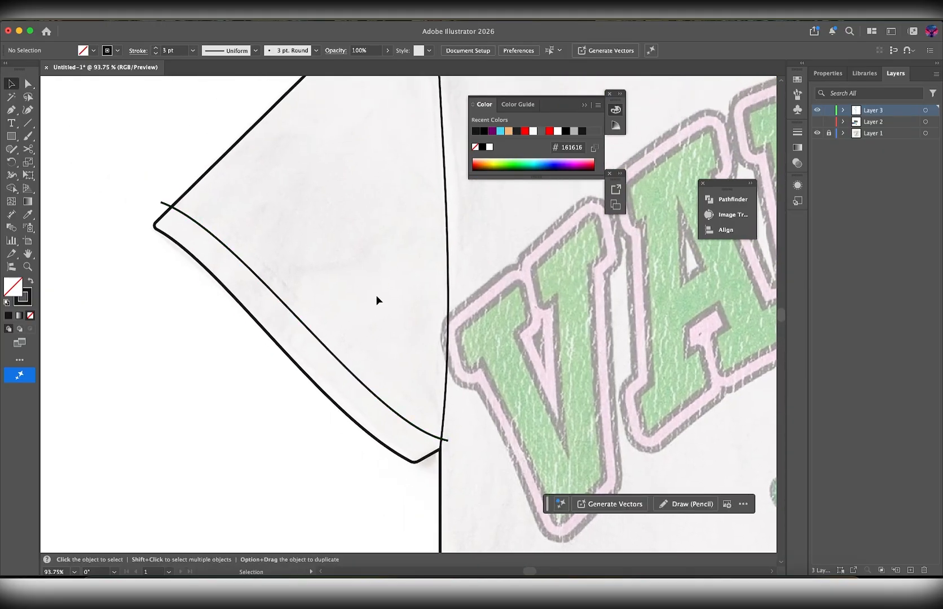
click(353, 379)
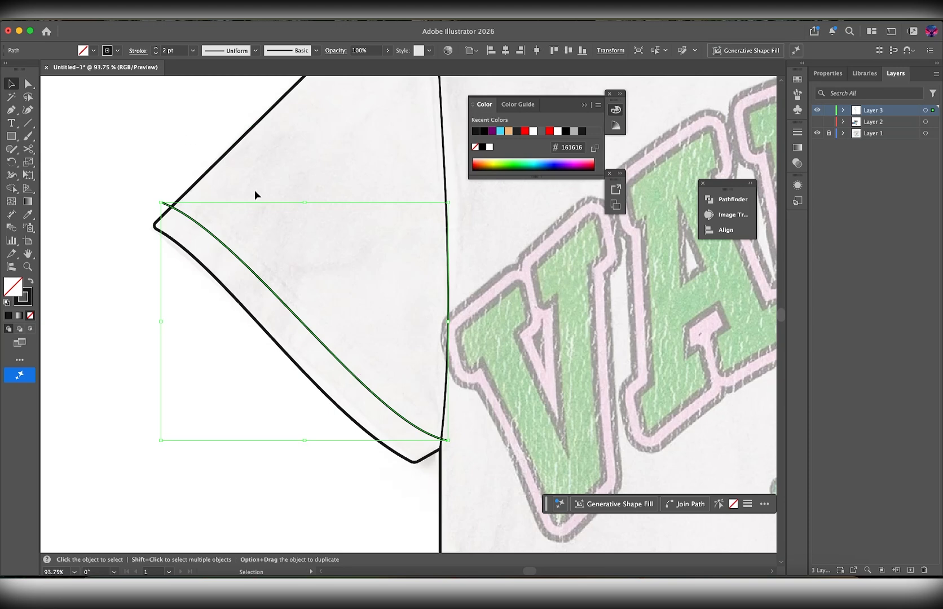
click(138, 51)
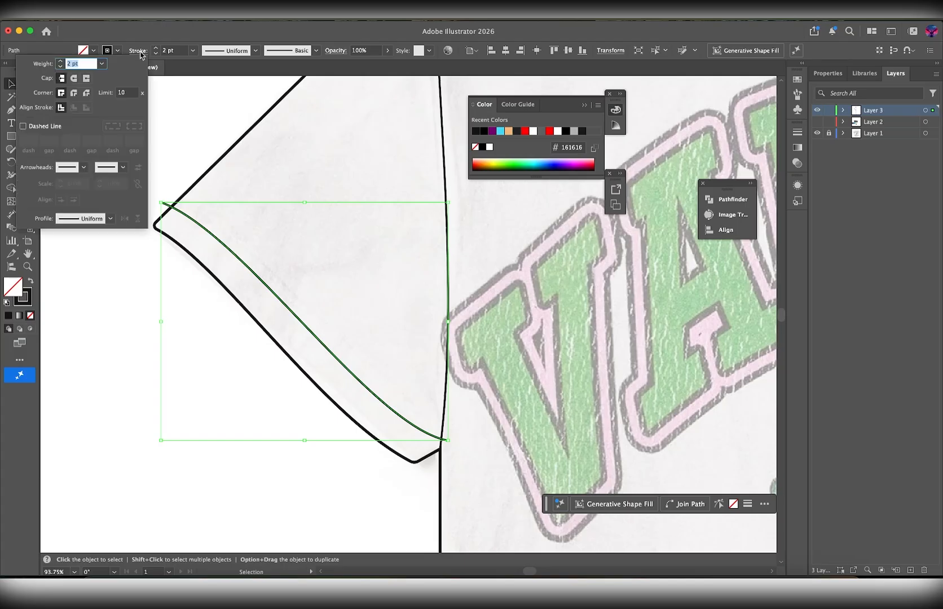
click(23, 126)
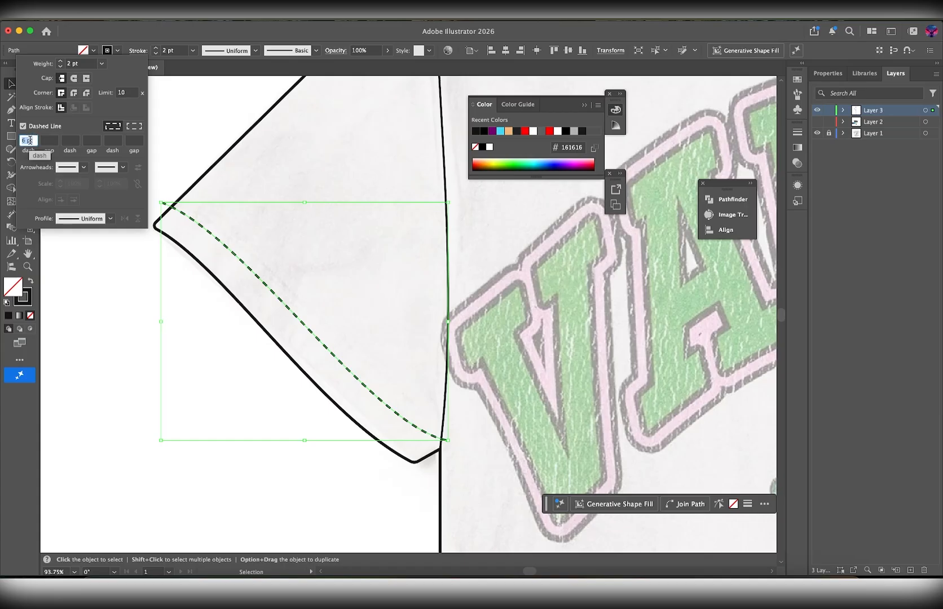
click(132, 284)
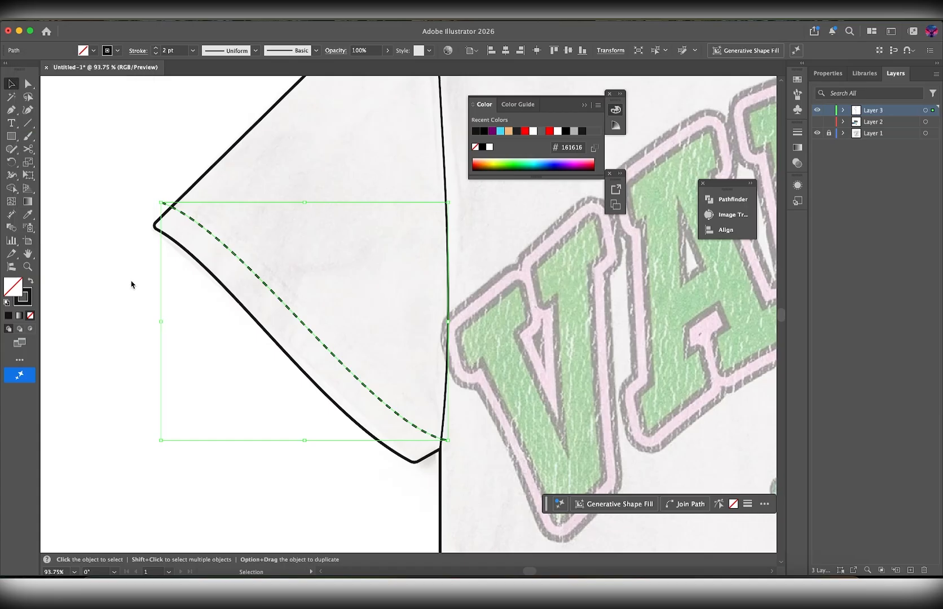
click(131, 284)
- Select the sleeve lines, remove the stitch line's overhanging ends at both sides with Shape Builder, and deselect
drag(139, 165, 470, 488)
key(shift+m)
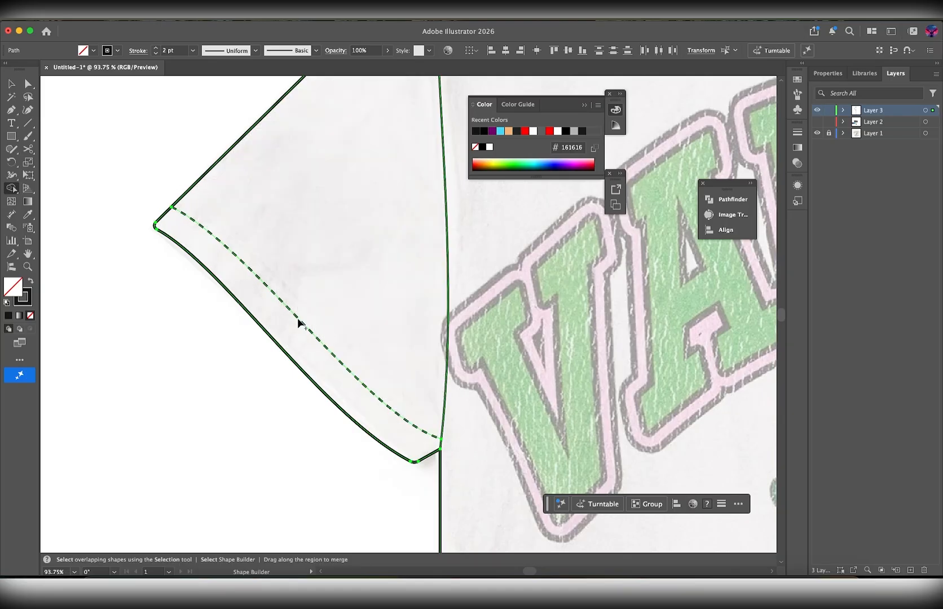
key(v)
click(494, 350)
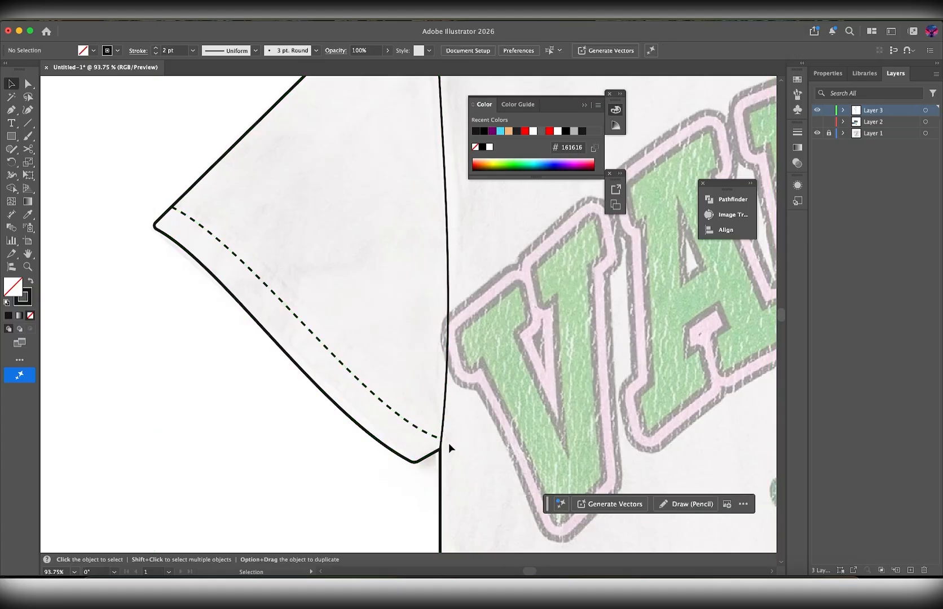
- Examine the traced left half of the shirt, including sleeve, seams and stitch line, against the reference
scroll(449, 443, down, 6)
scroll(449, 443, right, 4)
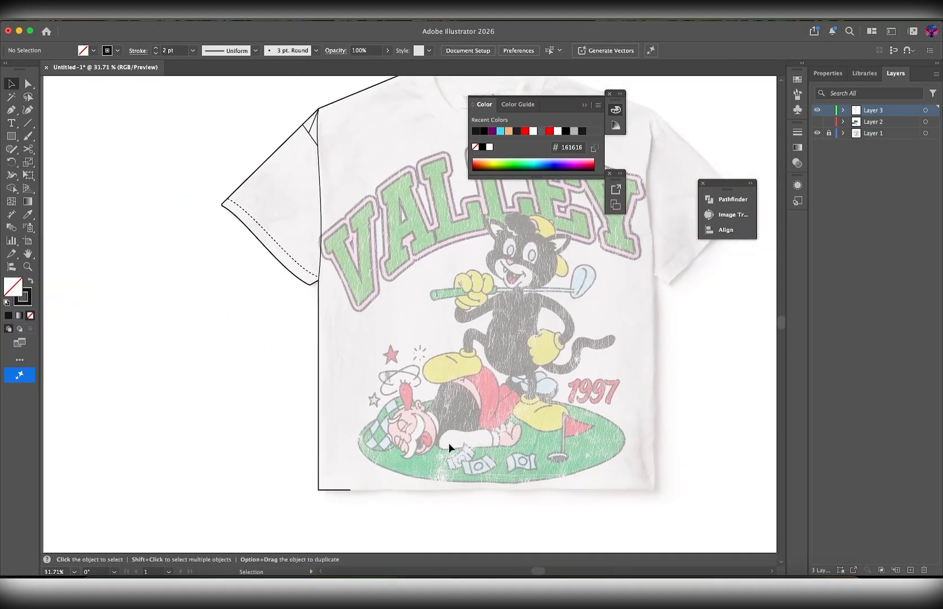
scroll(328, 291, up, 3)
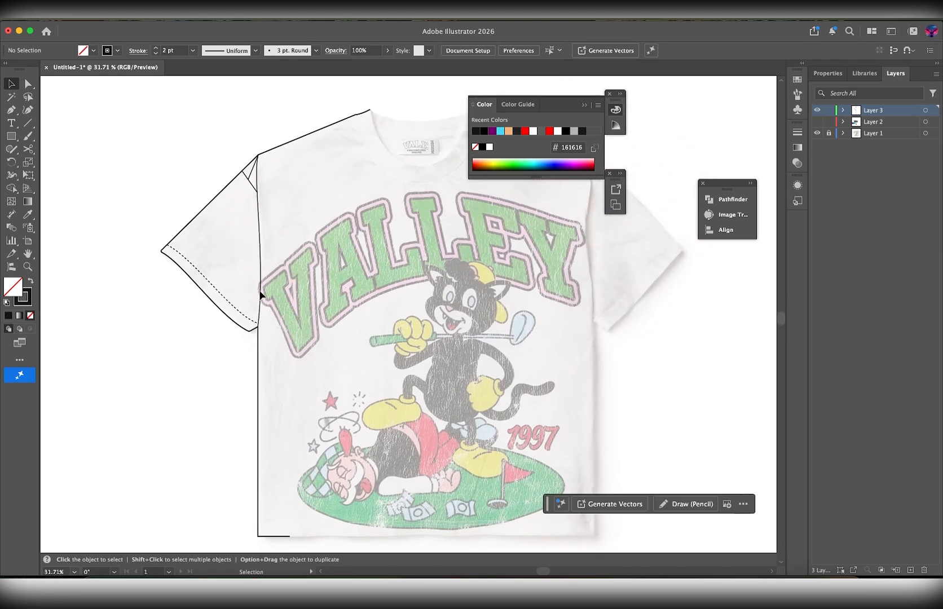
scroll(248, 291, up, 3)
scroll(248, 291, down, 3)
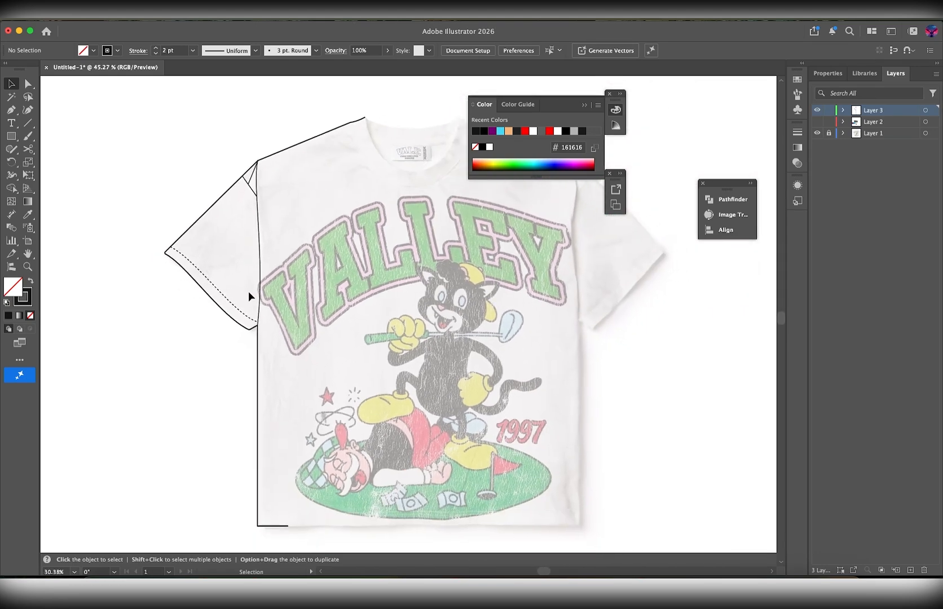
scroll(248, 291, up, 1)
scroll(322, 251, up, 3)
scroll(319, 244, down, 3)
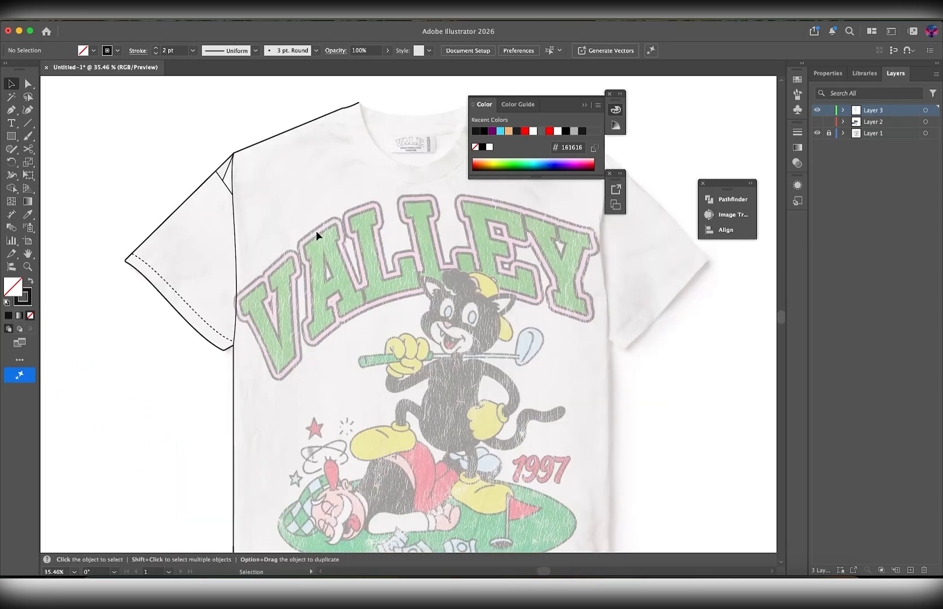
scroll(237, 158, down, 2)
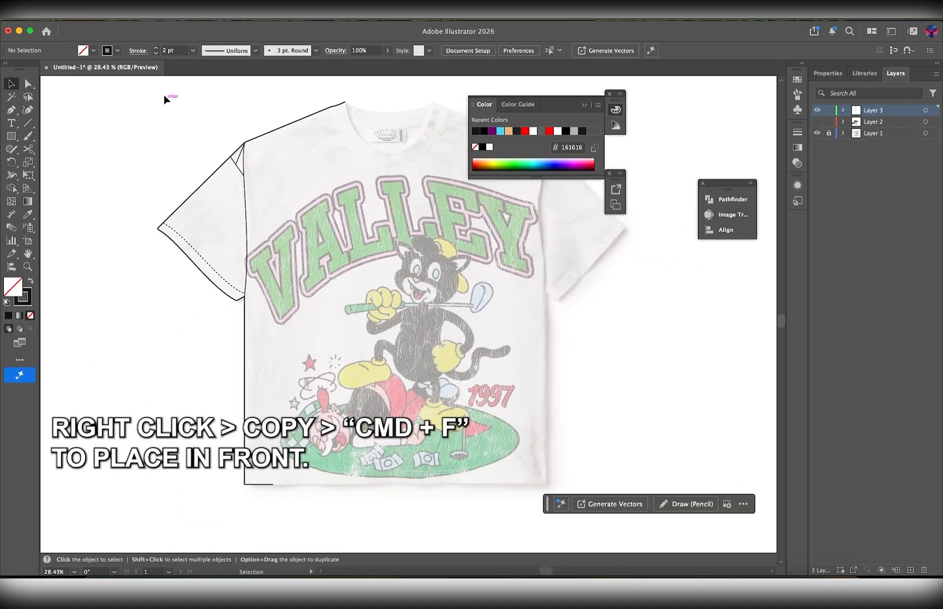
- Select all traced lines of the shirt's left half, group them and copy the group
drag(164, 97, 355, 514)
right_click(245, 172)
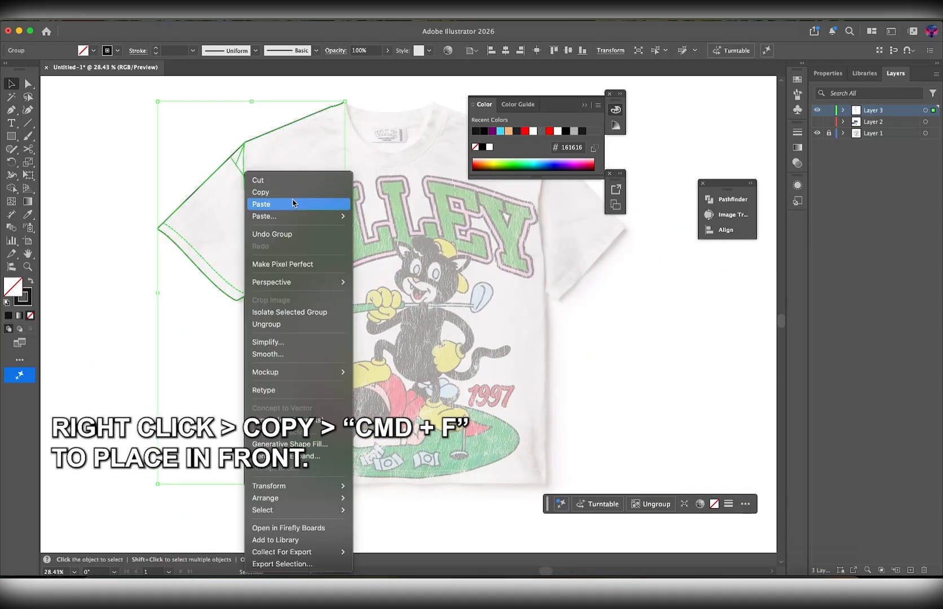
click(278, 192)
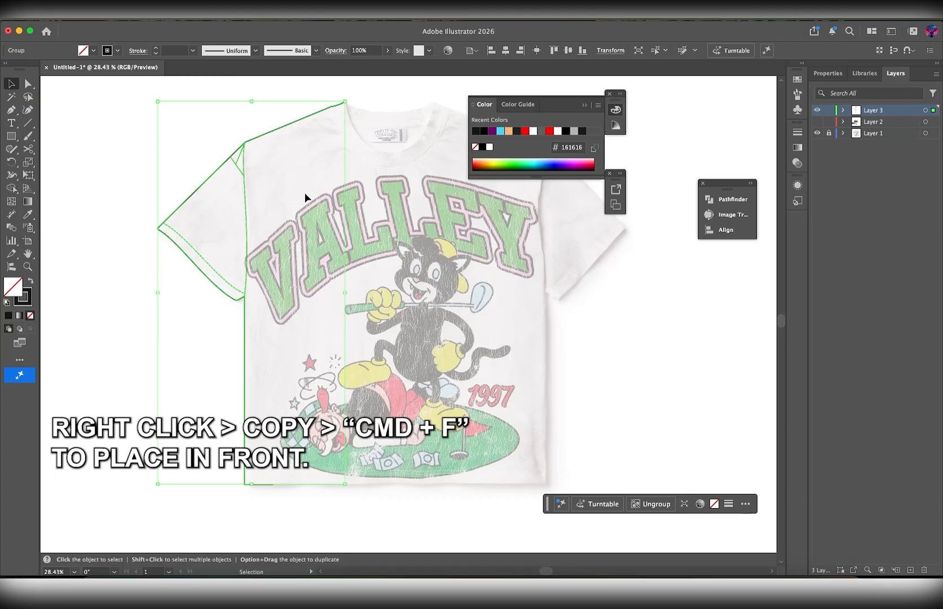
- Place the copied half-shirt group in front of the original and flip it horizontally across its right edge
key(a)
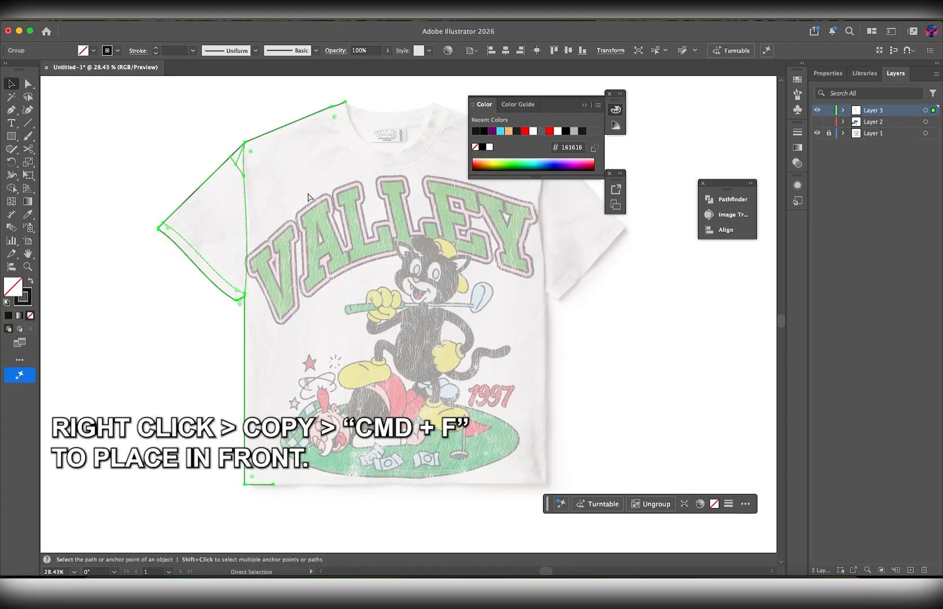
key(v)
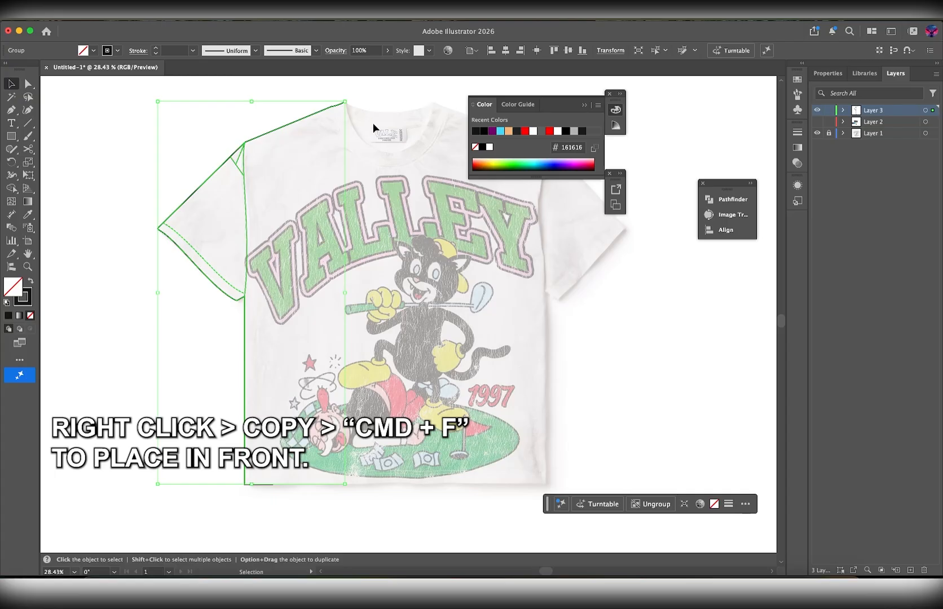
scroll(389, 122, left, 2)
click(820, 75)
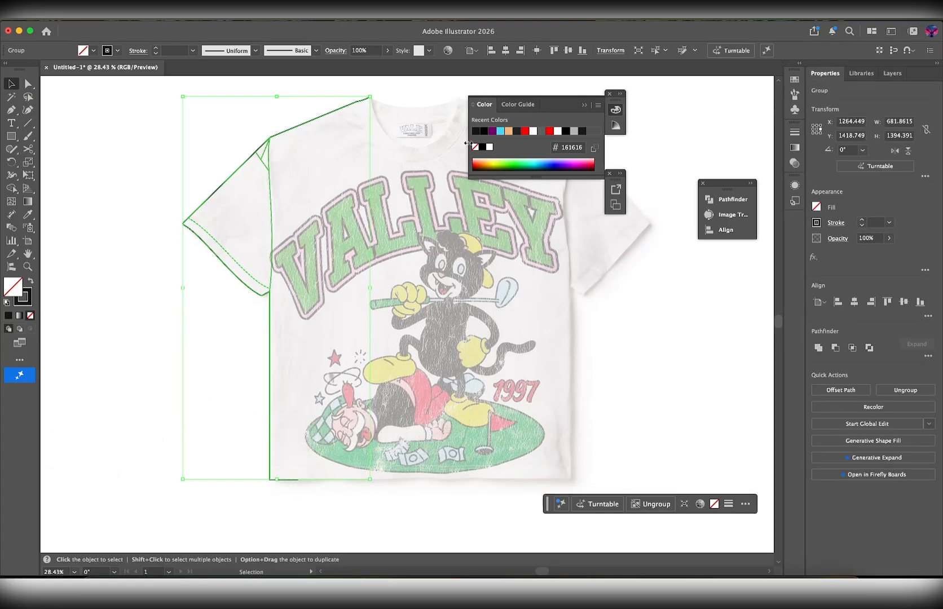
click(287, 14)
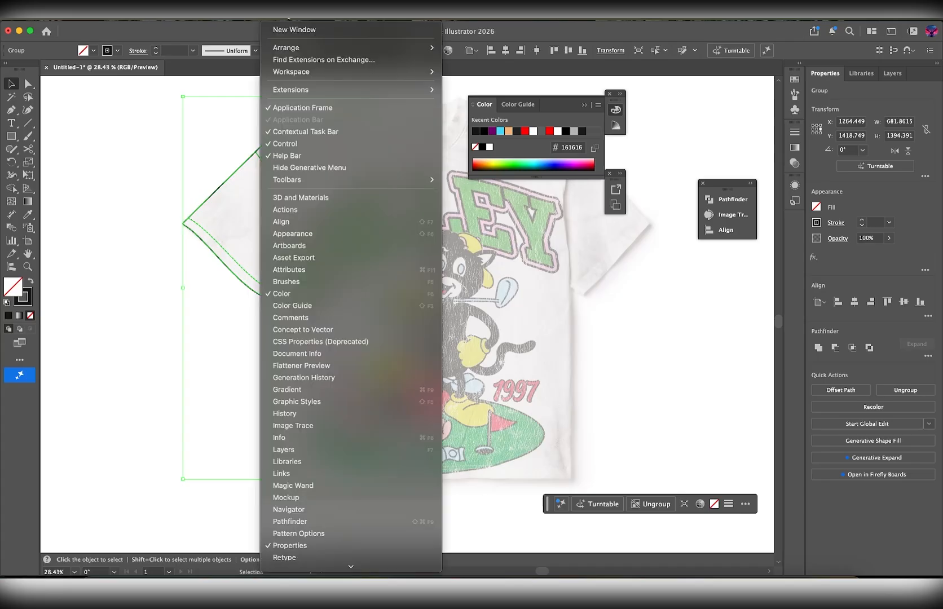
scroll(313, 475, down, 5)
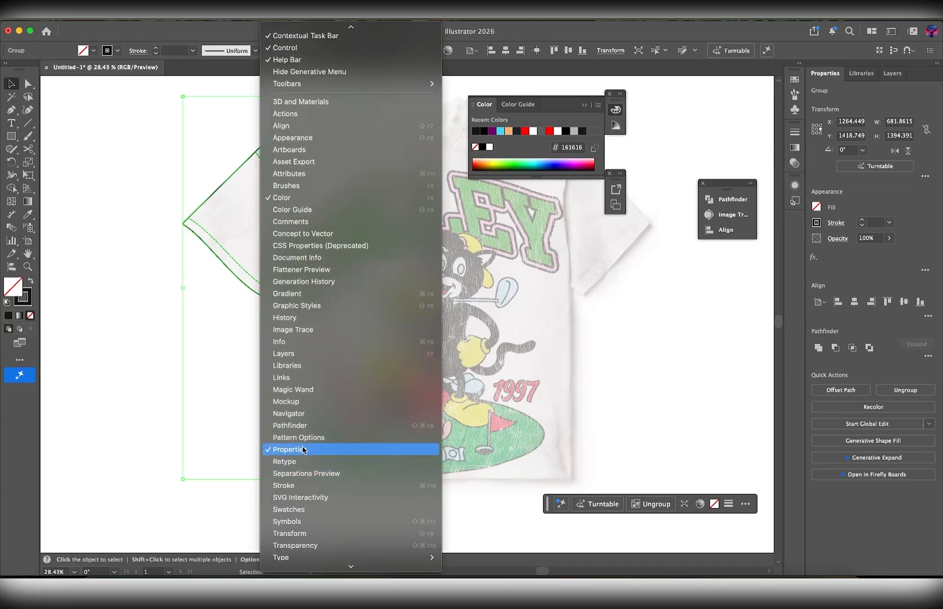
click(822, 174)
scroll(509, 228, up, 2)
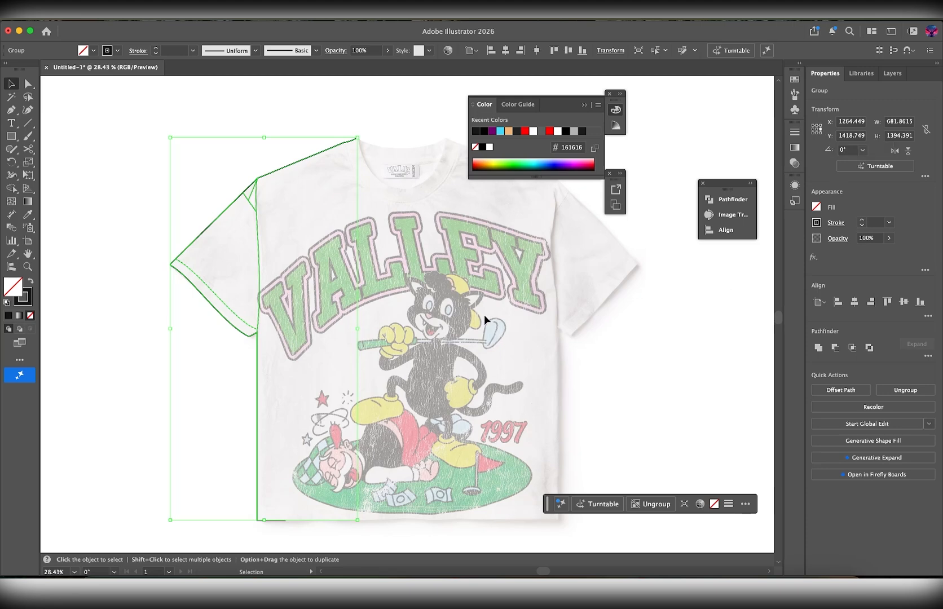
scroll(600, 243, right, 3)
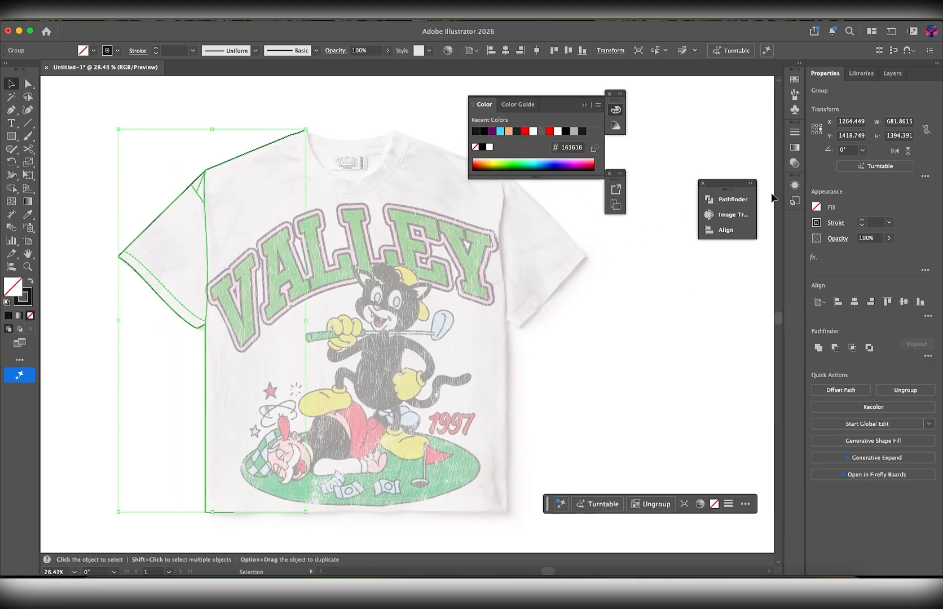
click(894, 151)
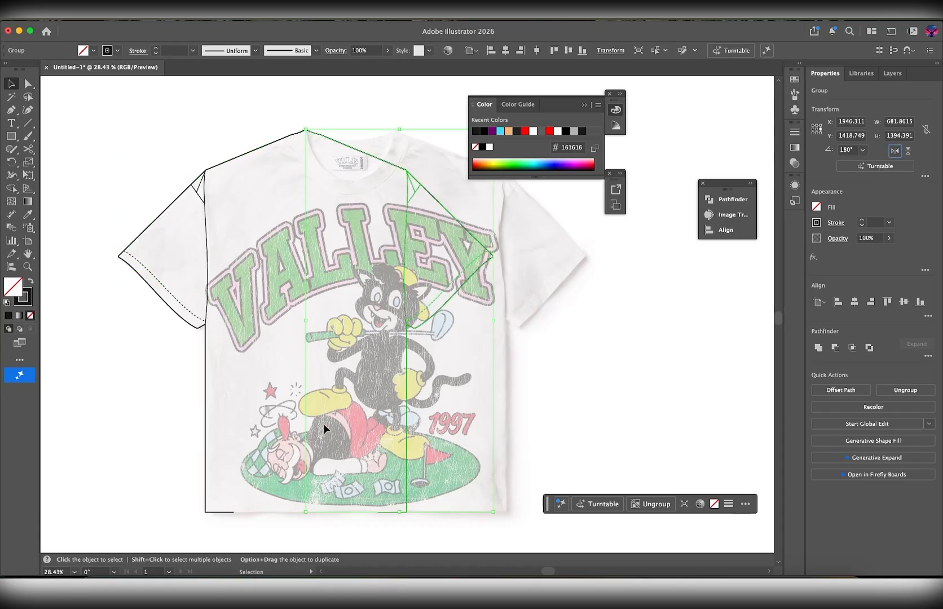
- Try to move the mirrored half onto the right side of the shirt reference
scroll(323, 423, right, 3)
scroll(323, 424, down, 2)
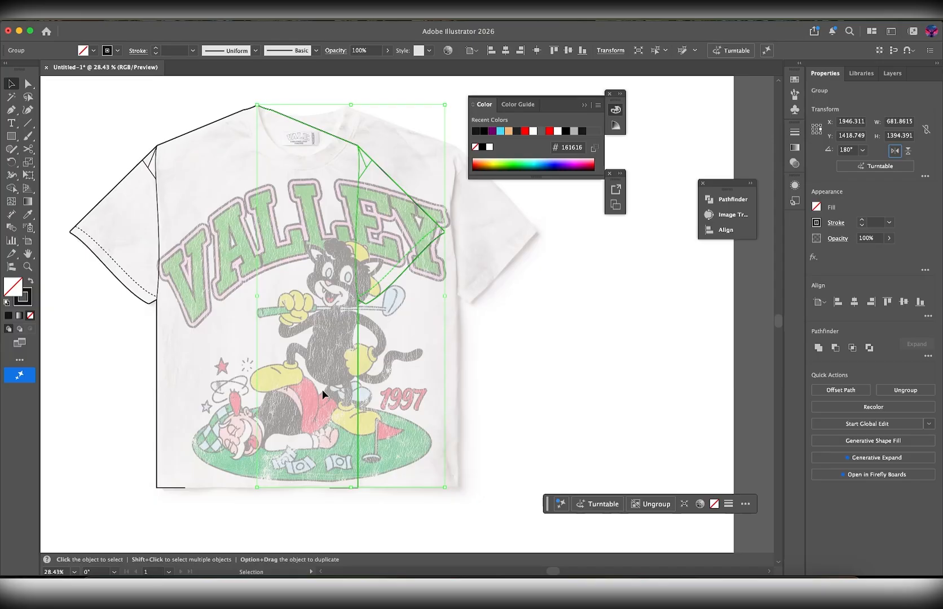
scroll(268, 336, up, 2)
scroll(268, 336, right, 2)
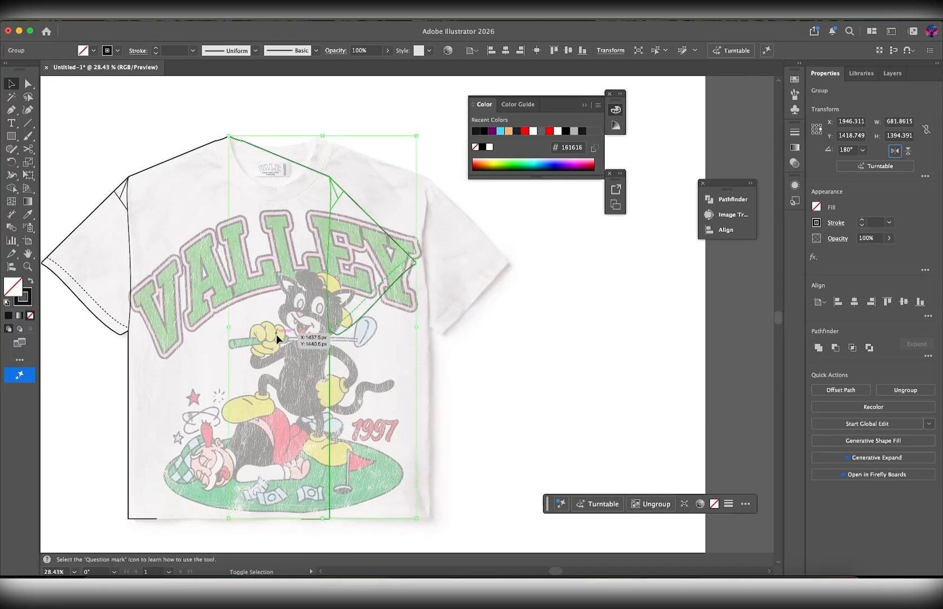
key(shift+Right)
key(shift+Right)
key(shift+Right)
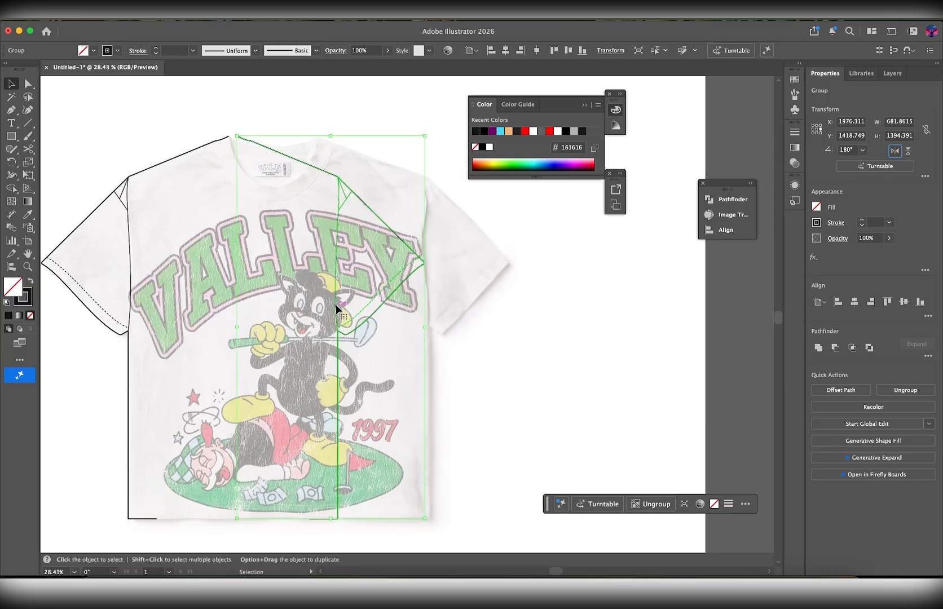
drag(336, 304, 427, 302)
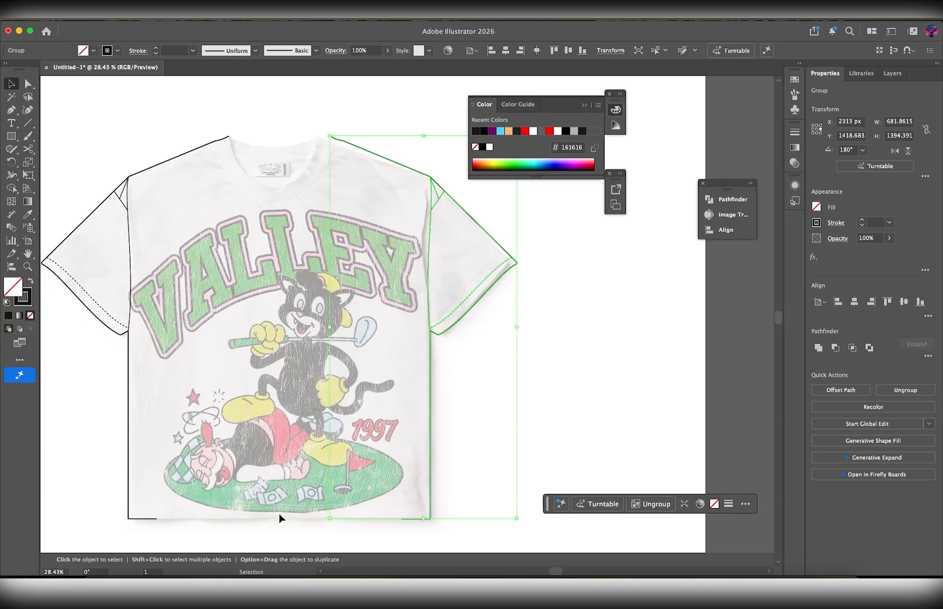
- Undo the moves of the mirrored half, keeping the horizontal flip
key(super+z)
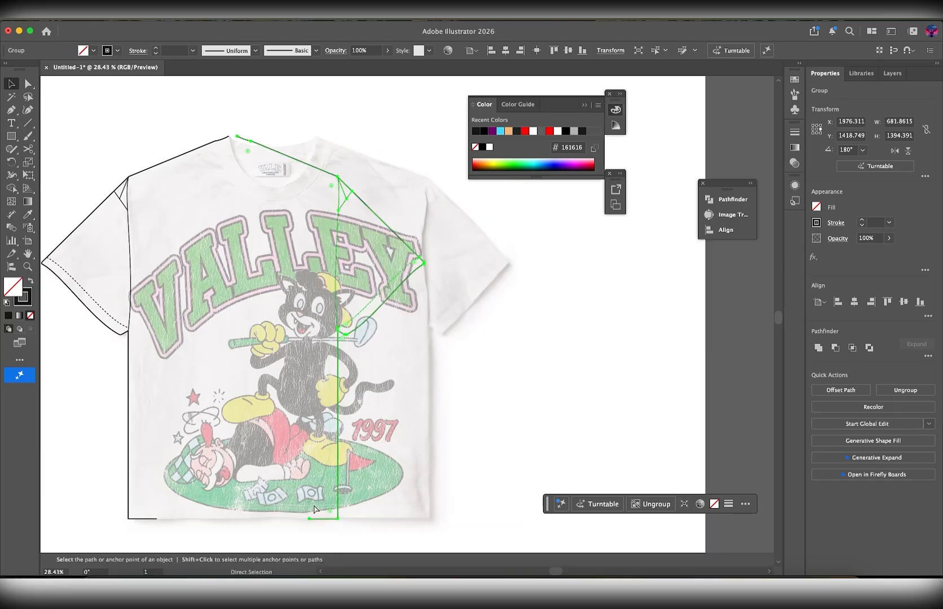
key(super+z)
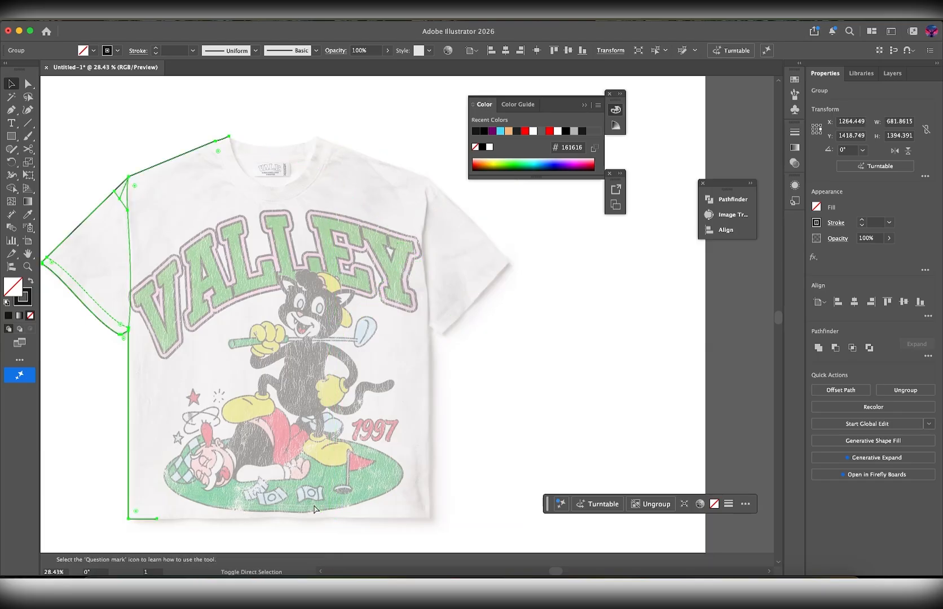
key(super+shift+z)
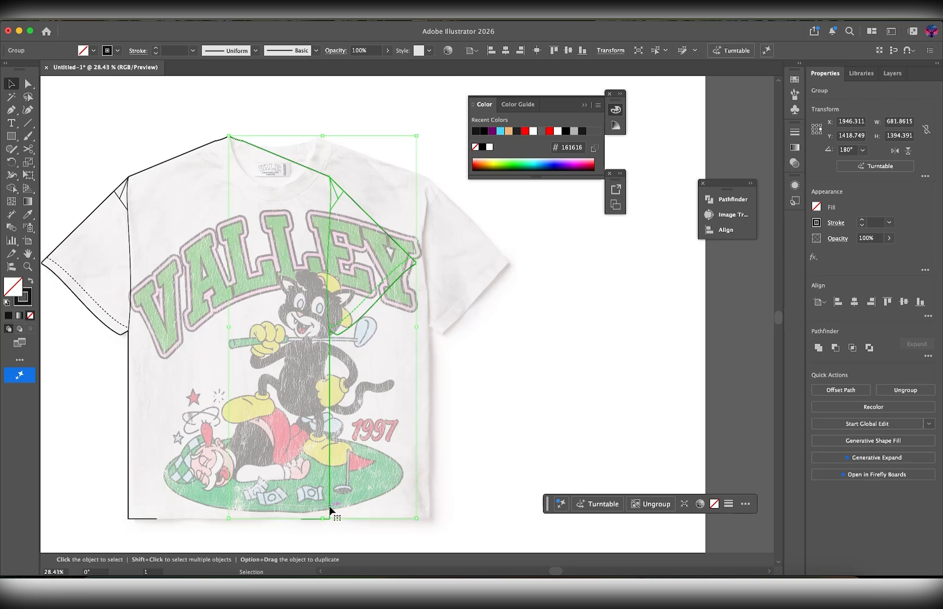
- Move the mirrored half horizontally until its side seam meets the reference's right side edge, and deselect it
drag(329, 505, 427, 502)
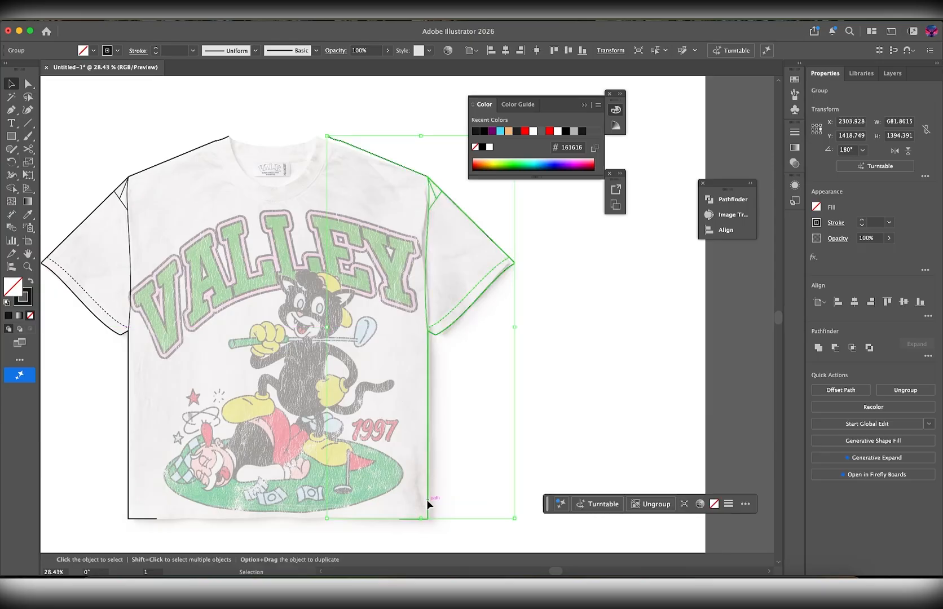
click(464, 479)
scroll(416, 241, up, 5)
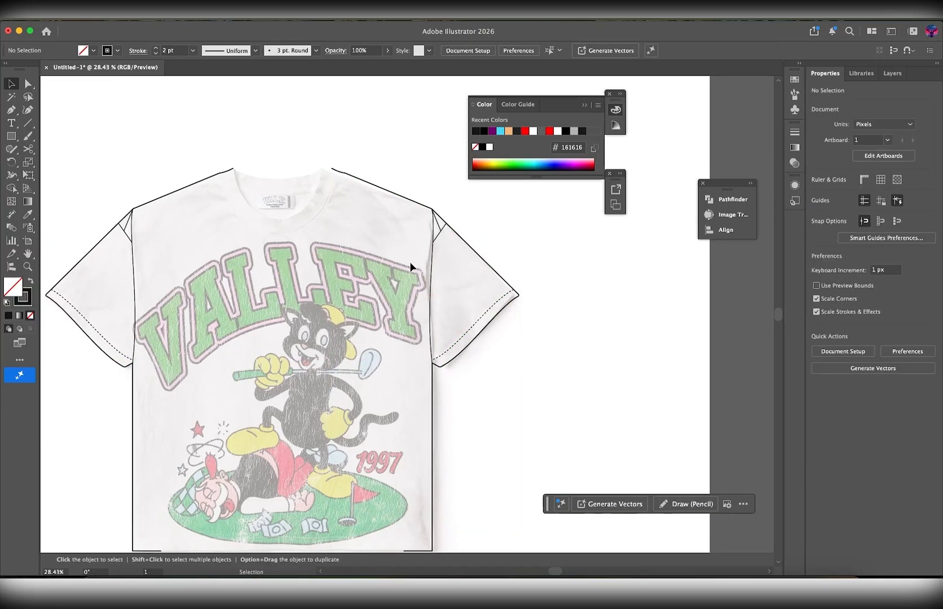
scroll(410, 263, up, 2)
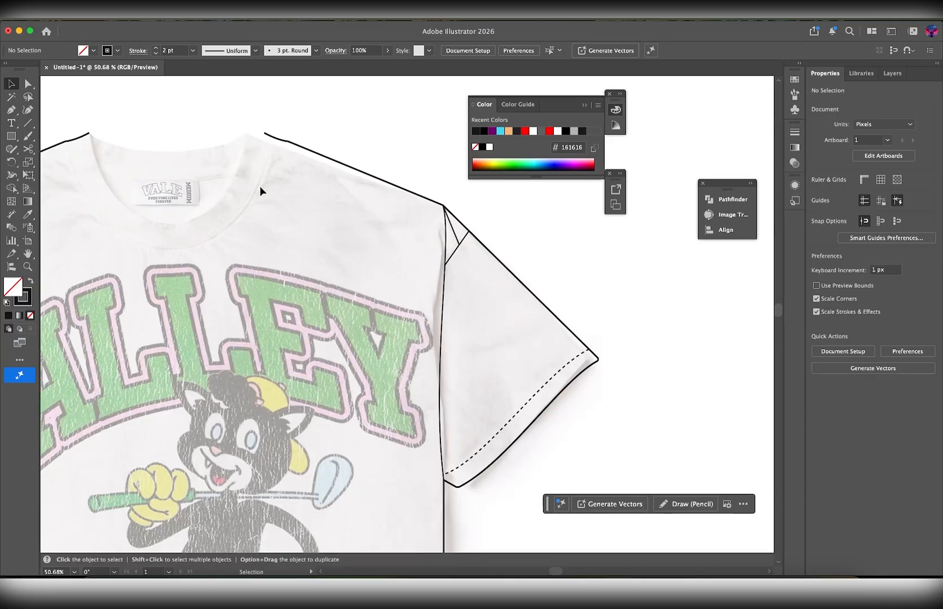
scroll(305, 198, down, 4)
- Nudge the mirrored half about 32 px to the left and deselect it
click(354, 189)
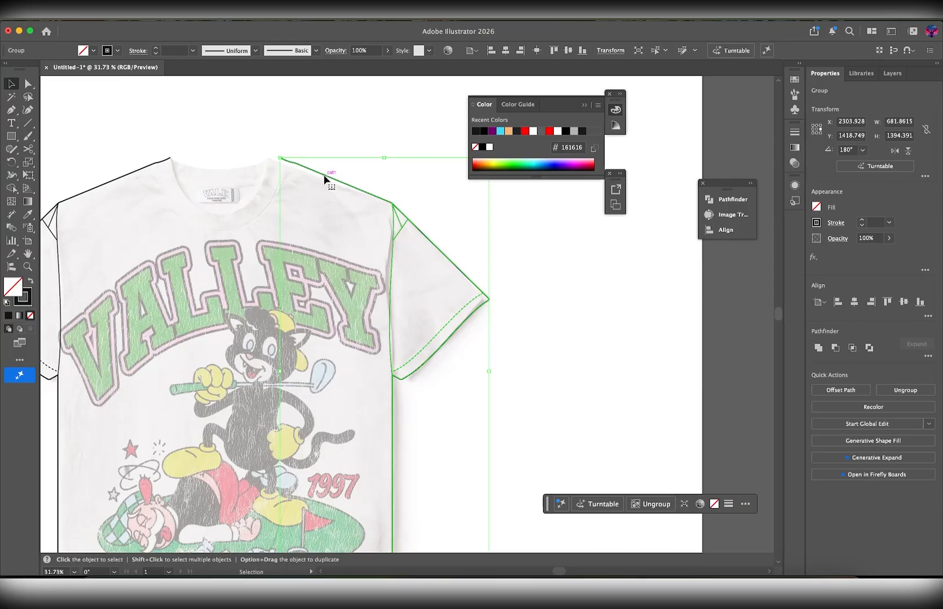
key(Left)
key(Left)
key(Left)
key(Left)
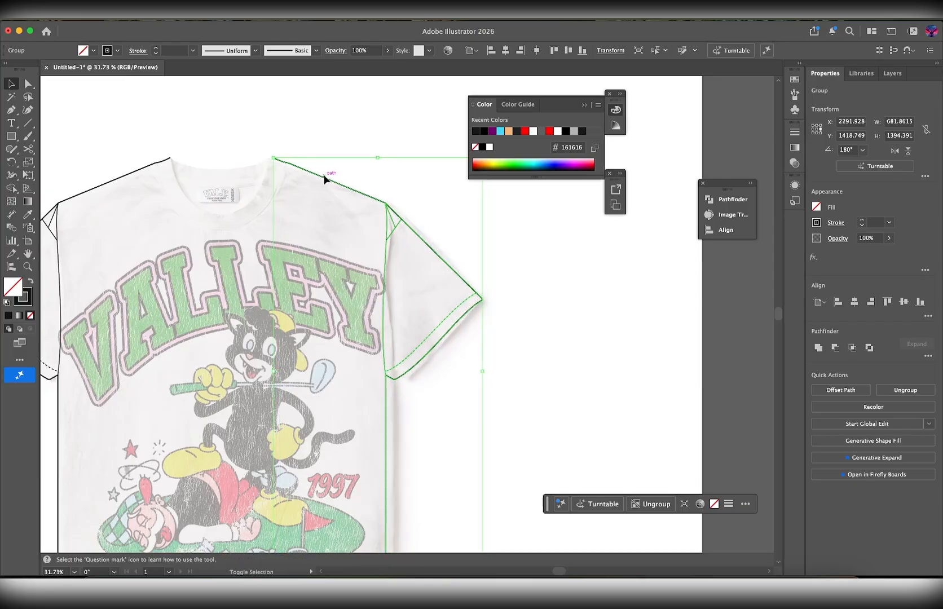
click(325, 257)
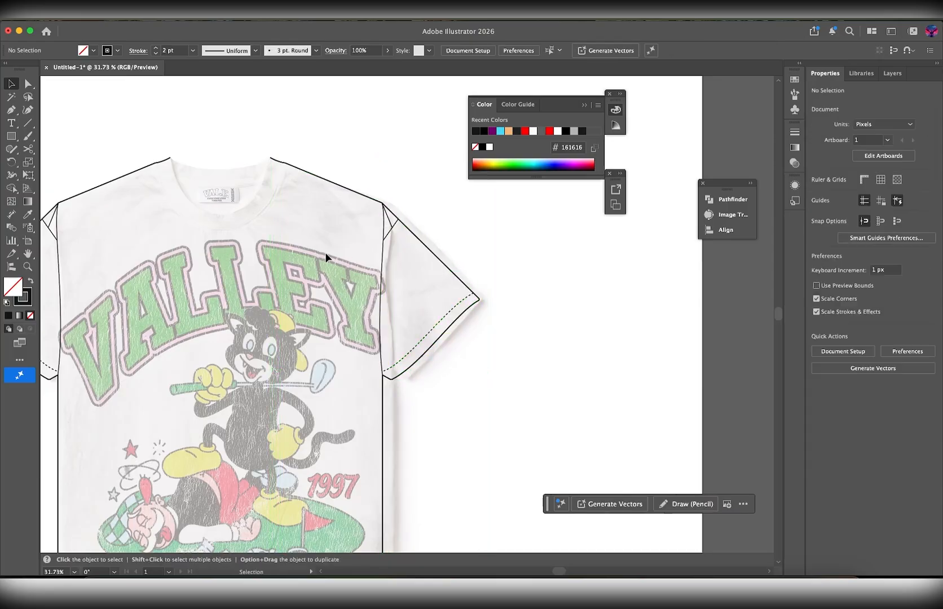
- Connect the inner ends of both shoulder lines with the Pen tool and bend the segment down along the back collar's upper edge
scroll(326, 303, down, 2)
scroll(261, 331, left, 3)
scroll(261, 331, down, 2)
scroll(266, 237, up, 5)
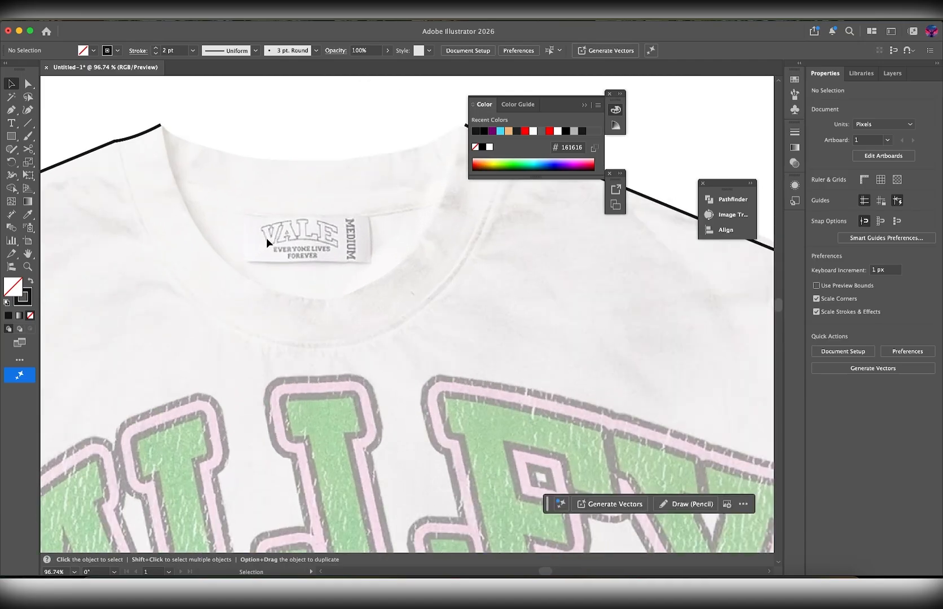
scroll(266, 237, up, 4)
scroll(302, 236, left, 1)
key(p)
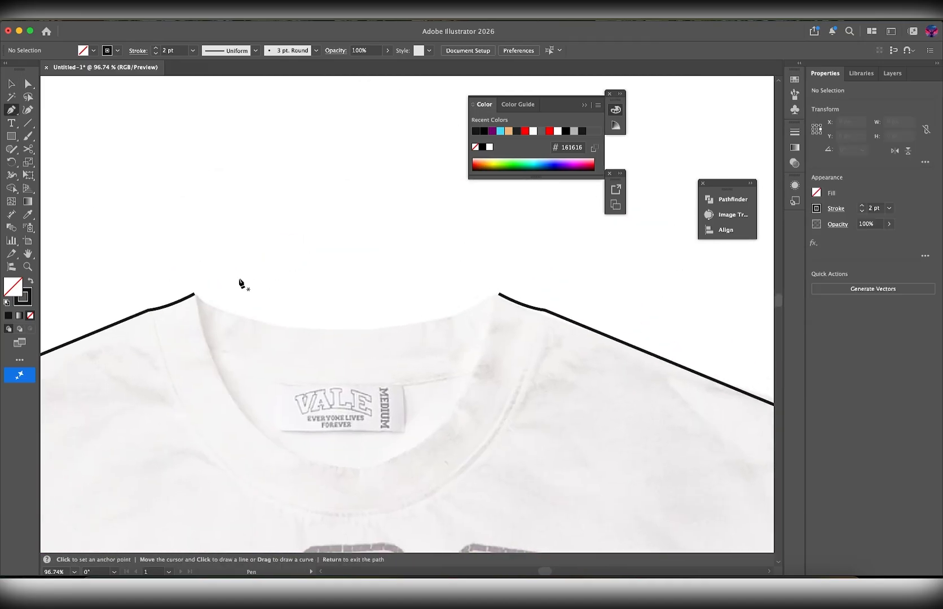
click(195, 294)
scroll(202, 296, down, 2)
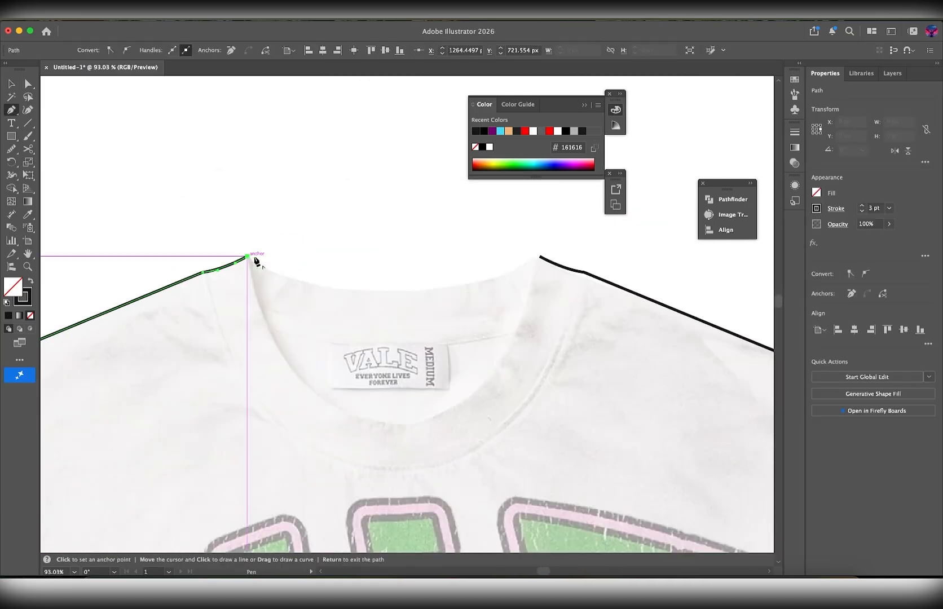
click(540, 257)
click(540, 258)
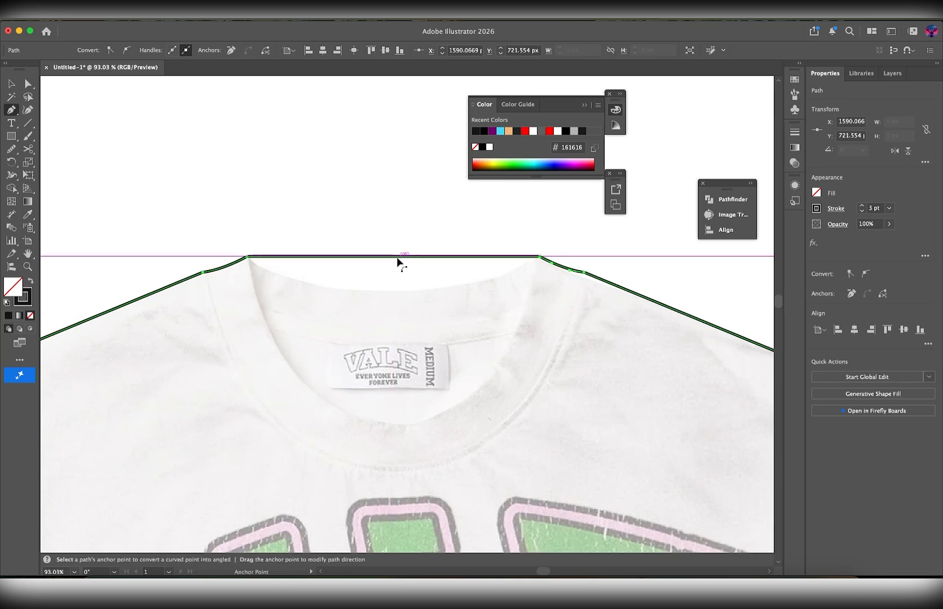
drag(398, 261, 395, 290)
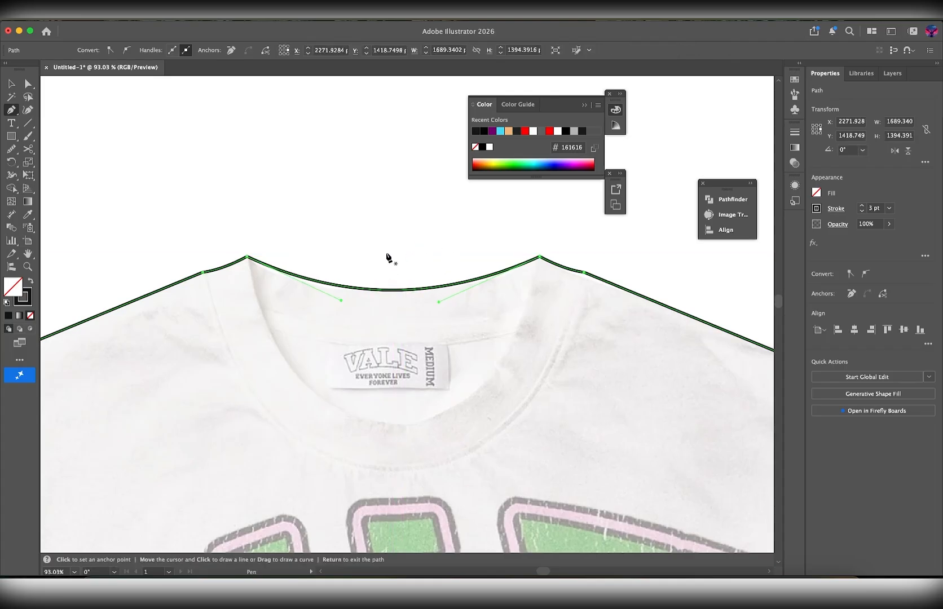
- Round the left neck corner to about 15 px and the right one to about 22 px, and deselect the outline
key(a)
click(247, 257)
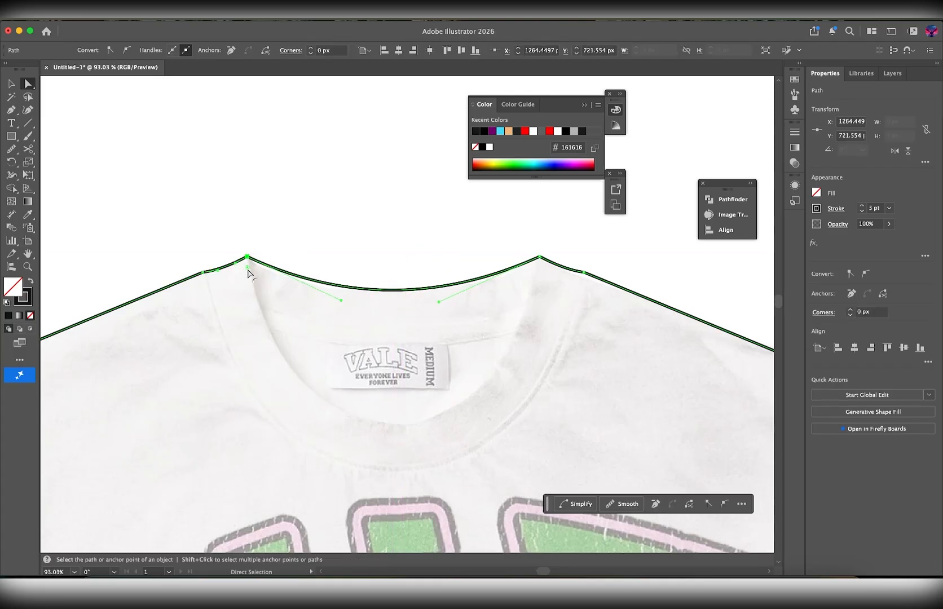
drag(248, 271, 251, 277)
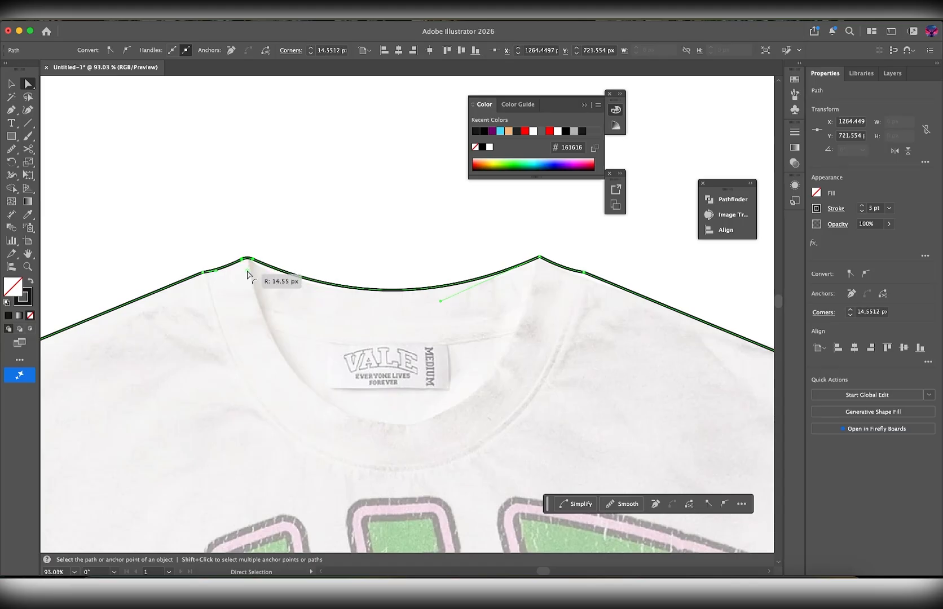
click(540, 258)
drag(539, 269, 538, 280)
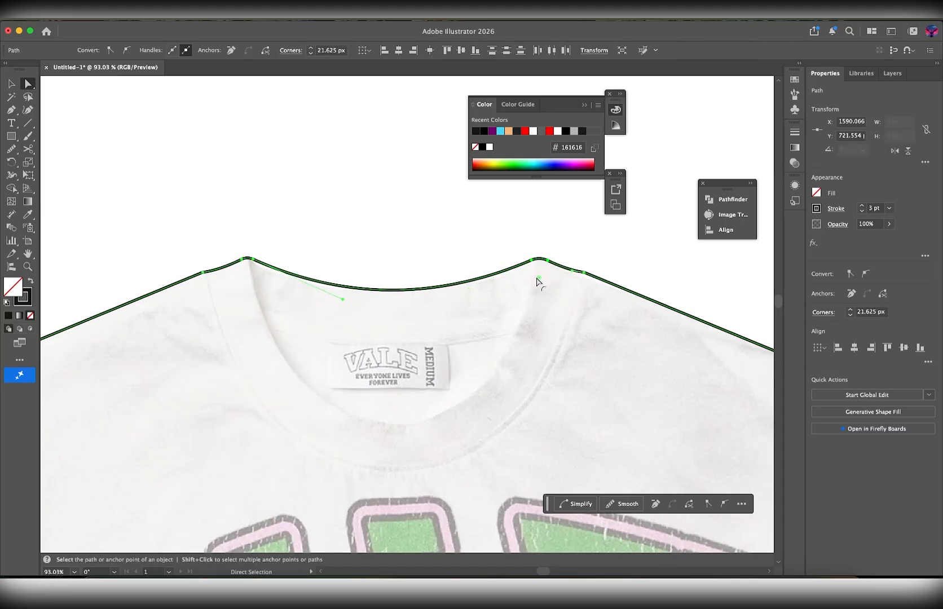
click(505, 313)
scroll(505, 313, down, 5)
scroll(505, 313, up, 5)
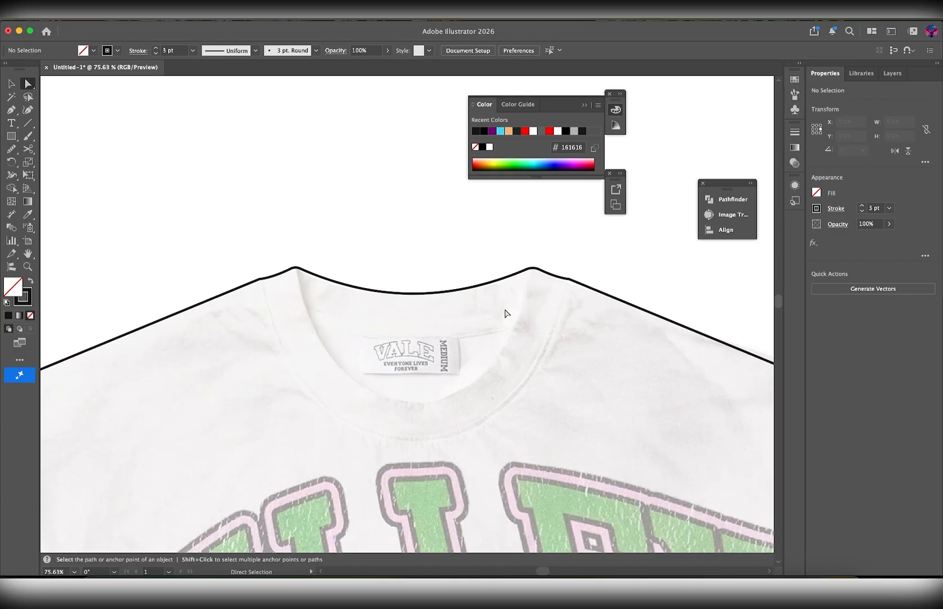
- Draw the curved front neckline along the collar's inner edge between both neck corners, about 322 px wide and 193 px deep, and deselect it
scroll(506, 313, down, 2)
click(164, 192)
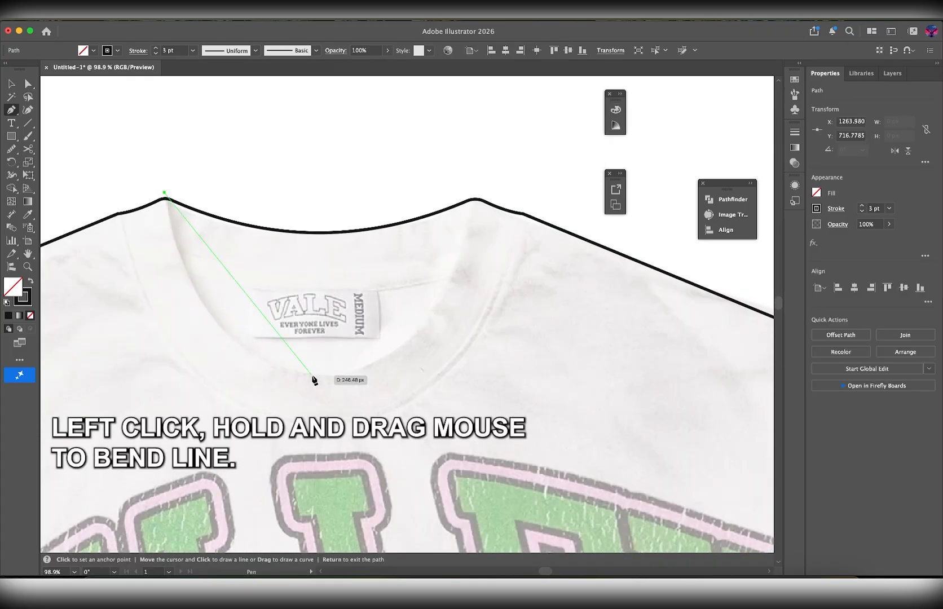
drag(314, 376, 438, 375)
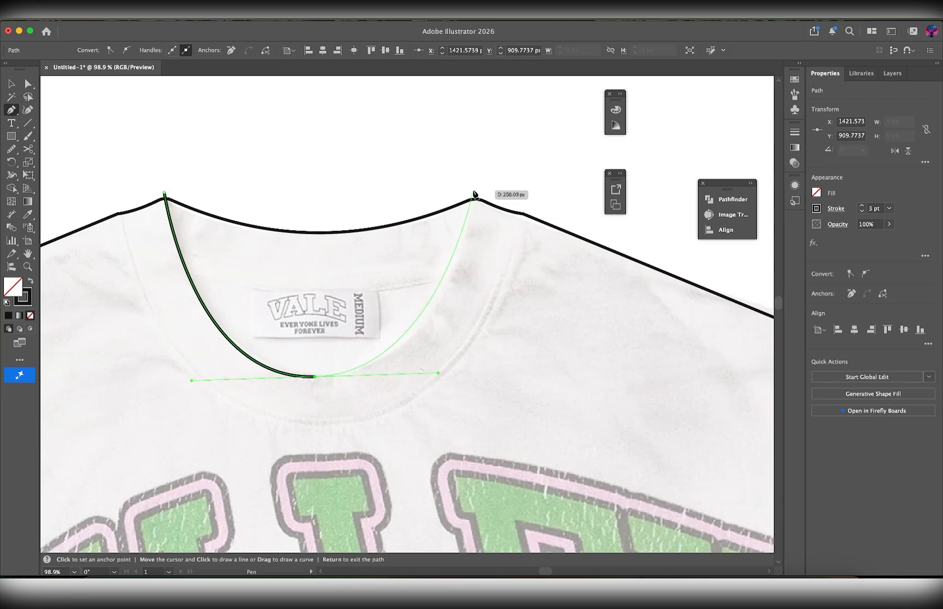
click(472, 195)
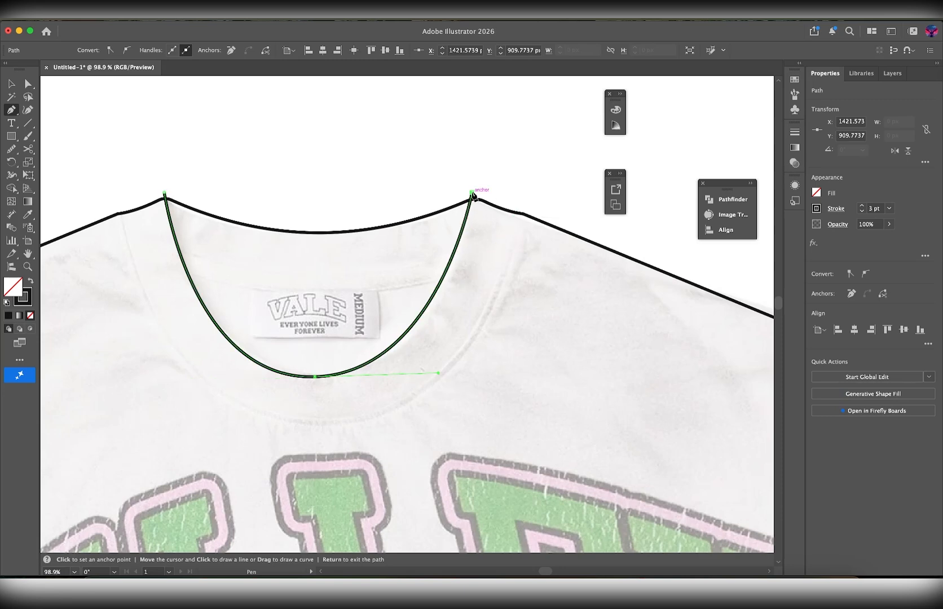
drag(438, 376, 451, 373)
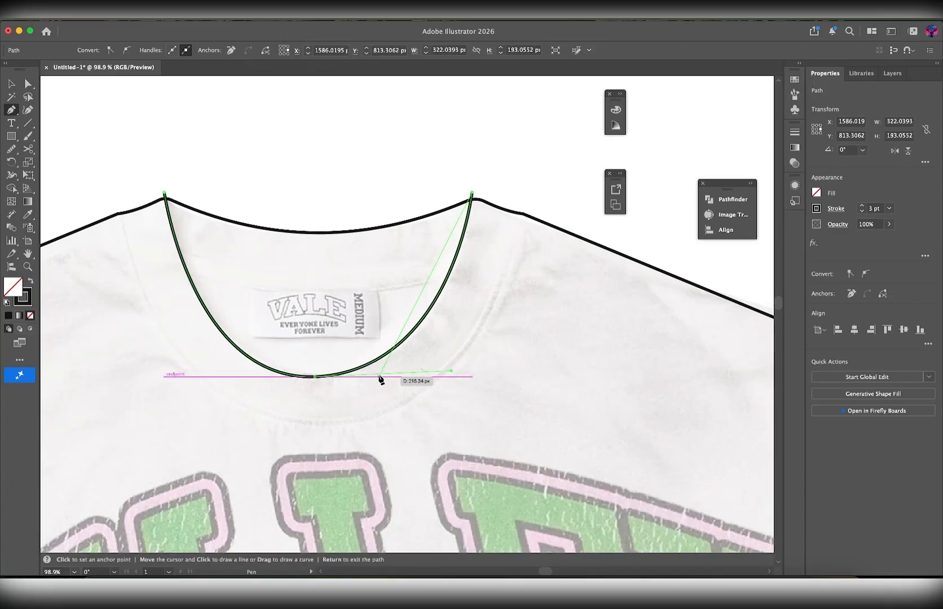
key(v)
click(486, 392)
scroll(486, 392, down, 5)
scroll(485, 392, up, 5)
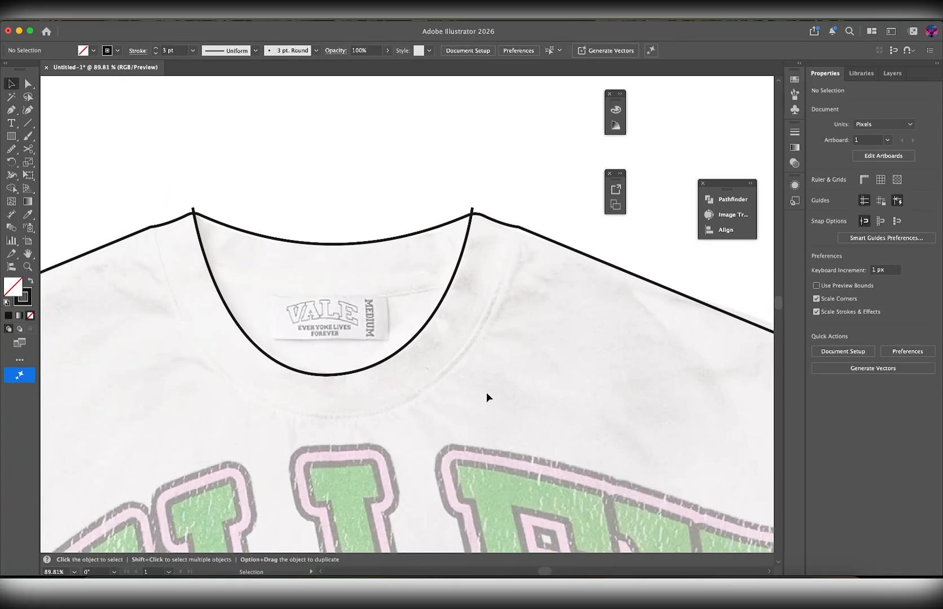
- Center the front neckline curve horizontally on the shirt body outline, using the outline as the alignment reference
click(369, 314)
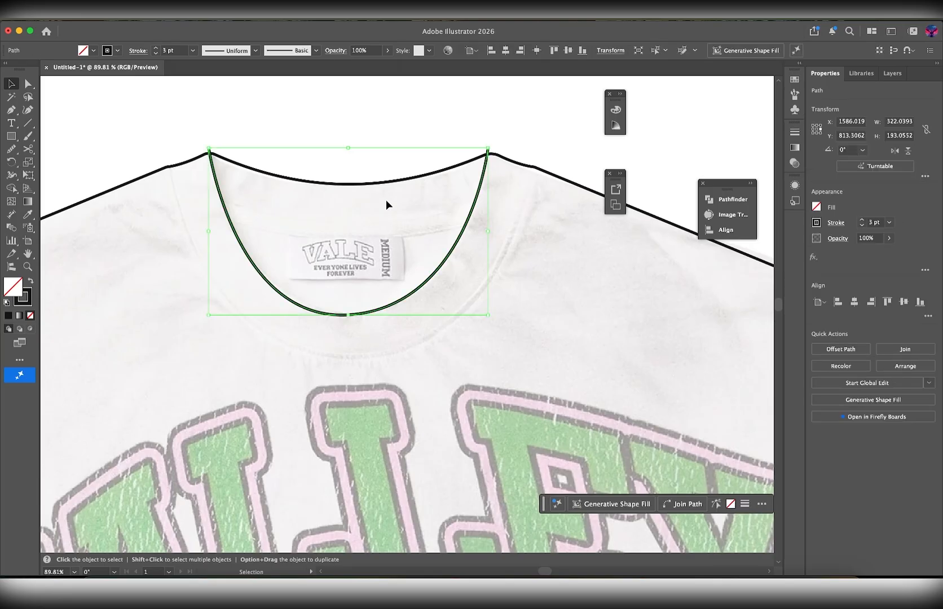
scroll(379, 189, down, 3)
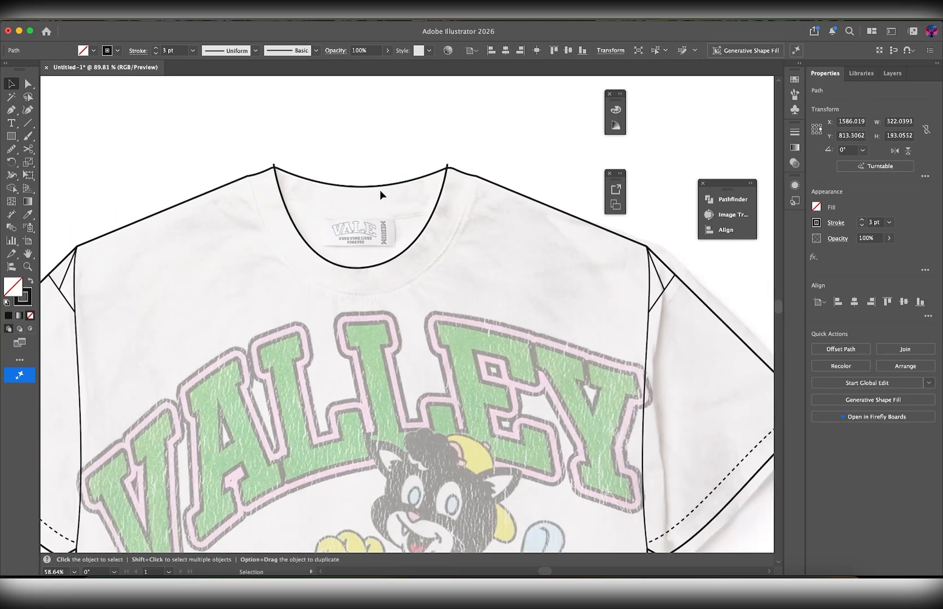
scroll(361, 214, up, 2)
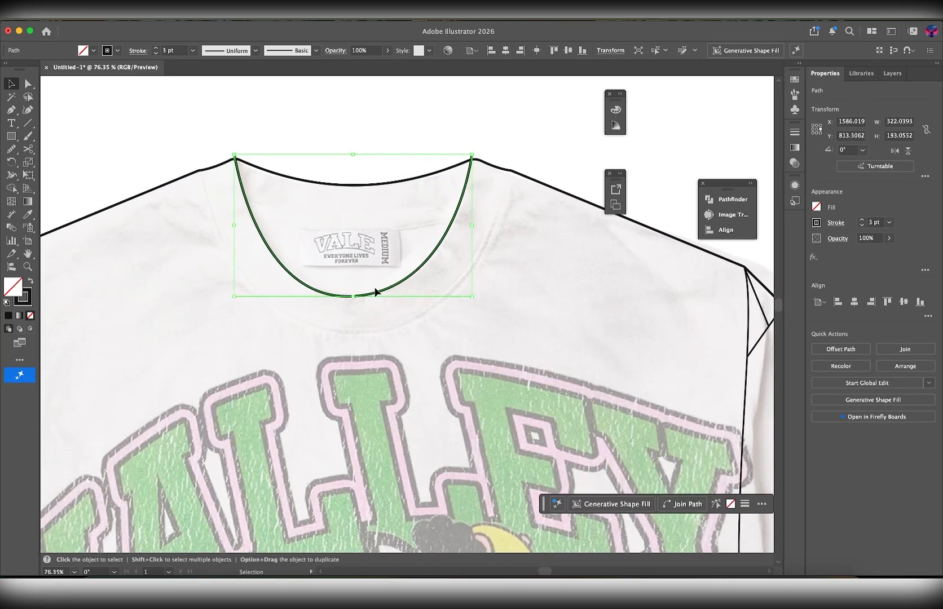
shift+click(362, 190)
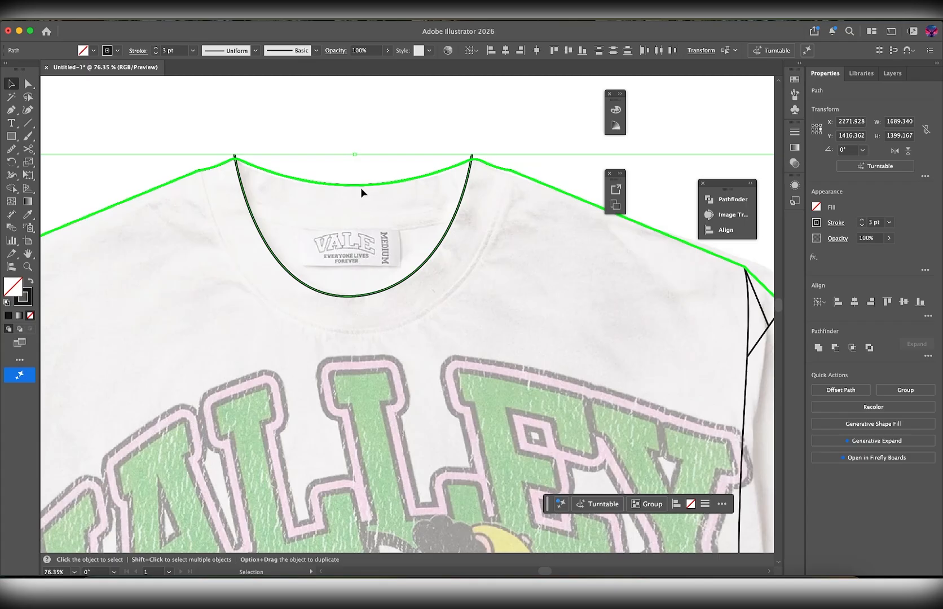
click(505, 51)
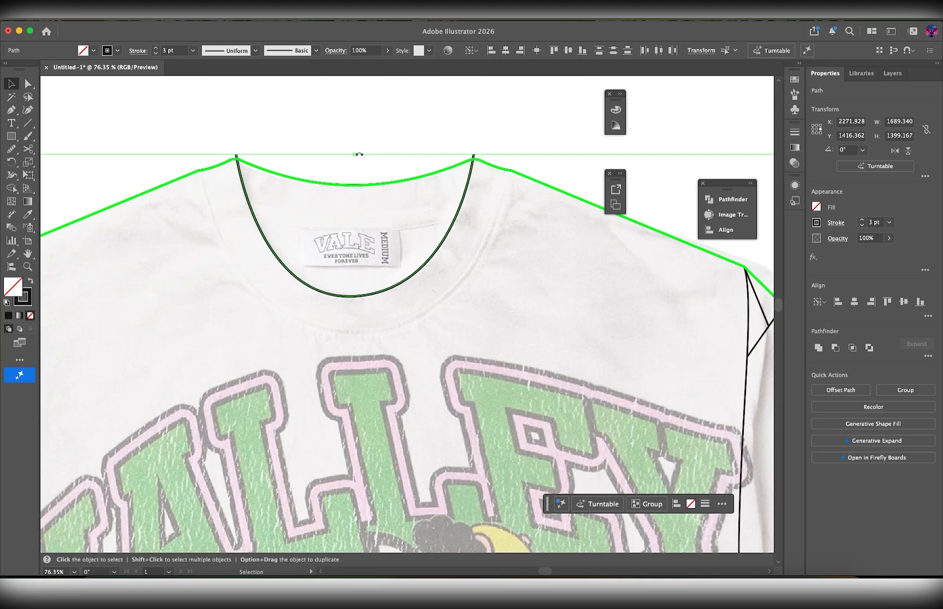
click(356, 249)
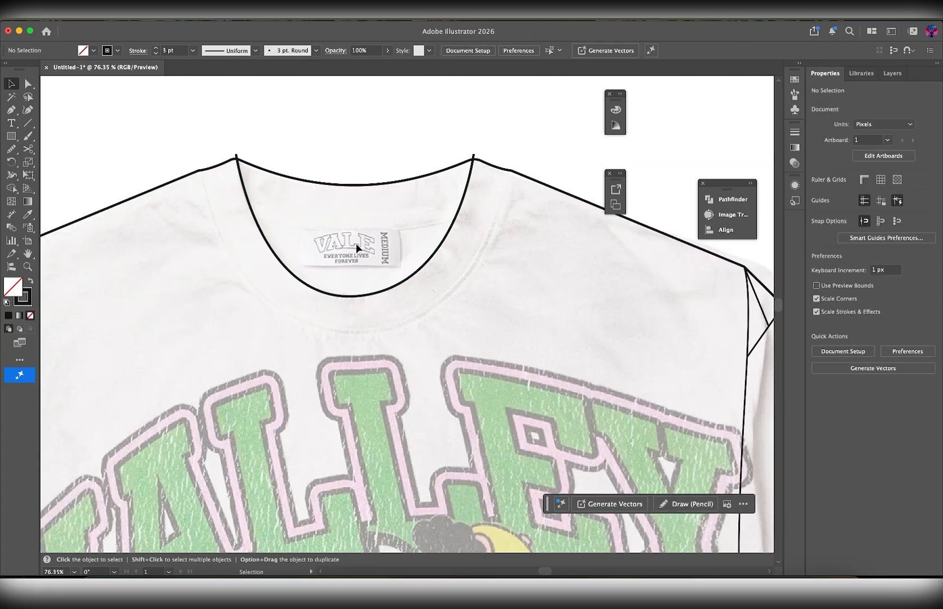
scroll(373, 209, down, 3)
scroll(373, 209, up, 5)
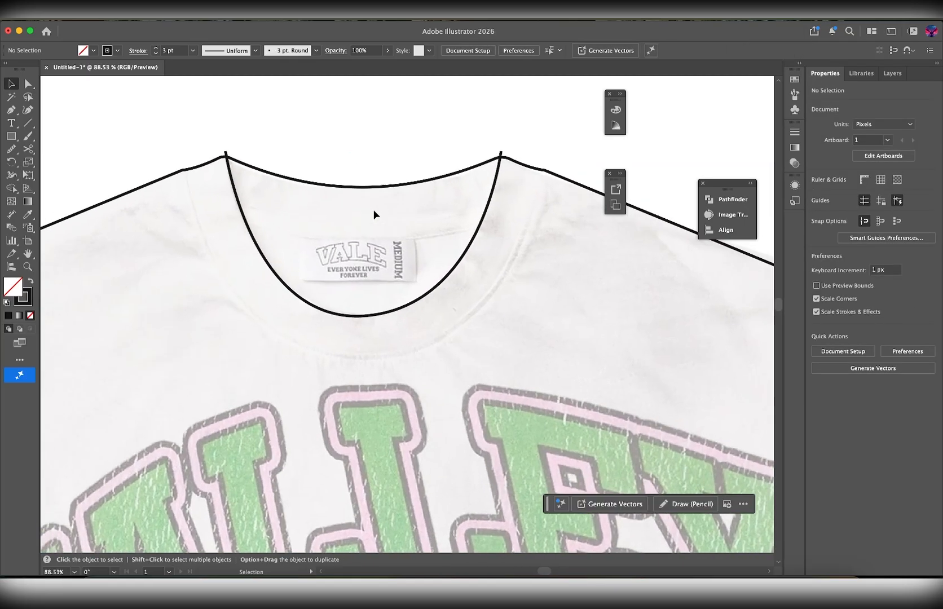
- Trim the neckline curve's ends that stick out above the shoulder line with the Shape Builder tool
drag(265, 191, 264, 192)
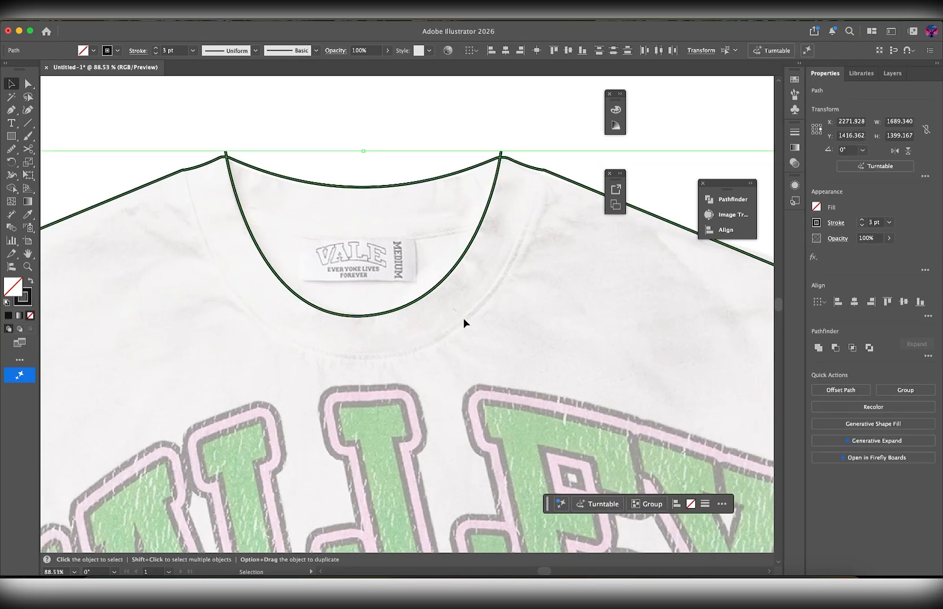
key(shift+m)
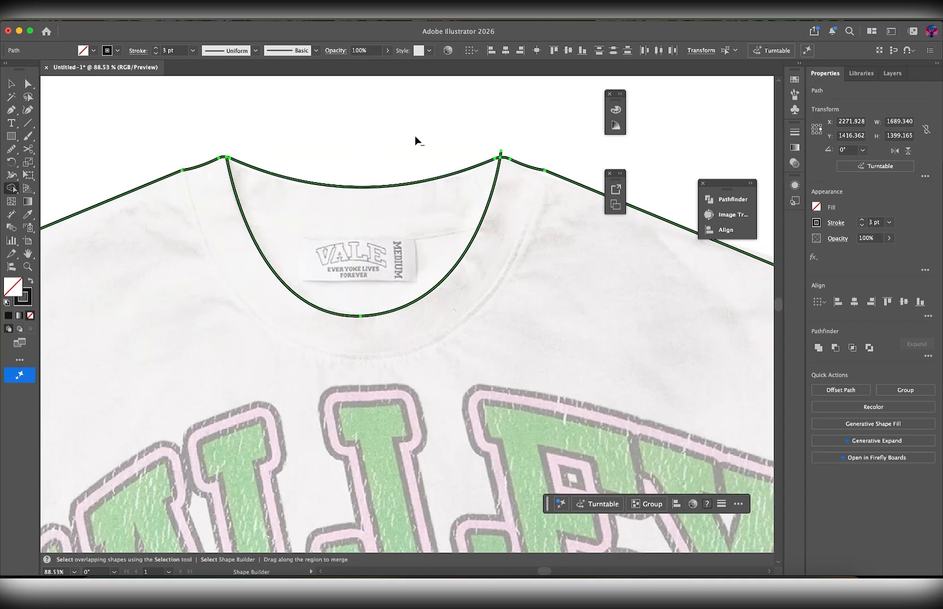
scroll(511, 249, down, 3)
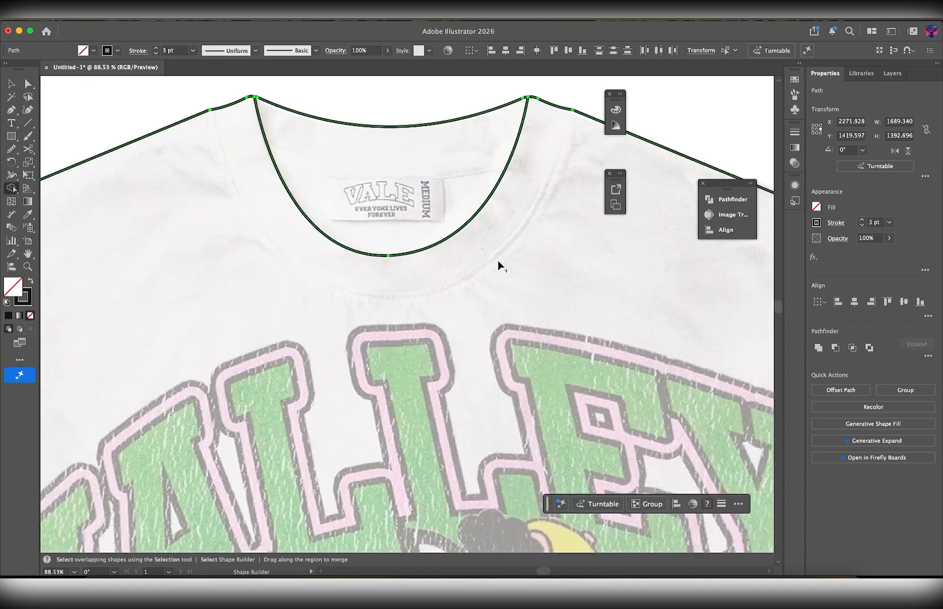
key(v)
click(438, 293)
scroll(439, 295, up, 3)
scroll(438, 293, up, 2)
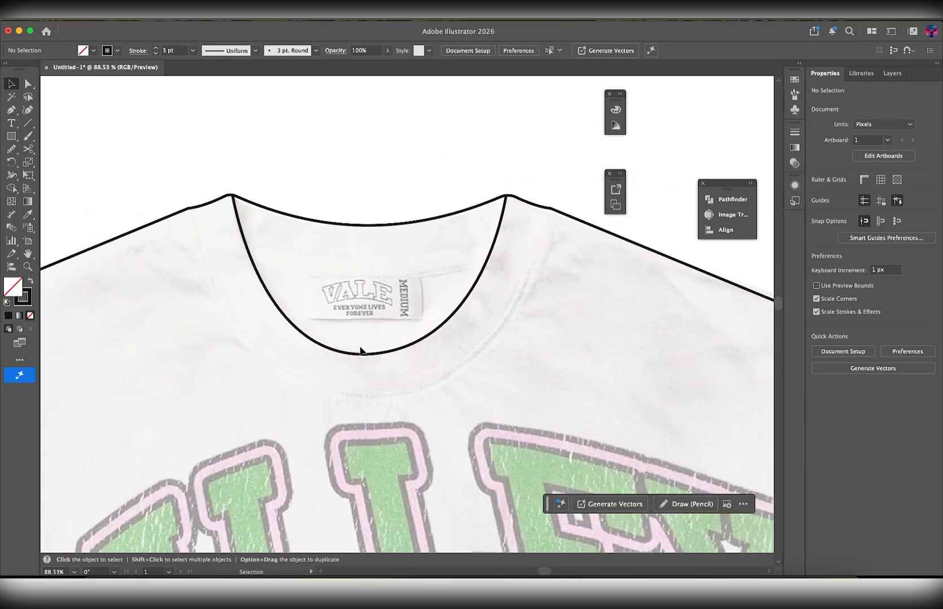
key(p)
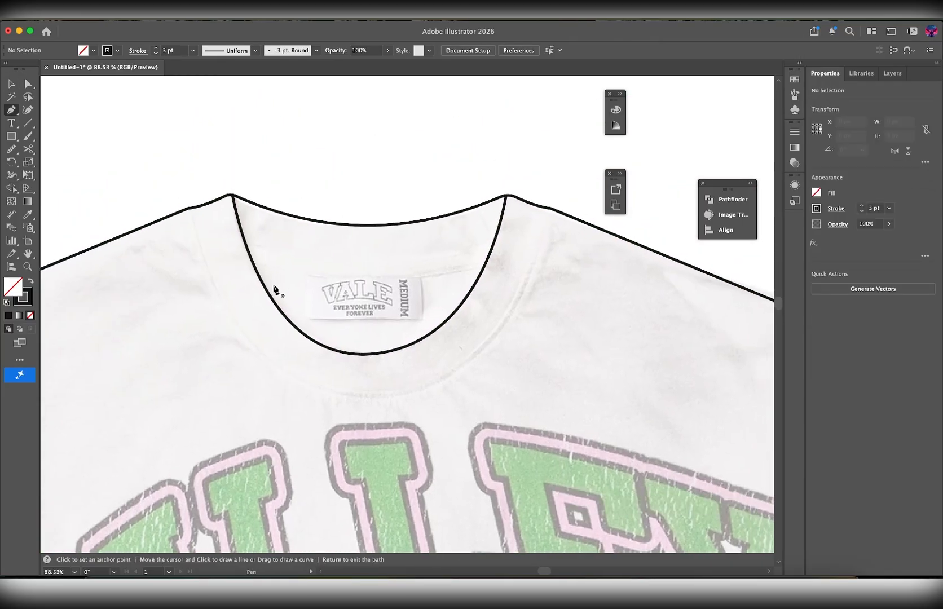
scroll(314, 297, down, 5)
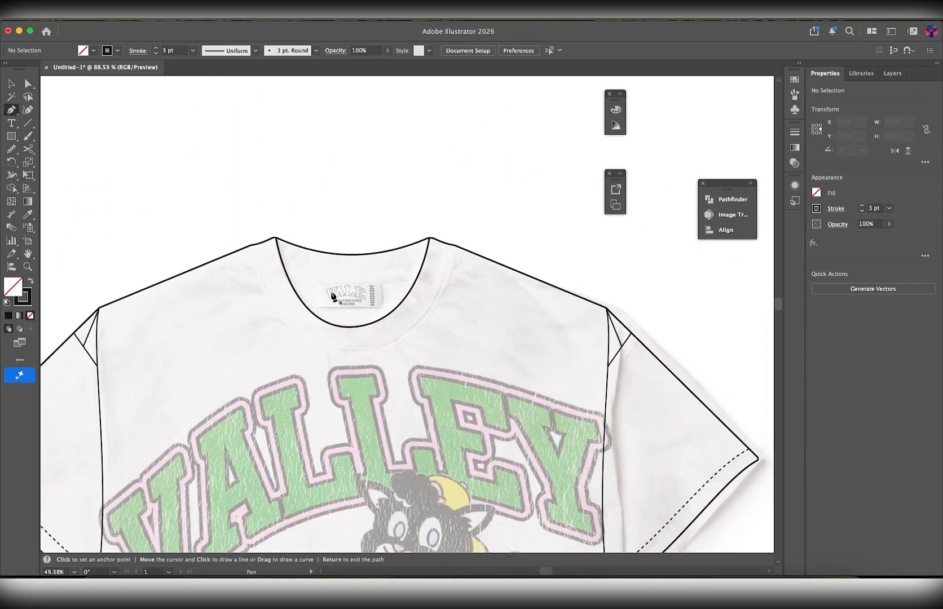
key(v)
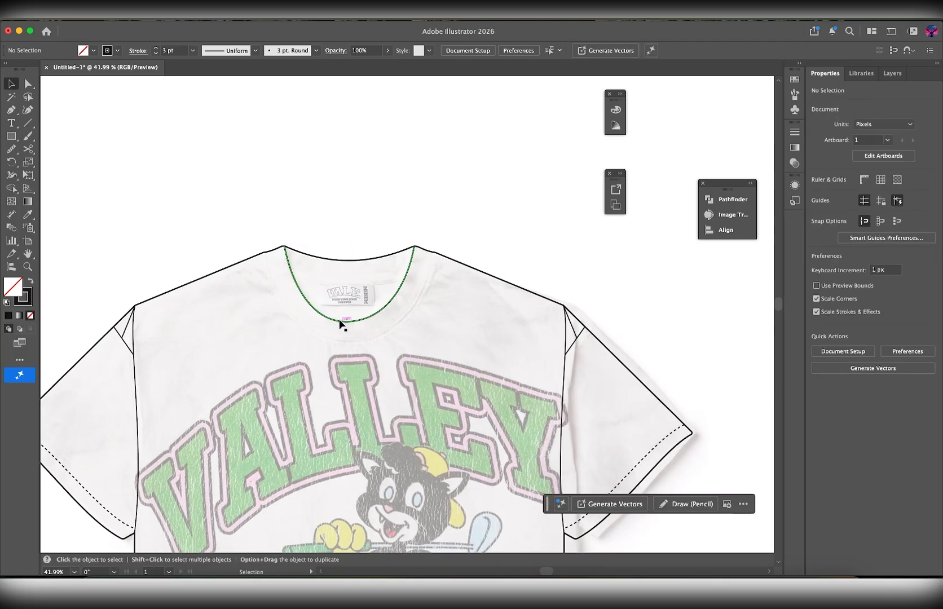
click(341, 320)
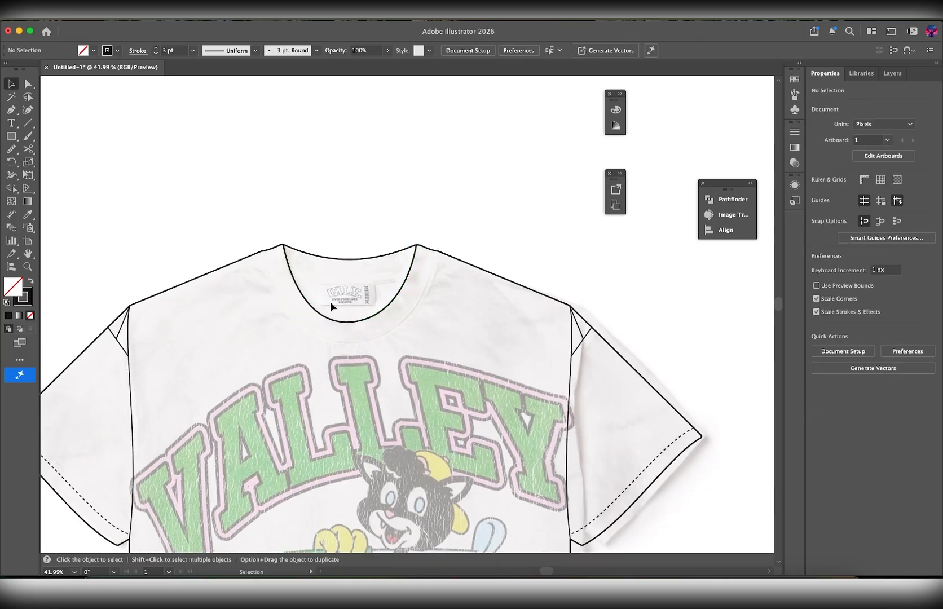
scroll(330, 305, up, 5)
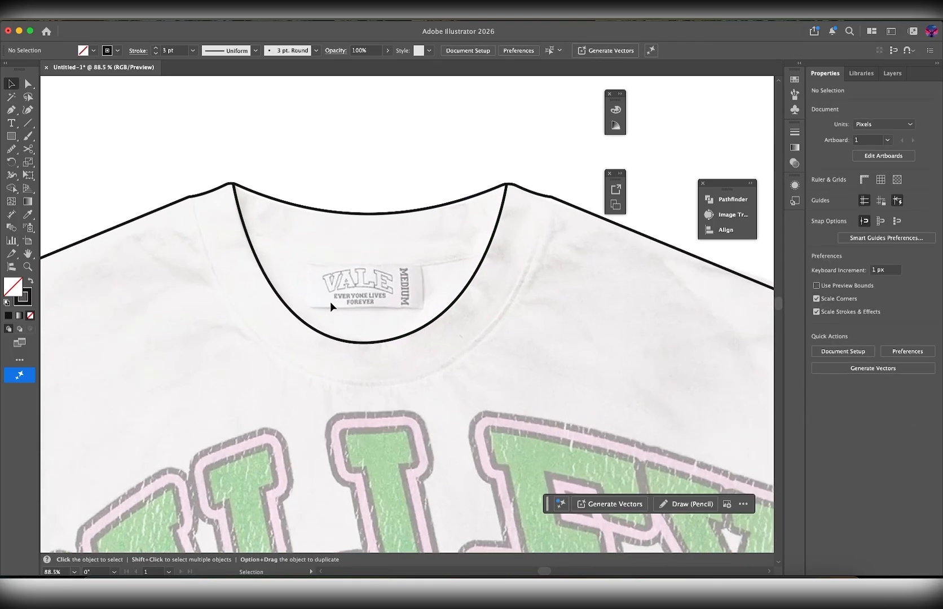
- Draw the left half of the outer collar seam with the Pen tool, about 218 px wide and 226 px high, curved along the photographed seam
key(p)
scroll(336, 274, up, 3)
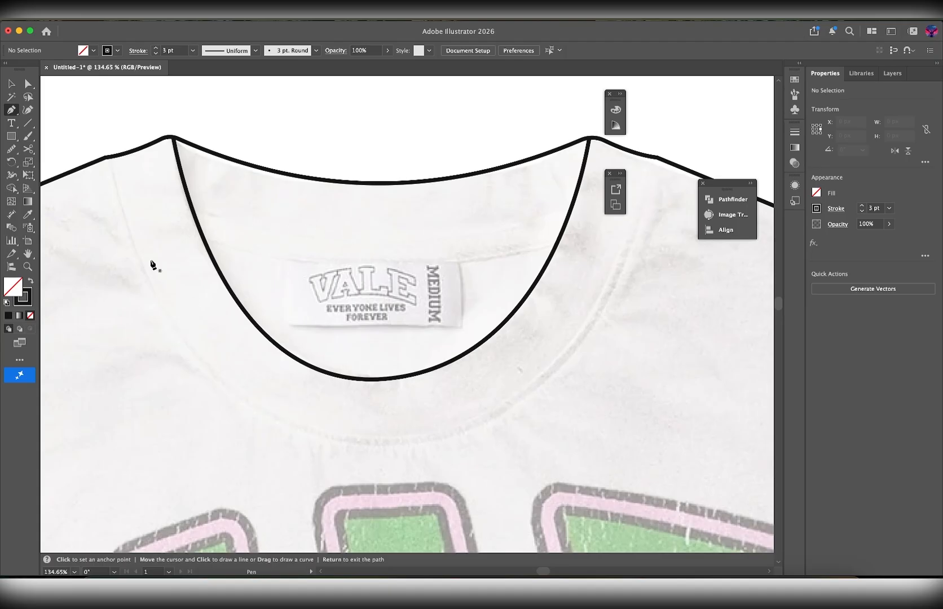
scroll(175, 283, left, 3)
scroll(175, 283, up, 1)
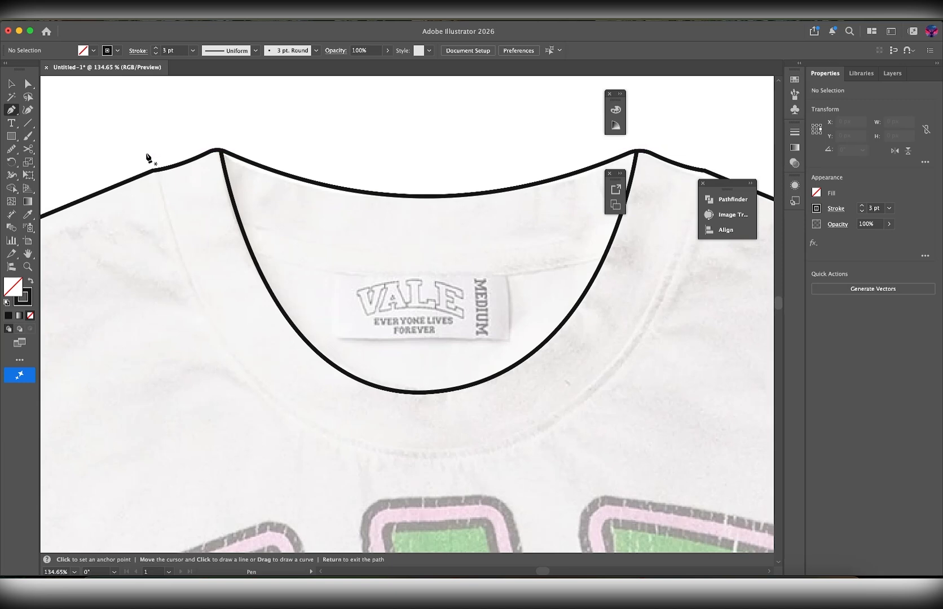
click(153, 163)
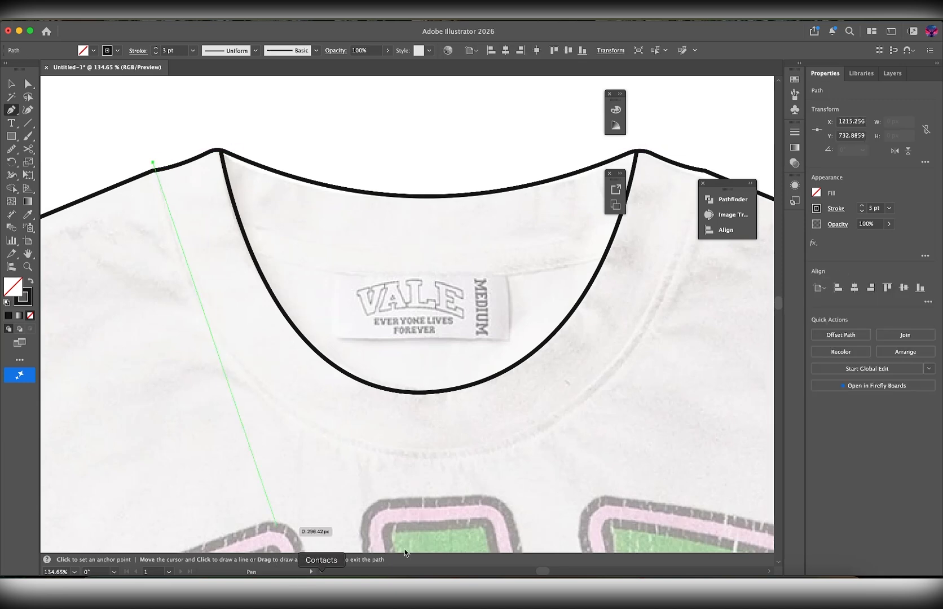
click(436, 455)
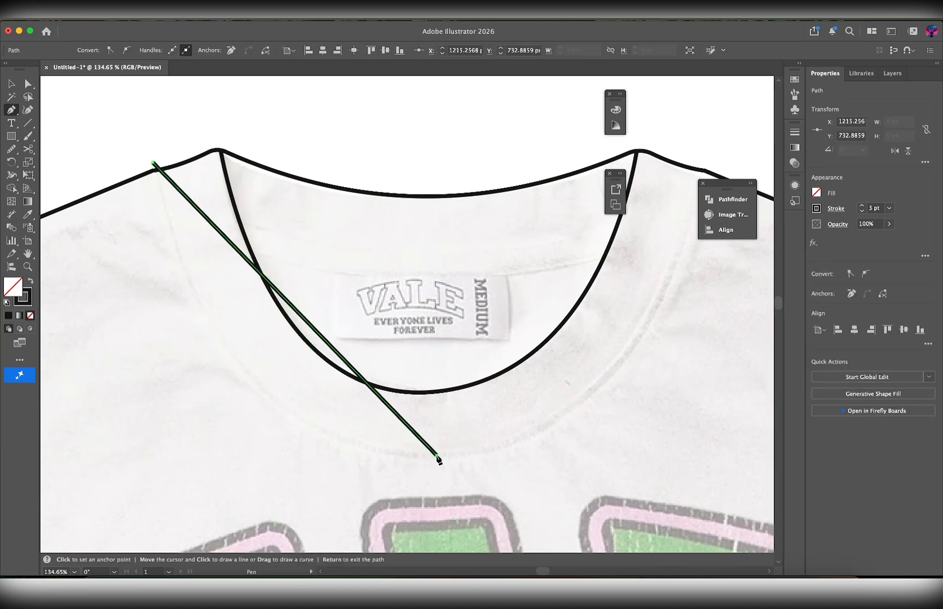
drag(377, 396, 303, 428)
scroll(491, 447, right, 5)
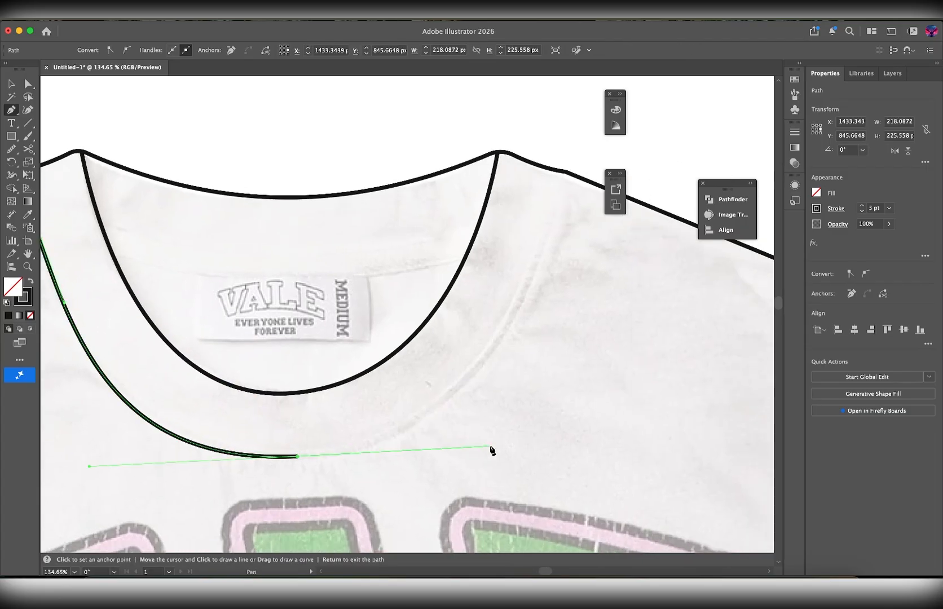
- Extend the outer collar seam to the right shoulder and curve it along the photo, making the whole path about 430 px wide
scroll(565, 265, right, 2)
scroll(560, 268, down, 2)
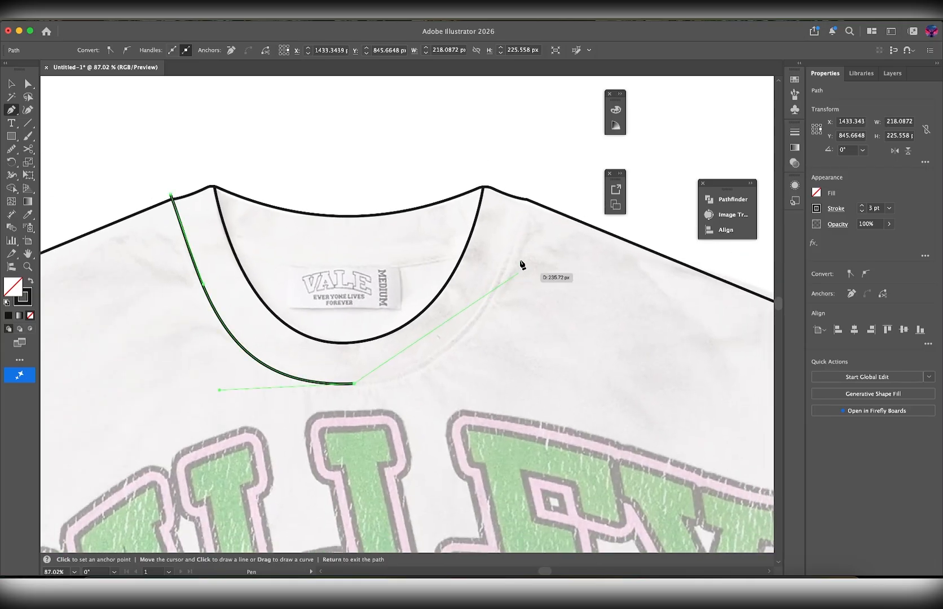
click(533, 197)
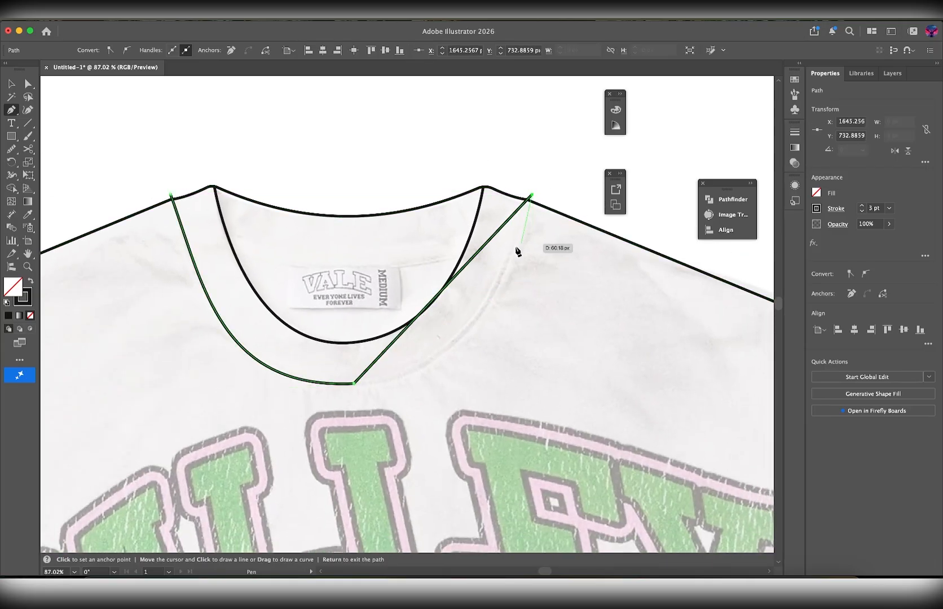
key(alt)
drag(473, 279, 472, 333)
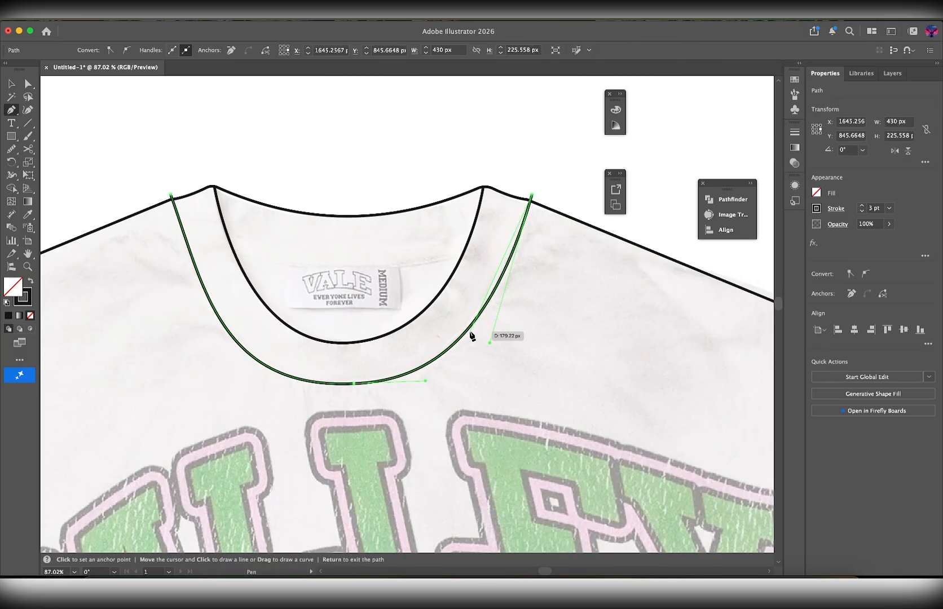
- Try to adjust the direction handle of the collar seam's bottom anchor and undo the change
key(v)
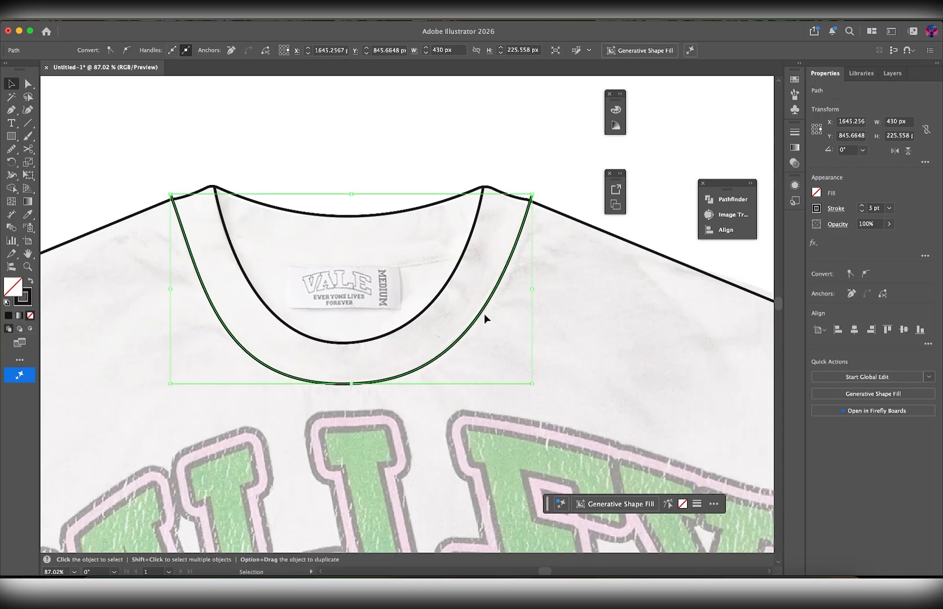
key(p)
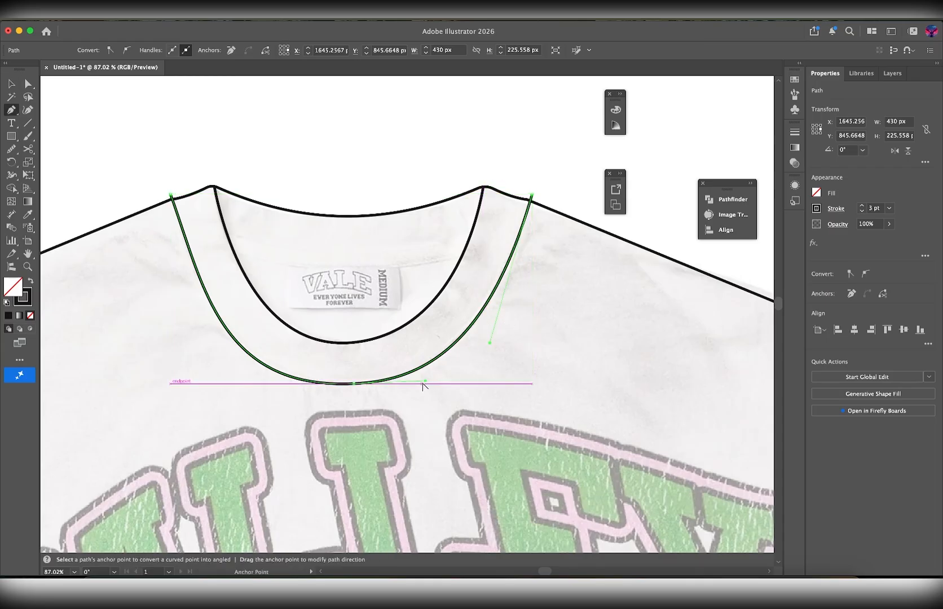
mouse_move(425, 381)
mouse_down()
mouse_move(442, 381)
mouse_move(454, 365)
mouse_move(436, 385)
mouse_up()
key(super+z)
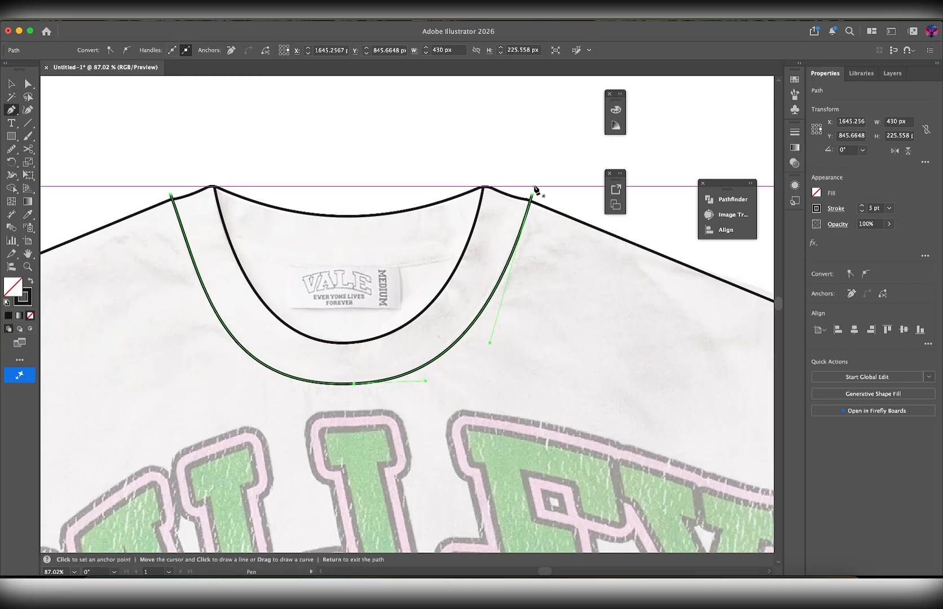
- Move the collar seam's right end anchor slightly inward and up, narrowing the path to about 424 px
super+click(532, 194)
drag(532, 195, 528, 192)
click(472, 162)
scroll(472, 163, down, 6)
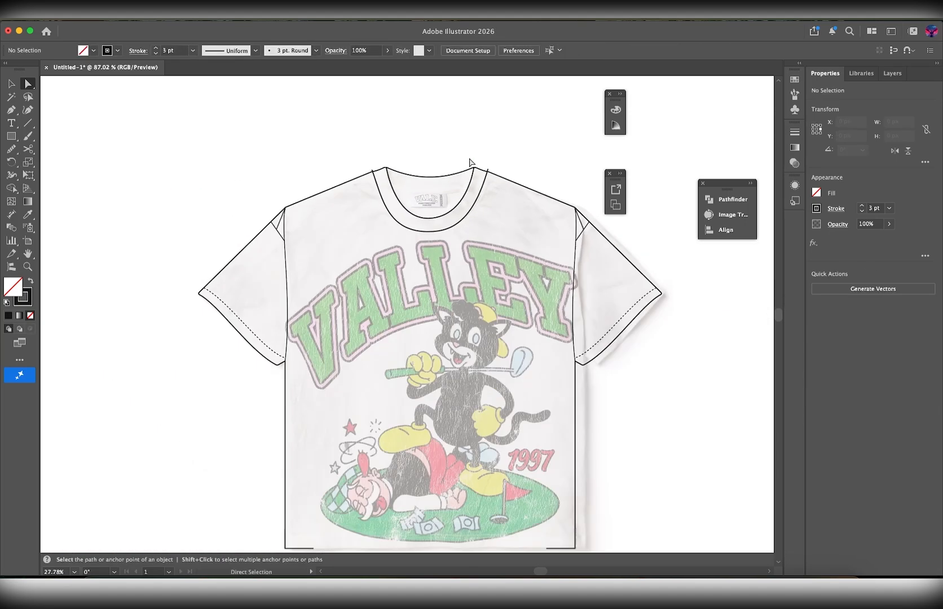
scroll(428, 150, up, 5)
scroll(429, 150, right, 5)
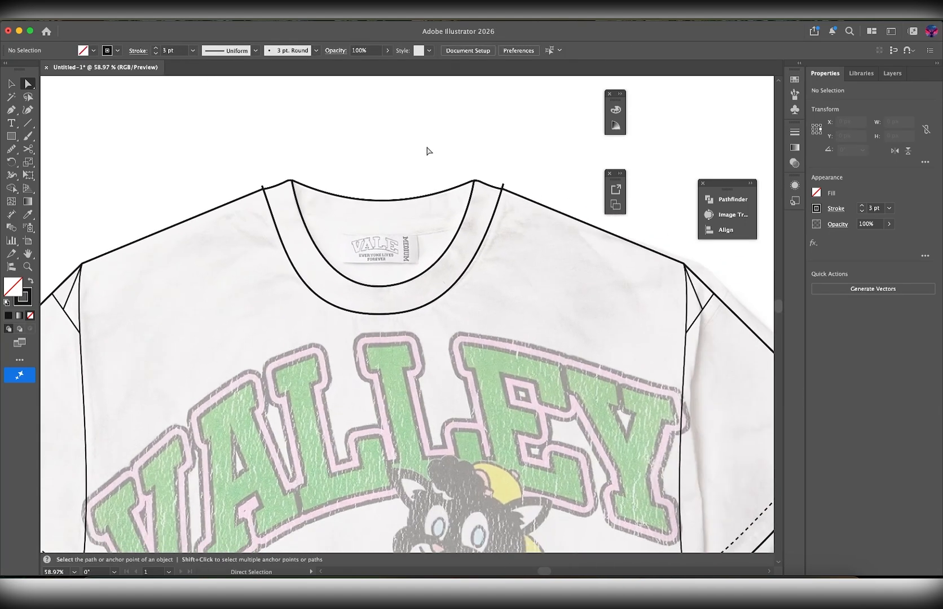
- Center the outer collar seam horizontally on the inner neckline curve, using the inner curve as the alignment reference
key(v)
click(405, 311)
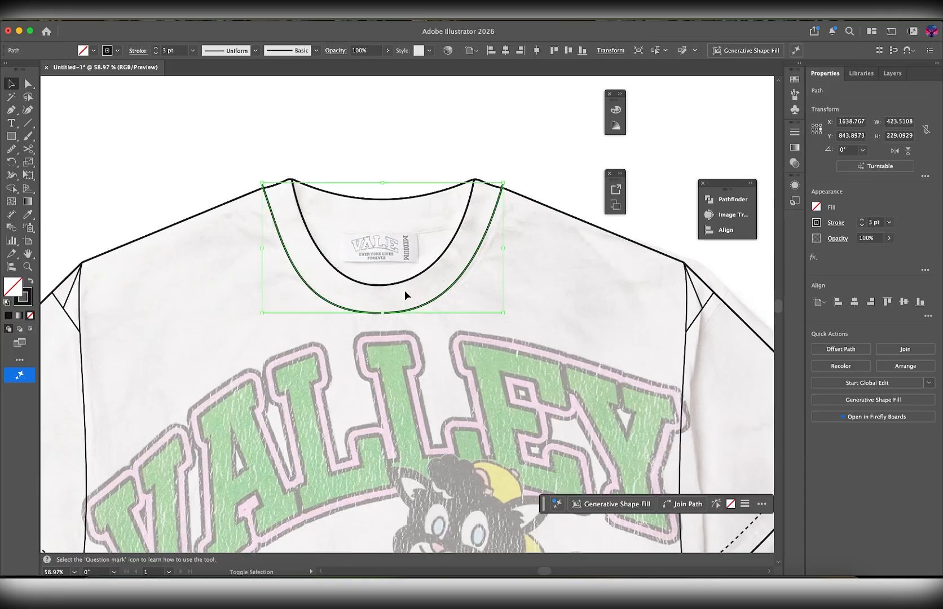
shift+click(404, 279)
click(417, 300)
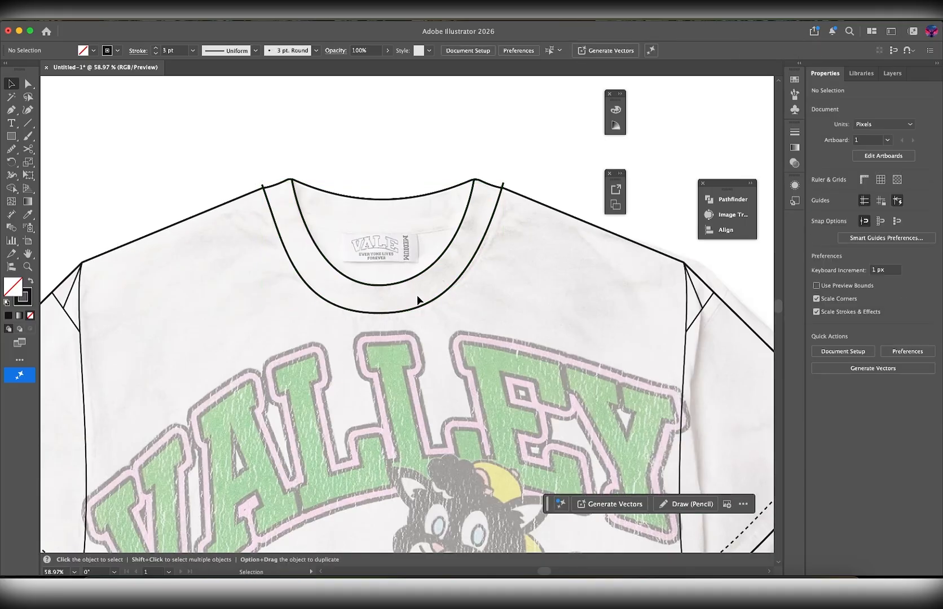
click(419, 307)
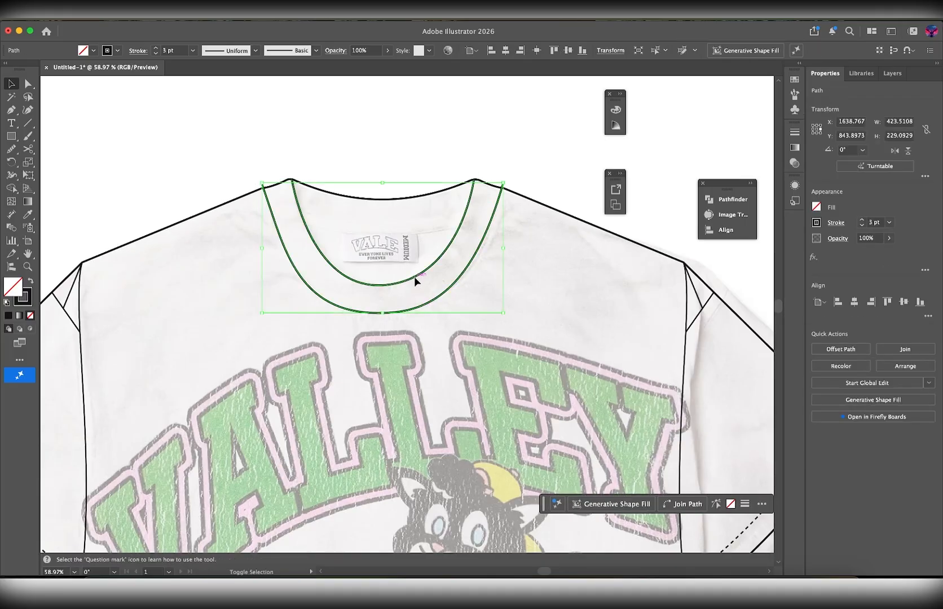
shift+click(413, 276)
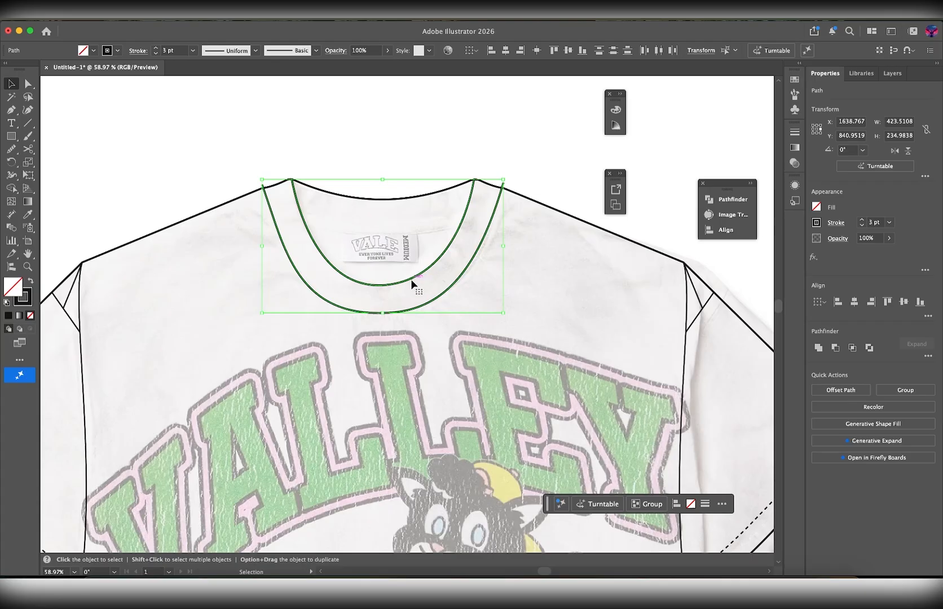
click(410, 279)
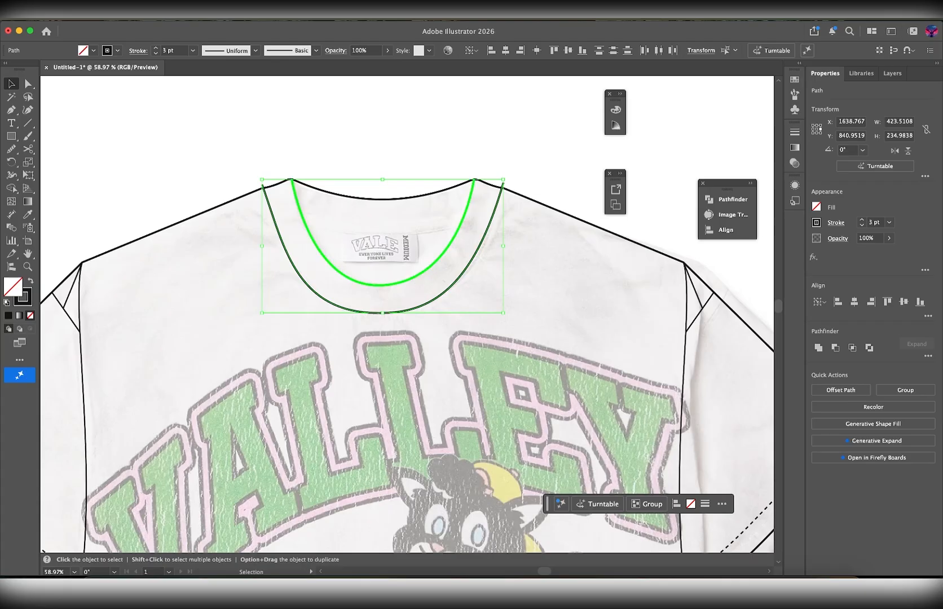
click(506, 52)
click(464, 138)
scroll(393, 280, down, 4)
scroll(393, 281, up, 6)
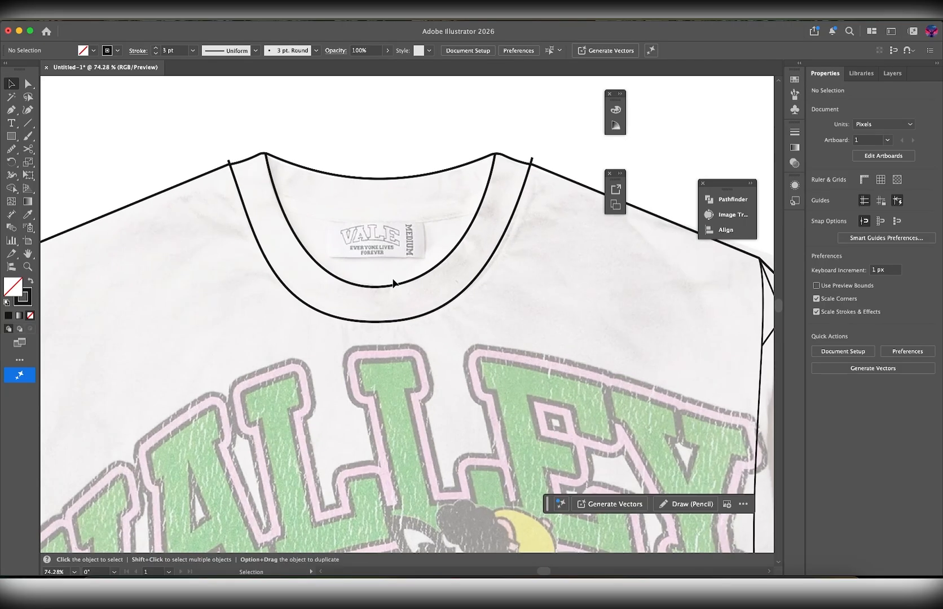
- Trim the outer collar seam's two ends that stick out past the shoulder lines using Shape Builder
drag(207, 142, 615, 361)
key(shift+m)
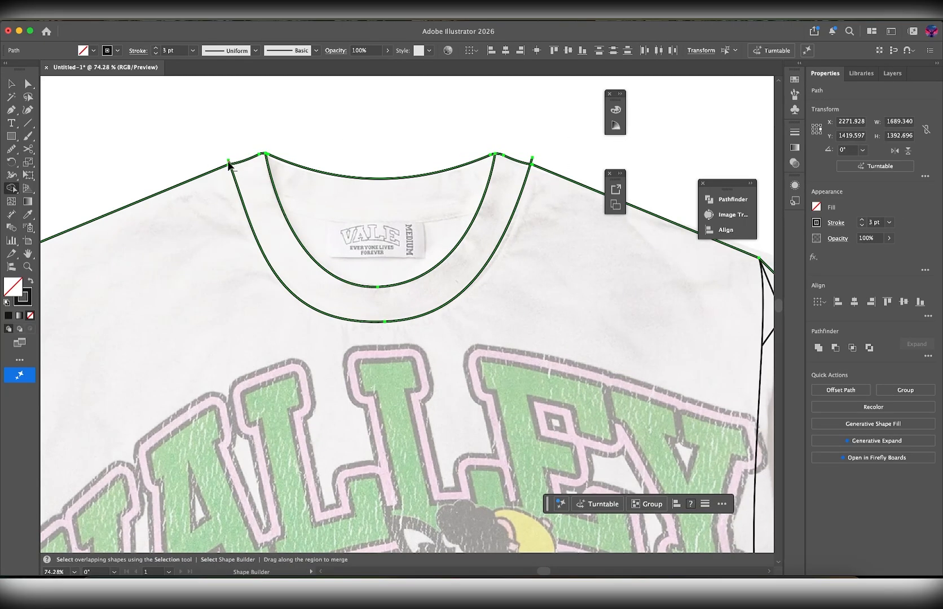
mouse_move(229, 163)
mouse_down()
mouse_move(493, 155)
mouse_move(532, 163)
mouse_up()
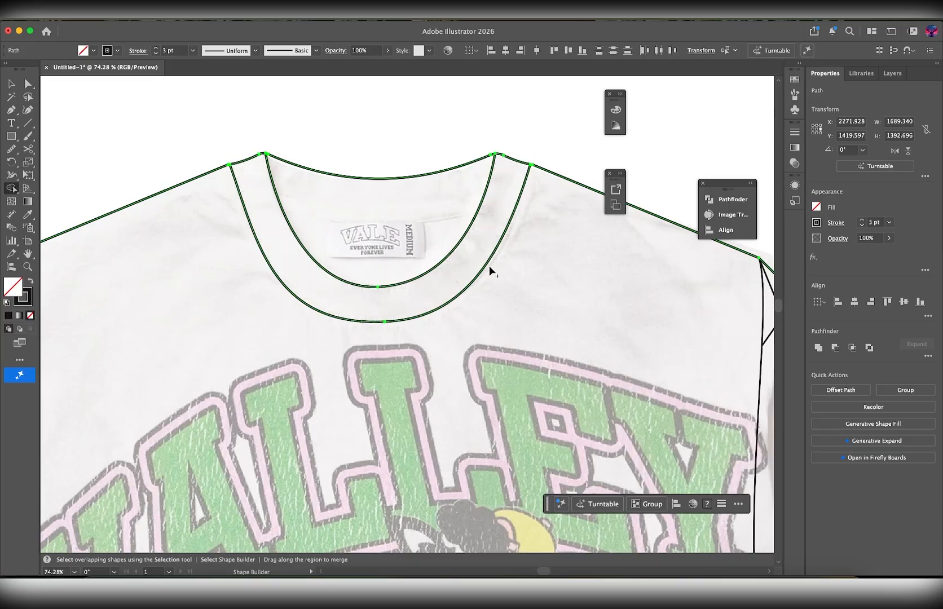
key(v)
click(536, 287)
- Set the outer collar seam's stroke weight to 2 pt
scroll(481, 312, up, 3)
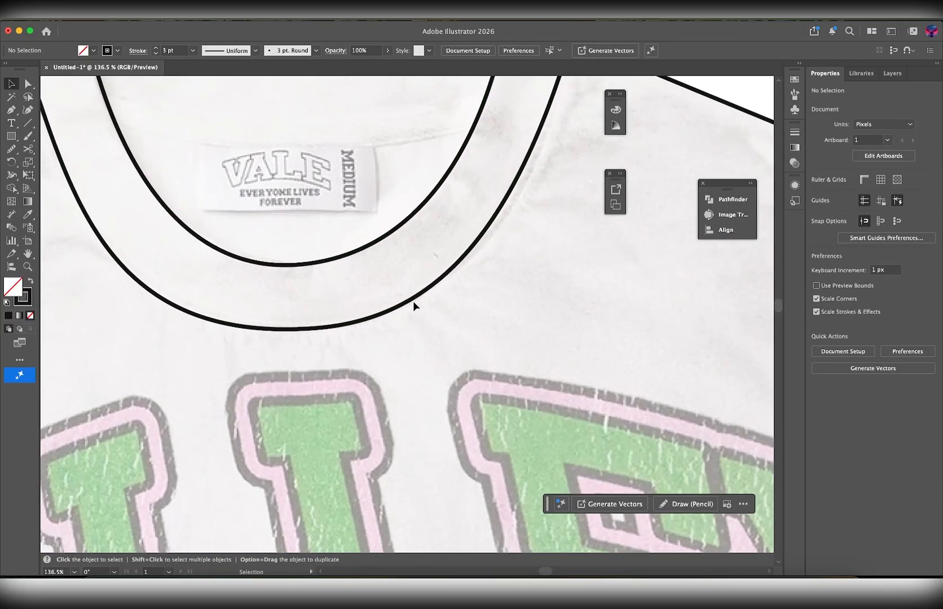
click(413, 303)
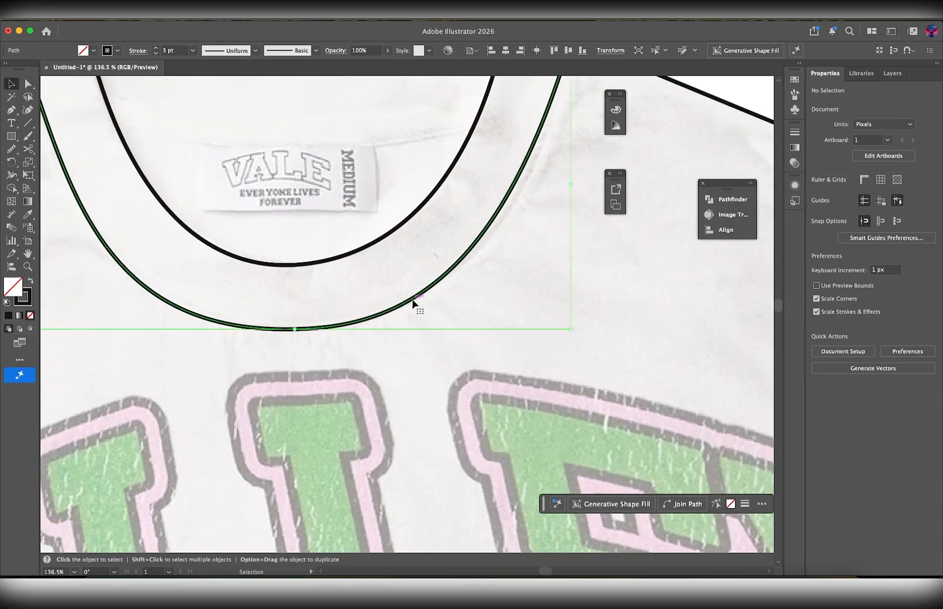
click(156, 53)
click(314, 191)
scroll(315, 190, down, 5)
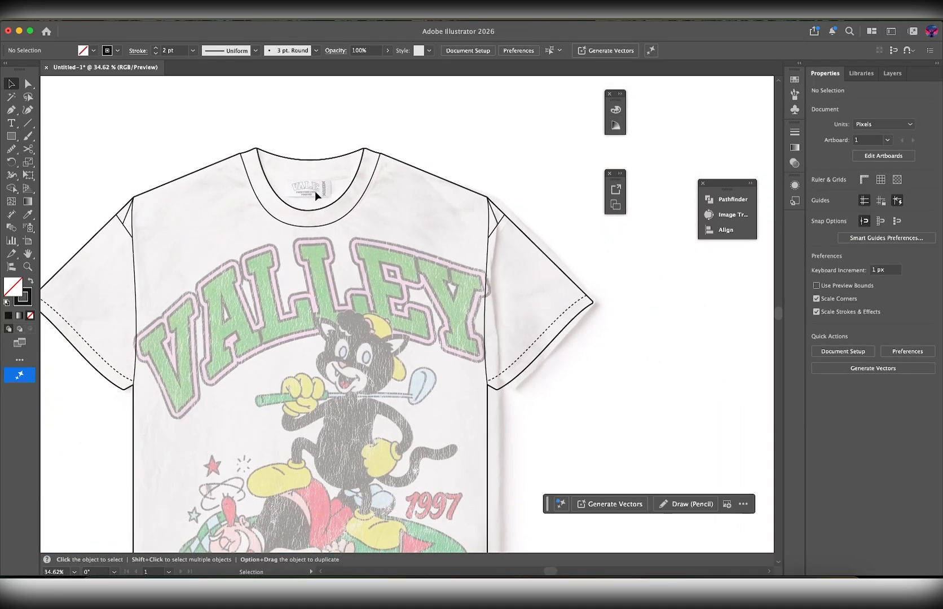
scroll(299, 212, left, 2)
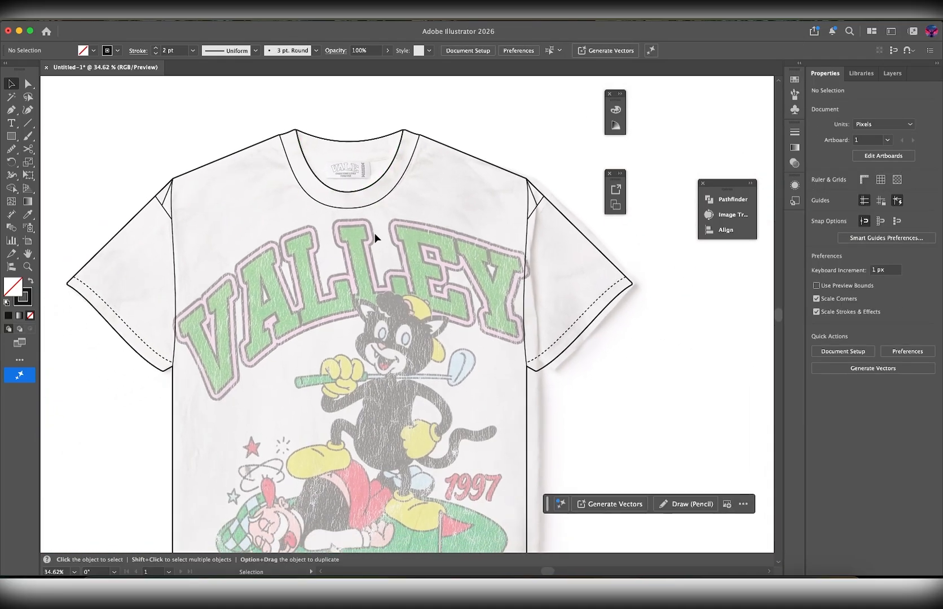
- Draw a horizontal line about 293 px wide across the neck opening above the label and bow it downward to follow the back neckline
scroll(360, 218, up, 5)
scroll(284, 210, up, 3)
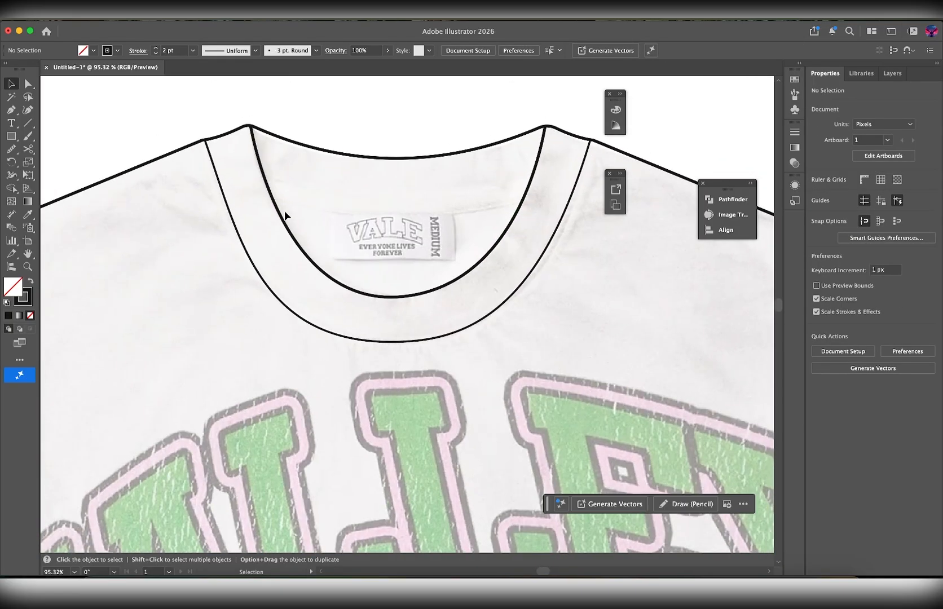
scroll(308, 241, up, 2)
key(p)
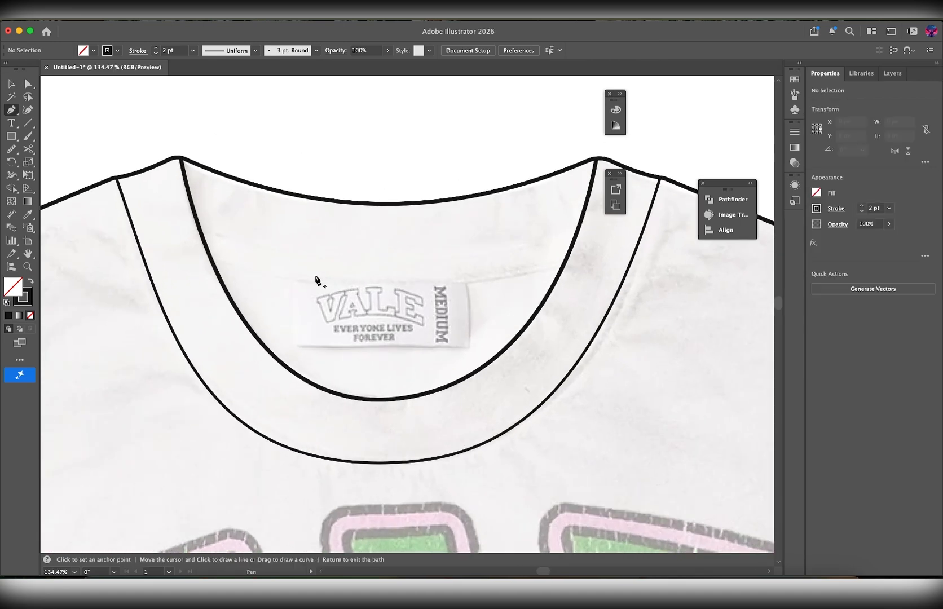
click(197, 257)
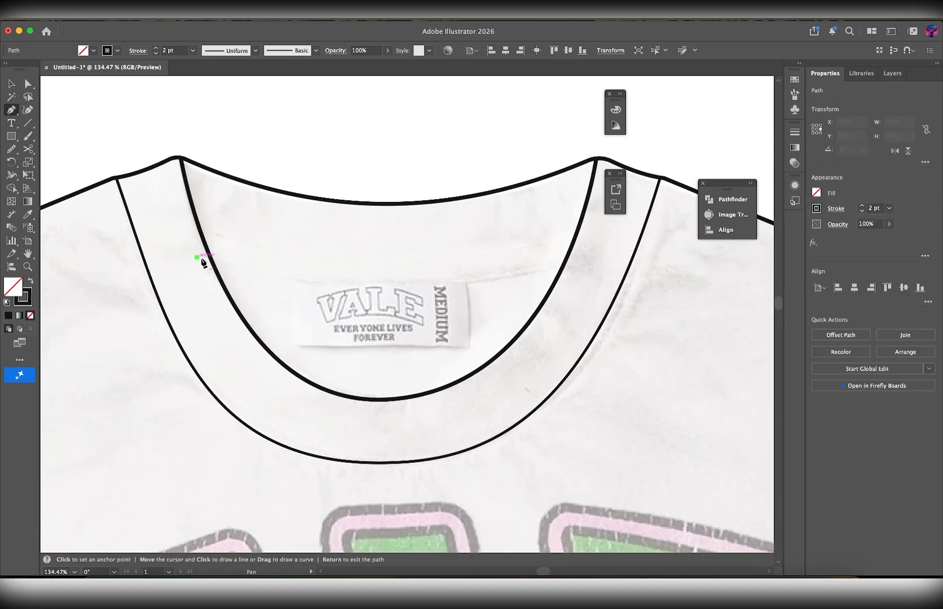
click(577, 257)
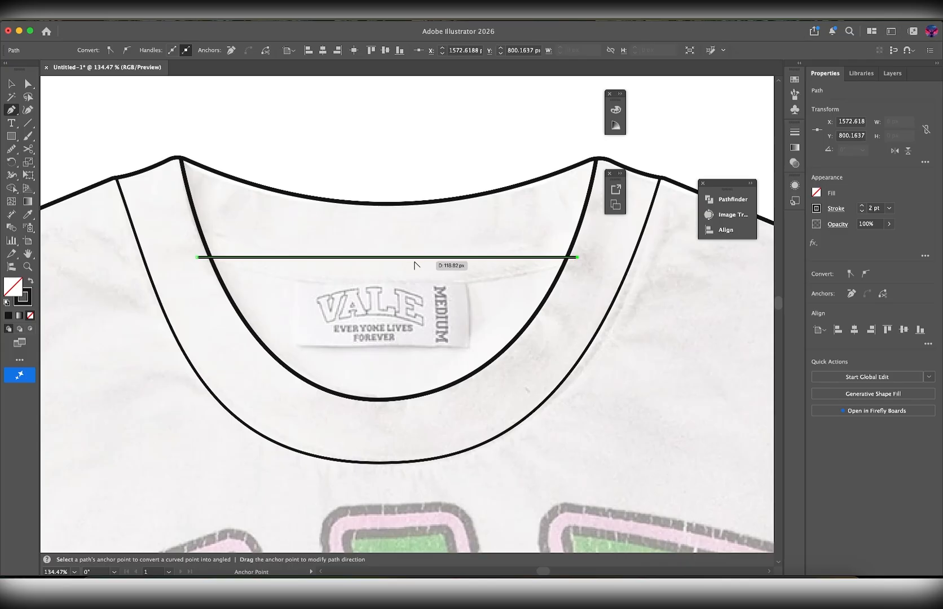
mouse_move(415, 257)
mouse_down()
mouse_move(413, 287)
mouse_move(405, 287)
mouse_move(411, 258)
mouse_up()
- Duplicate the back-neck curve vertically to make two parallel seam lines about 22 px apart
key(v)
click(456, 268)
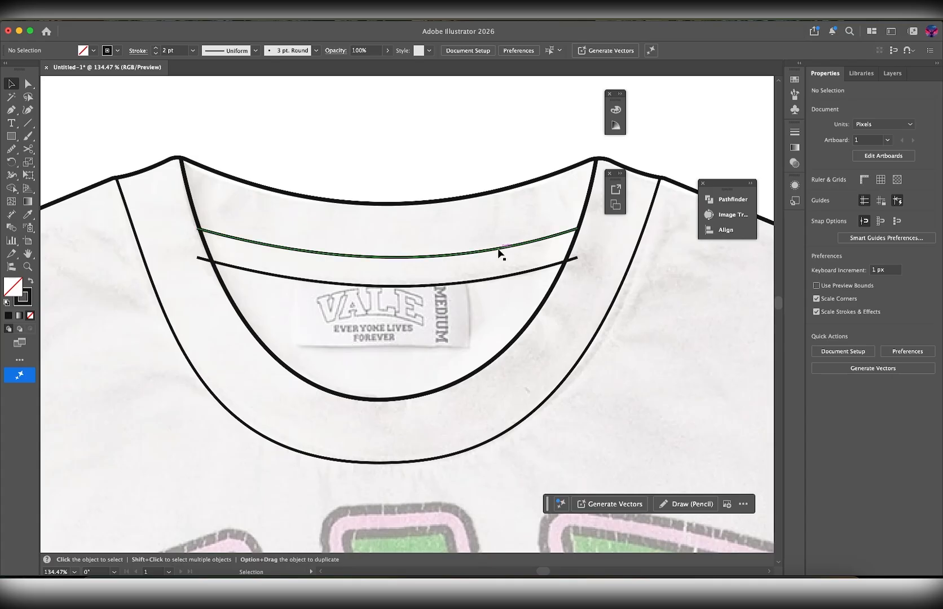
click(500, 252)
click(443, 285)
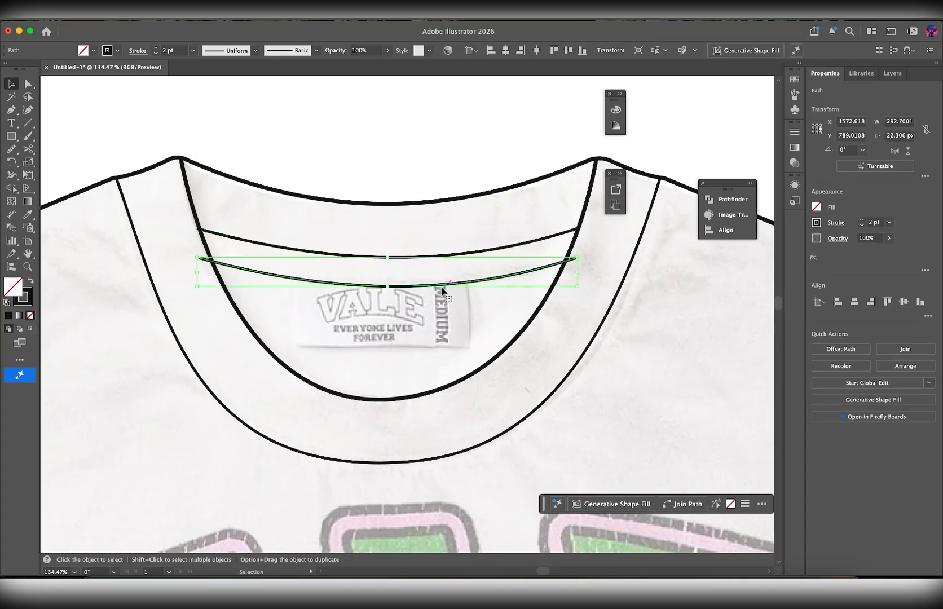
click(426, 360)
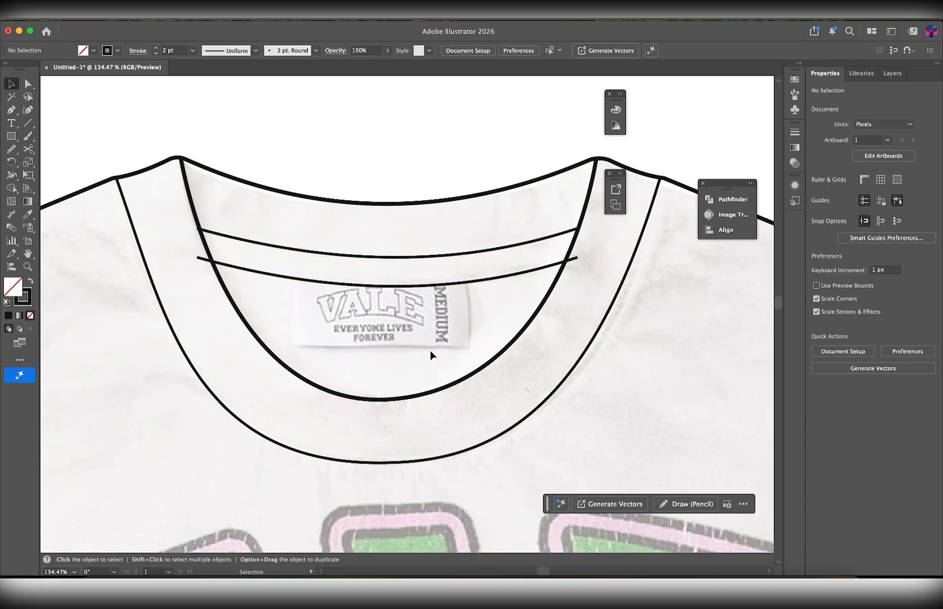
- Trim the ends of both back-neck seam lines that extend beyond the inner neckline curve using Shape Builder
mouse_move(217, 198)
mouse_down()
mouse_move(220, 357)
mouse_move(332, 389)
mouse_up()
key(shift+m)
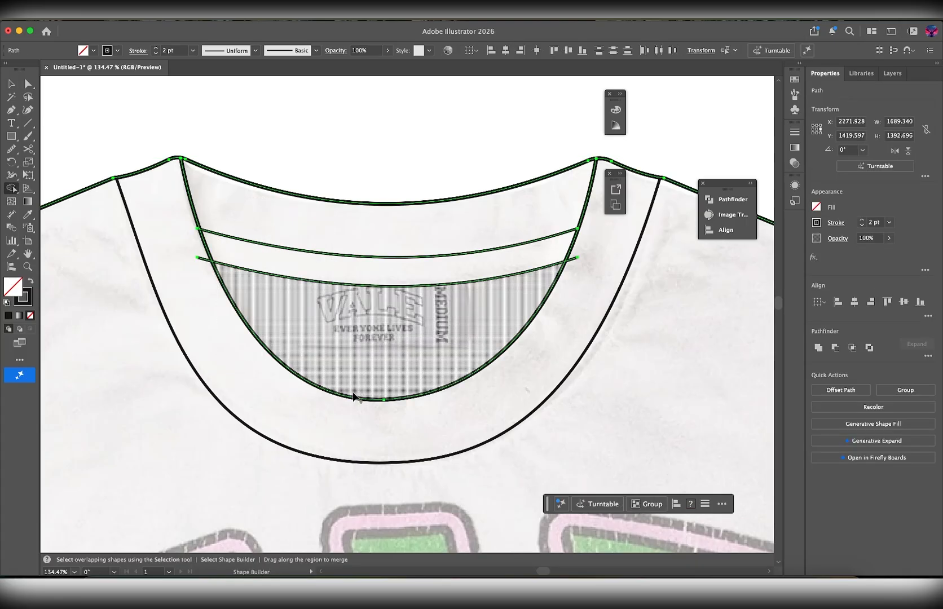
scroll(189, 219, up, 10)
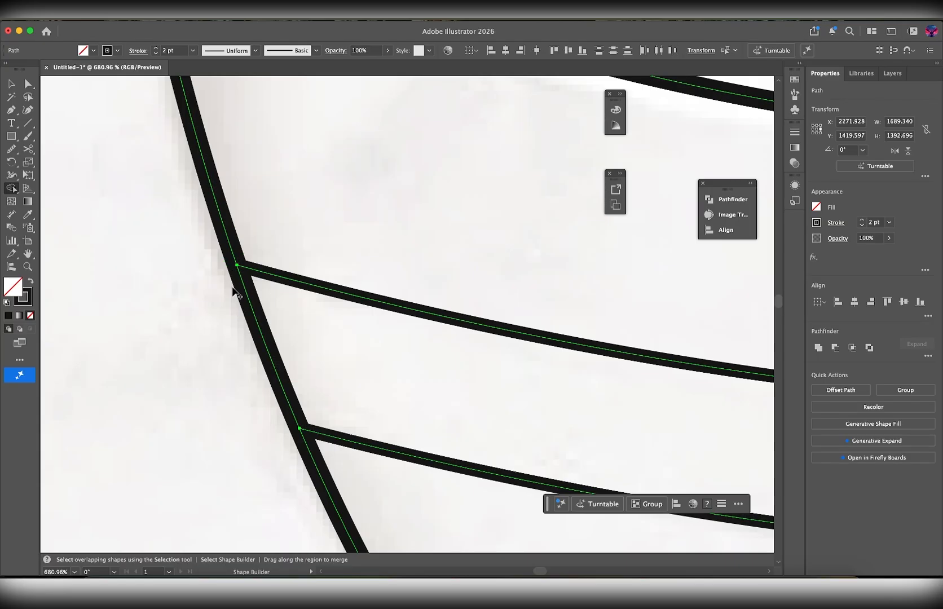
scroll(232, 270, down, 8)
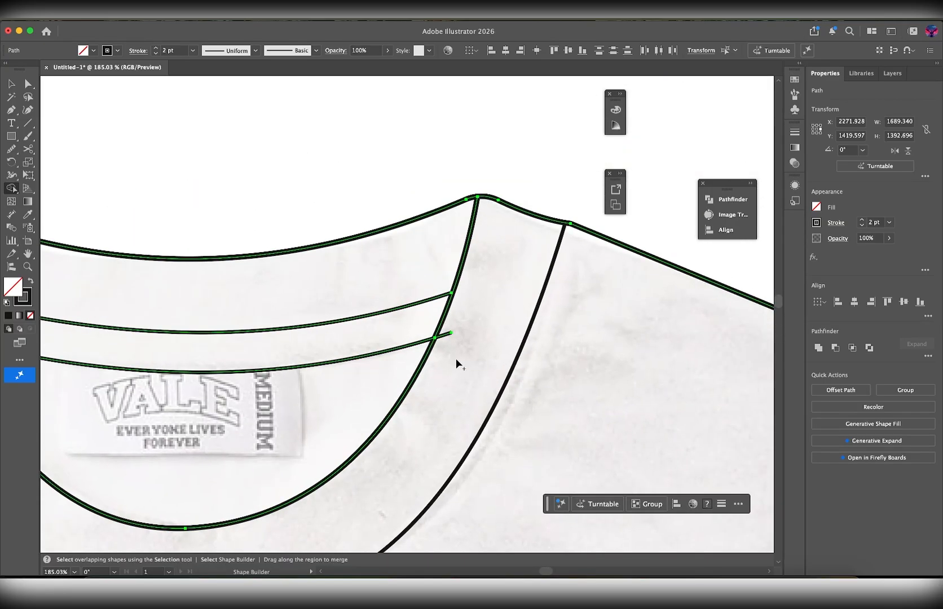
scroll(440, 334, down, 4)
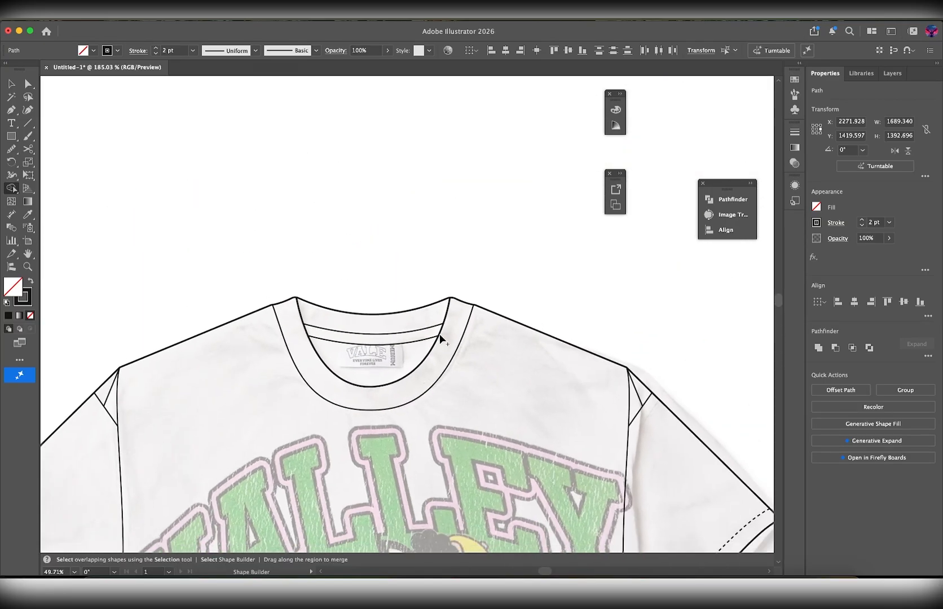
scroll(366, 381, down, 2)
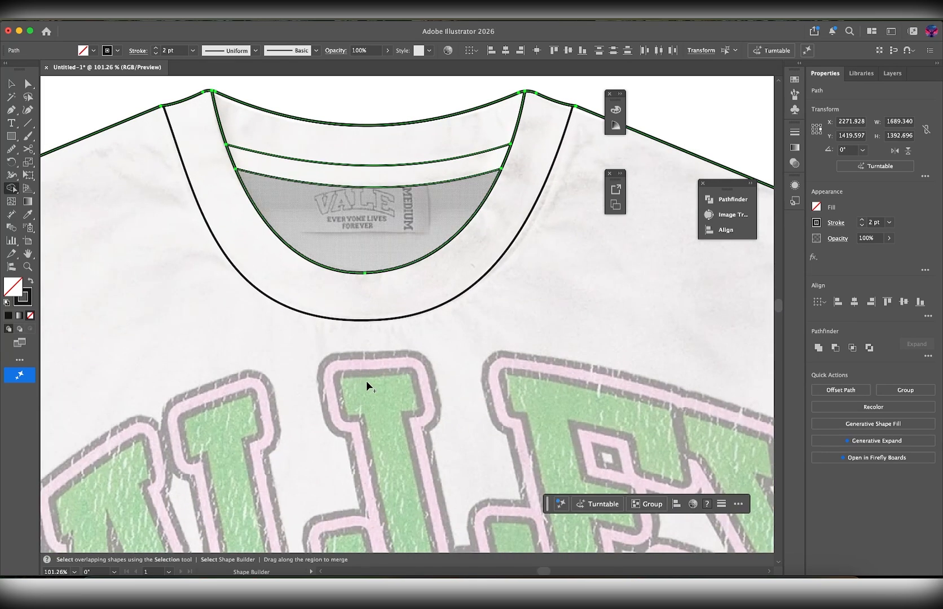
scroll(437, 374, down, 5)
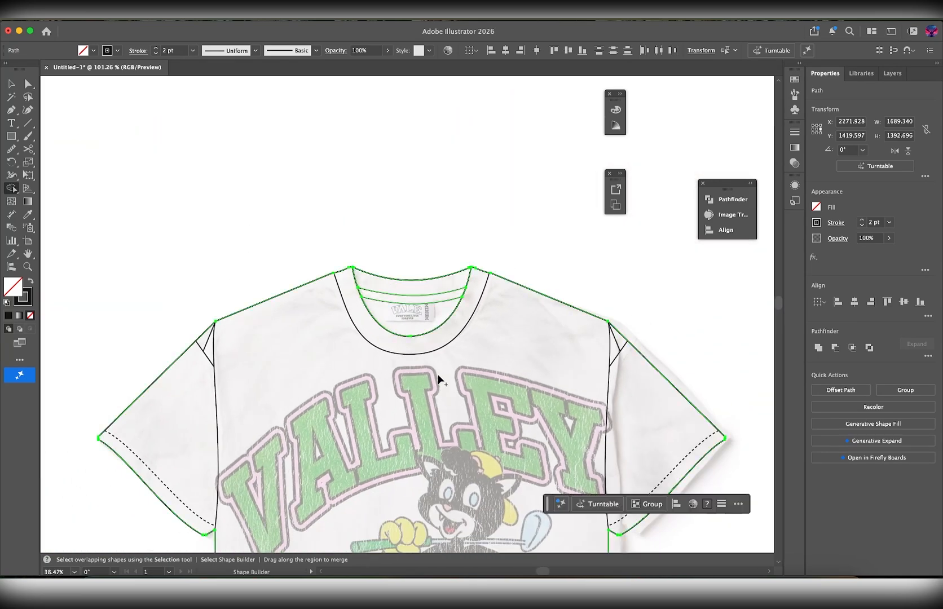
scroll(437, 375, down, 3)
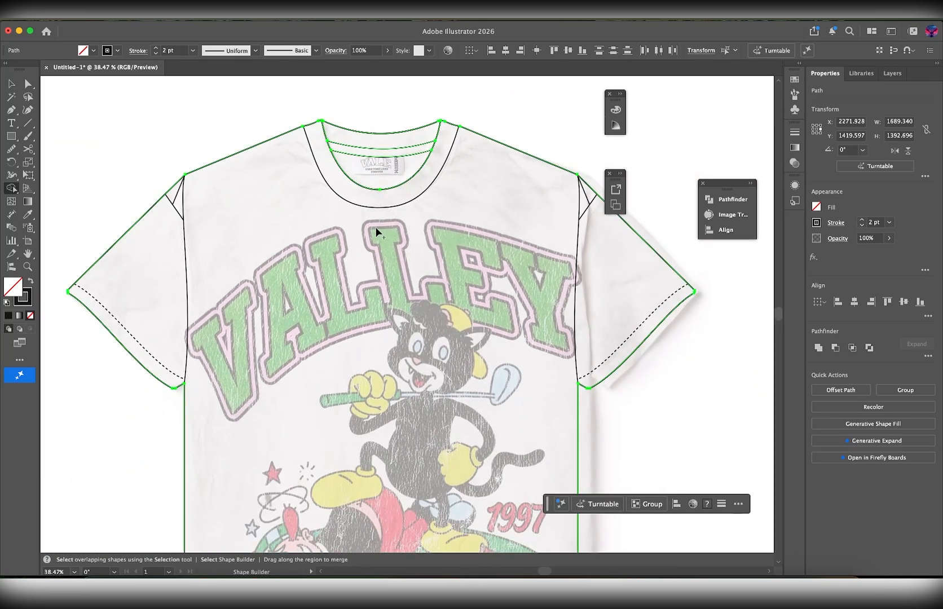
key(v)
click(380, 174)
- Draw a rectangle about 139 by 61 px over the neck label, overlapping the lower back-neck seam
scroll(381, 173, up, 8)
scroll(380, 175, up, 4)
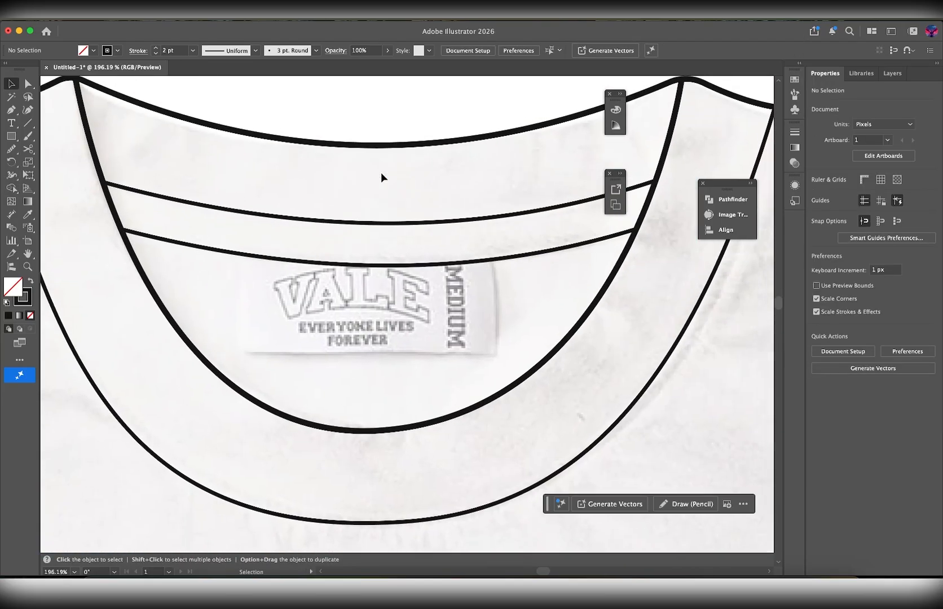
click(12, 136)
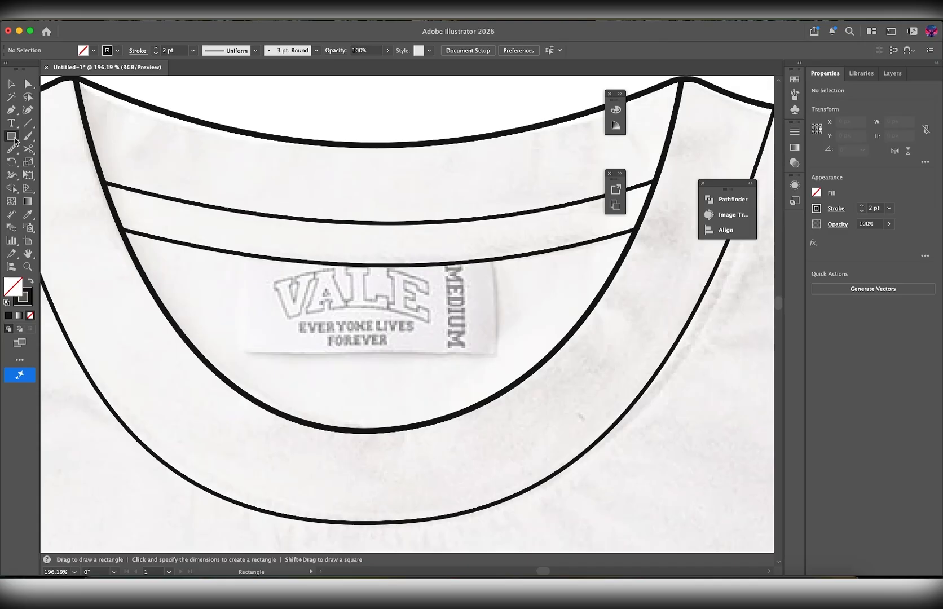
drag(14, 141, 51, 138)
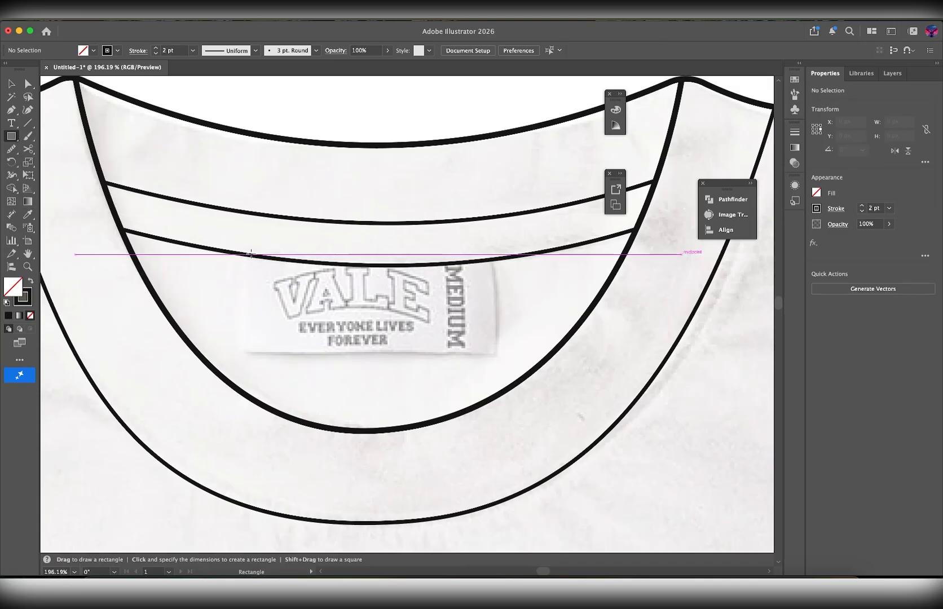
mouse_move(232, 237)
mouse_down()
mouse_move(337, 310)
mouse_move(465, 336)
mouse_move(498, 353)
mouse_up()
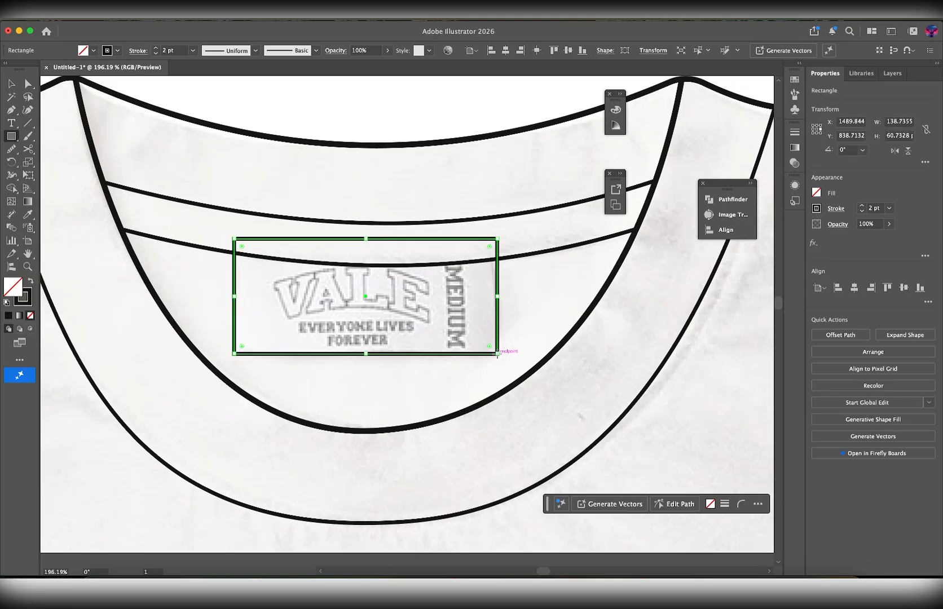
key(v)
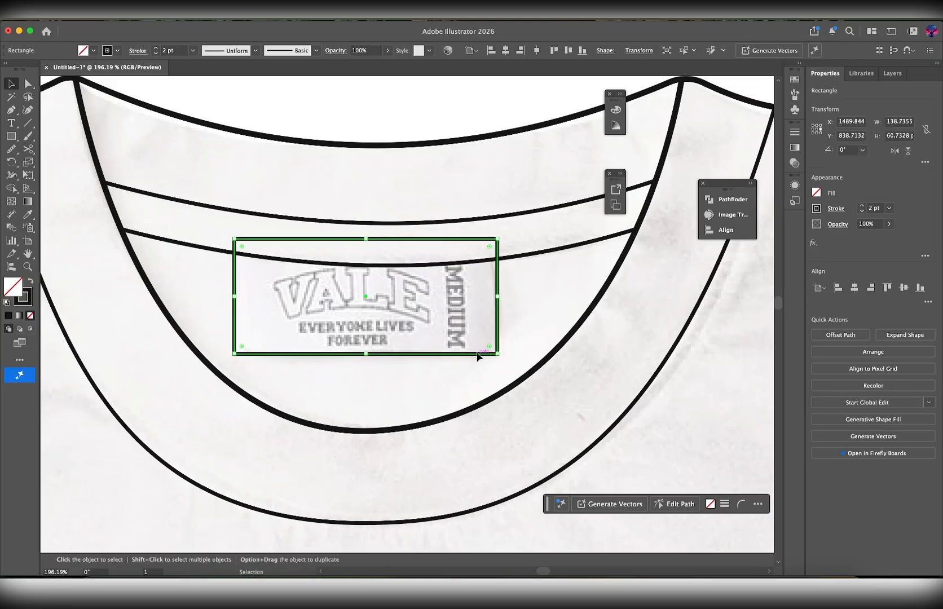
drag(476, 355, 480, 356)
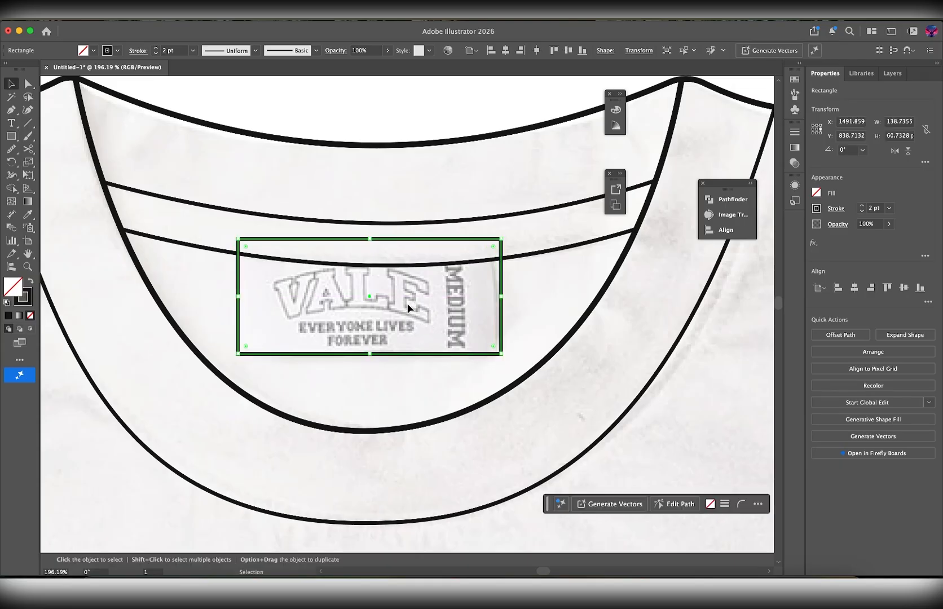
- Center the label rectangle horizontally on the T-shirt body outline, using the outline as the alignment reference
click(392, 146)
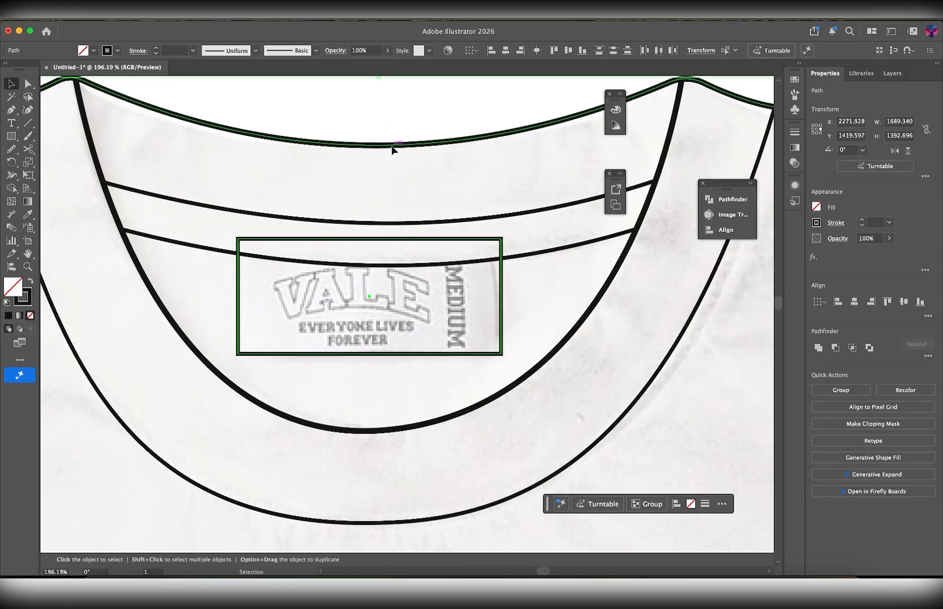
click(392, 146)
click(506, 51)
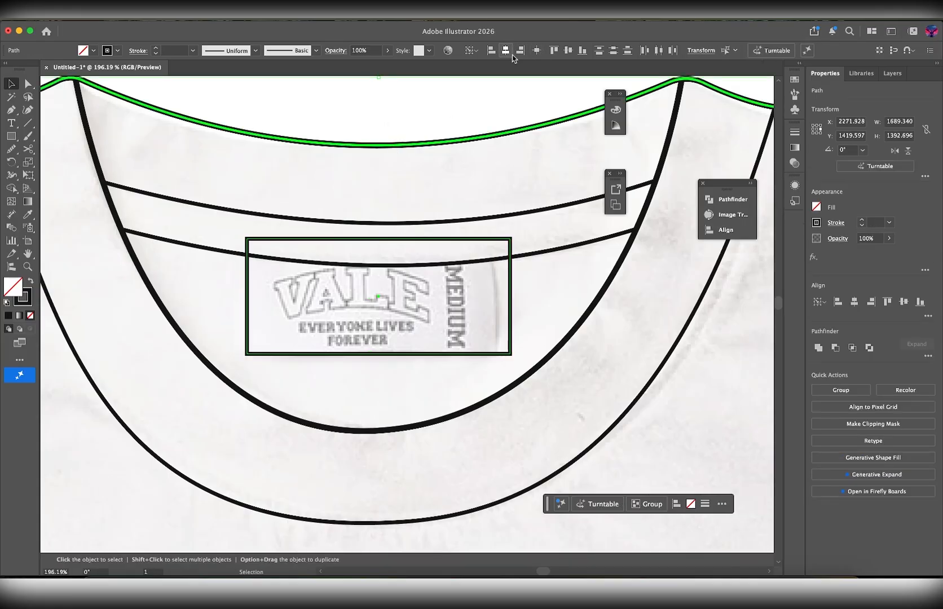
click(407, 284)
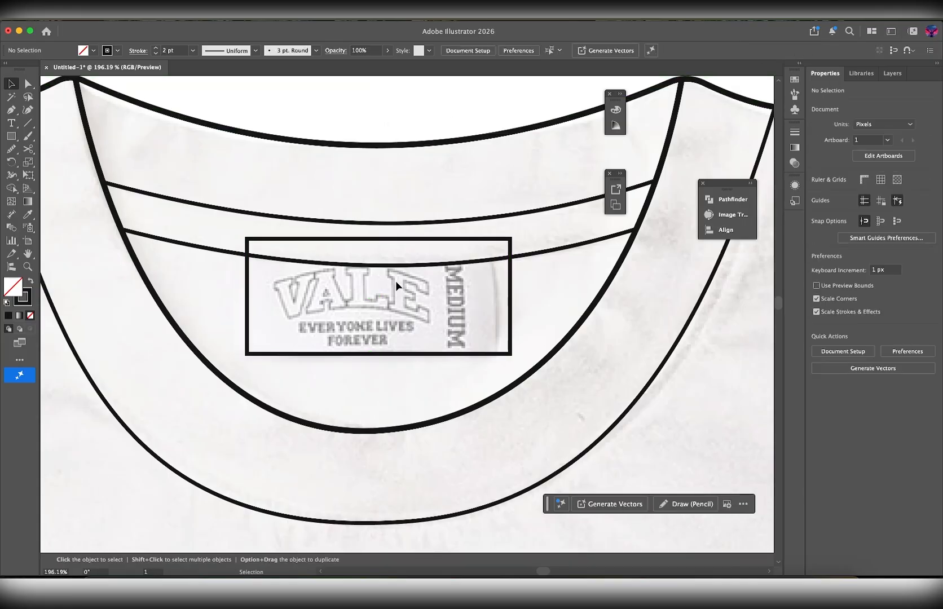
- Remove the part of the label rectangle above the lower back-neck seam with Shape Builder
click(385, 243)
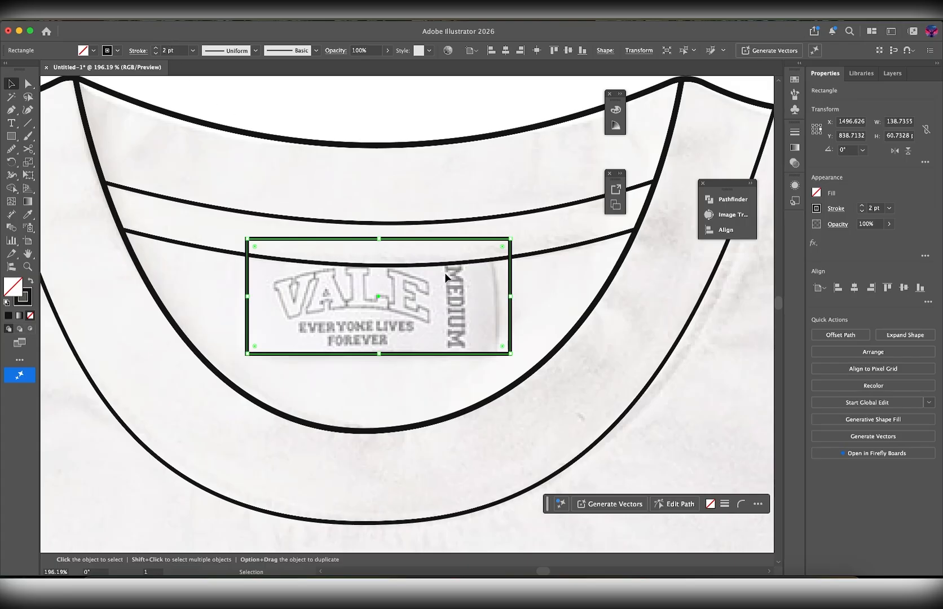
drag(227, 188, 553, 374)
key(shift+m)
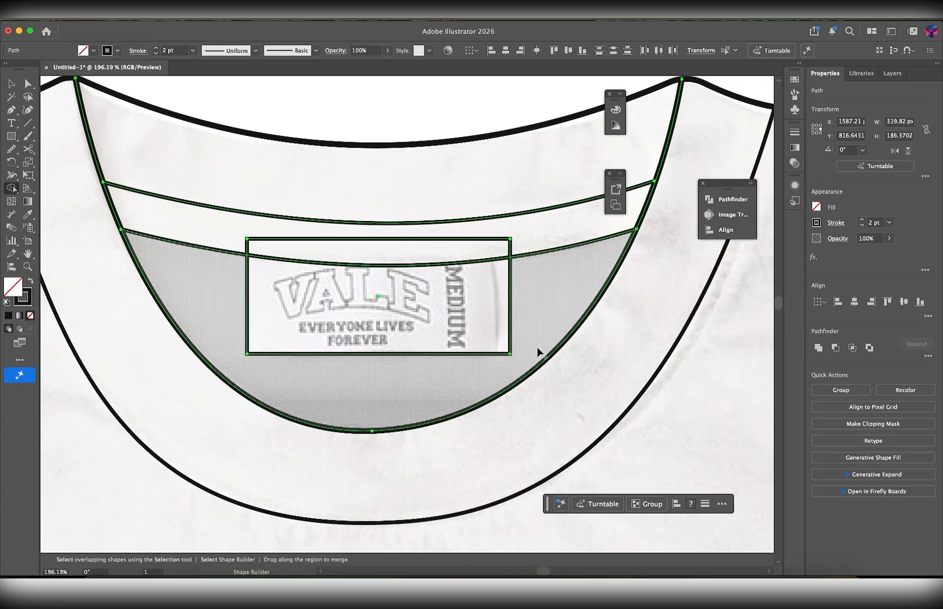
click(354, 242)
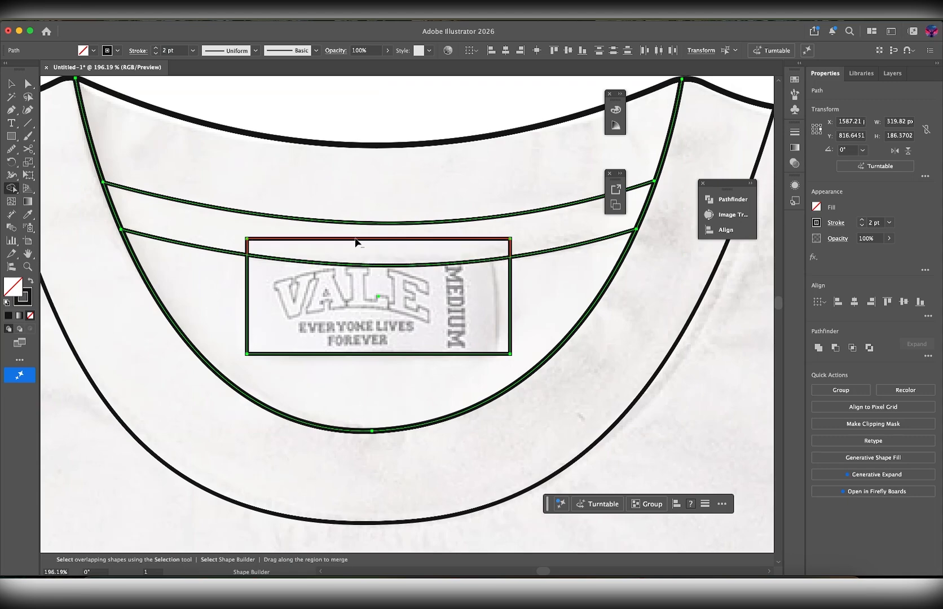
key(v)
click(439, 375)
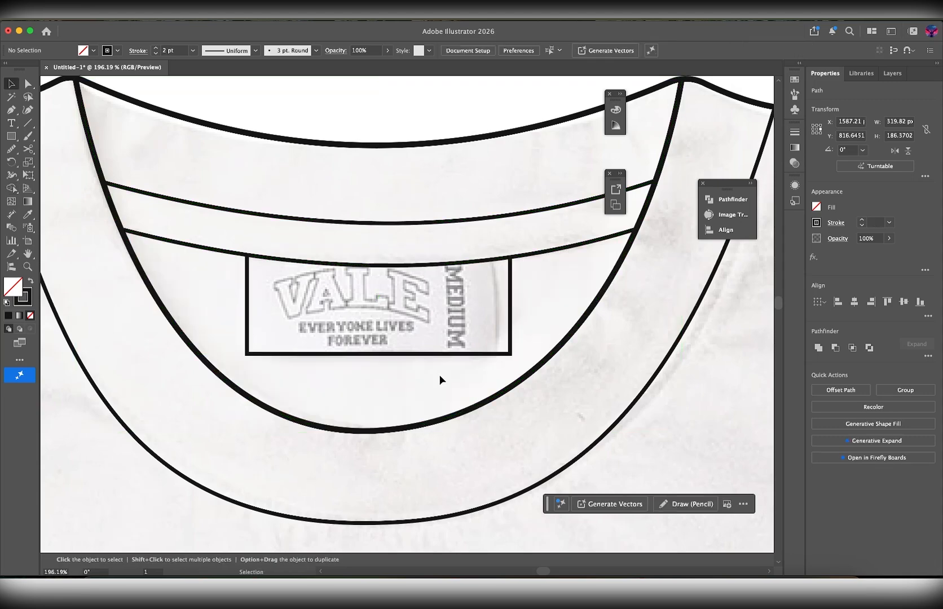
scroll(410, 335, down, 5)
scroll(410, 338, down, 3)
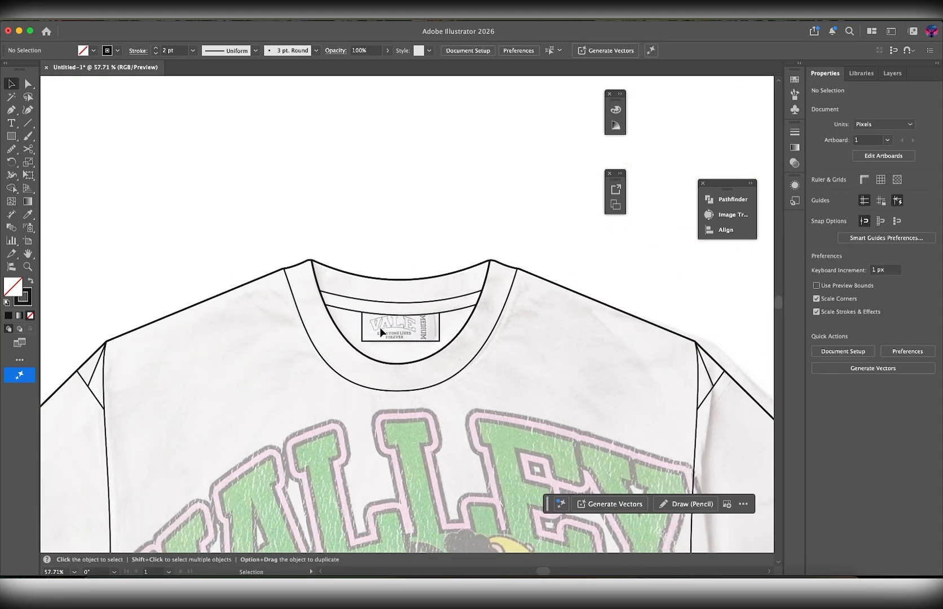
scroll(379, 327, down, 5)
scroll(380, 327, down, 5)
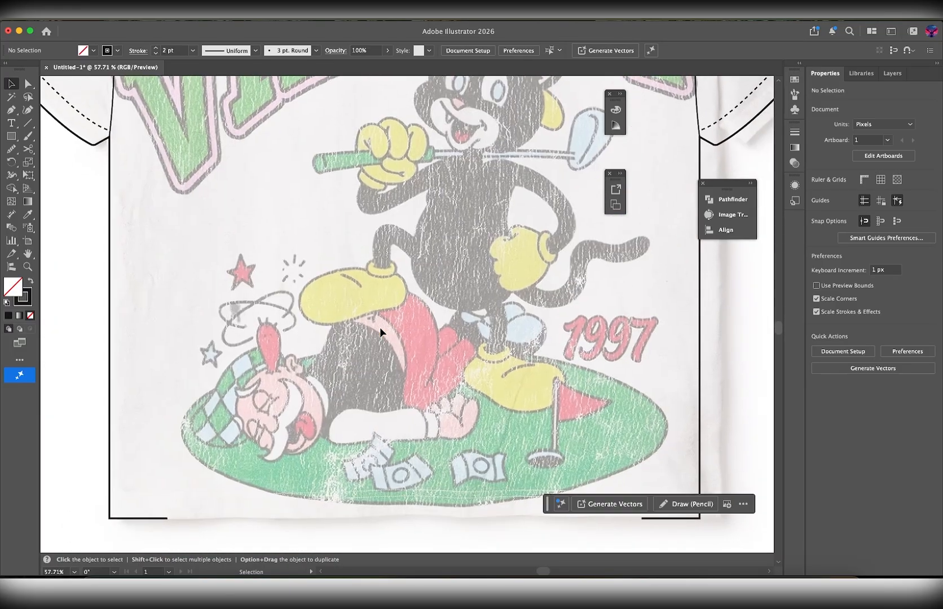
- Close the T-shirt's open hem by joining the two loose endpoints of the body outline
scroll(389, 337, down, 4)
scroll(390, 337, down, 3)
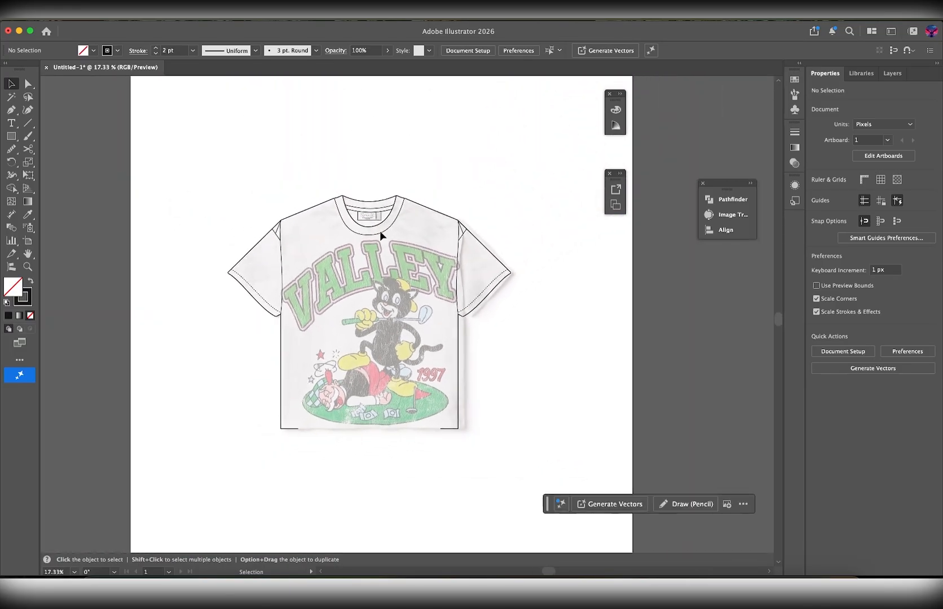
scroll(419, 348, up, 3)
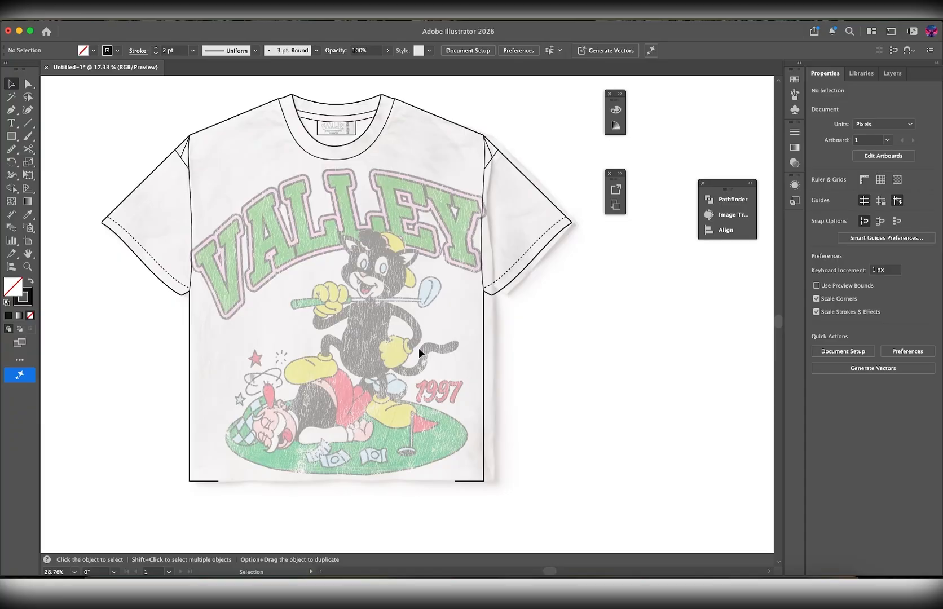
scroll(419, 348, down, 3)
drag(243, 371, 404, 401)
drag(476, 402, 503, 400)
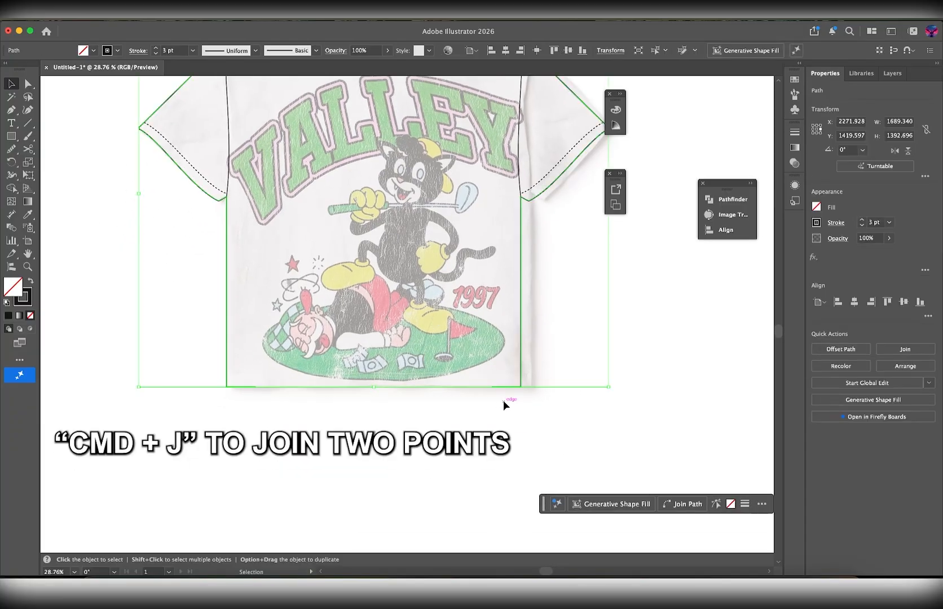
key(a)
key(super+j)
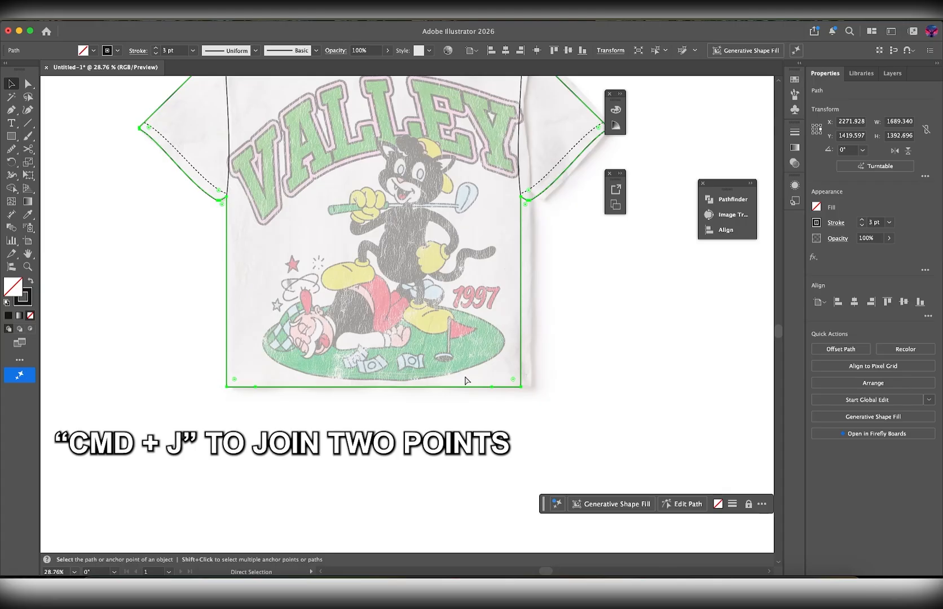
key(v)
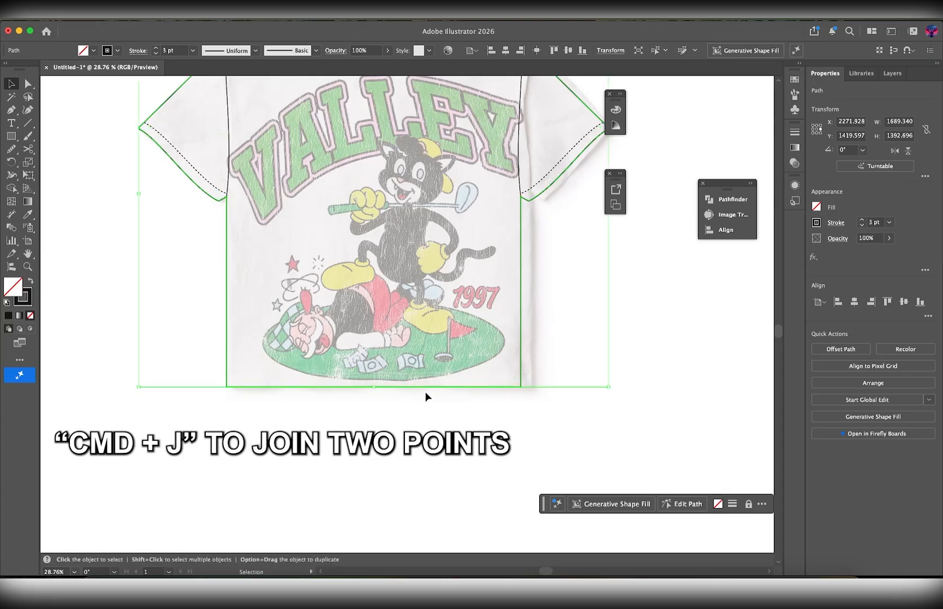
click(365, 364)
- Hide the locked Layer 1 with the reference photo so that only the line drawing shows
scroll(371, 324, down, 3)
scroll(371, 324, up, 2)
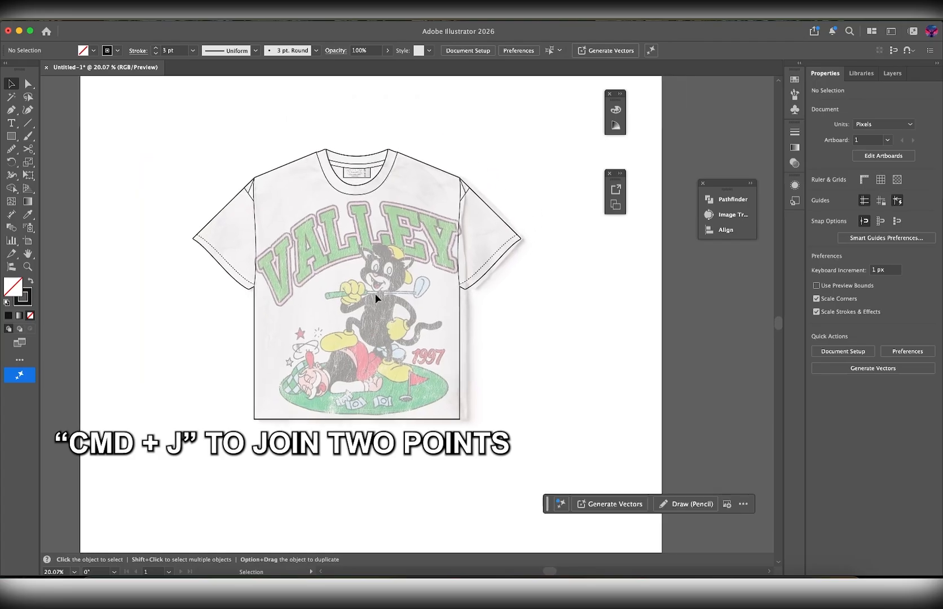
scroll(373, 247, up, 3)
scroll(372, 244, up, 1)
click(893, 73)
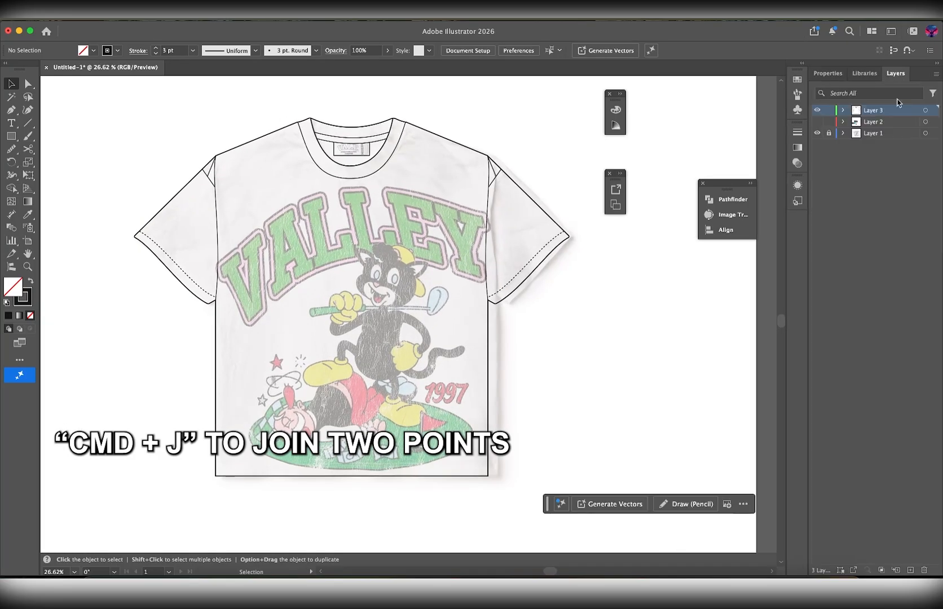
click(818, 133)
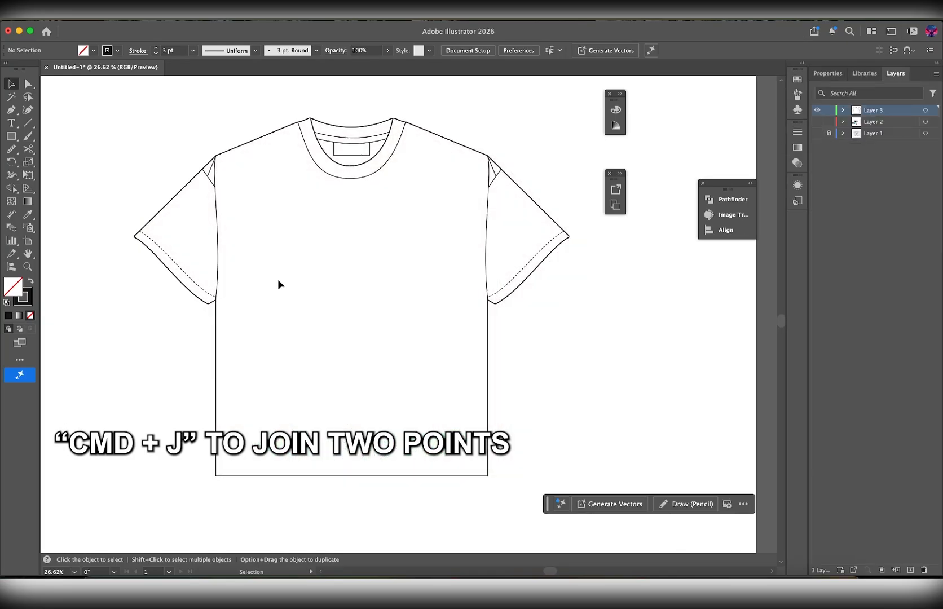
- Duplicate the complete T-shirt line drawing and place the copy outside the artboard, to the right of the original
scroll(277, 279, up, 2)
scroll(392, 218, up, 3)
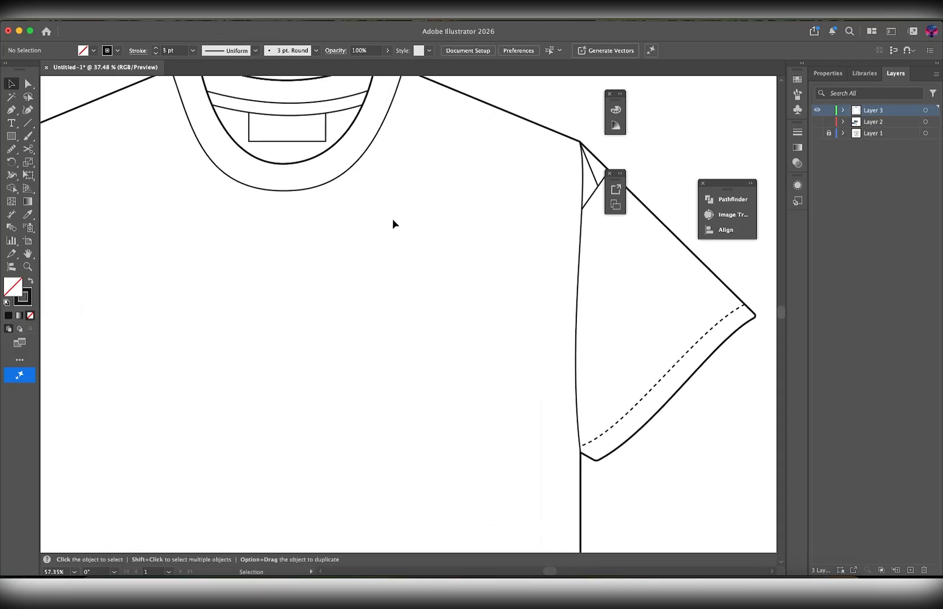
scroll(393, 220, down, 4)
scroll(336, 217, up, 3)
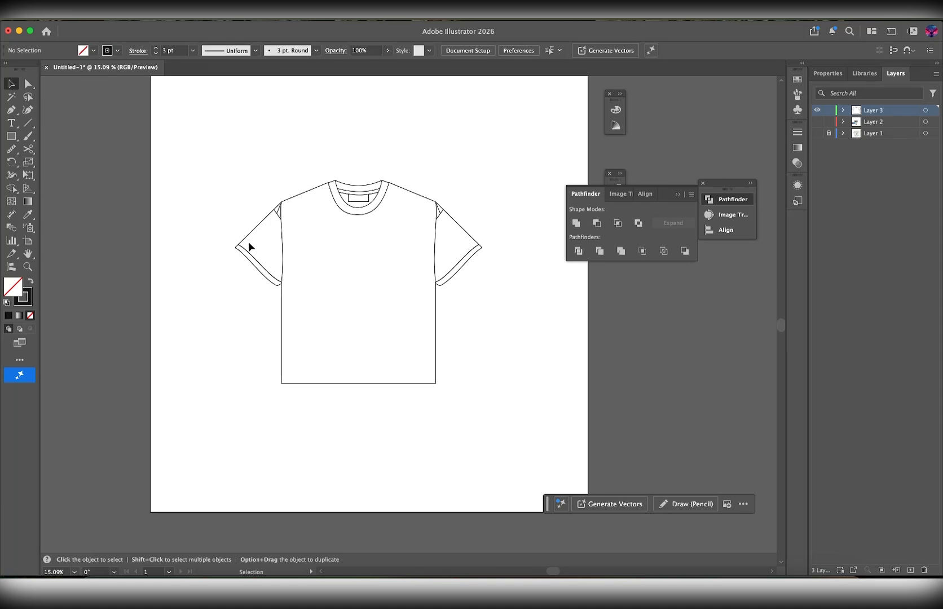
drag(218, 153, 511, 411)
scroll(511, 415, right, 5)
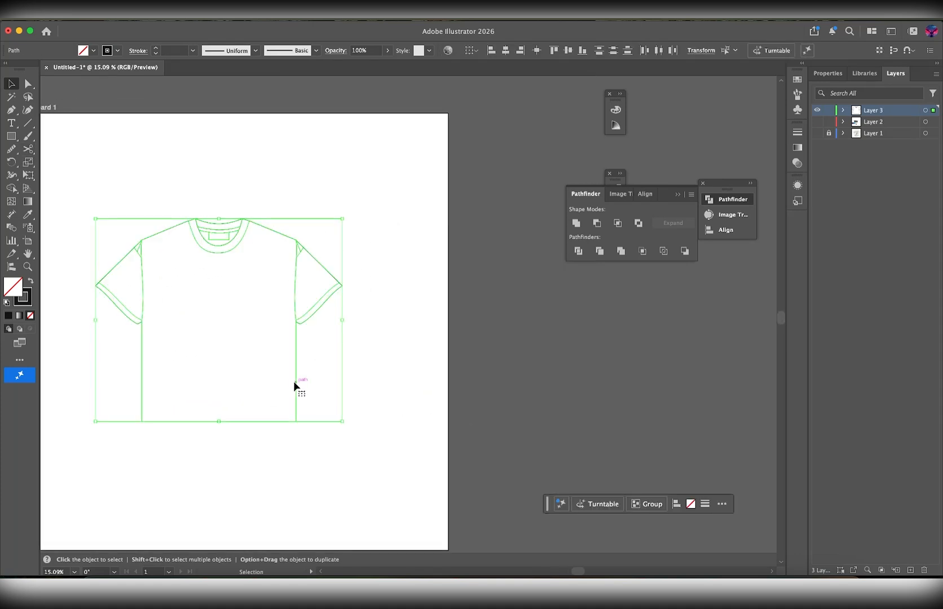
drag(297, 386, 649, 420)
scroll(596, 382, right, 4)
click(577, 377)
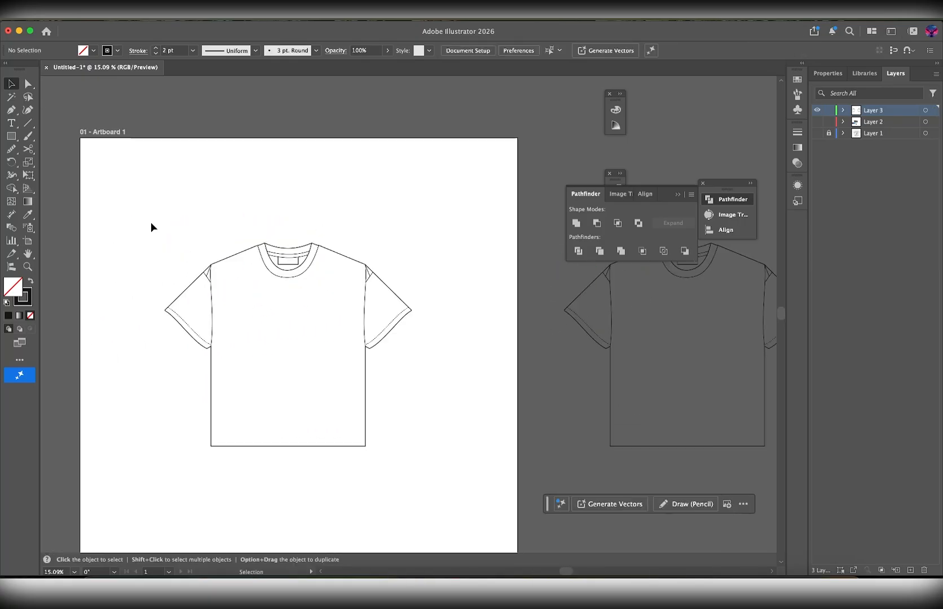
- Group all the paths of the original T-shirt drawing on the artboard
drag(151, 222, 395, 454)
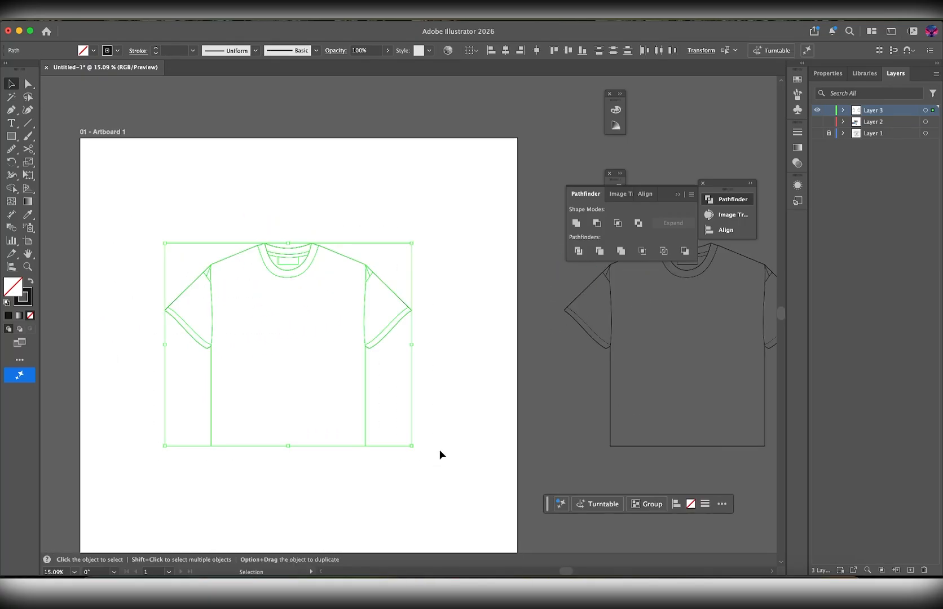
key(super+g)
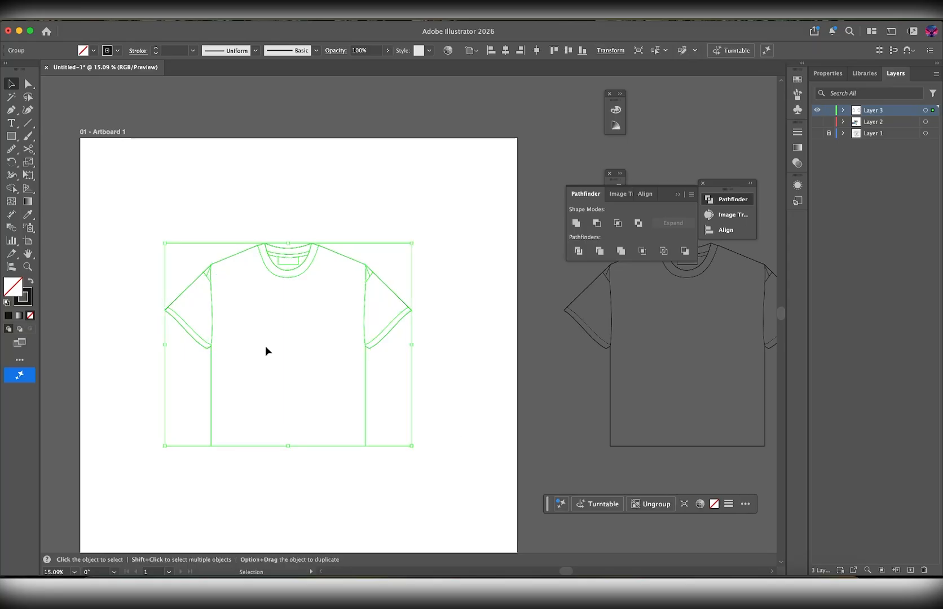
scroll(265, 346, up, 5)
click(216, 349)
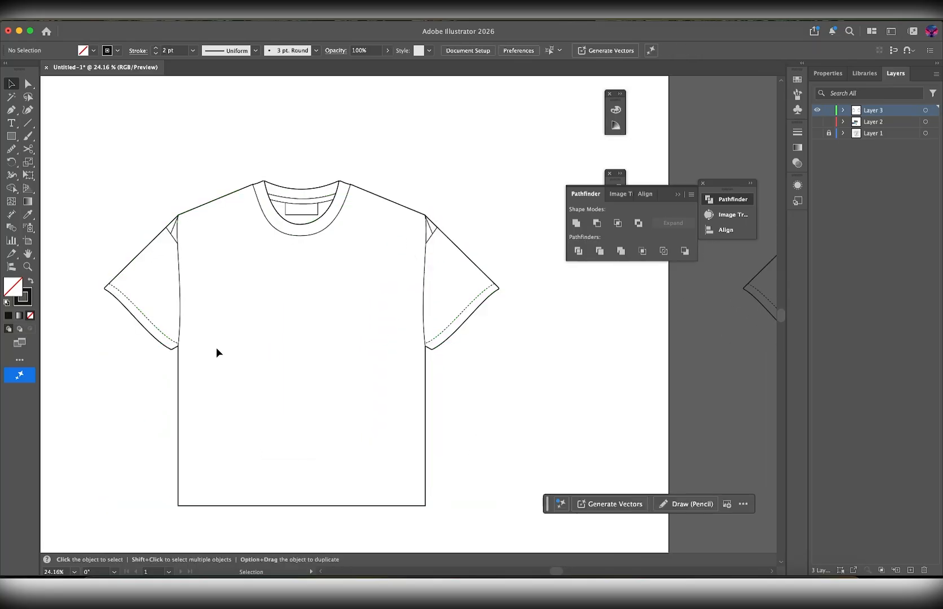
- Prepare the Rectangle tool with a bright red fill and no stroke
click(13, 140)
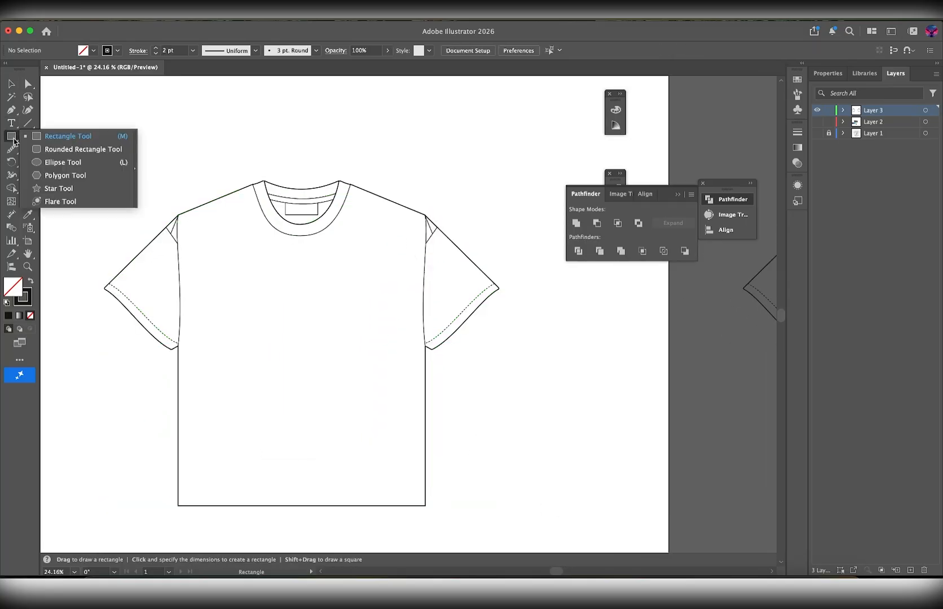
click(49, 136)
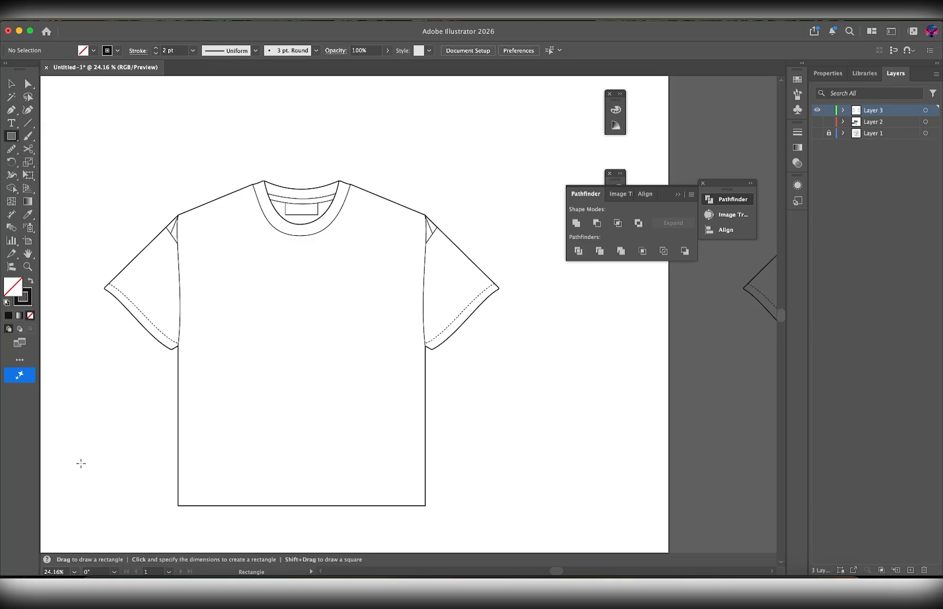
click(30, 282)
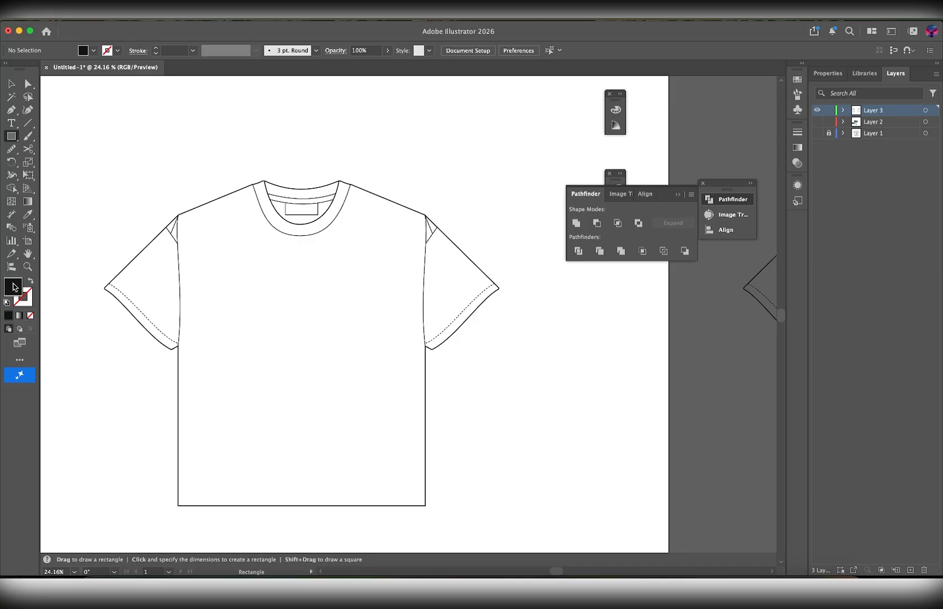
double_click(13, 287)
click(726, 214)
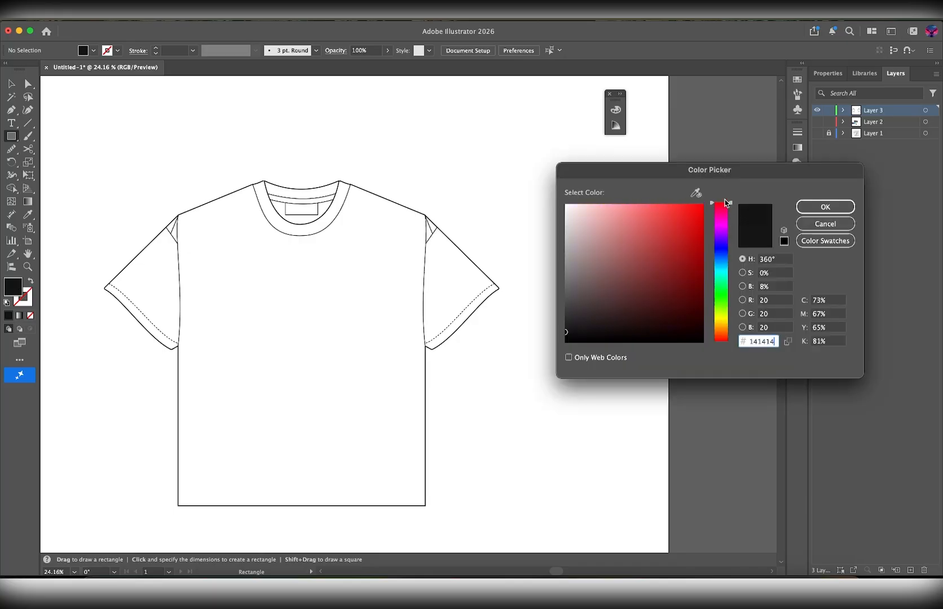
click(702, 204)
click(824, 206)
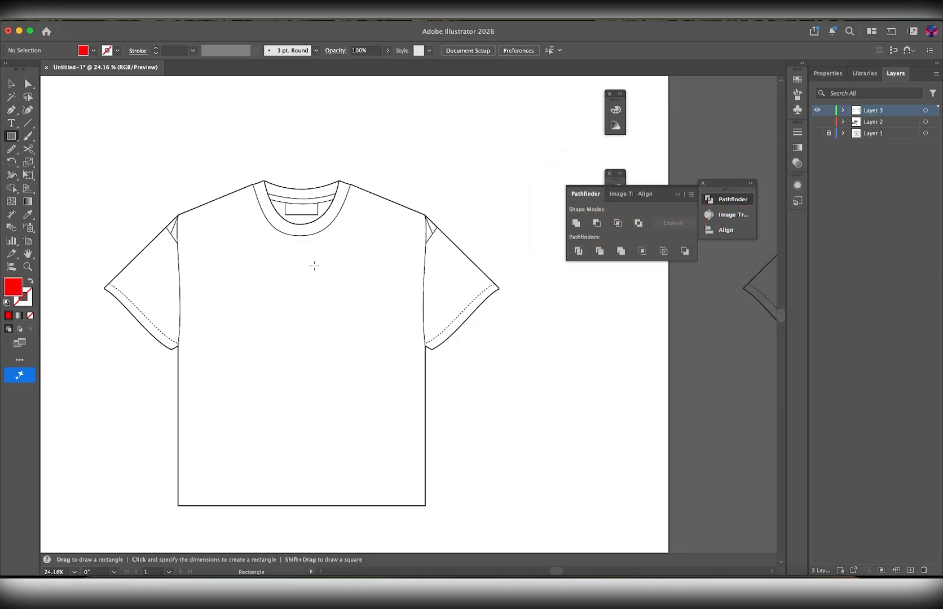
- Draw a red rectangle about 2061 by 1877 px covering the whole T-shirt and send it to the back
scroll(314, 265, down, 2)
drag(151, 167, 457, 444)
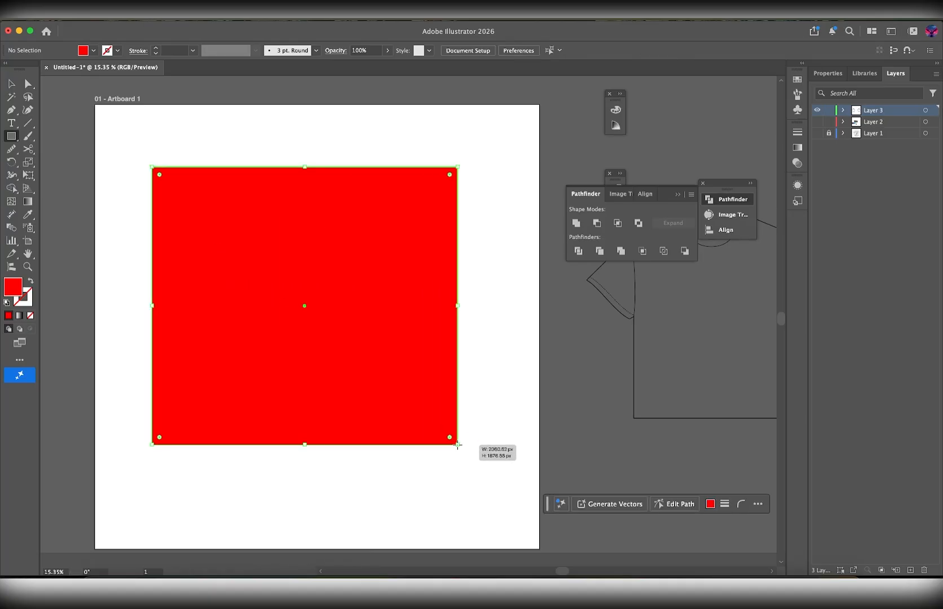
right_click(328, 311)
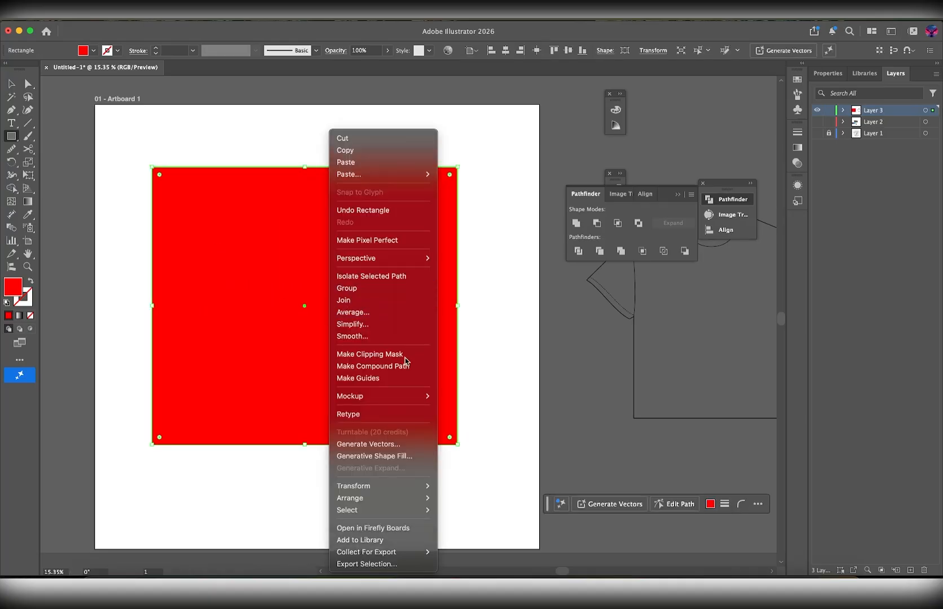
mouse_move(406, 489)
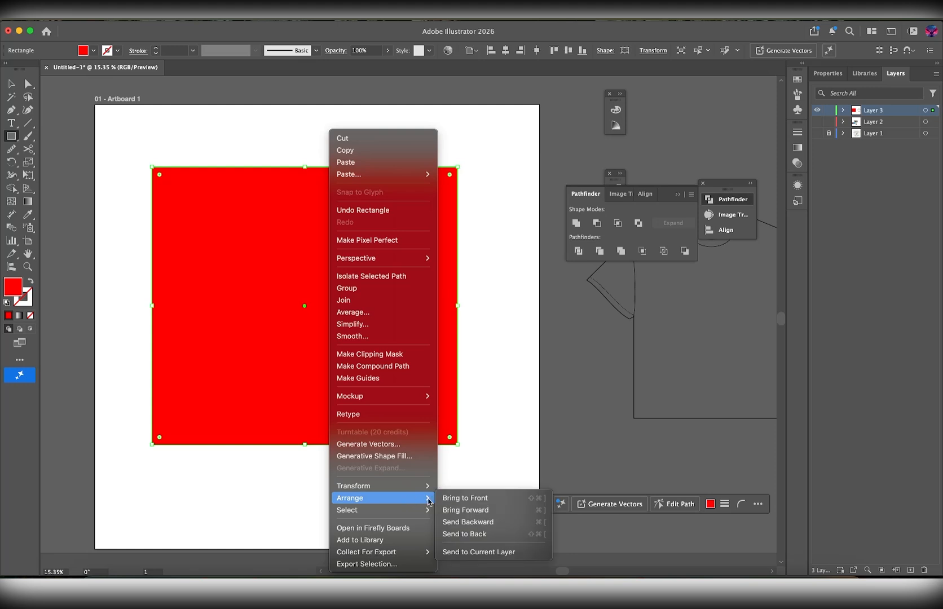
click(474, 533)
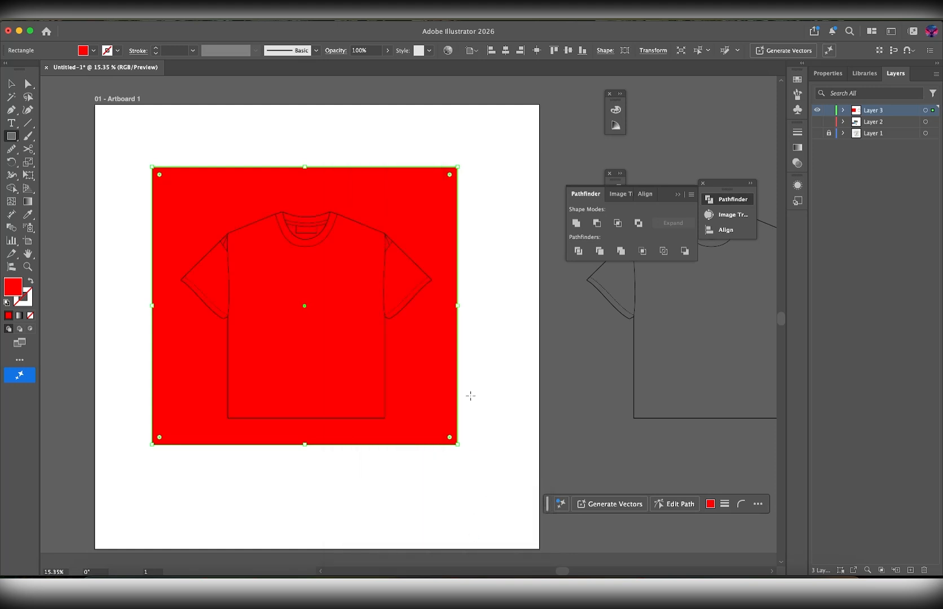
key(v)
click(495, 355)
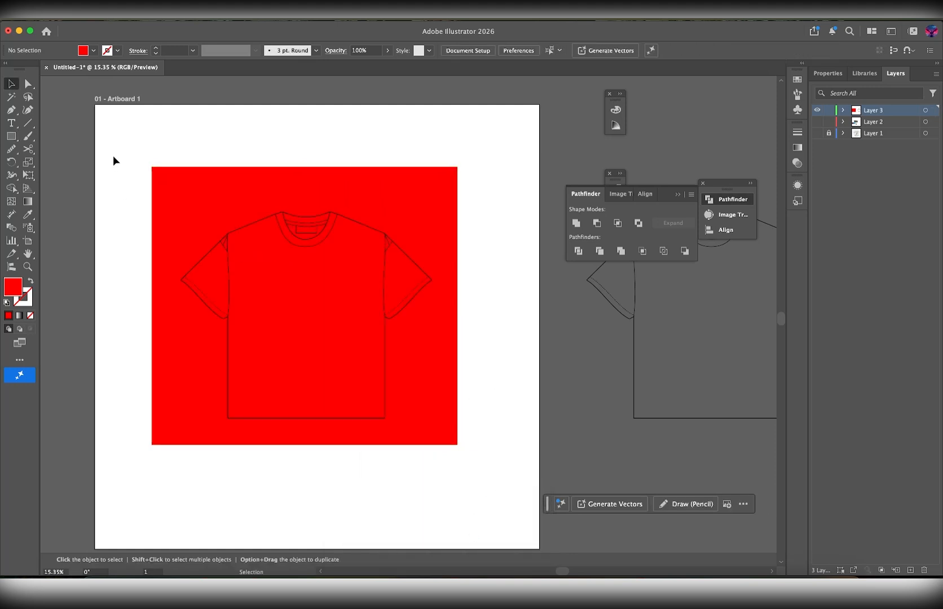
- Remove the part of the red rectangle outside the T-shirt outline with Shape Builder
drag(129, 131, 527, 480)
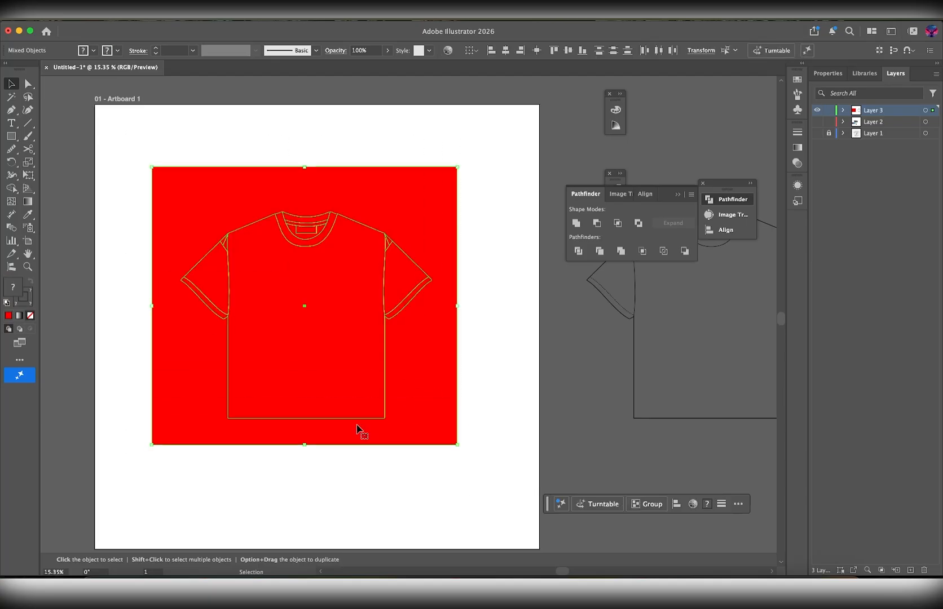
key(shift+m)
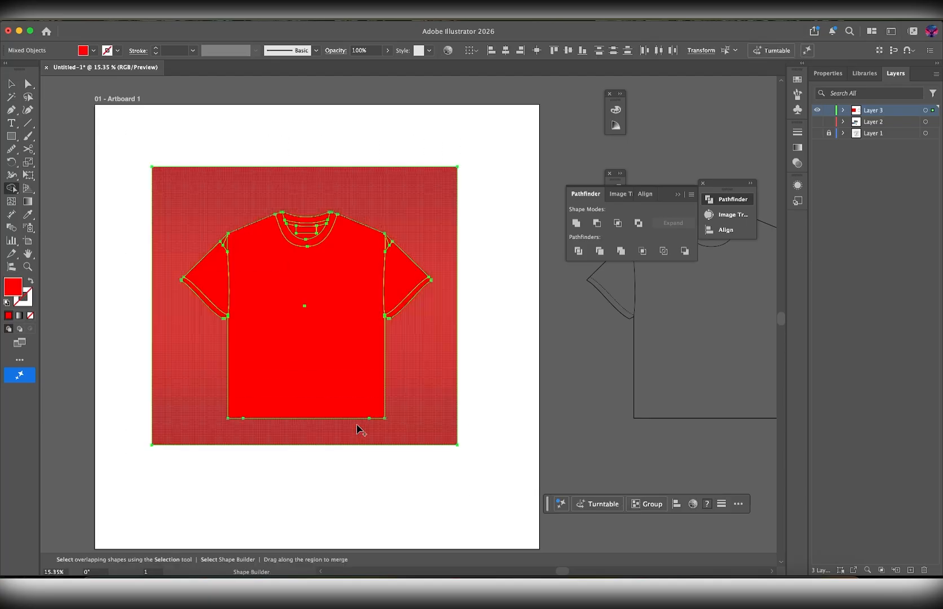
alt+click(413, 376)
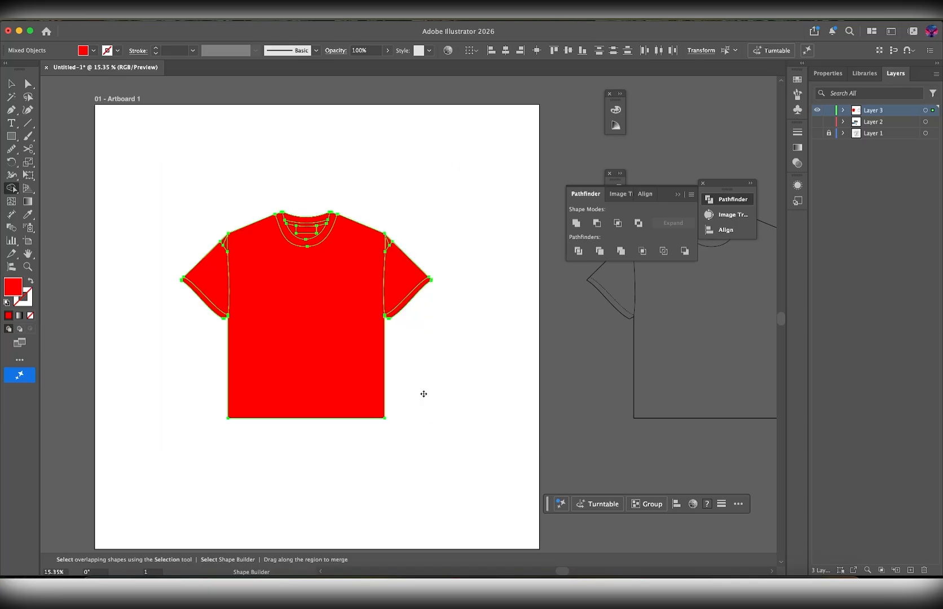
key(v)
click(426, 374)
scroll(397, 376, up, 5)
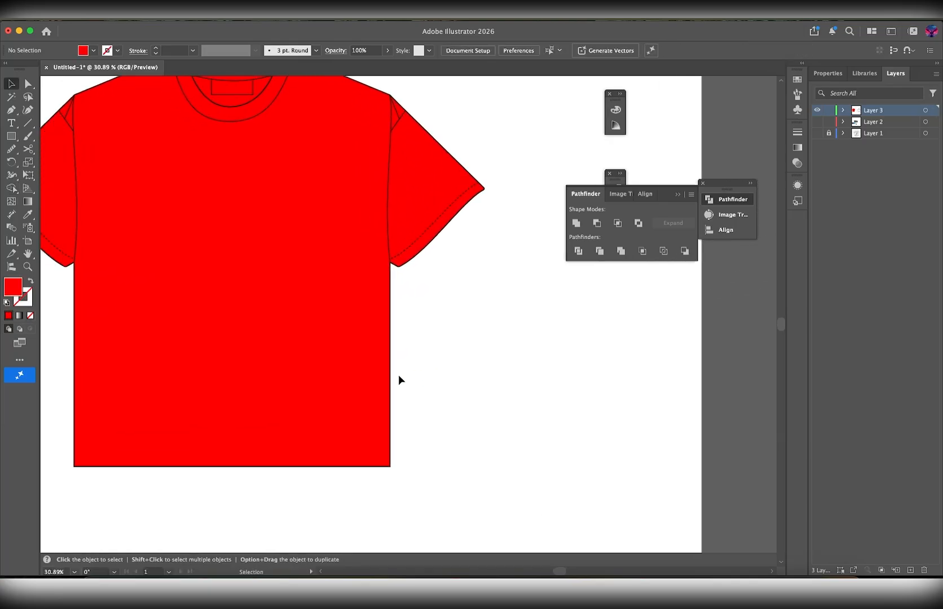
scroll(399, 376, left, 5)
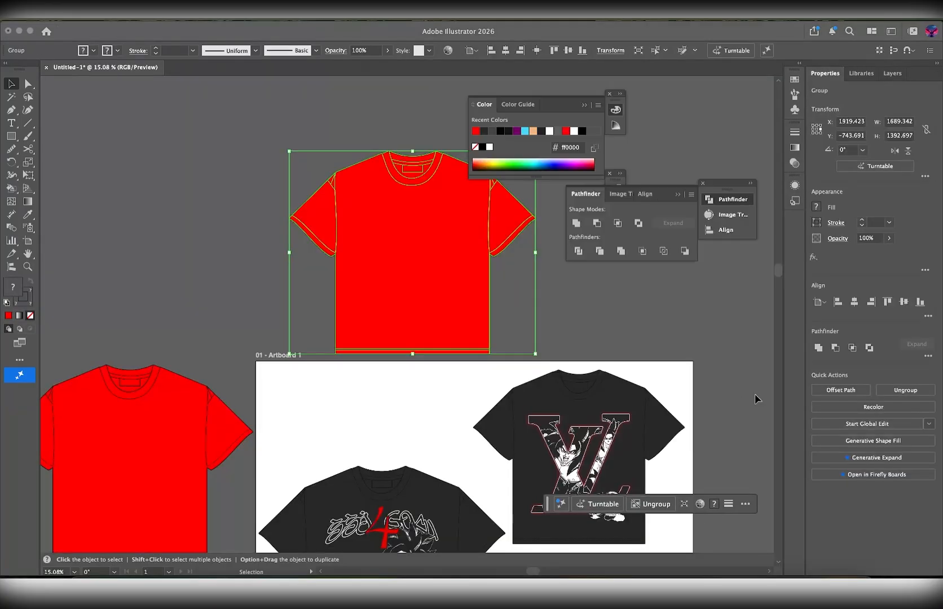
- Convert the T-shirt group to Live Paint and fill the inner back area around the neck label with dark red C1272D
scroll(521, 315, up, 5)
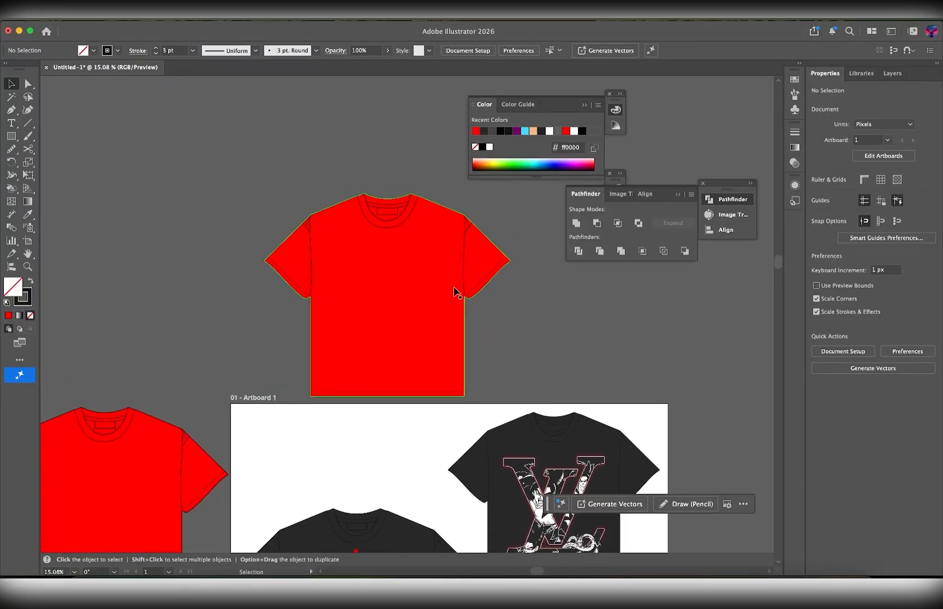
scroll(415, 298, up, 2)
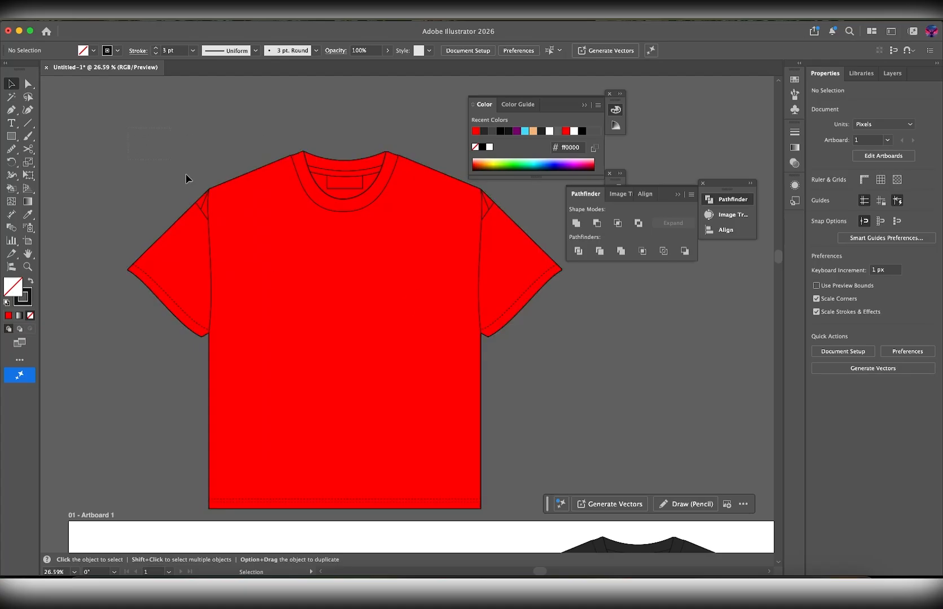
drag(516, 483, 516, 483)
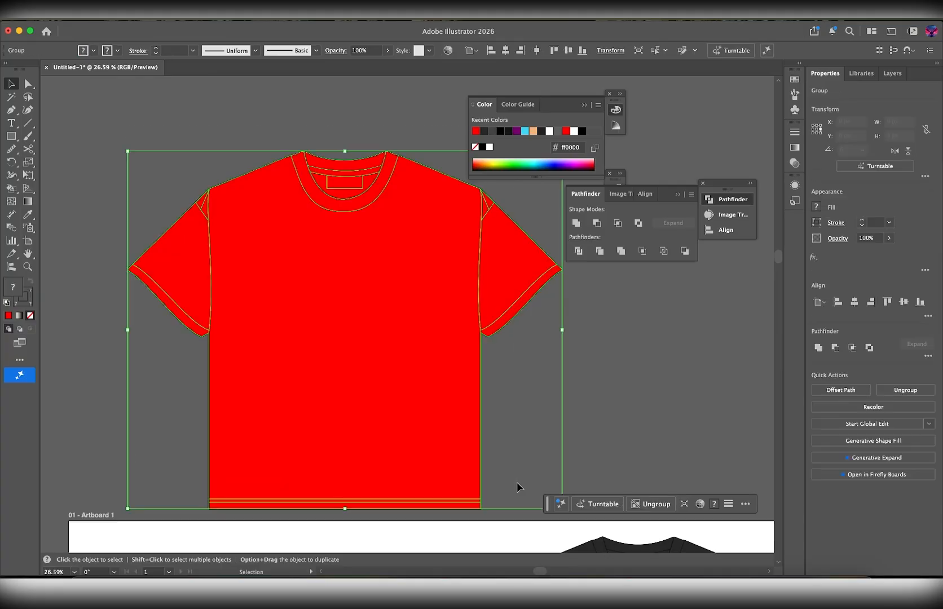
scroll(439, 479, right, 1)
key(k)
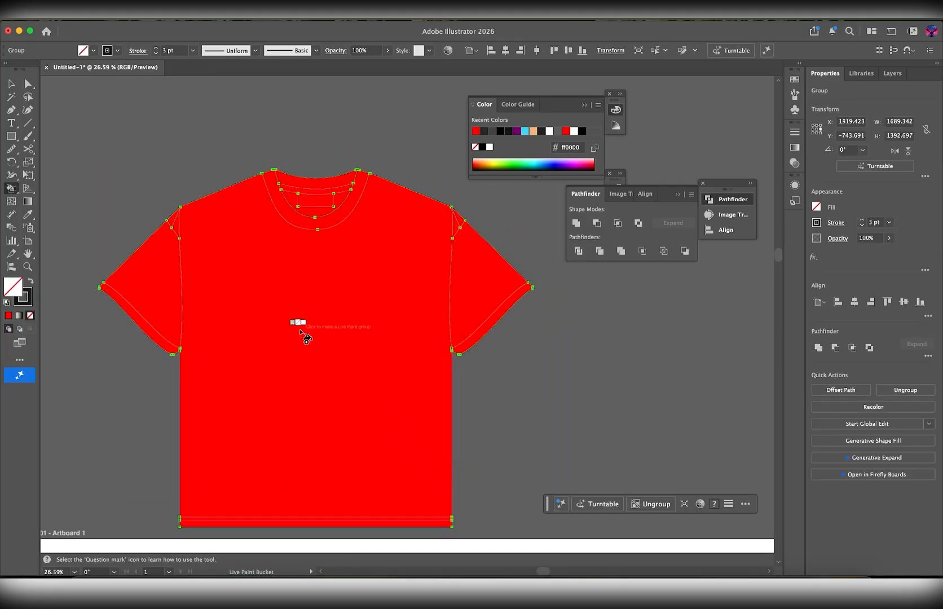
key(d)
key(Right)
key(Right)
key(Right)
key(Right)
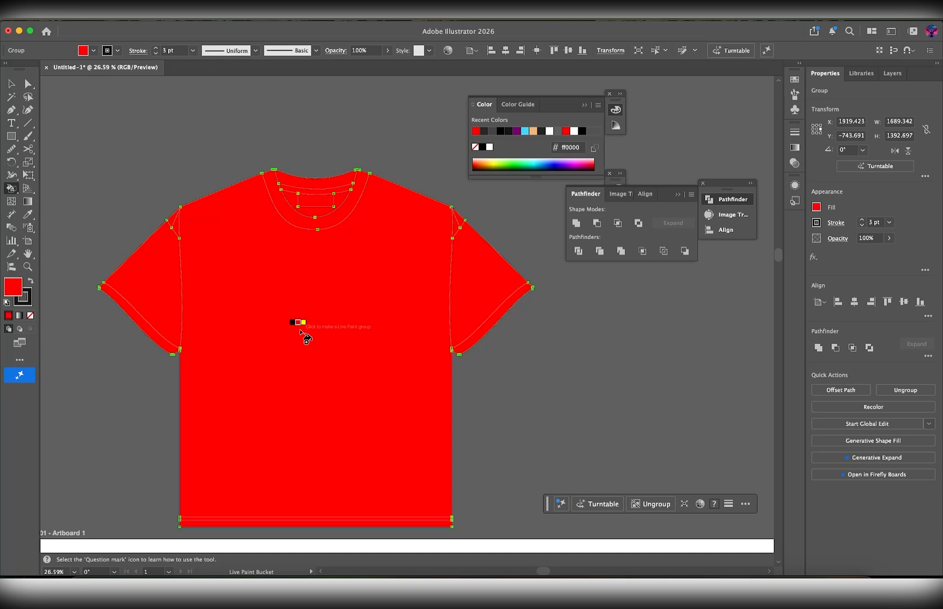
key(Right)
key(Right)
key(Right)
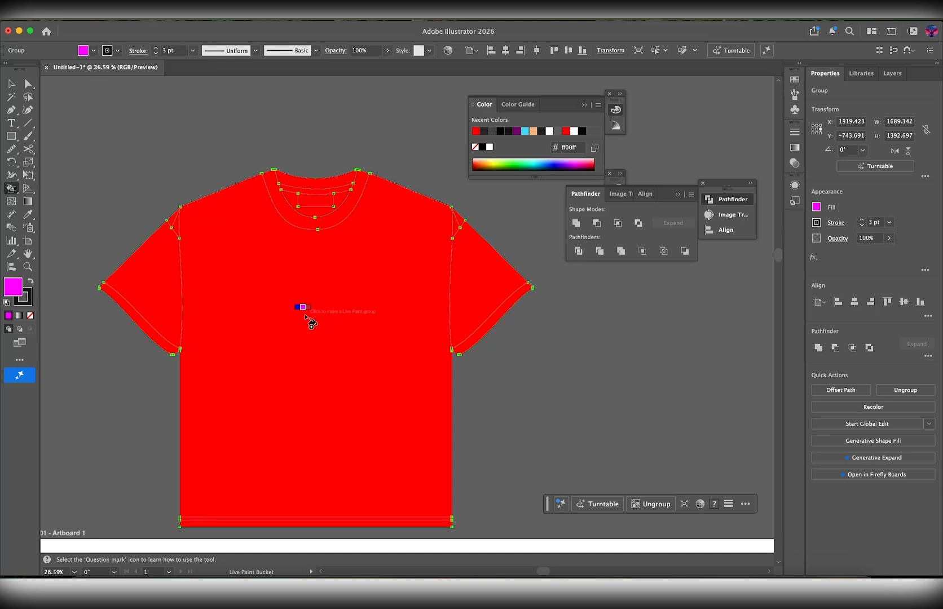
key(Right)
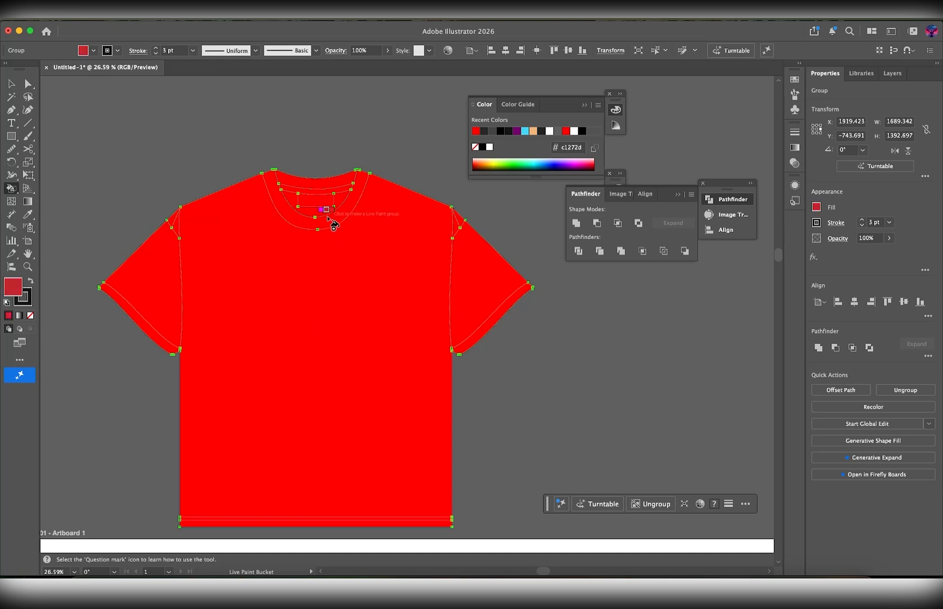
scroll(316, 214, up, 5)
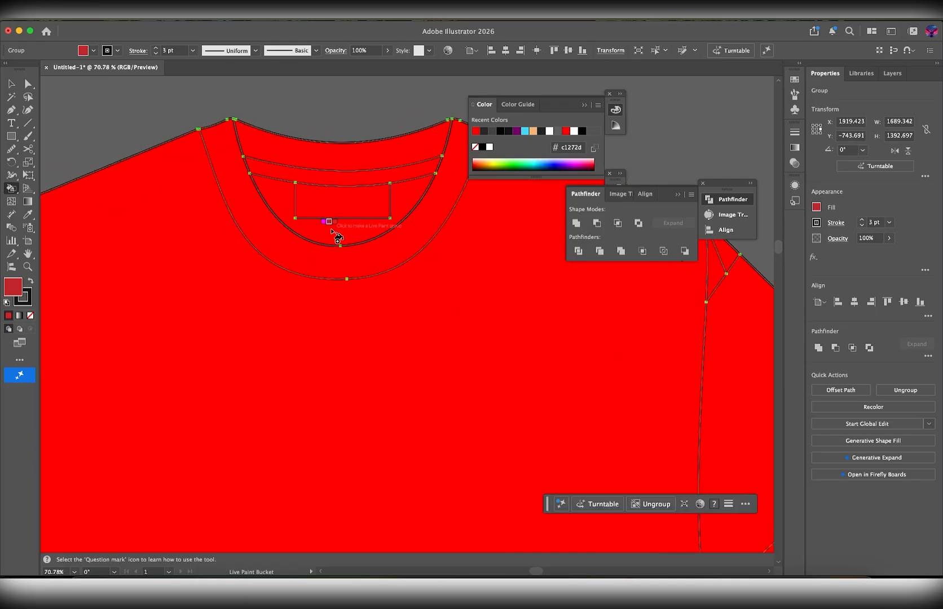
click(337, 231)
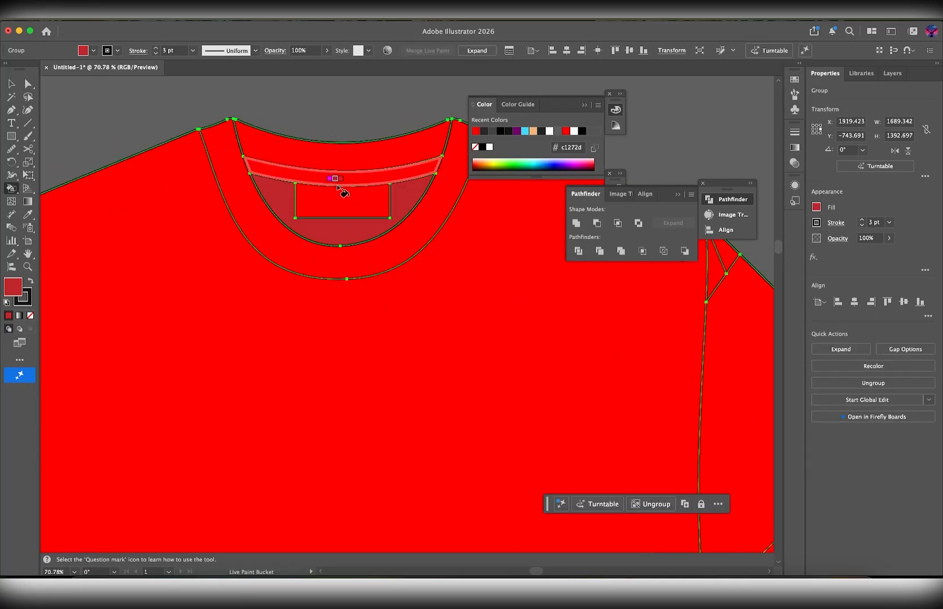
- Fill the rectangular neck label with light grey CCCCCC using the Live Paint Bucket
key(Right)
key(Right)
key(Right)
key(Right)
key(Right)
key(Right)
key(Right)
key(Right)
key(Right)
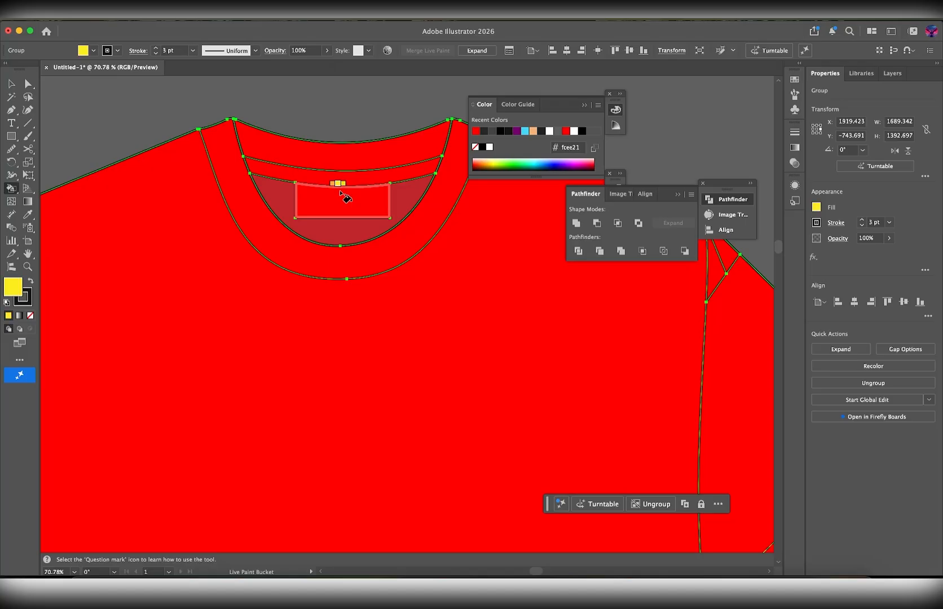
key(Right)
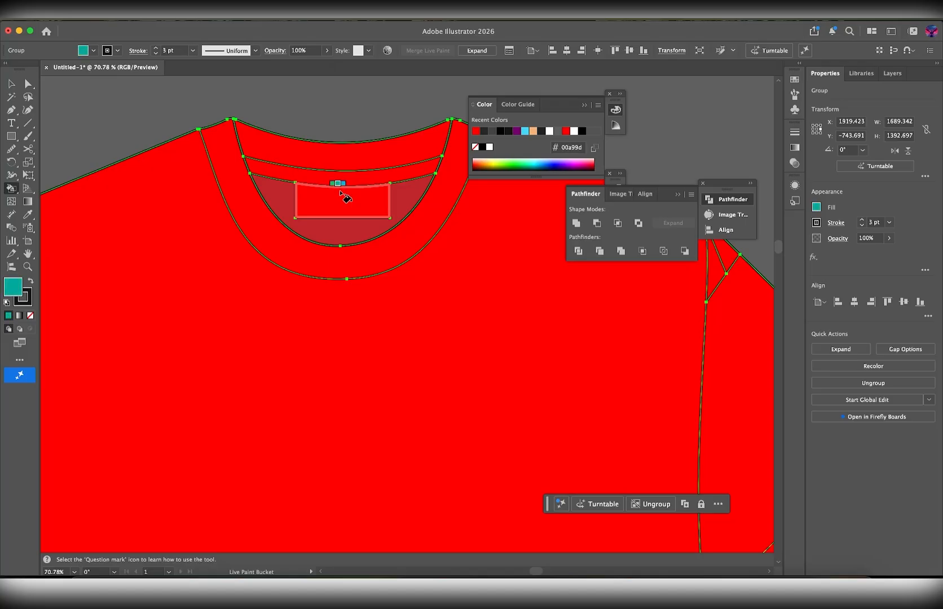
key(Right)
key(Right)
key(Right)
key(Right)
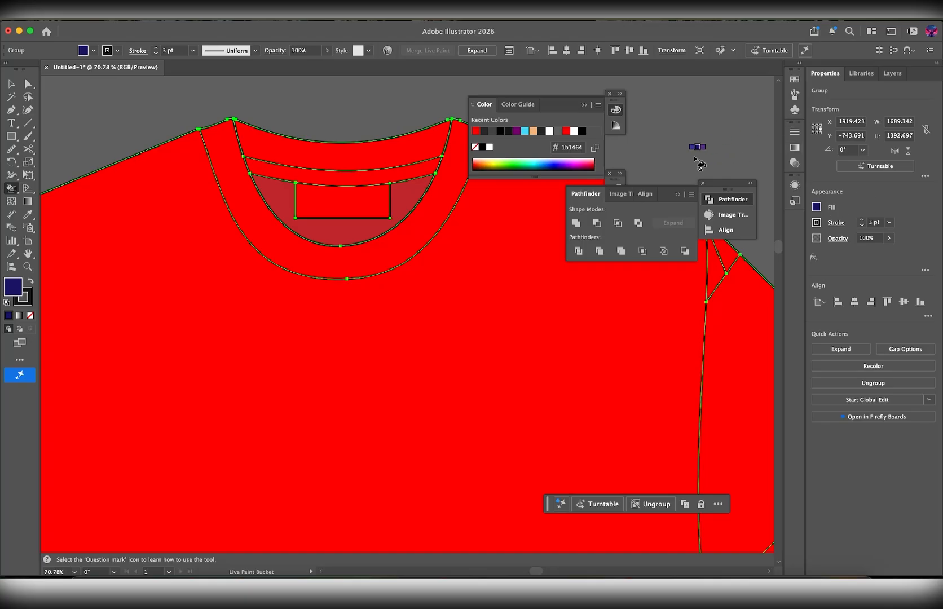
click(796, 80)
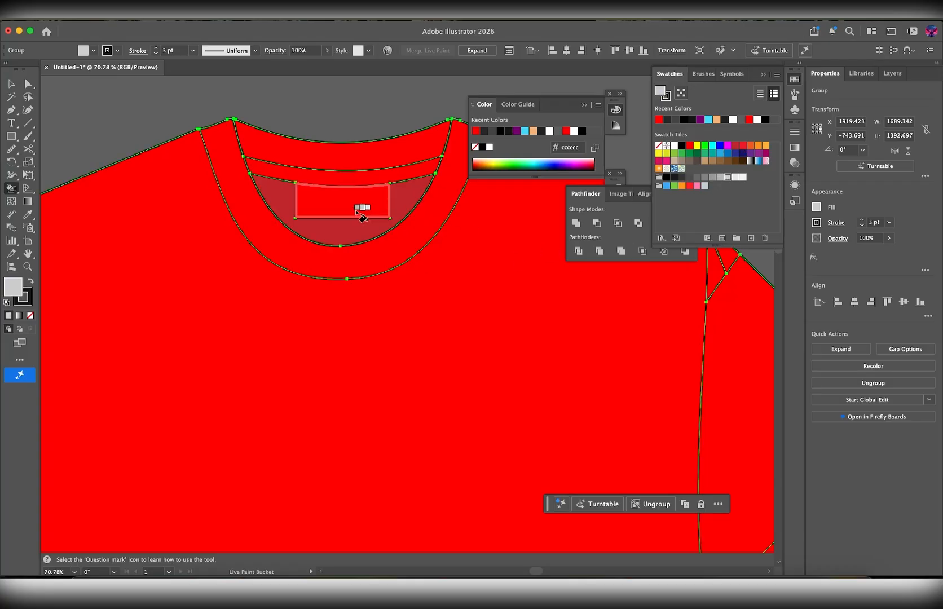
click(350, 205)
- Try filling the shirt's front body with very light grey F2F2F2, and undo that fill
scroll(407, 307, down, 3)
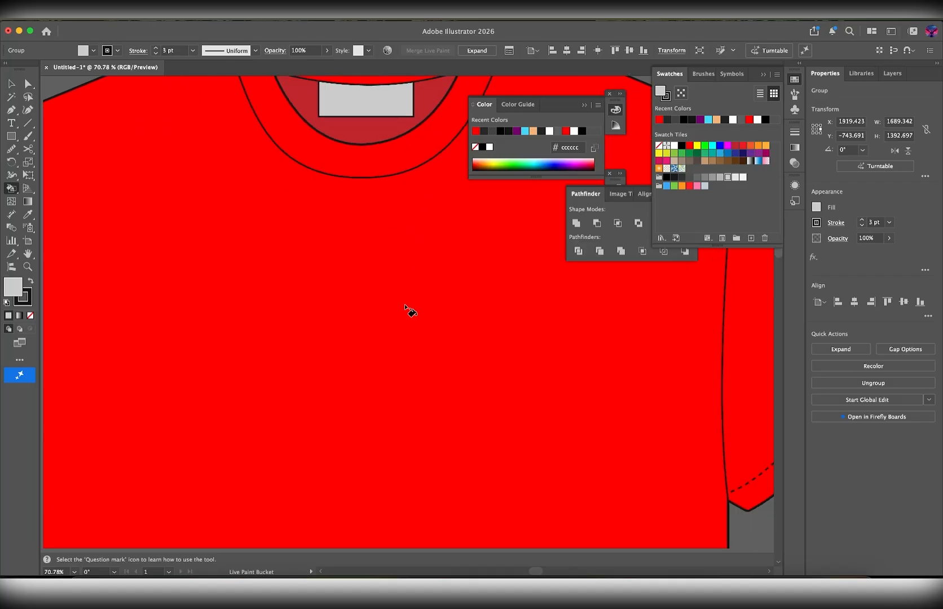
scroll(407, 308, up, 2)
scroll(405, 305, down, 3)
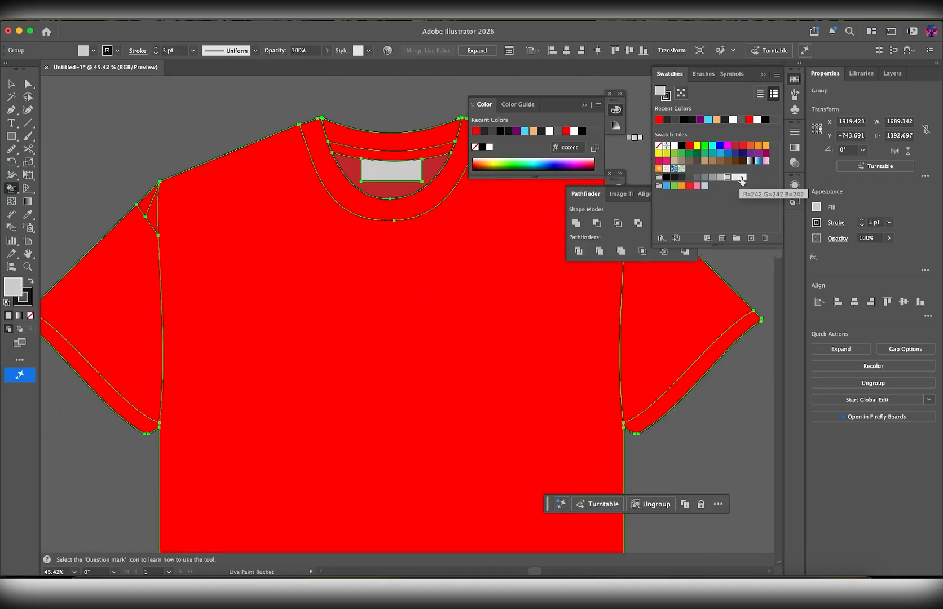
click(415, 367)
scroll(401, 373, down, 3)
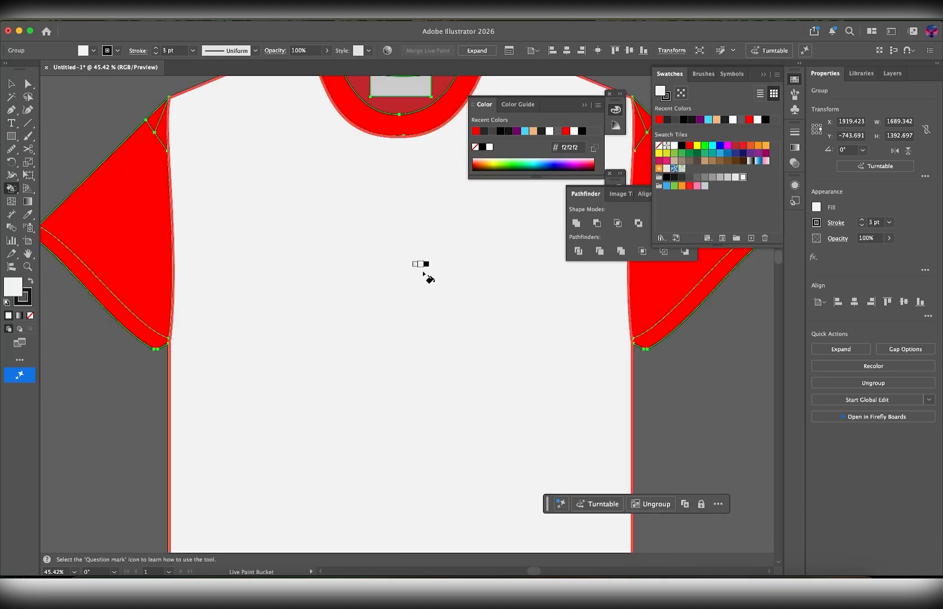
key(super+z)
- Fill the shirt's front body and both sleeves with light grey E6E6E6, leaving the collar and cuffs red
click(735, 178)
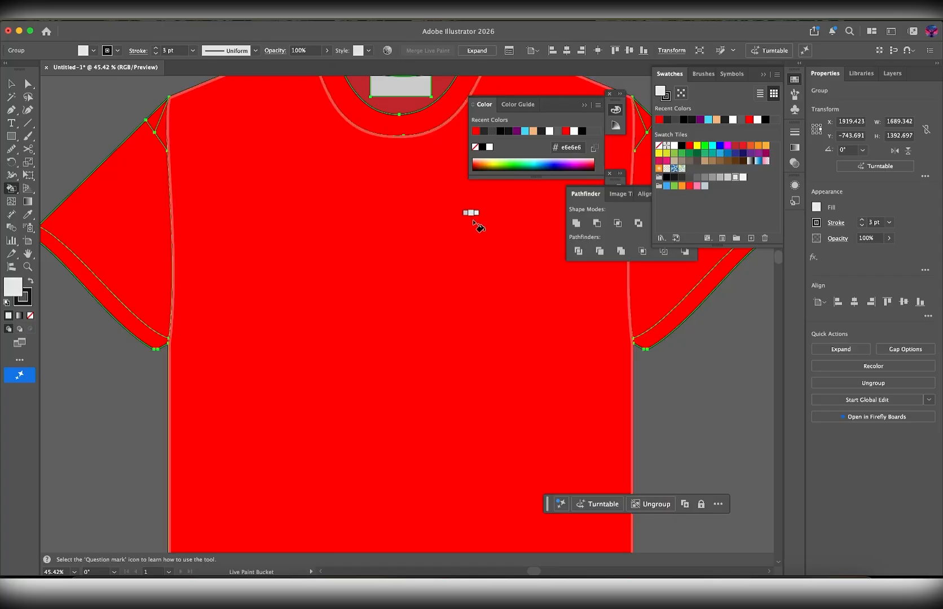
click(461, 235)
scroll(404, 305, up, 2)
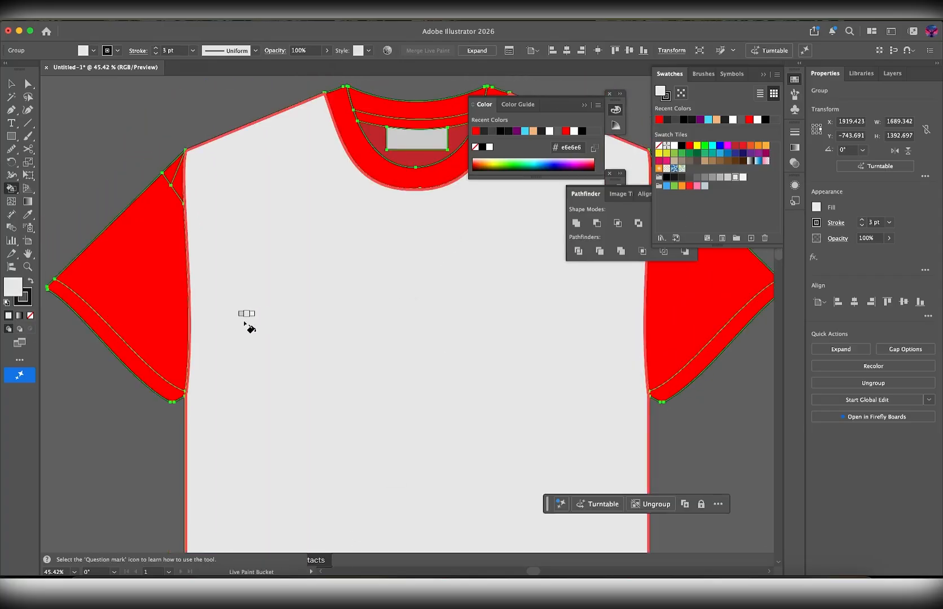
click(166, 298)
scroll(428, 277, right, 5)
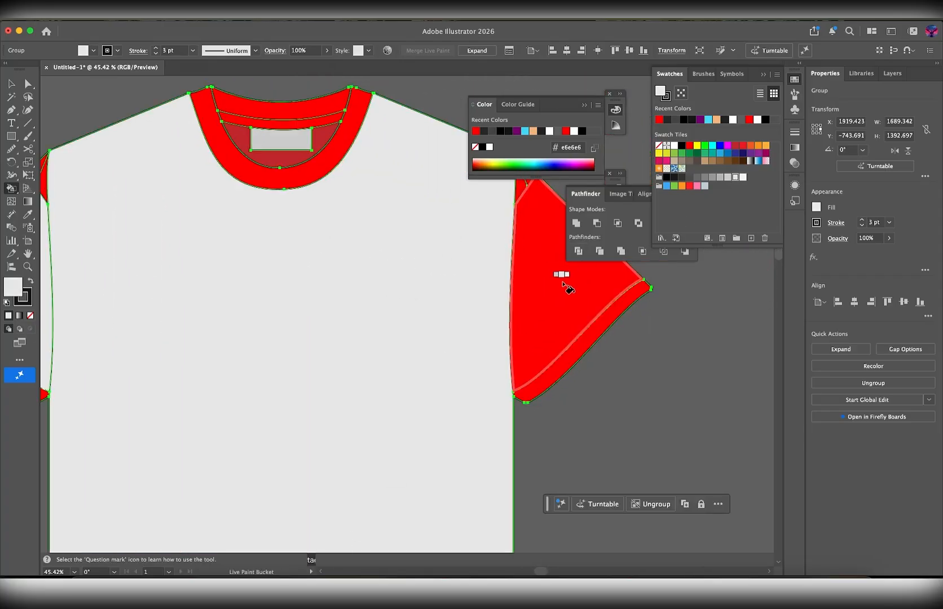
click(566, 287)
- Fill the small triangular panels at both shoulder seams with light grey E6E6E6
scroll(535, 277, up, 3)
scroll(535, 277, right, 1)
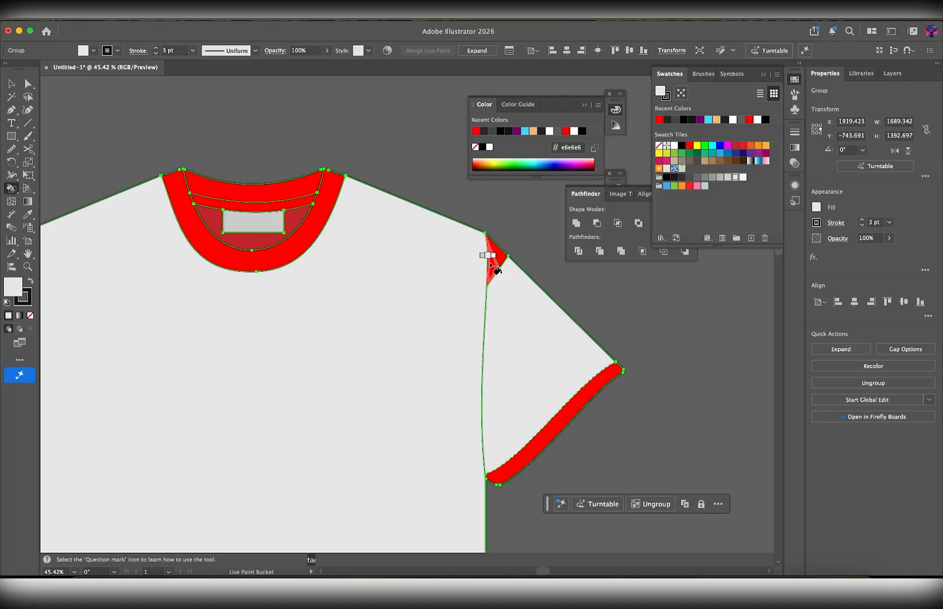
click(504, 262)
scroll(465, 280, left, 4)
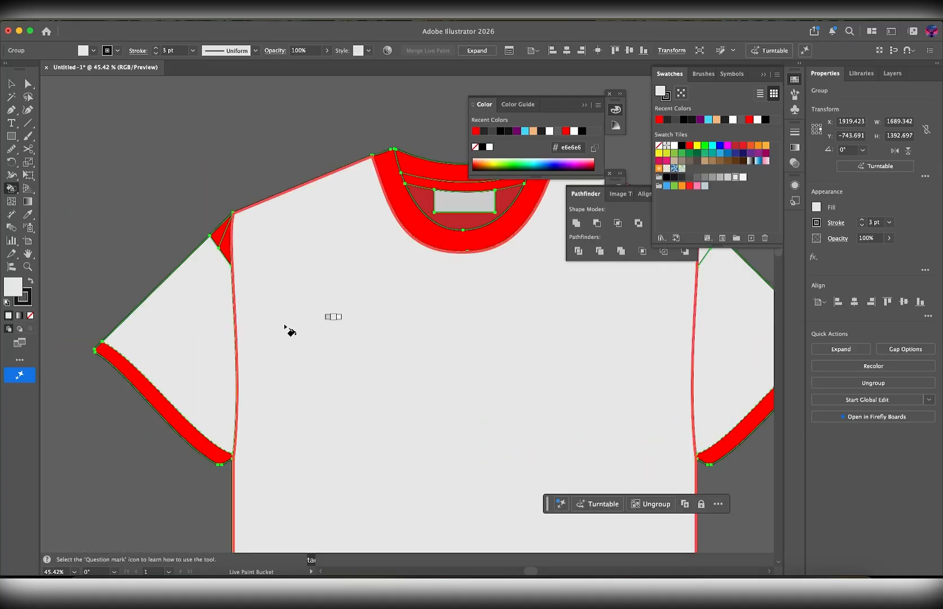
click(229, 251)
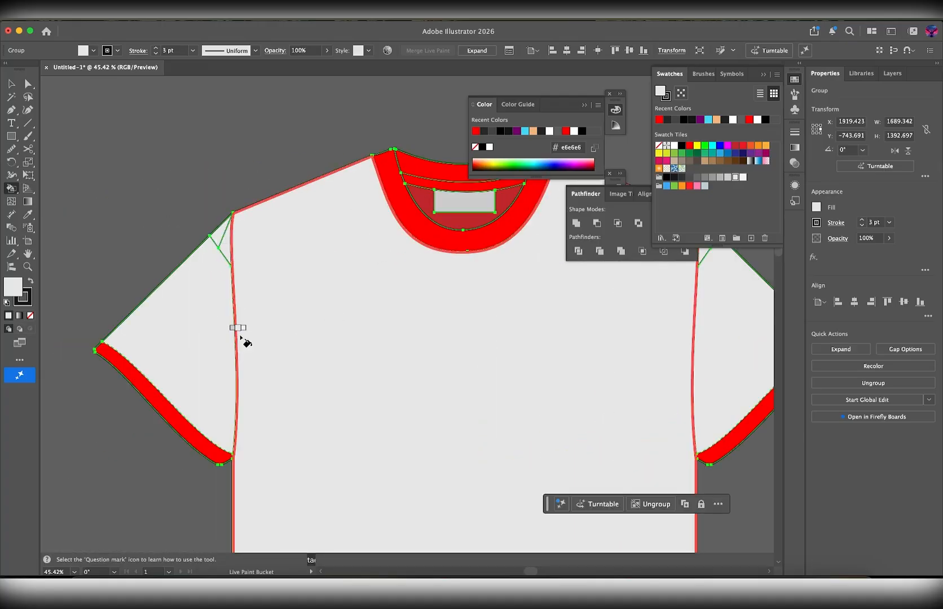
- Fill the strip between the hem's two dashed stitch lines with light grey E6E6E6 and deselect the shirt
scroll(248, 336, down, 5)
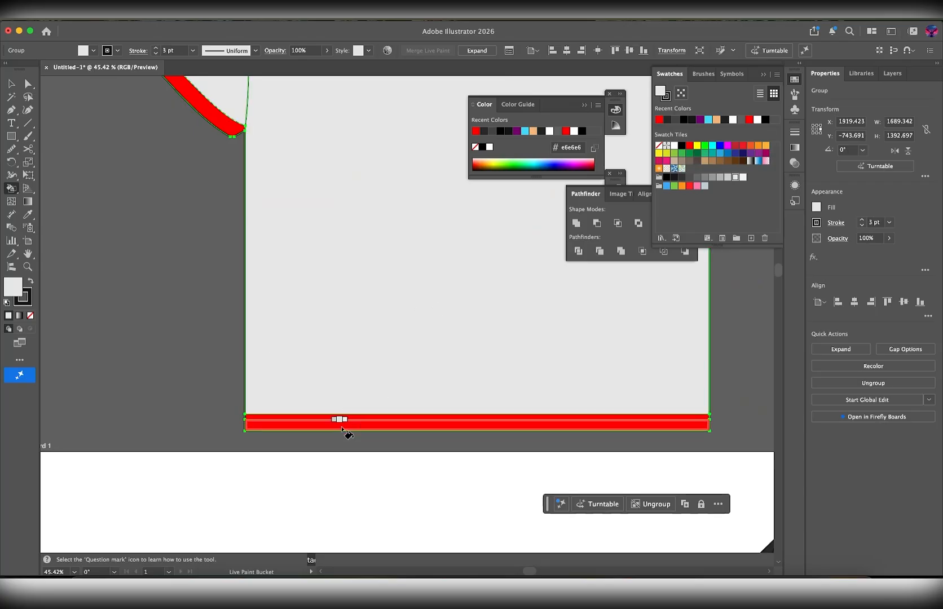
scroll(343, 423, up, 4)
scroll(448, 348, down, 5)
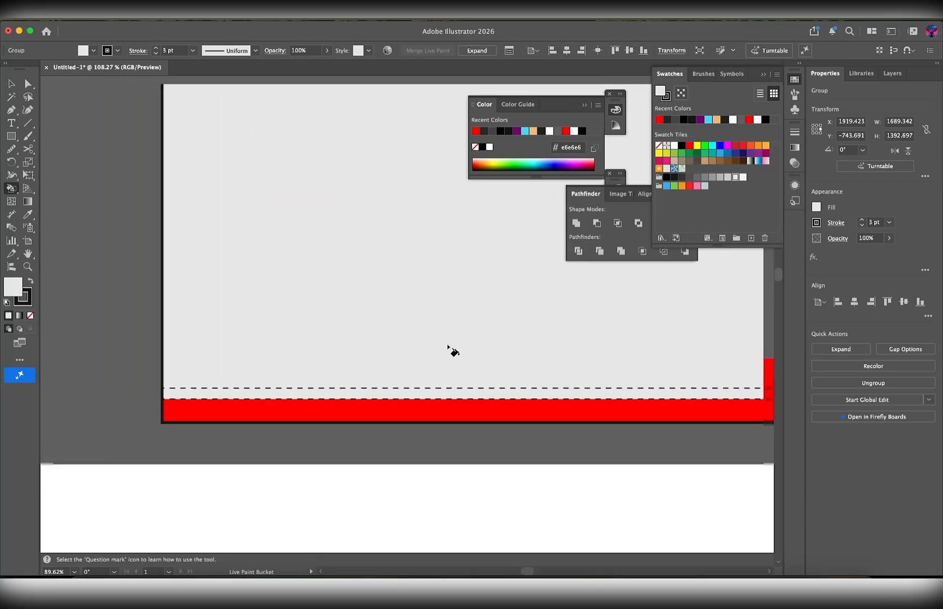
scroll(448, 348, down, 3)
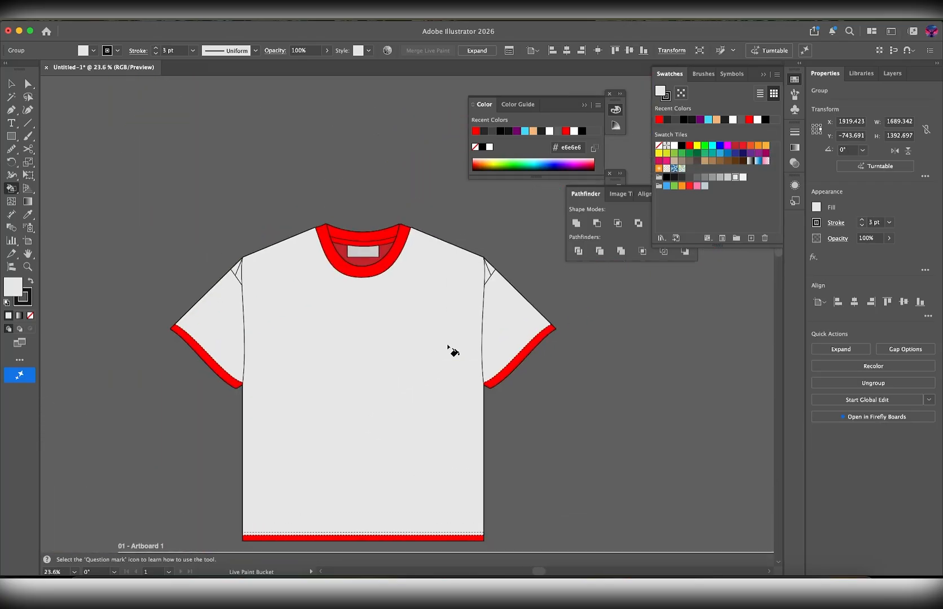
scroll(414, 292, up, 4)
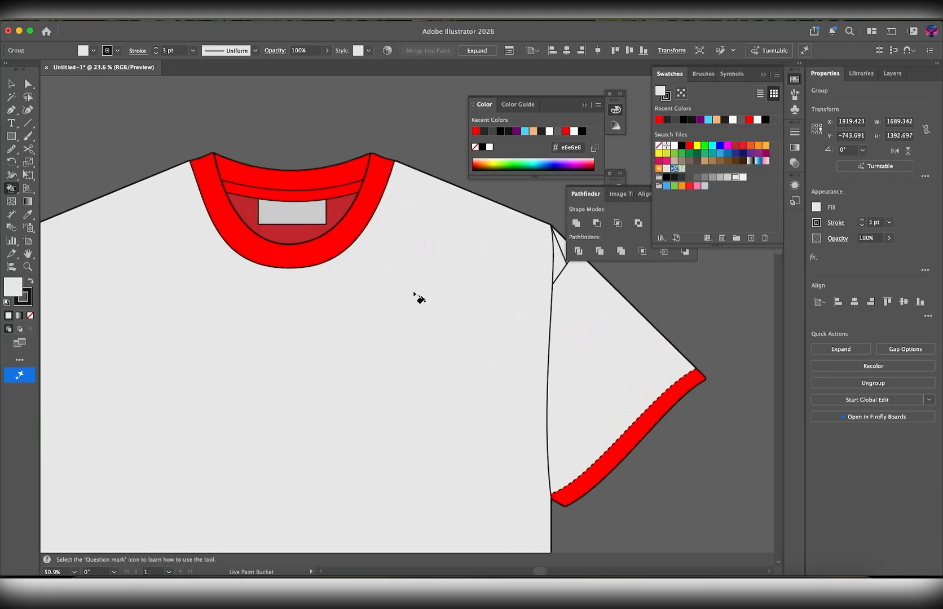
key(v)
click(677, 311)
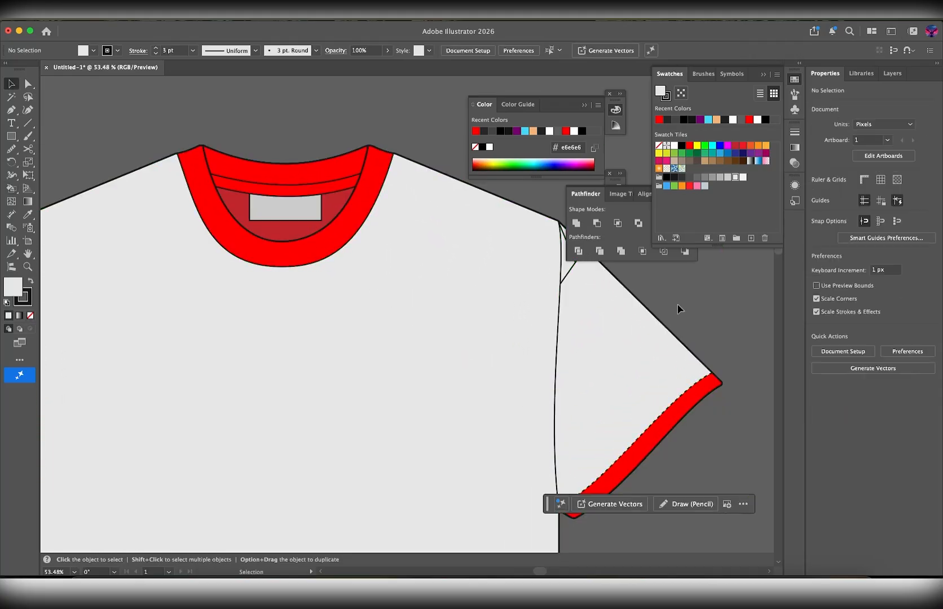
- Select the painted T-shirt, activate the Live Paint Bucket and show the related tools it is grouped with
scroll(478, 332, down, 2)
scroll(428, 355, down, 2)
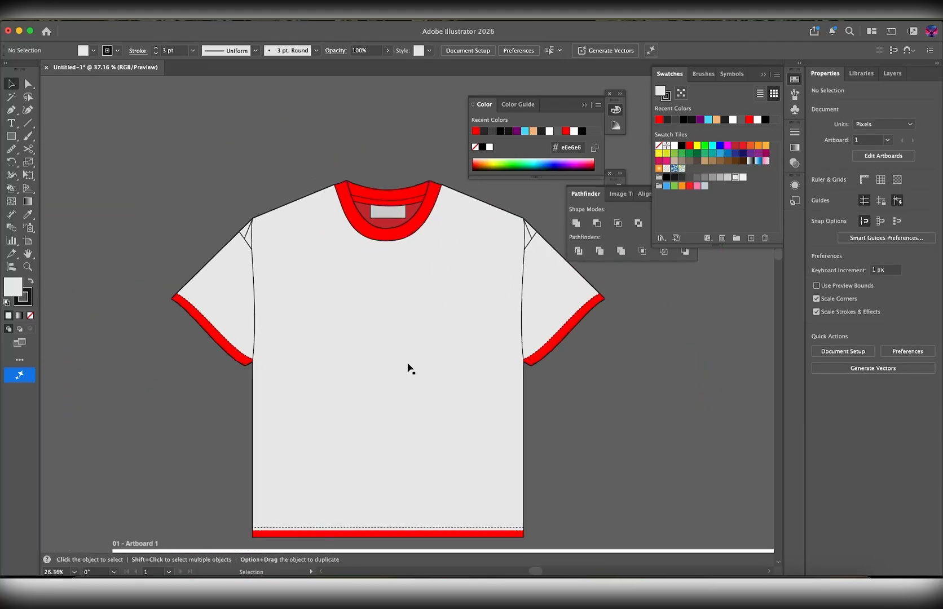
scroll(332, 389, down, 2)
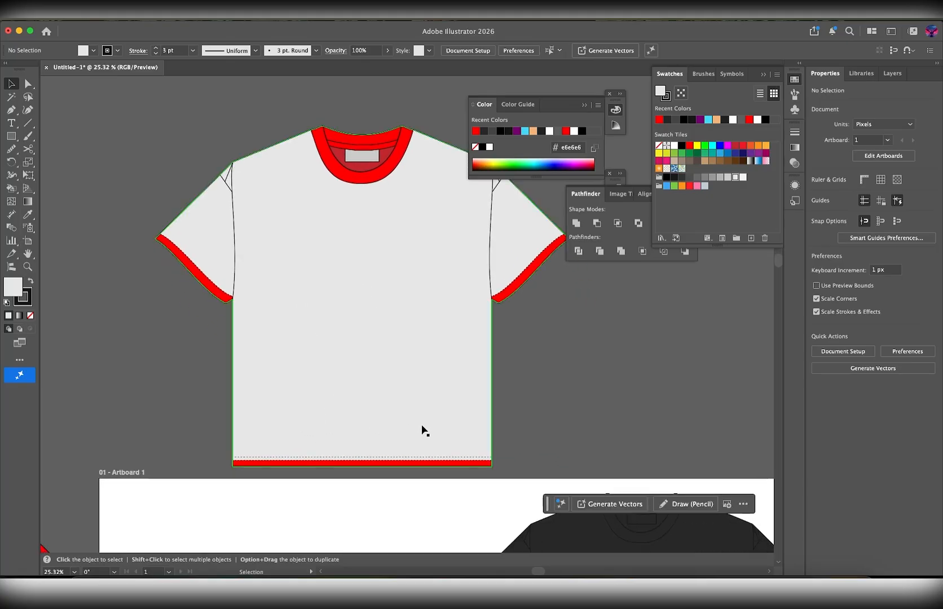
drag(207, 161, 454, 394)
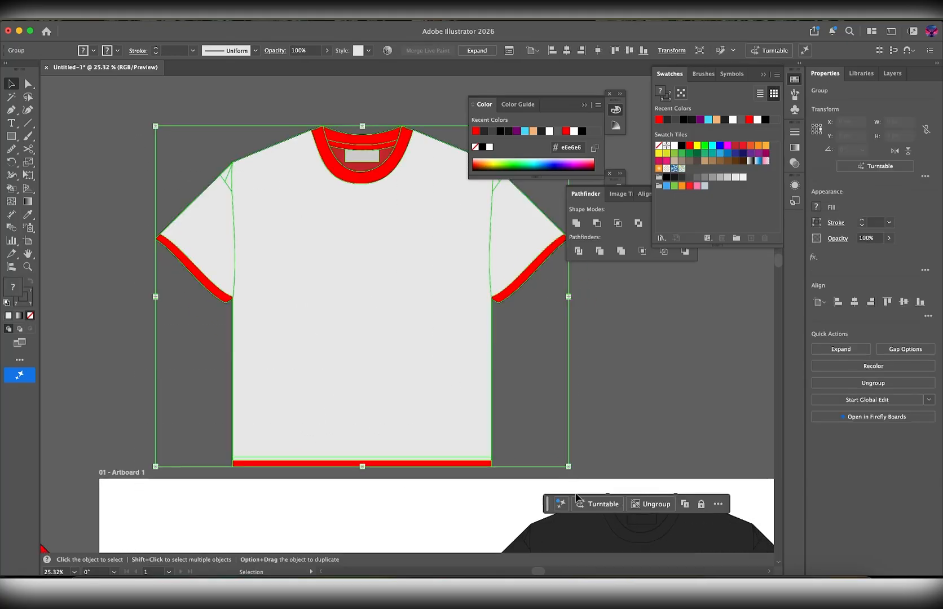
key(k)
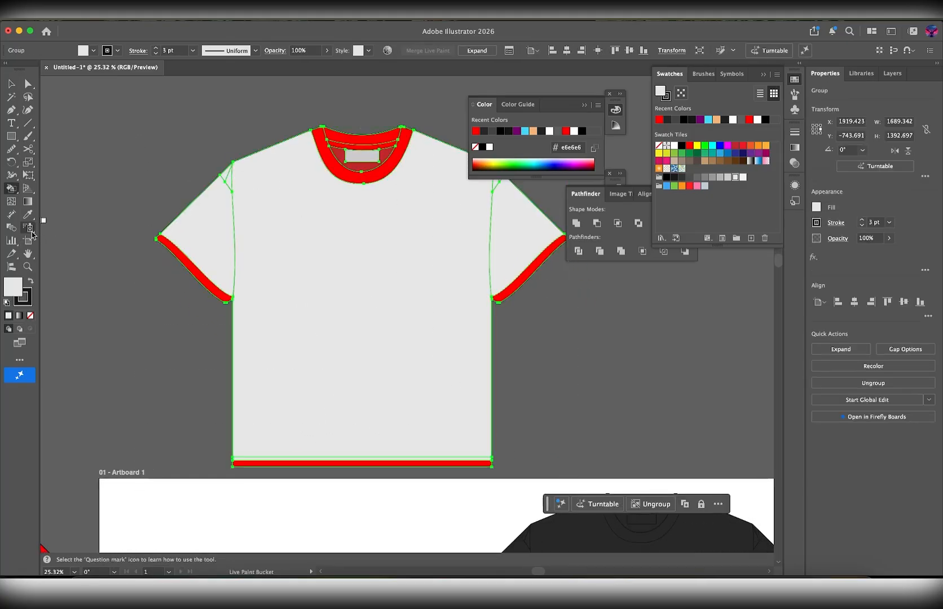
click(13, 192)
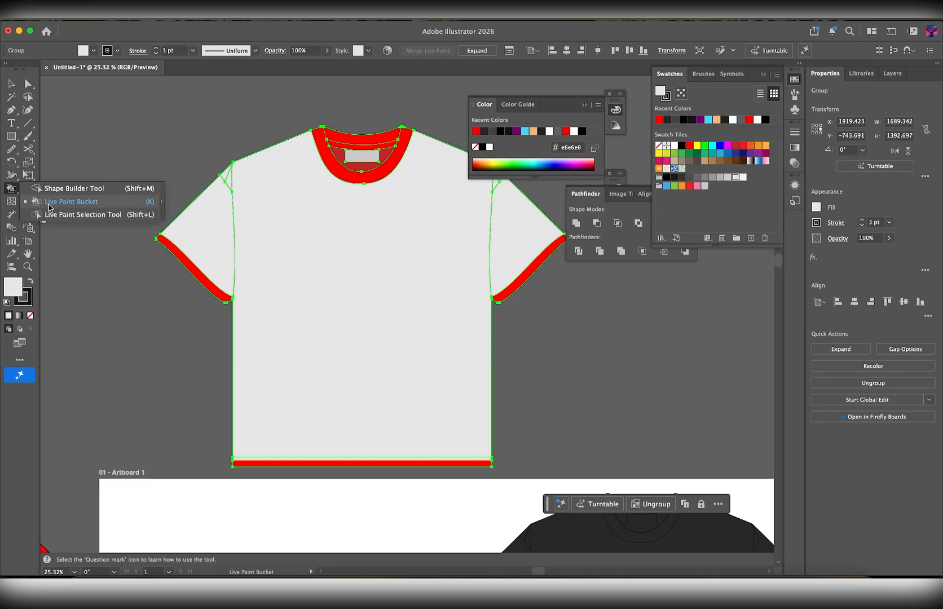
click(106, 299)
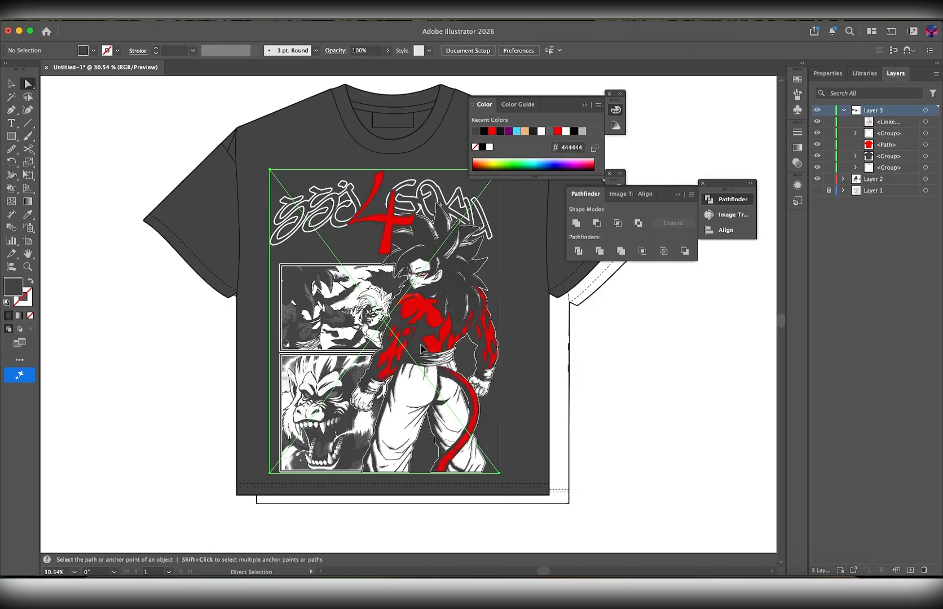
- Nudge the linked SSJ4 artwork up and right on the dark grey T-shirt, enlarge it slightly and deselect it
drag(420, 348, 430, 343)
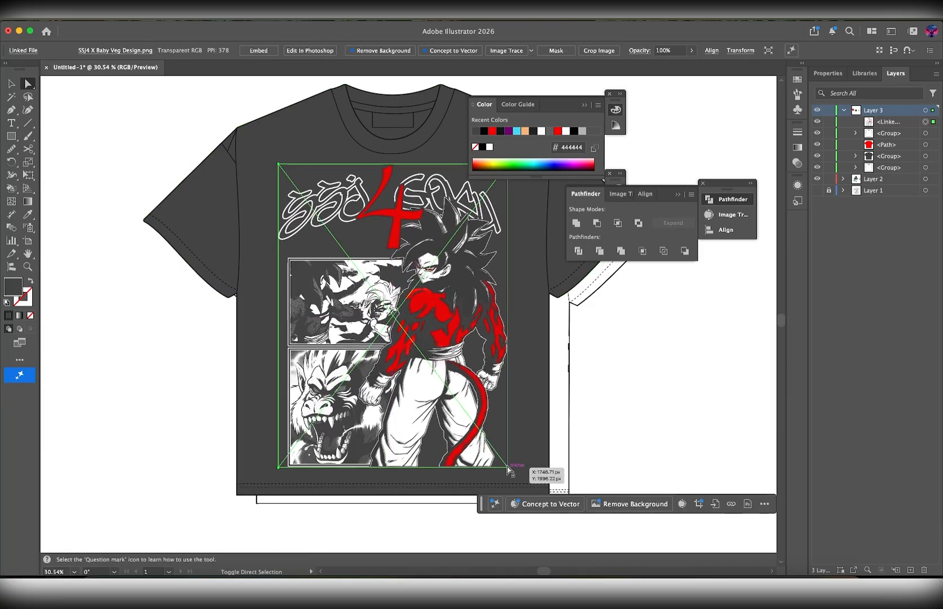
key(v)
drag(507, 467, 513, 476)
click(604, 376)
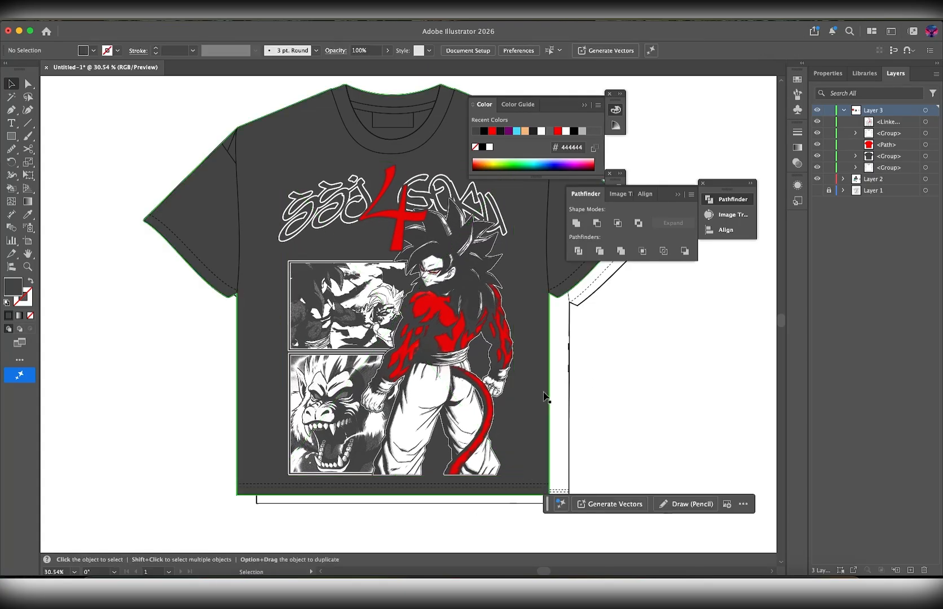
- Copy the linked Kill Bill artwork from inside the black shirt group partly hidden behind the red T-shirt, and leave the group
scroll(545, 395, up, 3)
scroll(499, 386, down, 8)
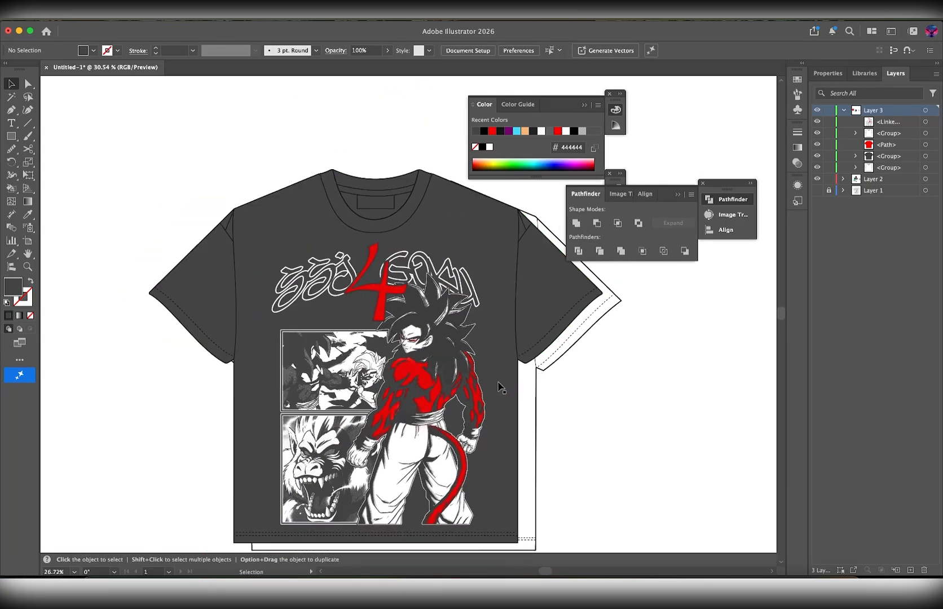
scroll(499, 386, left, 5)
click(317, 321)
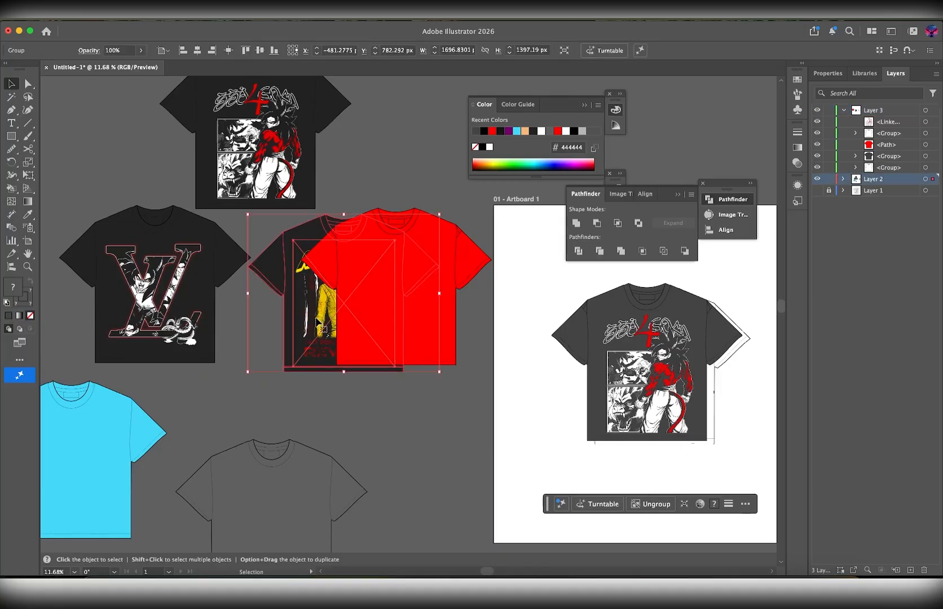
right_click(317, 321)
click(263, 431)
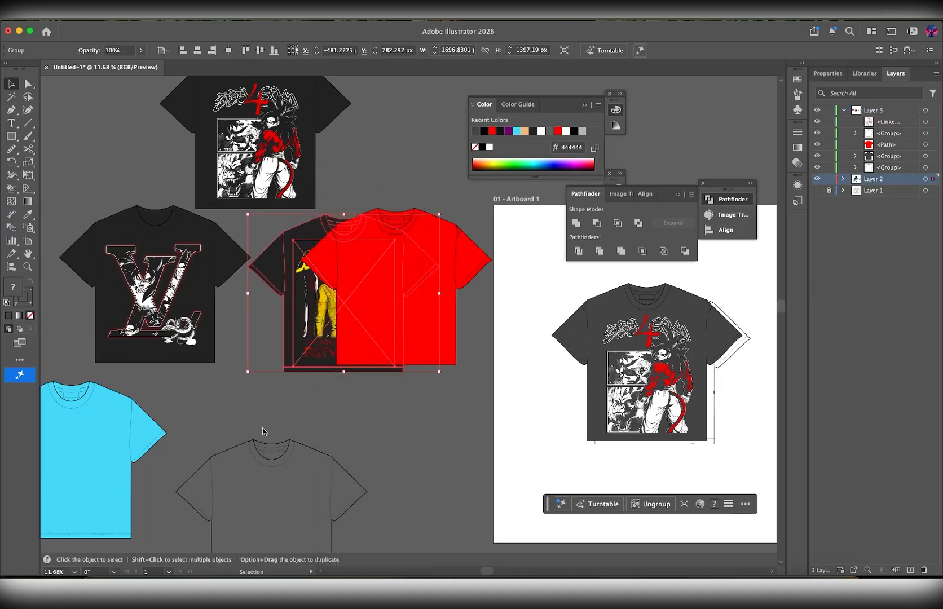
double_click(316, 340)
click(334, 319)
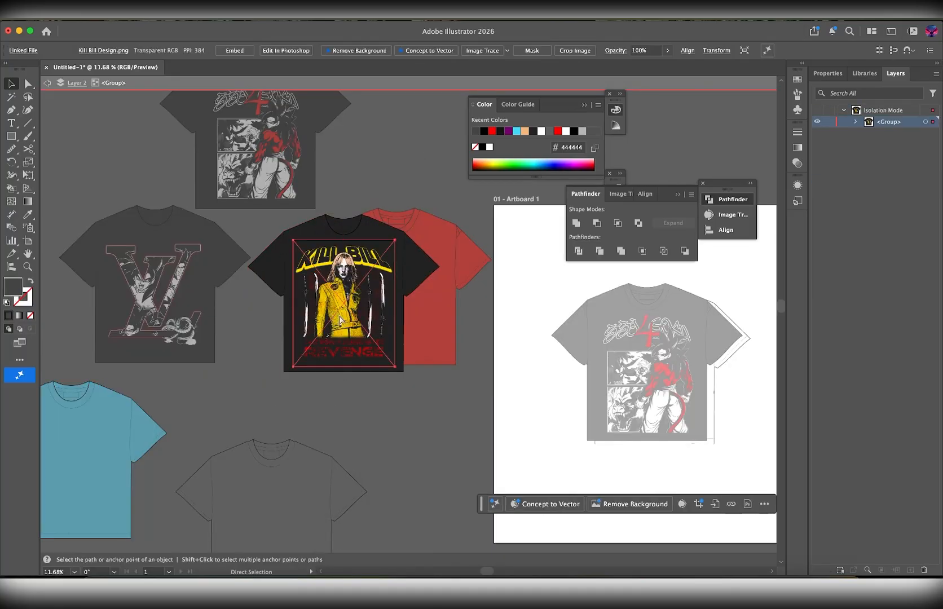
key(Escape)
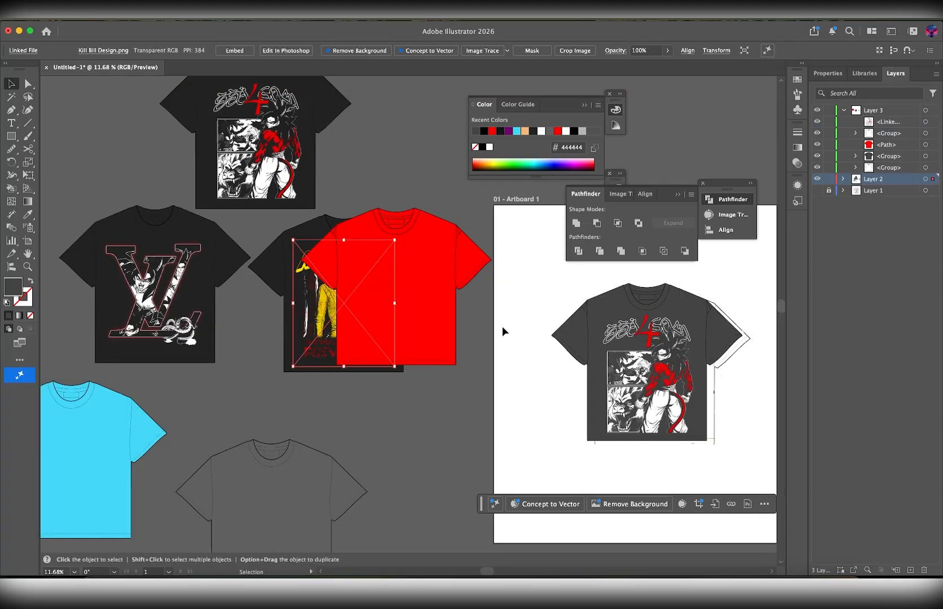
- Paste the Kill Bill artwork into Layer 3 and move it above the artboard's upper-left corner
click(504, 325)
click(576, 341)
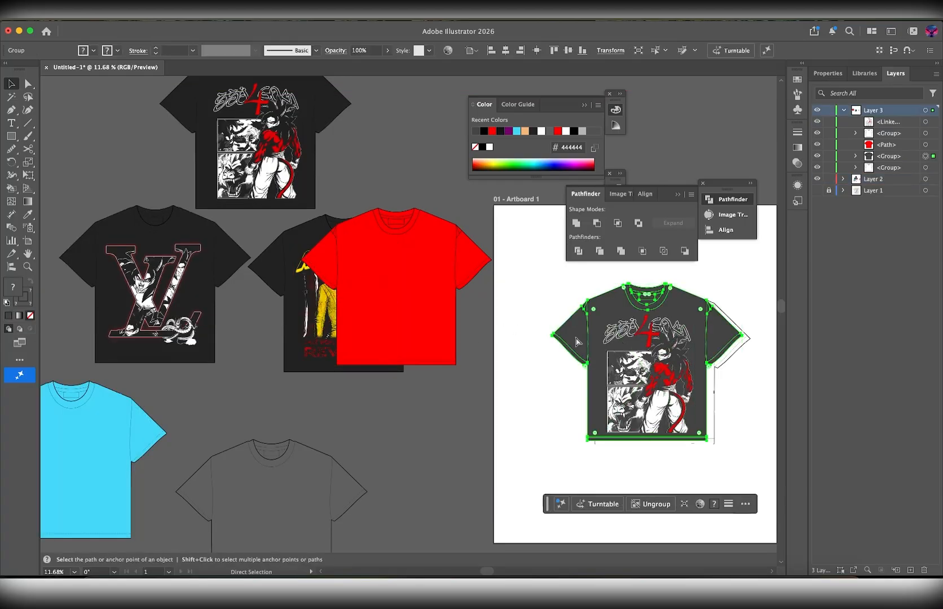
key(super+v)
scroll(553, 364, right, 5)
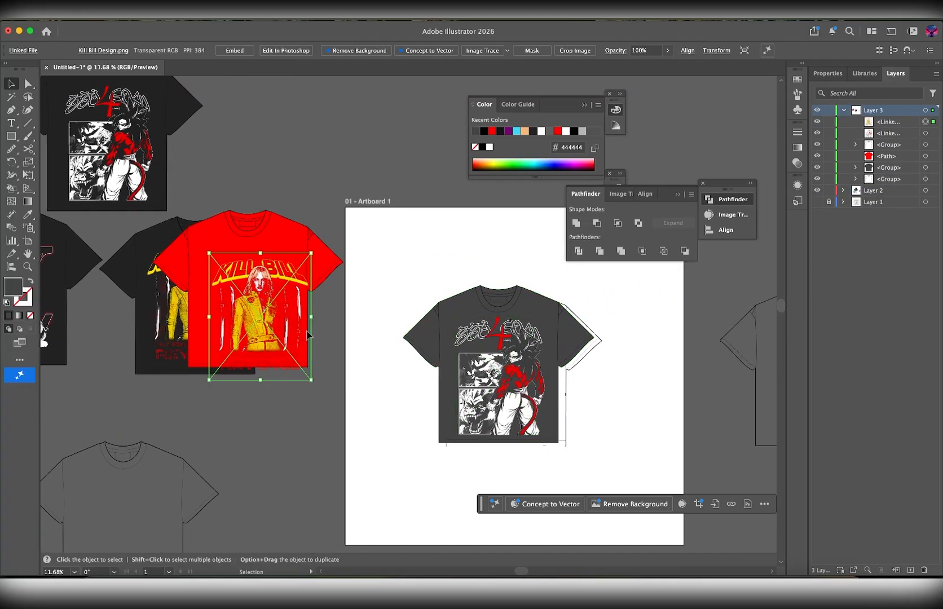
drag(269, 322, 338, 152)
scroll(113, 278, left, 3)
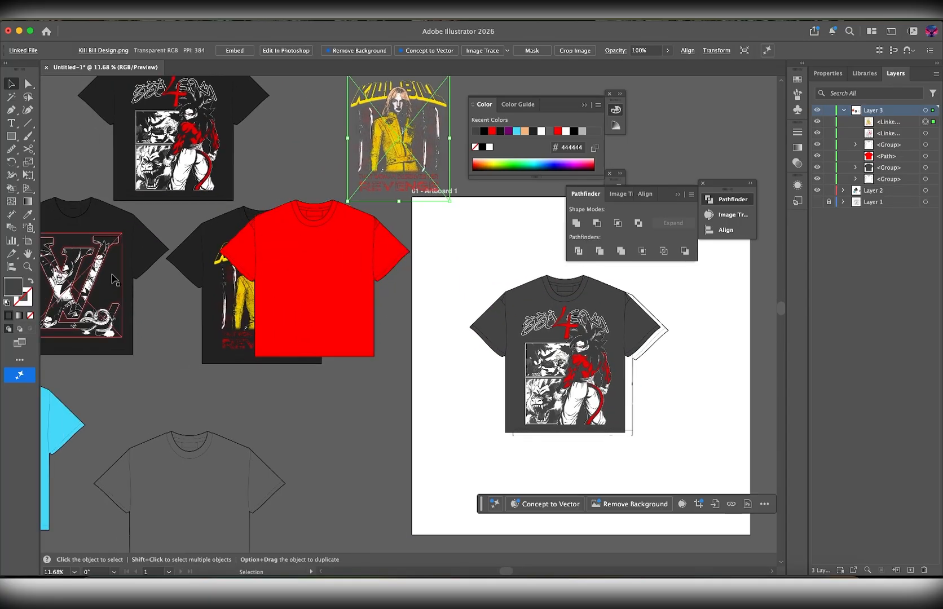
- Copy the linked LV artwork from its black shirt, paste it into Layer 3 and place it in the artboard's upper-left corner
click(79, 289)
key(a)
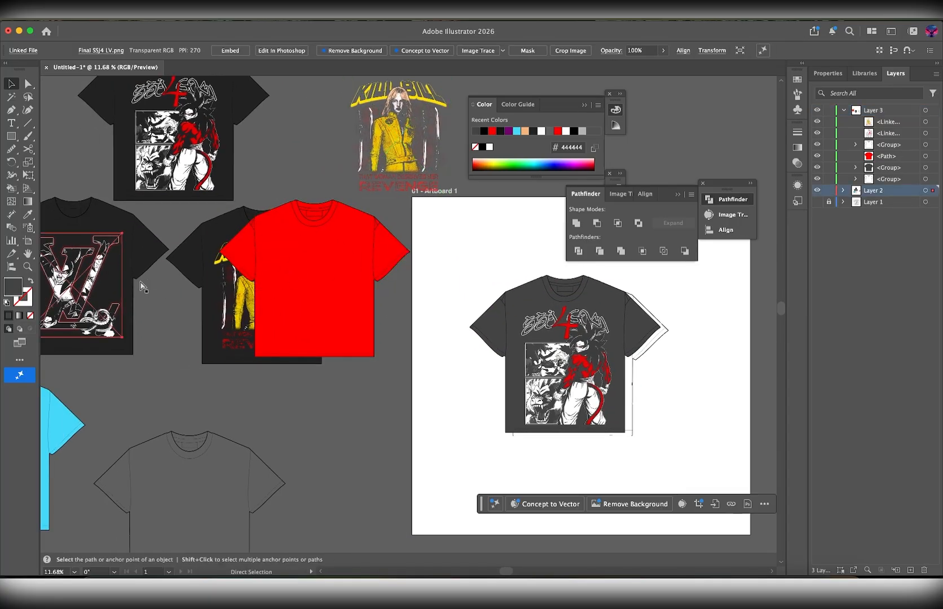
key(ctrl+c)
key(v)
click(448, 190)
key(ctrl+v)
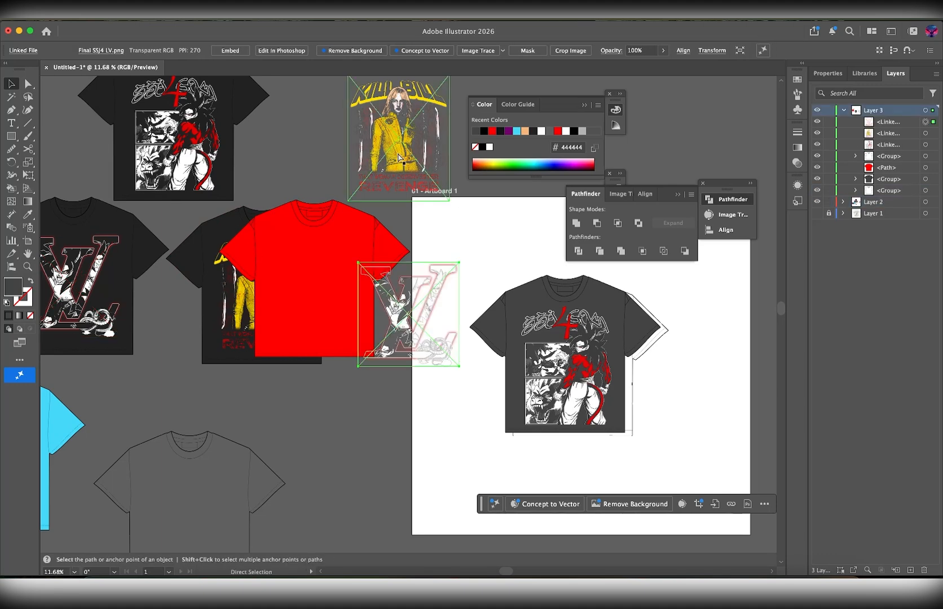
drag(410, 340, 465, 273)
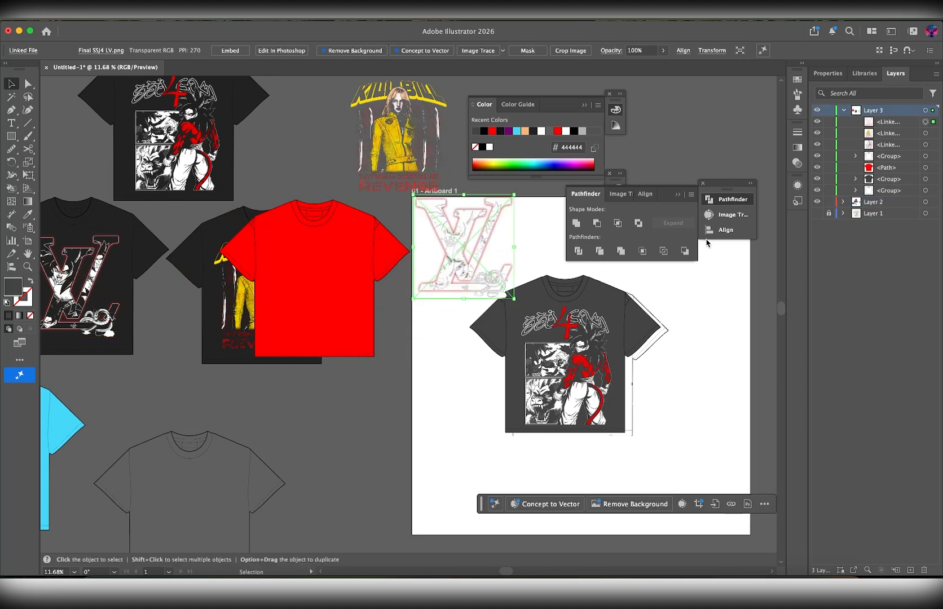
- Hide Layer 2 and move the LV artwork above the artboard, beside the Kill Bill artwork
click(817, 202)
scroll(530, 241, right, 5)
click(418, 255)
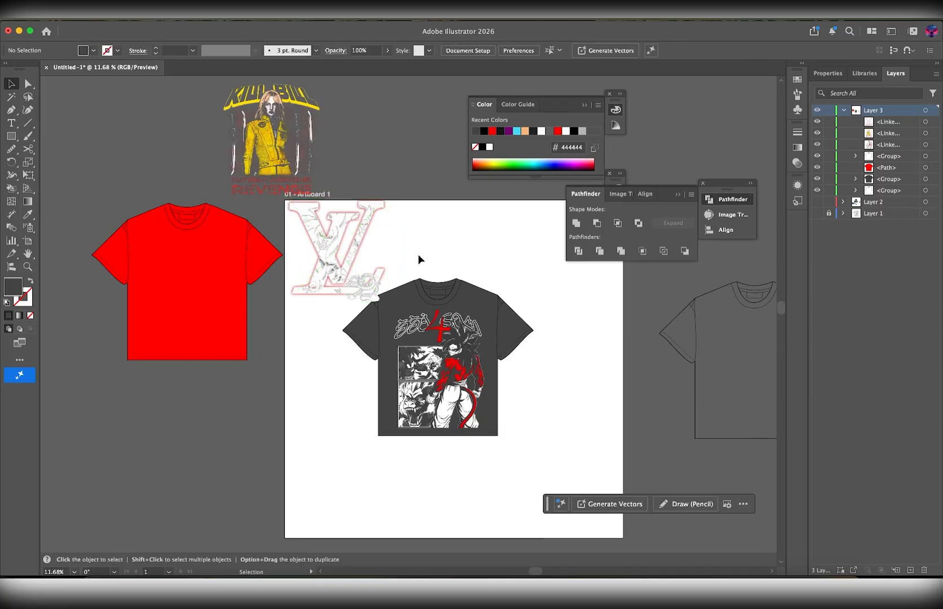
drag(332, 268, 393, 144)
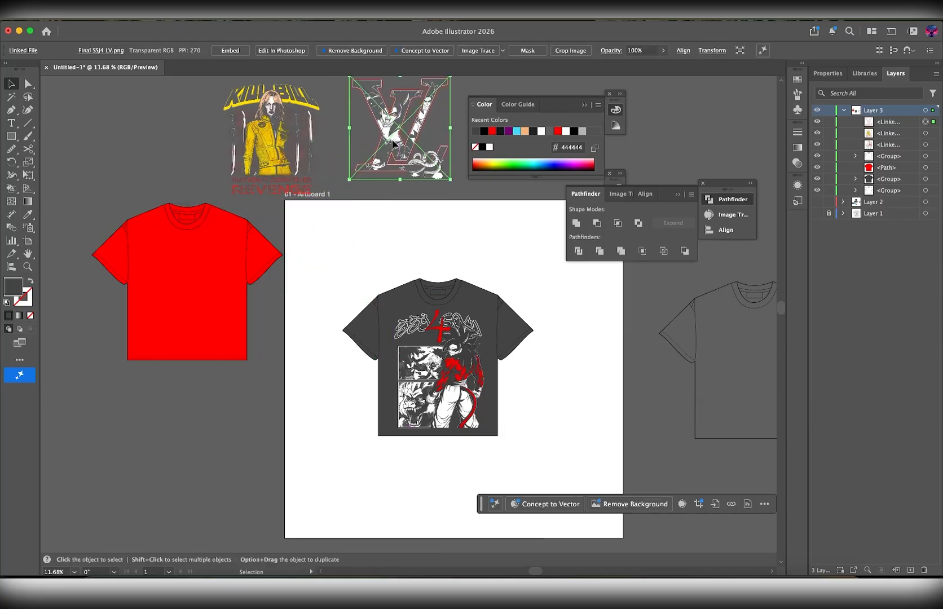
- Isolate the dark grey T-shirt group, change its shirt shape's fill to 282828 and leave the group
scroll(430, 361, up, 6)
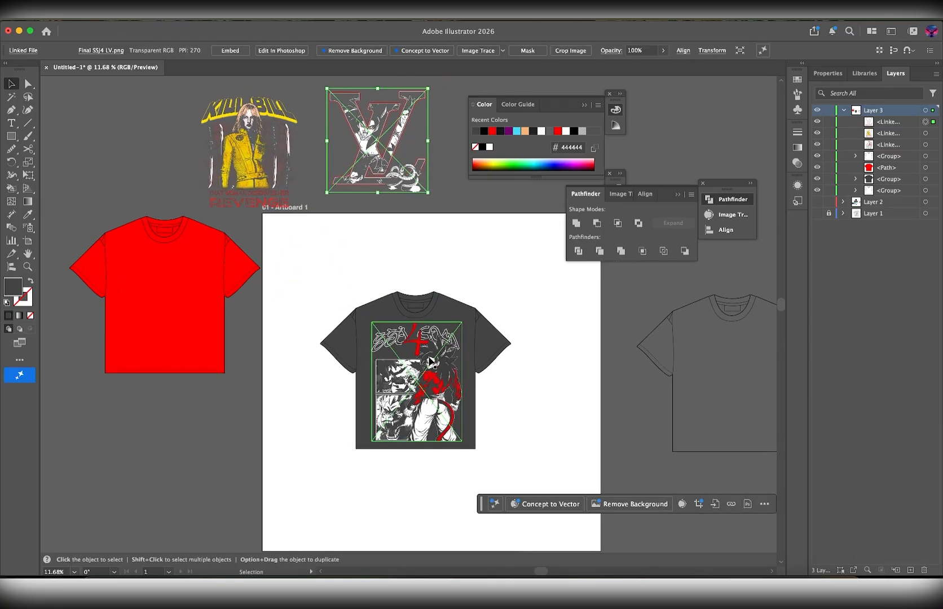
scroll(439, 309, right, 3)
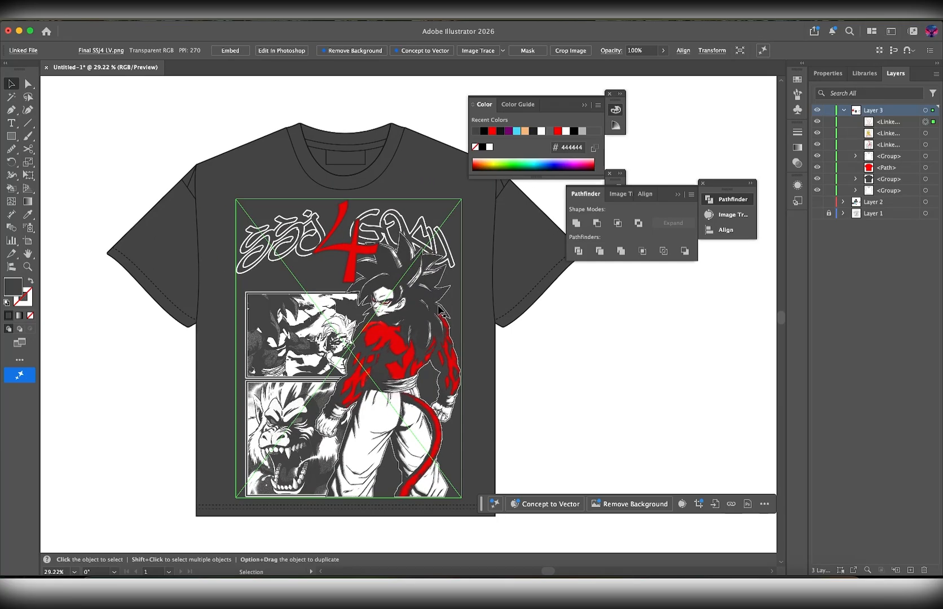
click(476, 234)
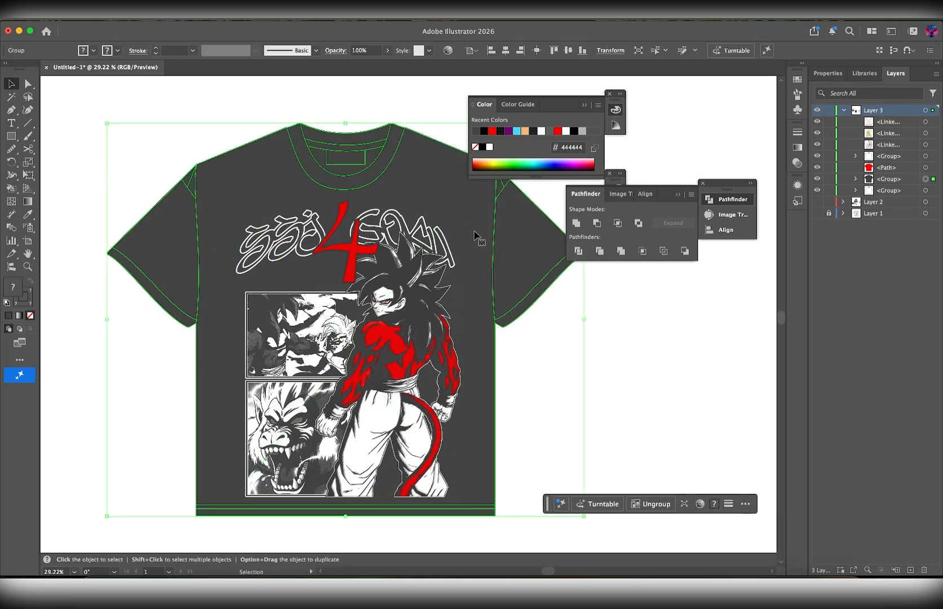
double_click(470, 274)
click(455, 300)
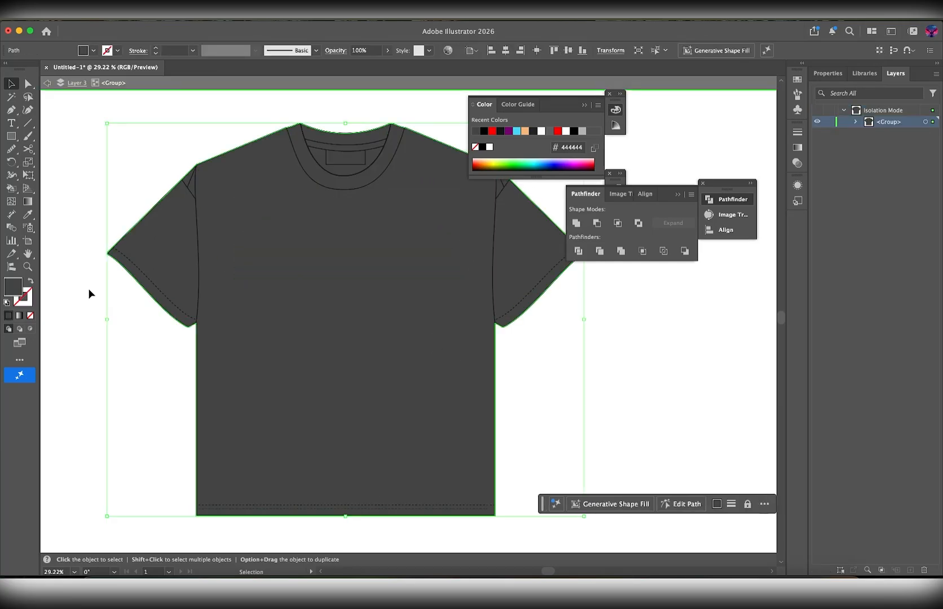
double_click(18, 288)
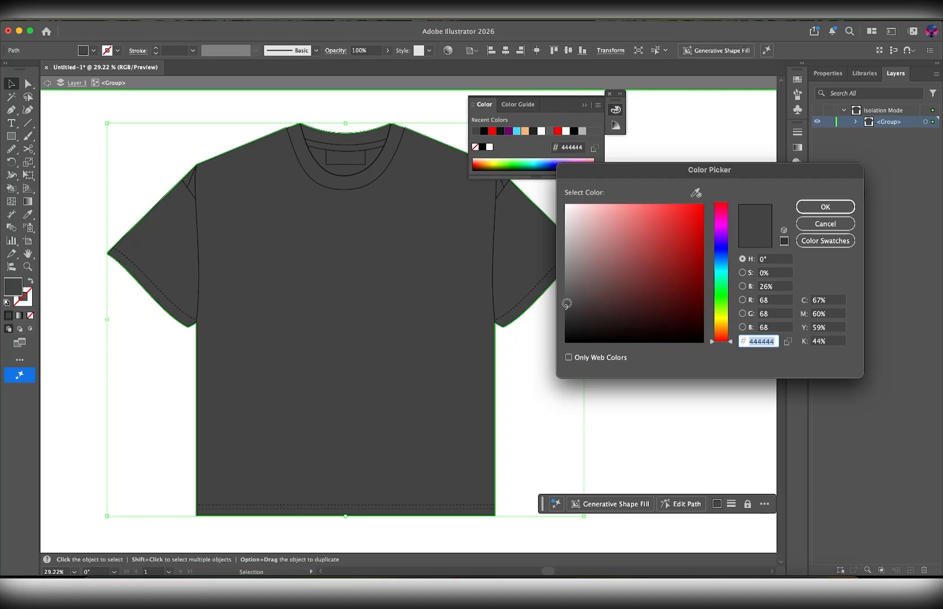
drag(566, 304, 565, 316)
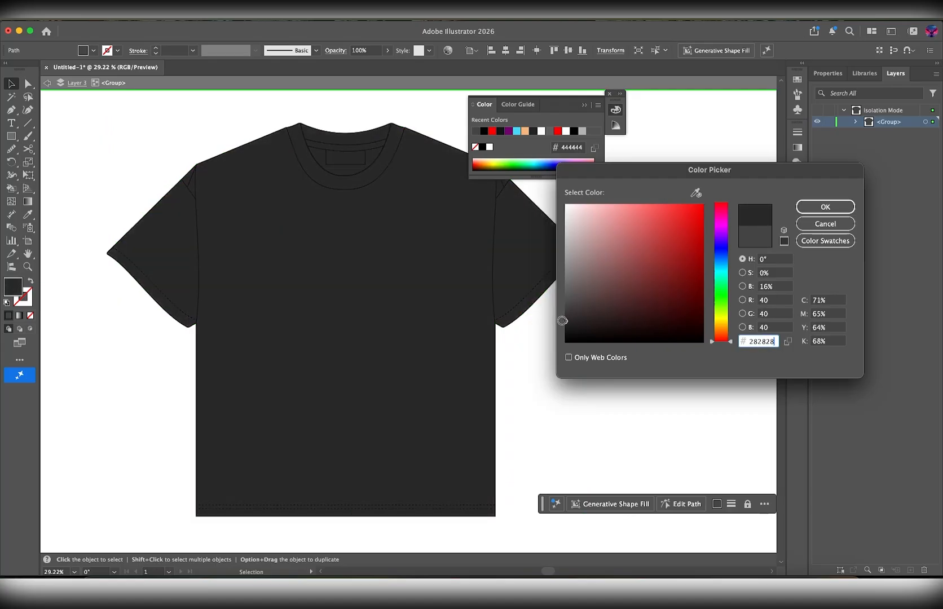
click(812, 207)
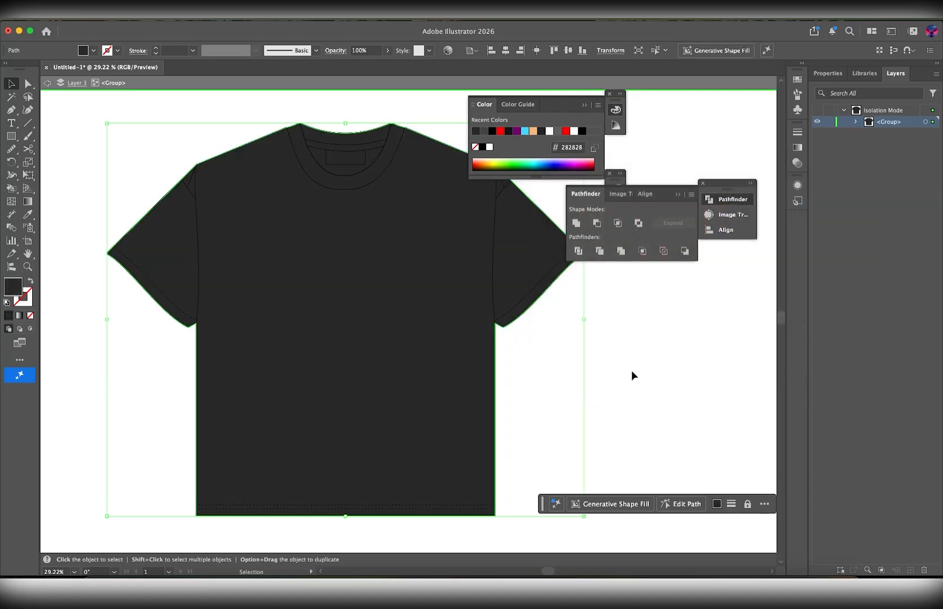
click(609, 373)
double_click(519, 350)
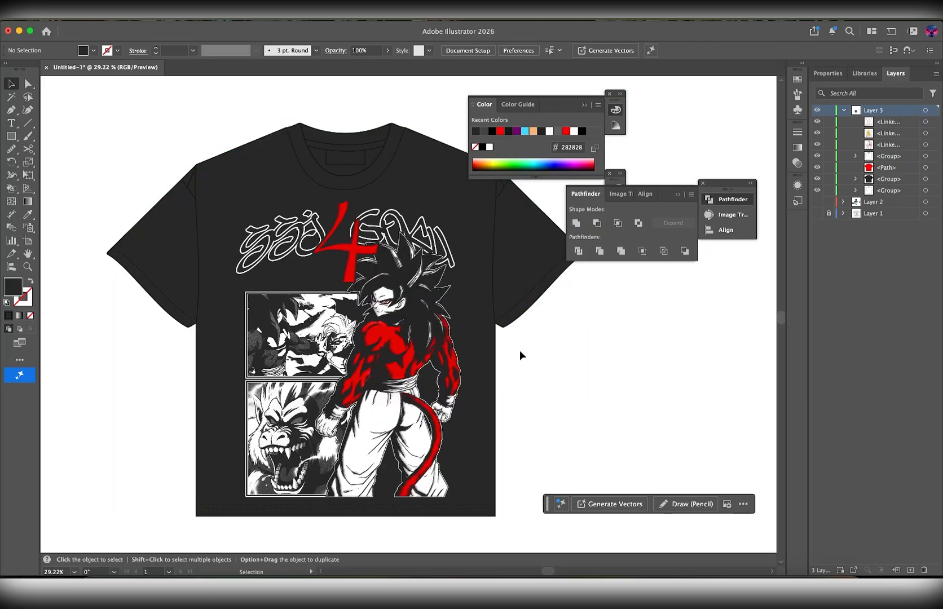
- Examine the SSJ4 artwork on the recoloured T-shirt close up and as a whole, collapsing the Color panel
scroll(457, 359, down, 3)
scroll(446, 344, right, 2)
scroll(436, 337, up, 5)
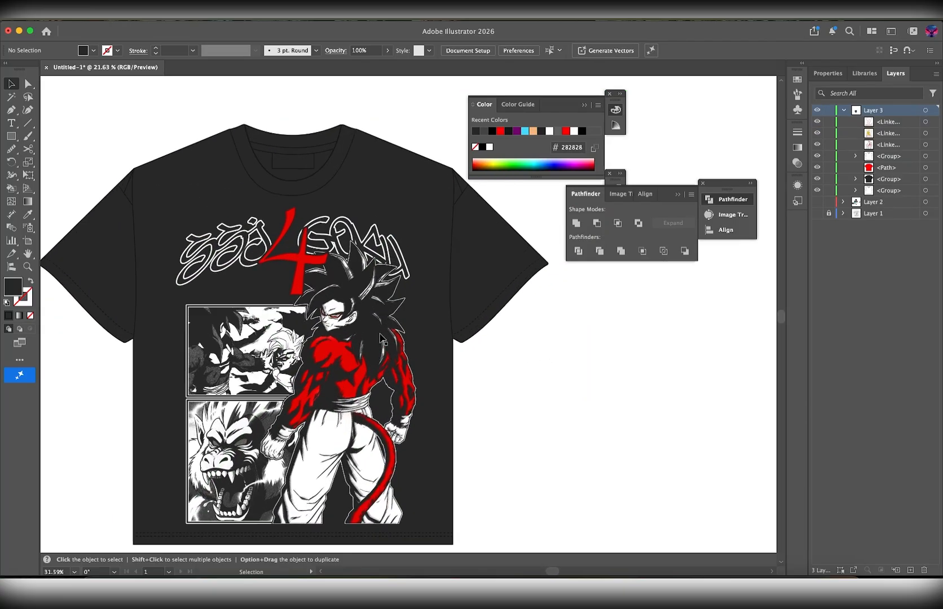
scroll(343, 340, up, 5)
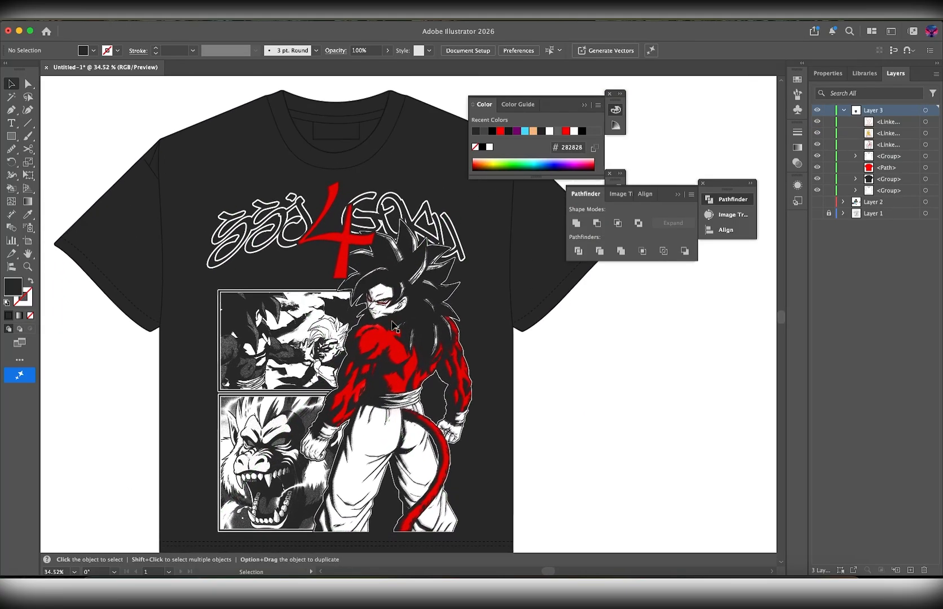
click(584, 104)
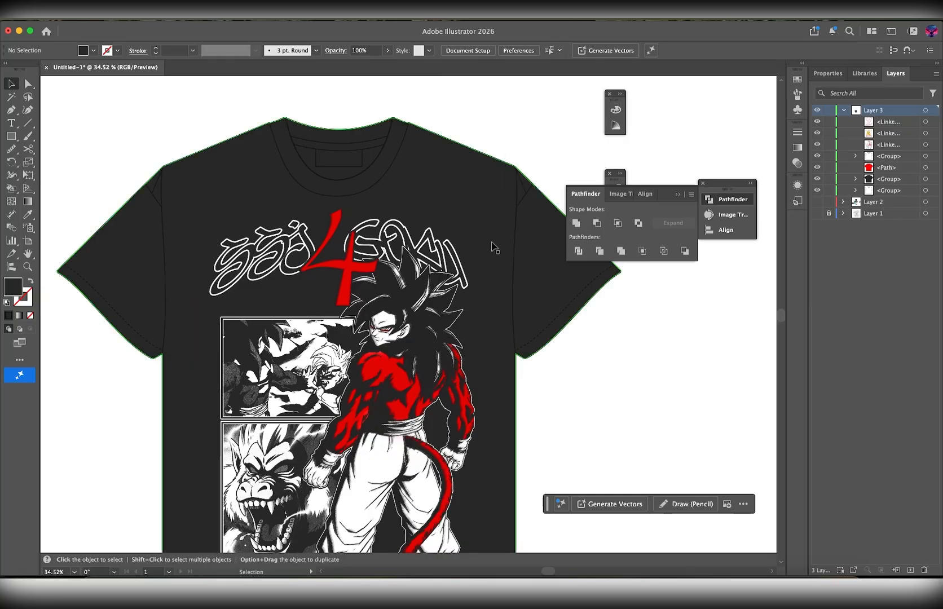
scroll(492, 256, down, 3)
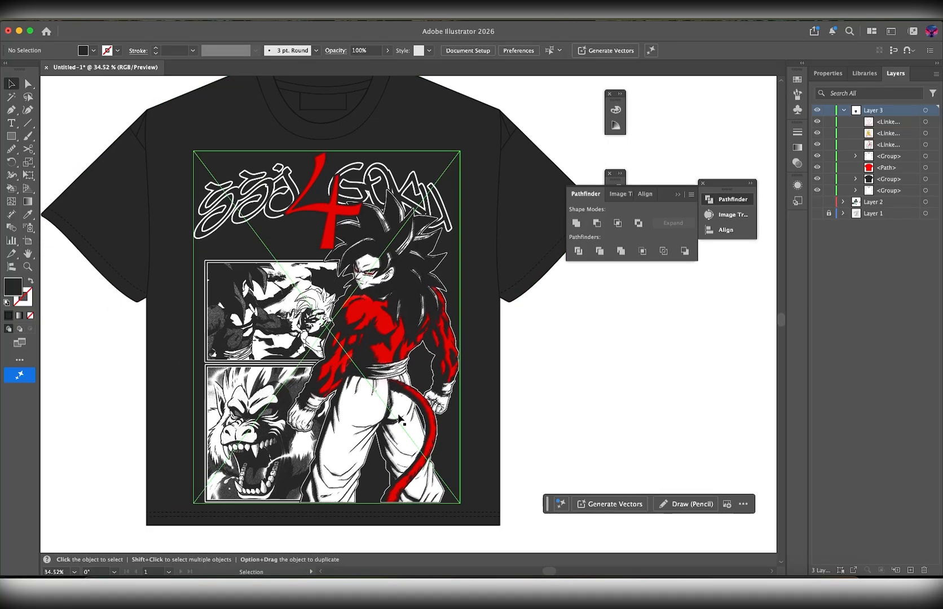
click(398, 419)
scroll(502, 358, down, 3)
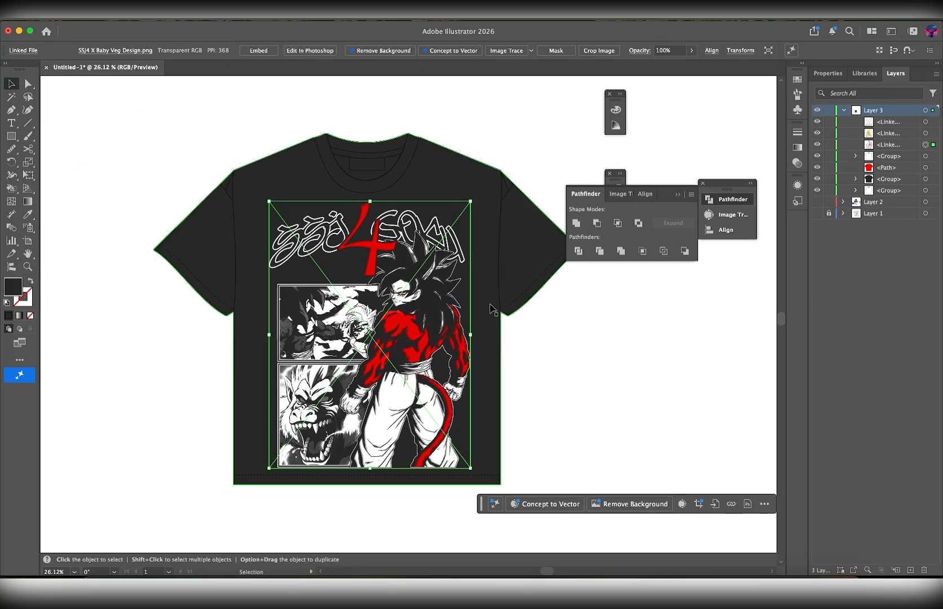
click(539, 366)
scroll(445, 329, down, 3)
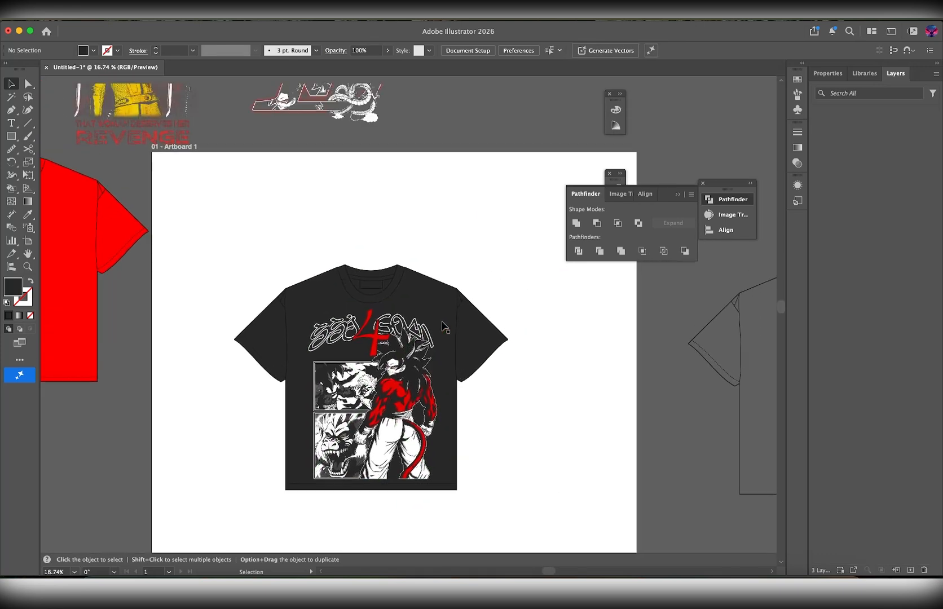
- Duplicate the black T-shirt without its artwork into the empty area above the artboard, beside the LV artwork
drag(433, 365, 526, 127)
scroll(526, 126, up, 4)
drag(410, 326, 476, 204)
scroll(474, 197, up, 2)
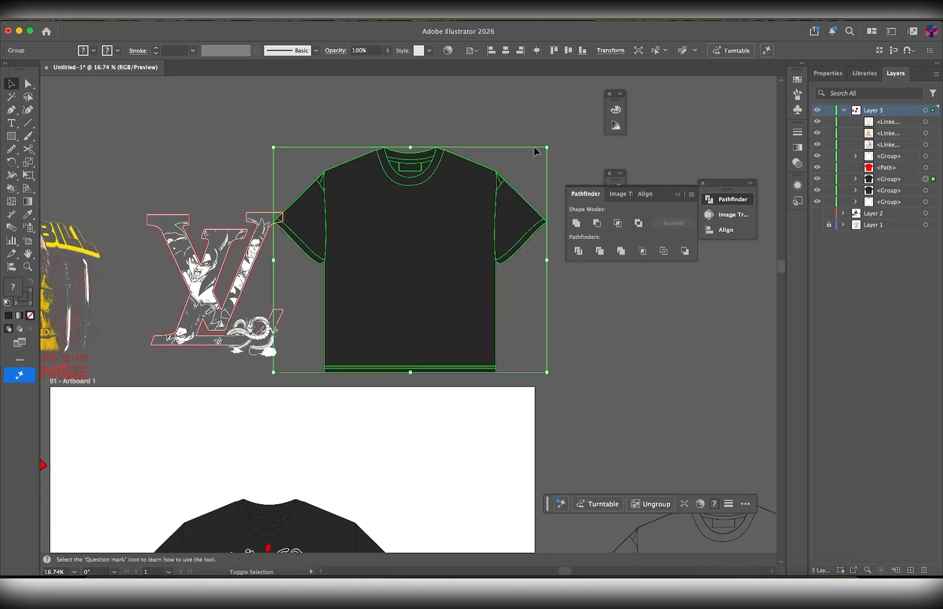
- Scale the duplicated black T-shirt down slightly about its centre, keeping its proportions, and deselect it
drag(547, 147, 530, 161)
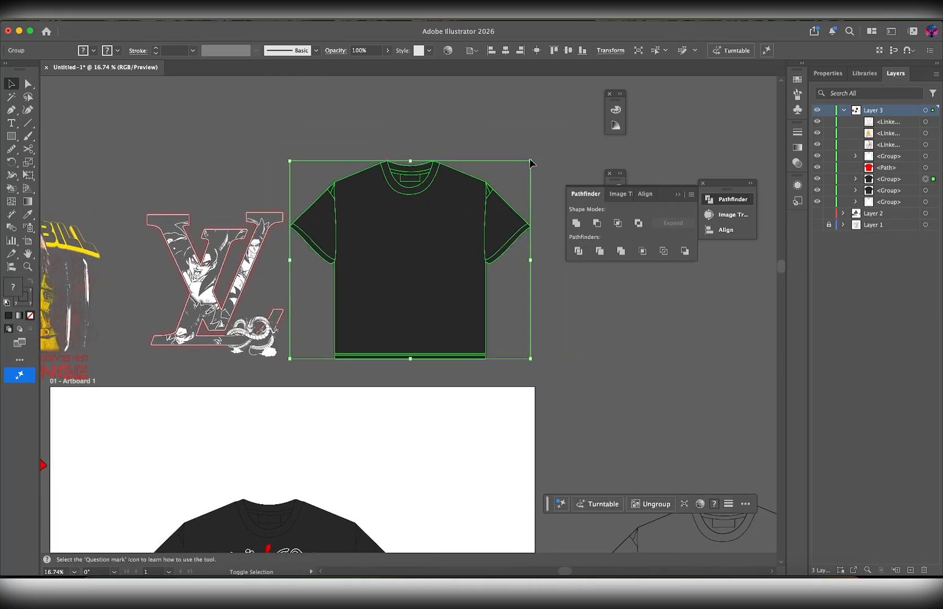
click(543, 311)
click(440, 293)
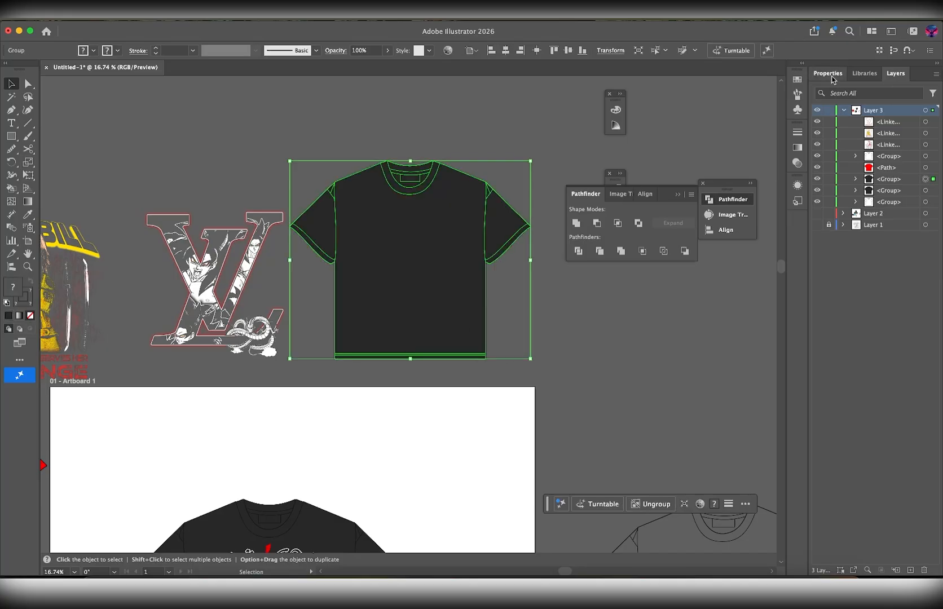
click(554, 342)
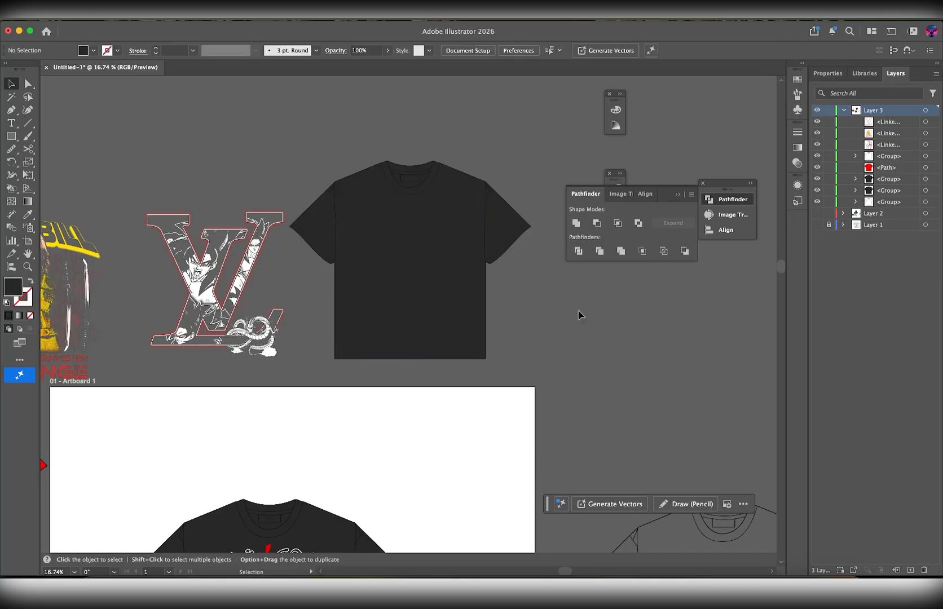
- Show the object properties and move the Kill Bill artwork onto the front of the duplicated black T-shirt
click(827, 73)
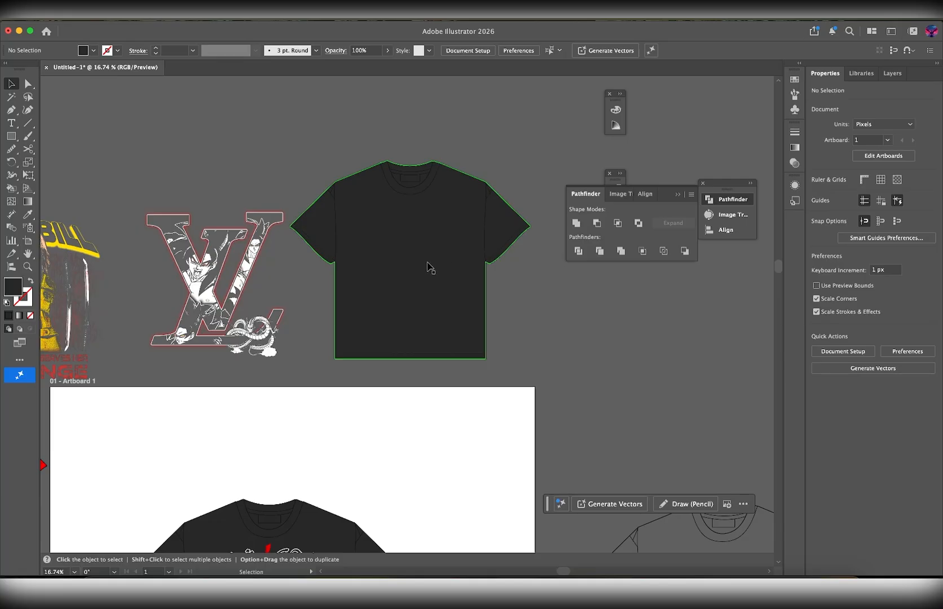
scroll(305, 292, left, 3)
scroll(304, 292, down, 1)
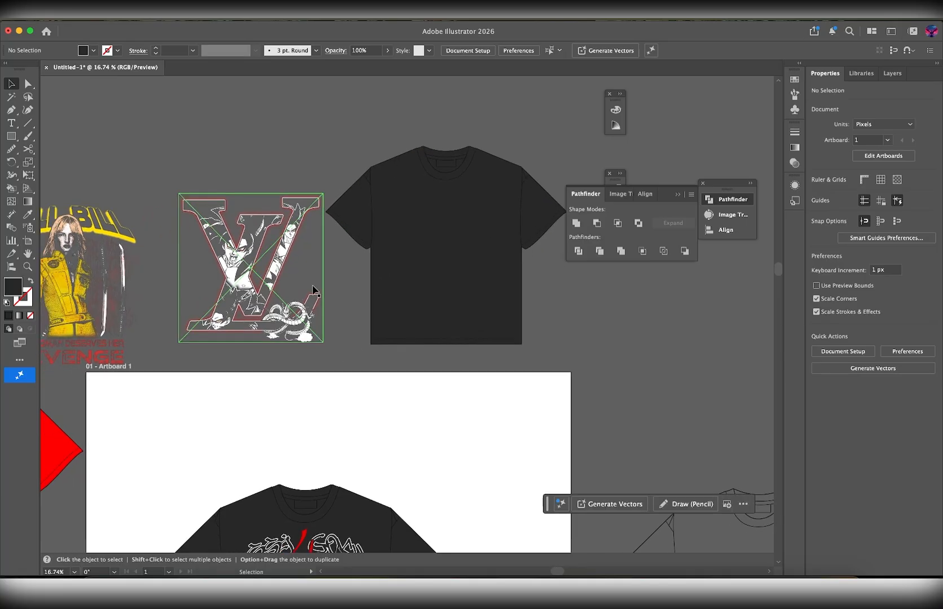
scroll(239, 307, left, 3)
scroll(239, 307, down, 2)
click(128, 282)
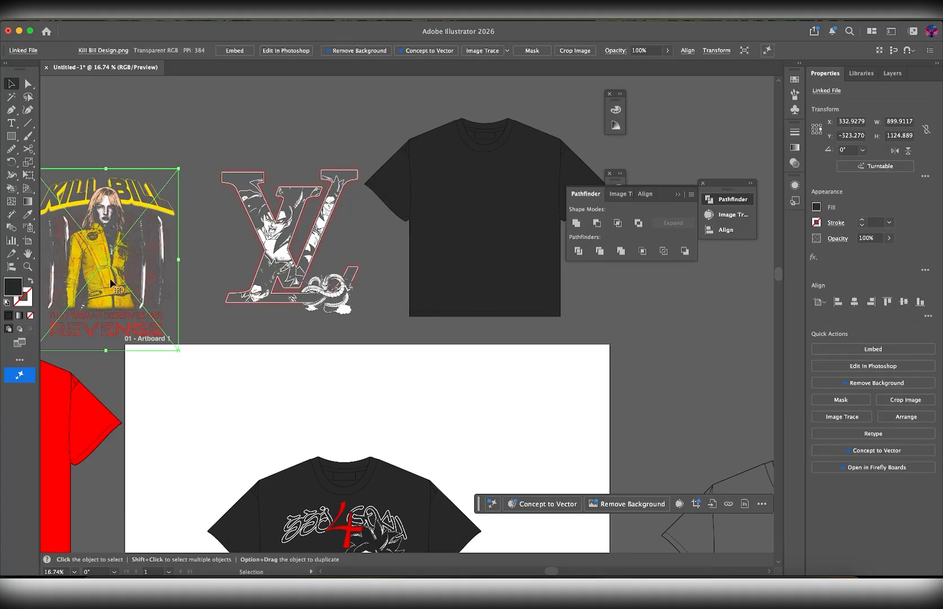
drag(109, 277, 481, 234)
key(super+equal)
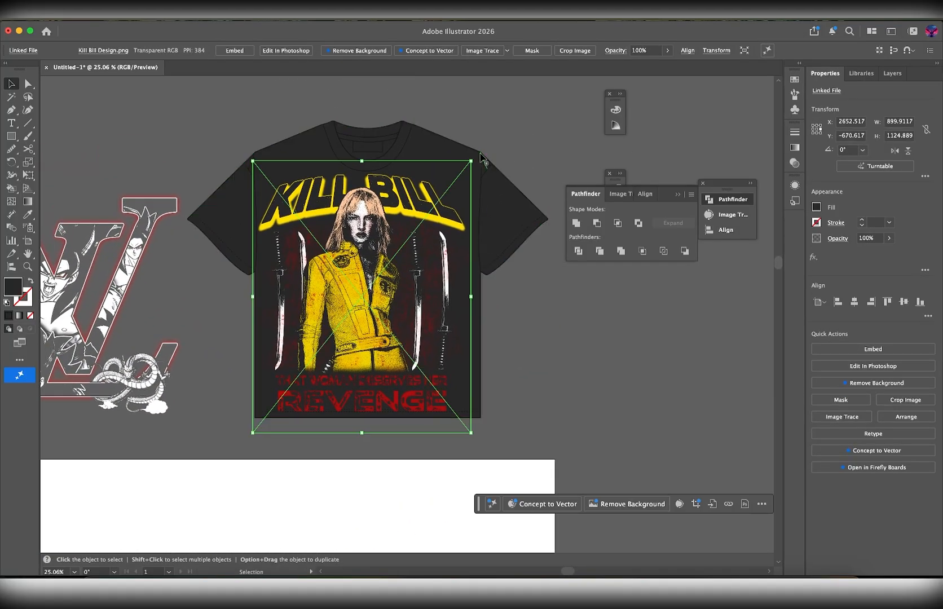
- Scale the Kill Bill artwork proportionally to about 813 px wide, centre it on the duplicated T-shirt's chest and deselect it
drag(482, 160, 460, 187)
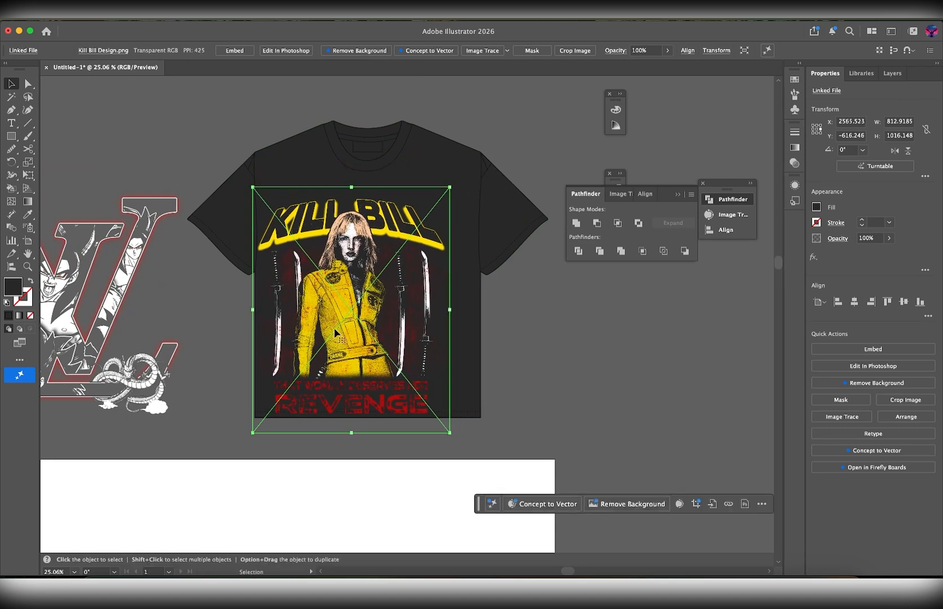
drag(334, 327, 346, 319)
click(503, 355)
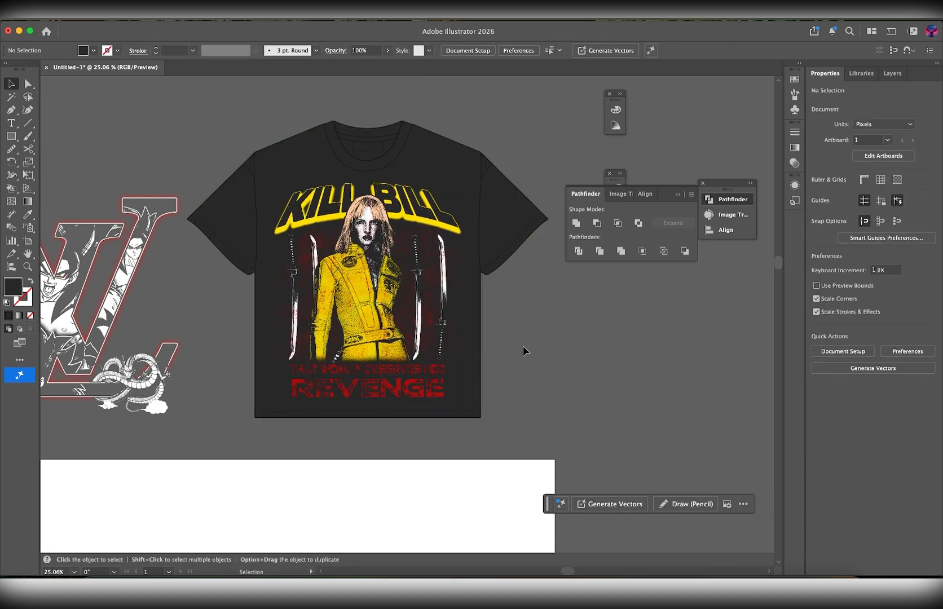
- Move the uncoloured outline T-shirt beside the artboard farther to the right to free up space
scroll(545, 367, down, 3)
scroll(545, 366, down, 5)
scroll(545, 367, down, 5)
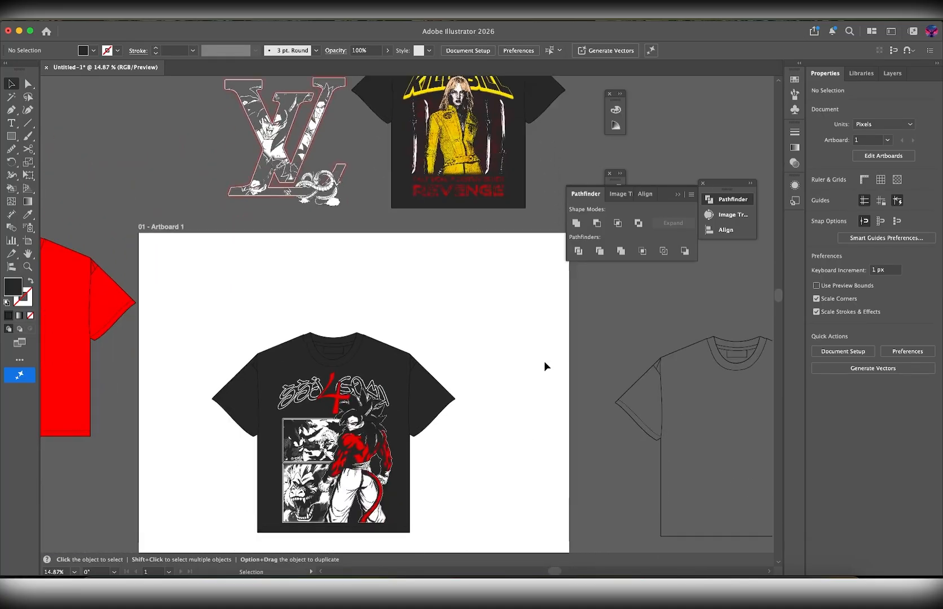
scroll(544, 367, up, 3)
scroll(507, 350, right, 3)
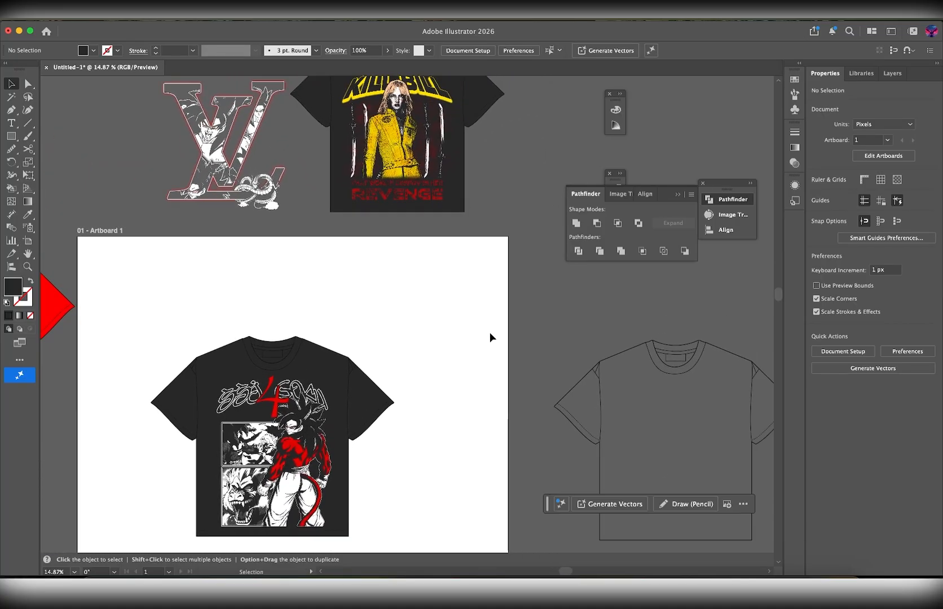
scroll(608, 391, right, 10)
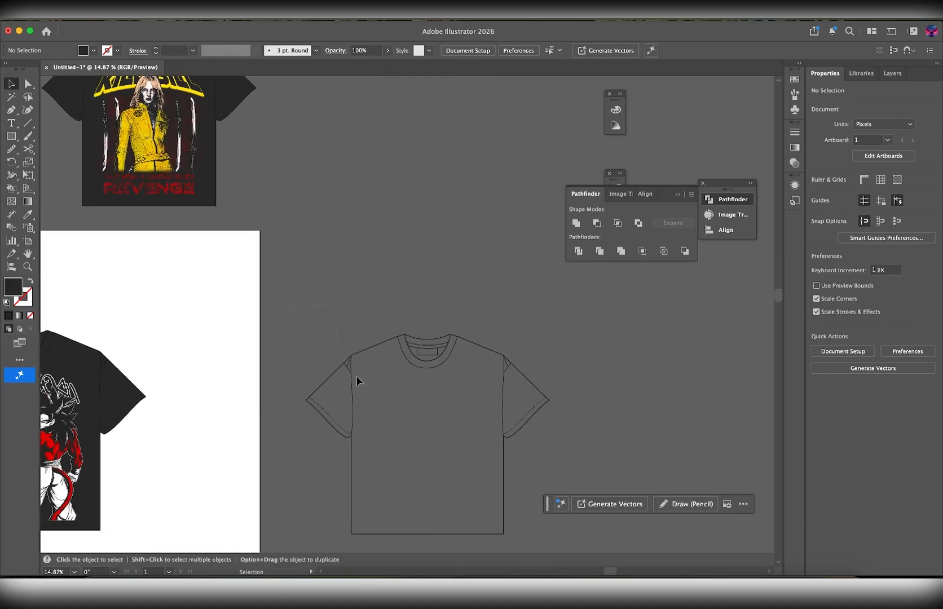
drag(504, 476, 702, 464)
- Move the Kill Bill T-shirt together with its artwork down beside the SSJ4 T-shirt, overlapping the artboard's right edge, and deselect it
scroll(422, 371, up, 3)
scroll(421, 371, left, 5)
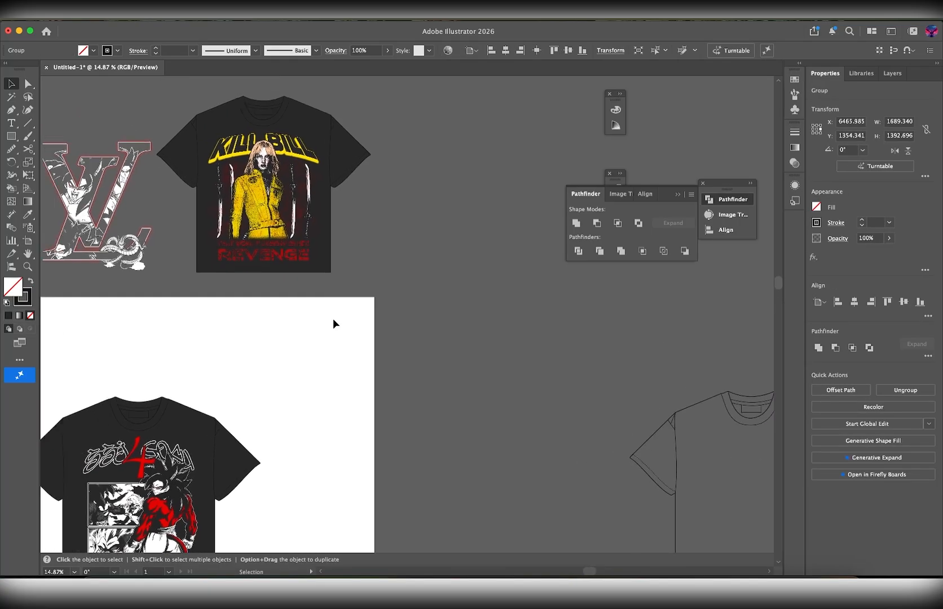
drag(355, 242, 474, 453)
scroll(452, 459, down, 3)
drag(432, 335, 420, 399)
click(316, 240)
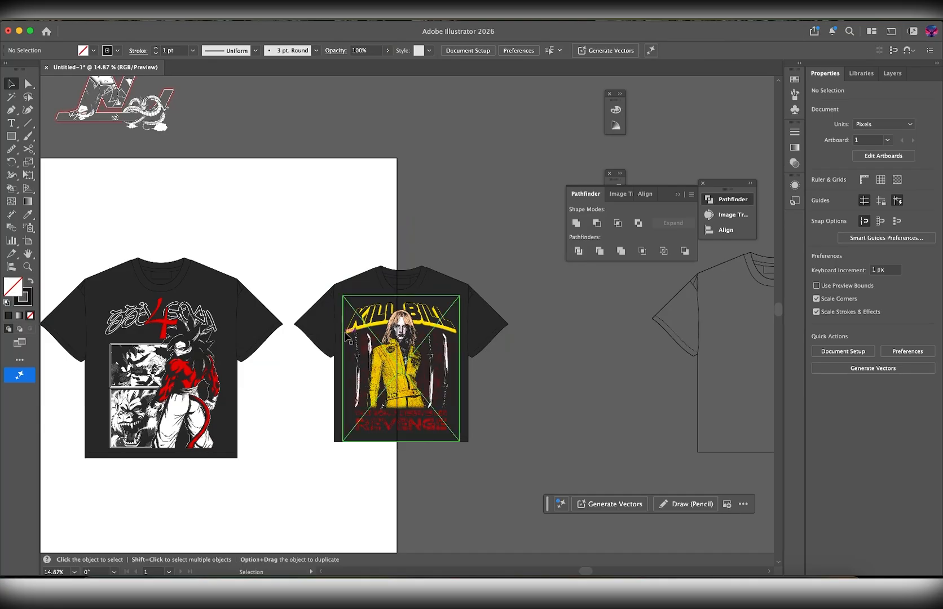
scroll(346, 337, up, 5)
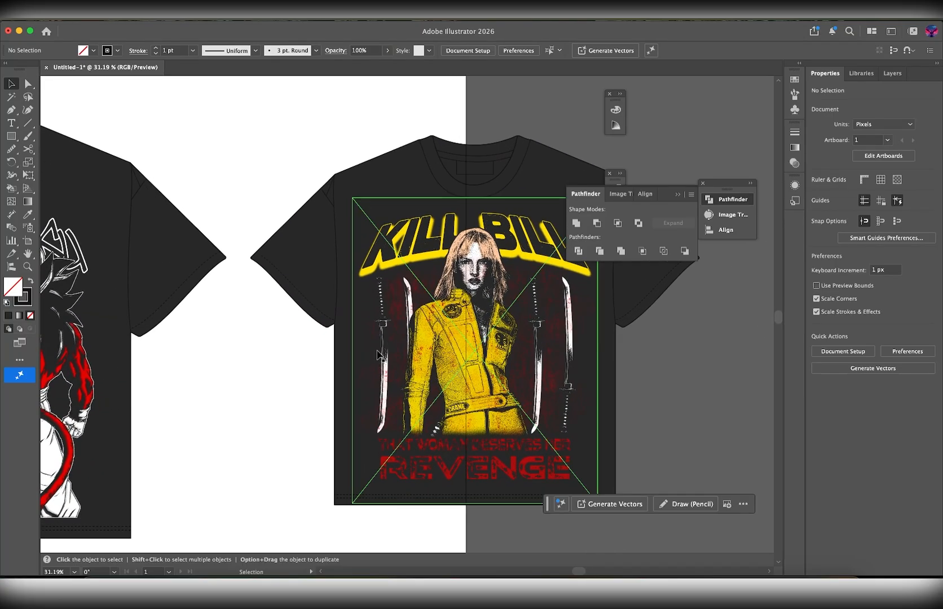
scroll(378, 354, down, 6)
scroll(384, 316, up, 2)
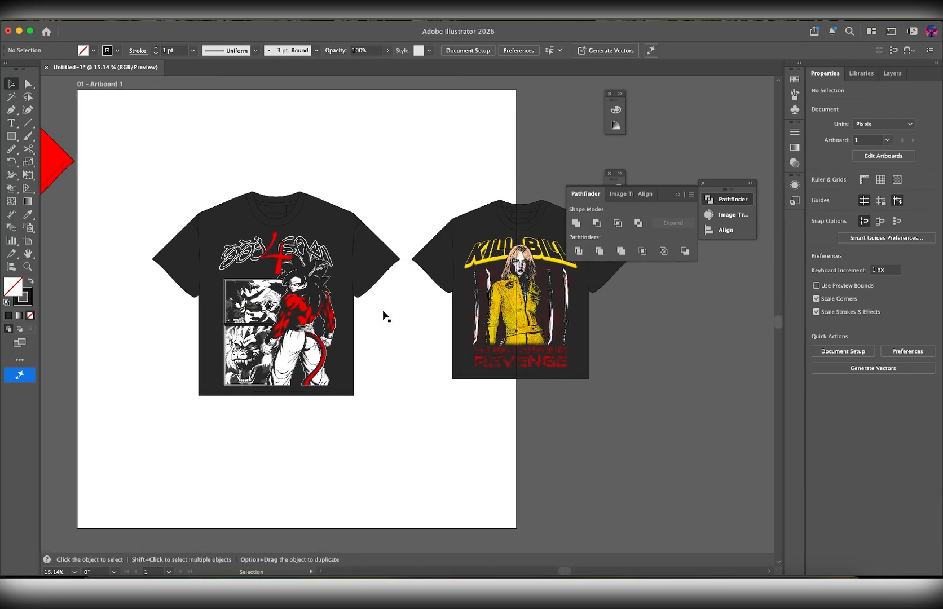
- Move the SSJ4 T-shirt together with its artwork about 490 px toward the artboard's left edge
scroll(382, 311, left, 3)
drag(417, 393, 417, 405)
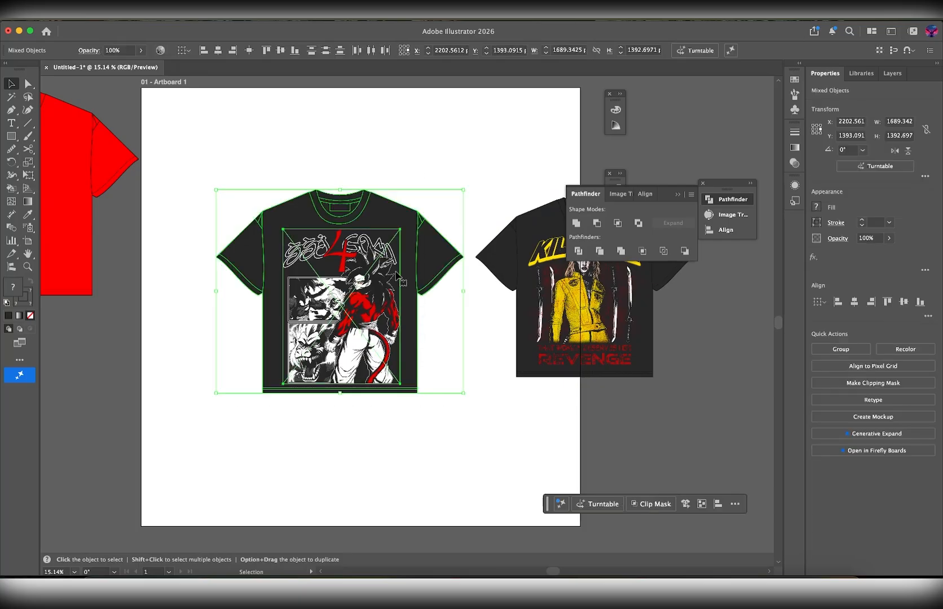
drag(429, 258, 357, 262)
- Move the Kill Bill T-shirt with its artwork about 860 px left and 613 px down into the artboard's lower right area
scroll(484, 204, right, 7)
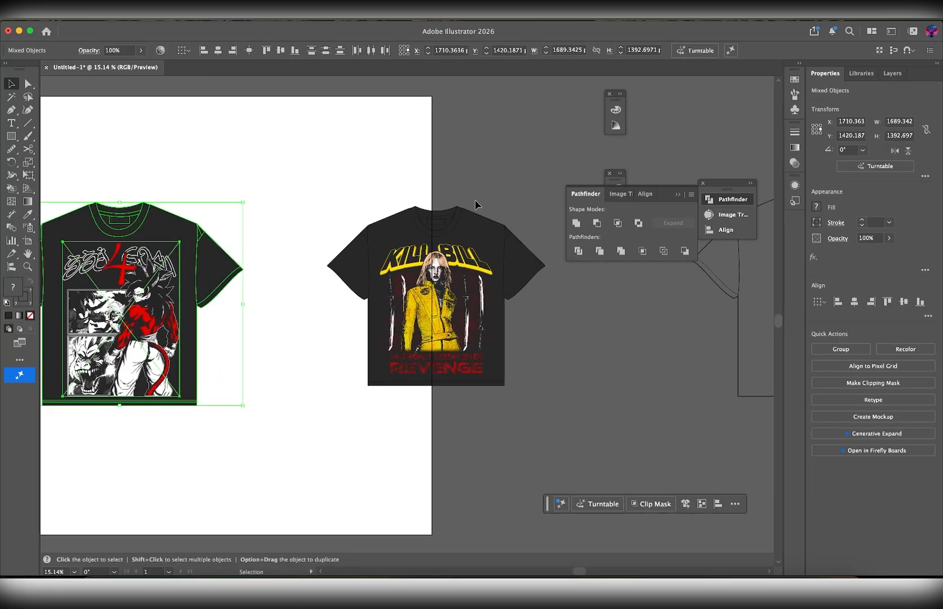
click(398, 190)
drag(312, 186, 482, 304)
drag(552, 398, 551, 397)
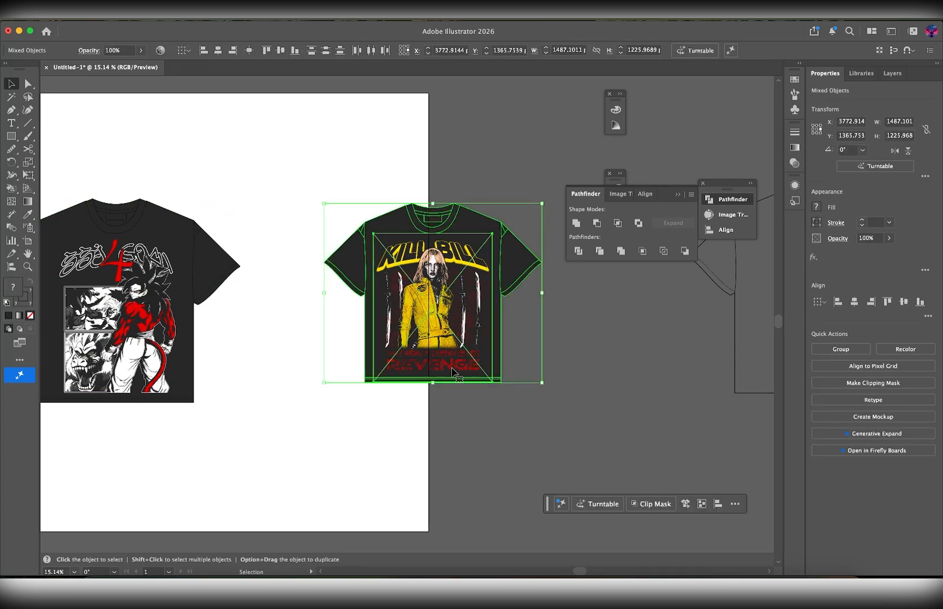
drag(451, 374, 326, 453)
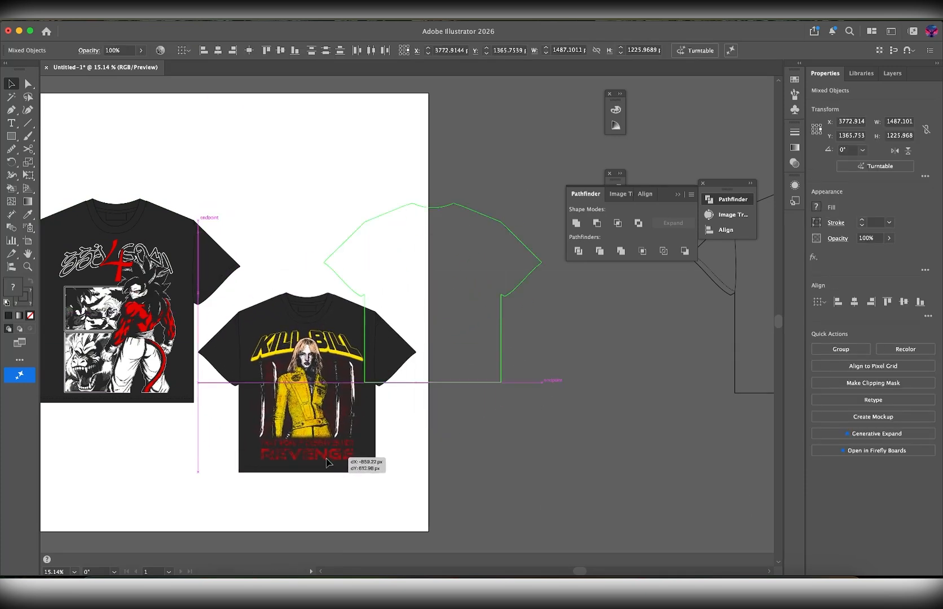
scroll(406, 316, up, 4)
scroll(406, 316, left, 4)
click(359, 300)
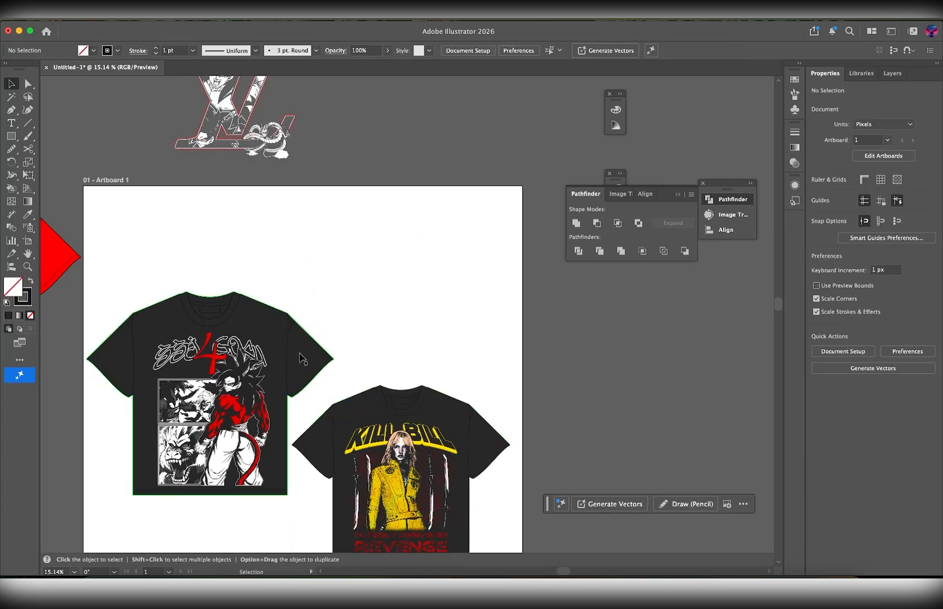
- Duplicate the black T-shirt without its artwork above the Kill Bill T-shirt and scale it proportionally to about 1448 px wide
drag(301, 358, 476, 197)
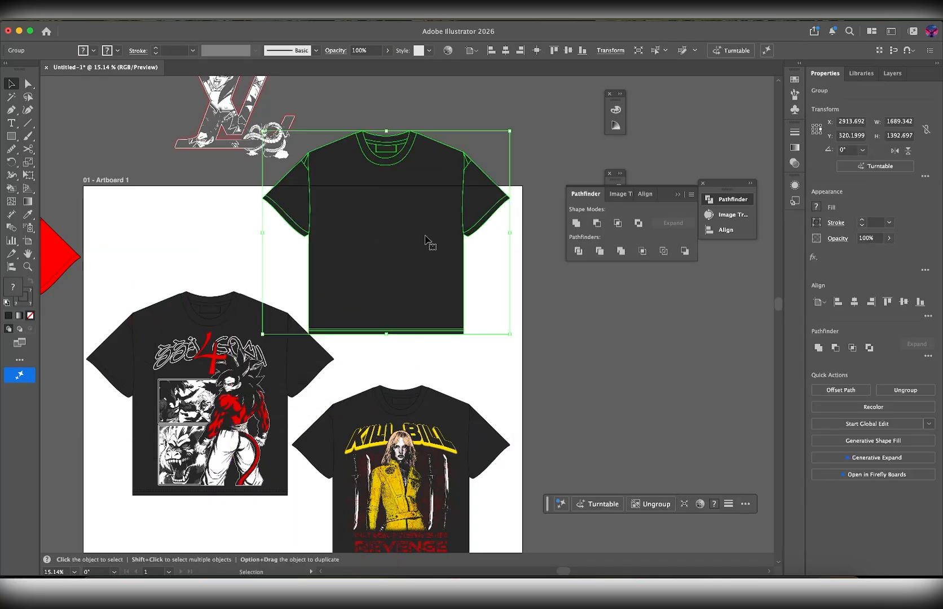
drag(425, 240, 456, 291)
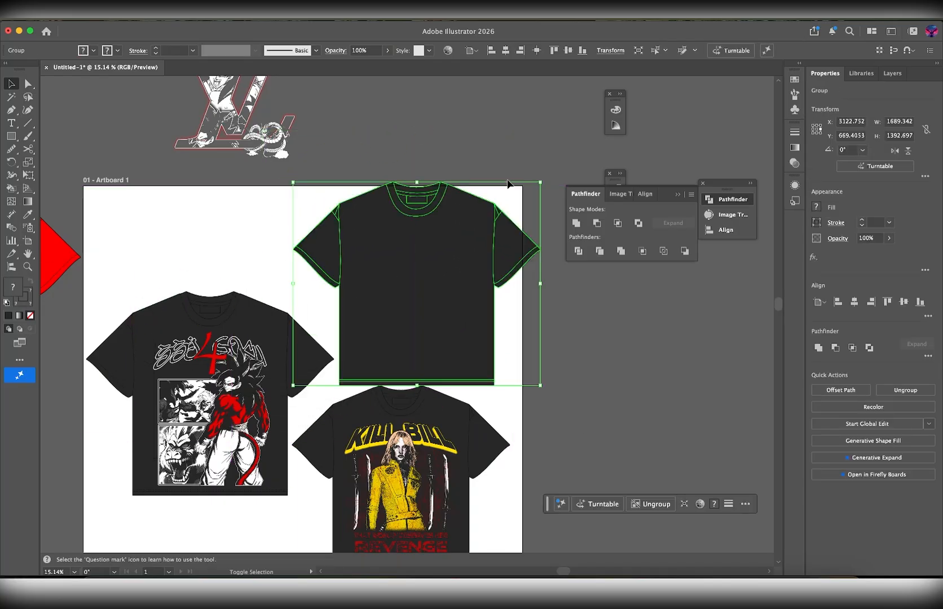
drag(539, 182, 506, 211)
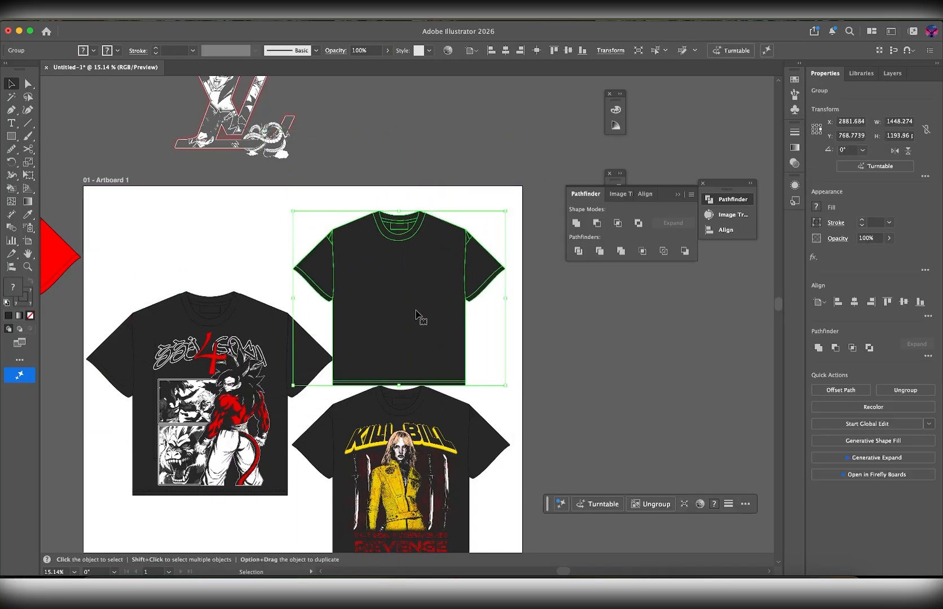
drag(420, 307, 424, 298)
- Move the LV artwork onto the new black T-shirt, scale it down to fit the chest, centre it and deselect it
drag(254, 116, 430, 286)
drag(478, 223, 461, 243)
drag(412, 298, 420, 291)
click(561, 322)
- Examine the arrangement of the three printed T-shirts on the artboard and the SSJ4 design close up
scroll(498, 355, up, 1)
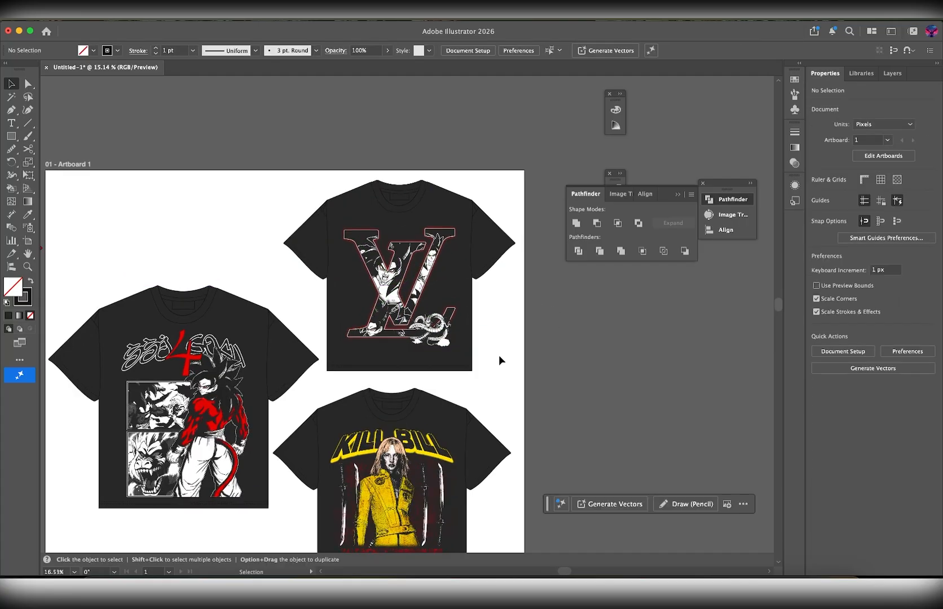
scroll(498, 356, down, 3)
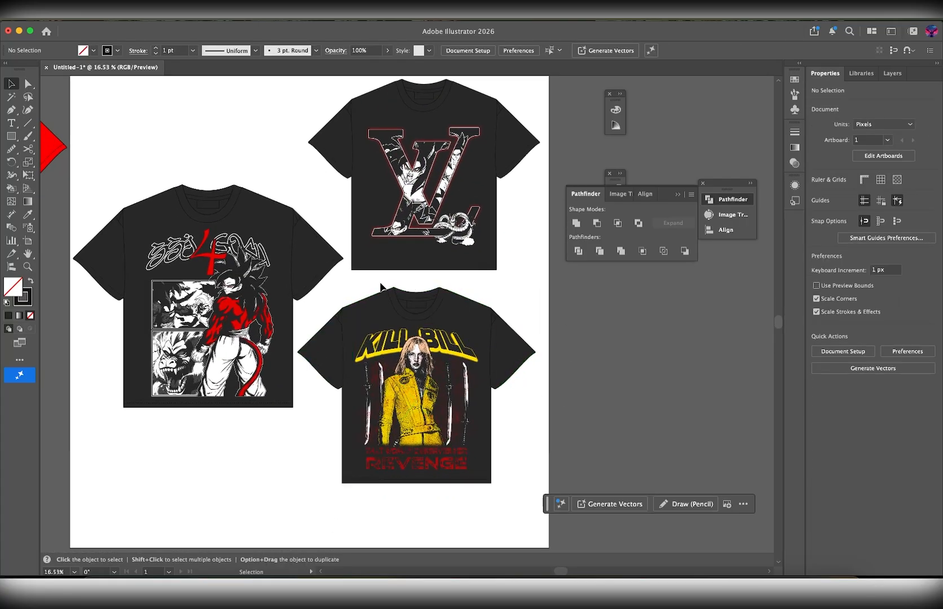
scroll(311, 331, up, 5)
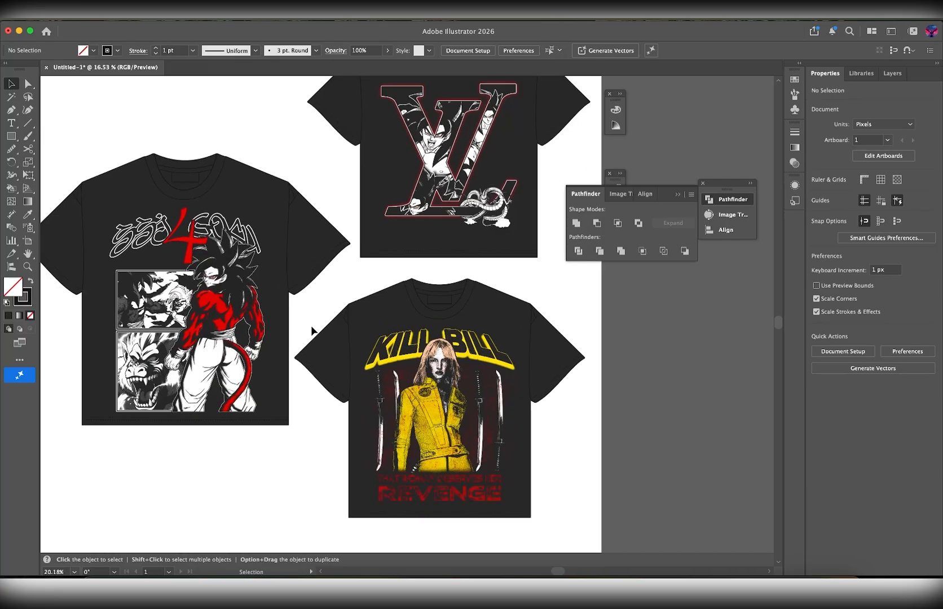
scroll(310, 325, up, 4)
scroll(311, 325, left, 3)
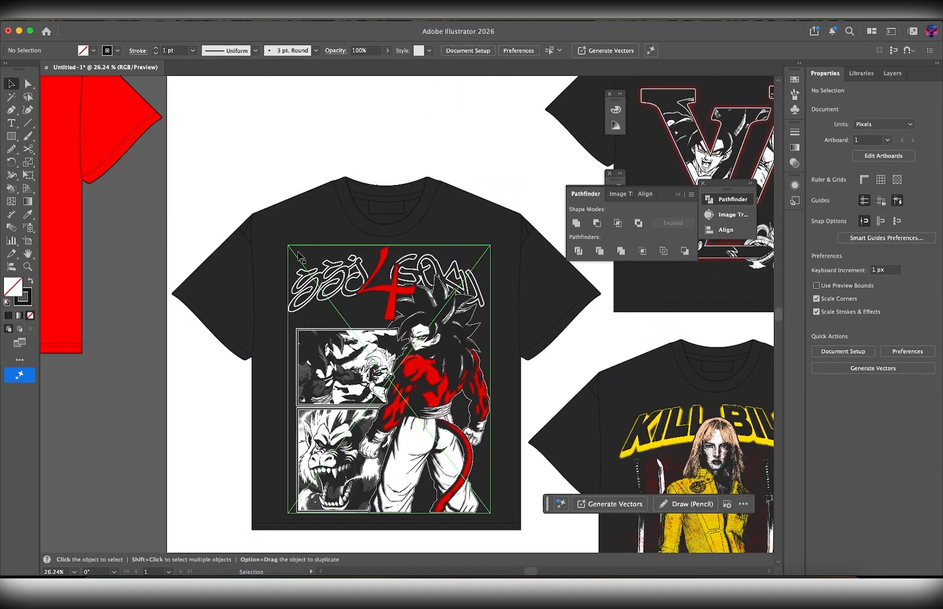
scroll(276, 253, down, 1)
scroll(277, 252, right, 1)
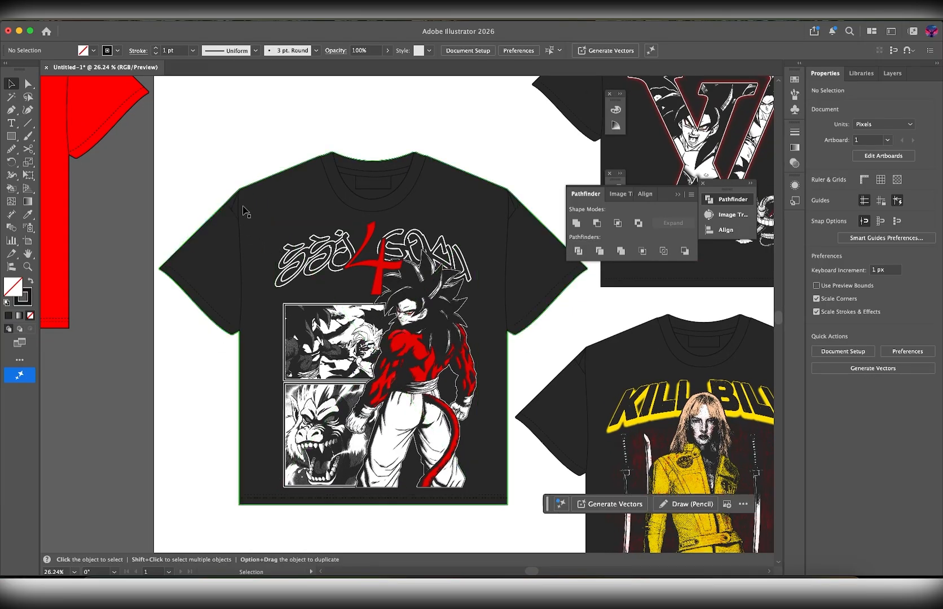
scroll(287, 194, up, 1)
scroll(288, 194, right, 1)
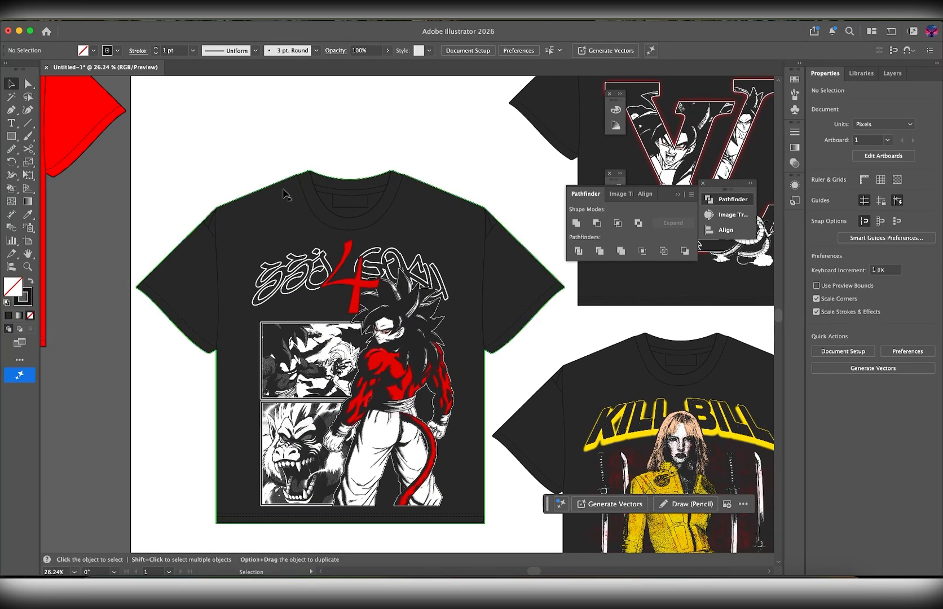
scroll(276, 192, up, 5)
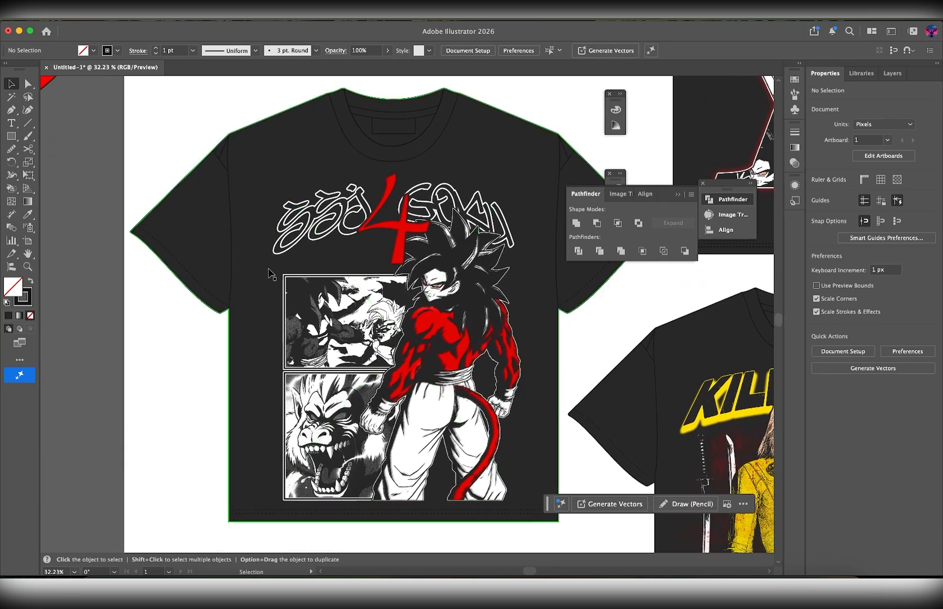
scroll(269, 275, right, 8)
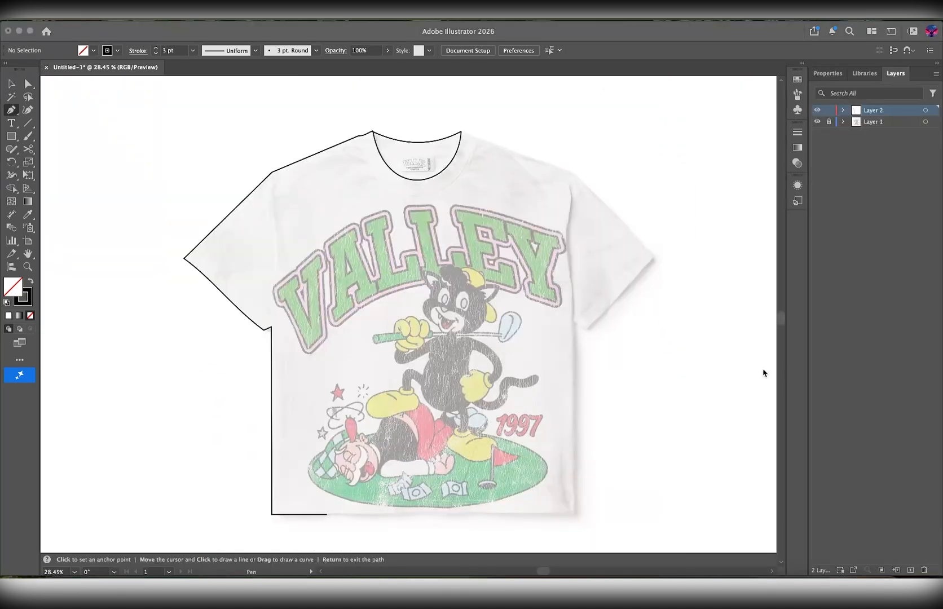
- Apply the 3 pt. Round brush with a 1 pt stroke to the traced half of the T-shirt outline and deselect it
scroll(417, 384, up, 1)
scroll(376, 319, up, 4)
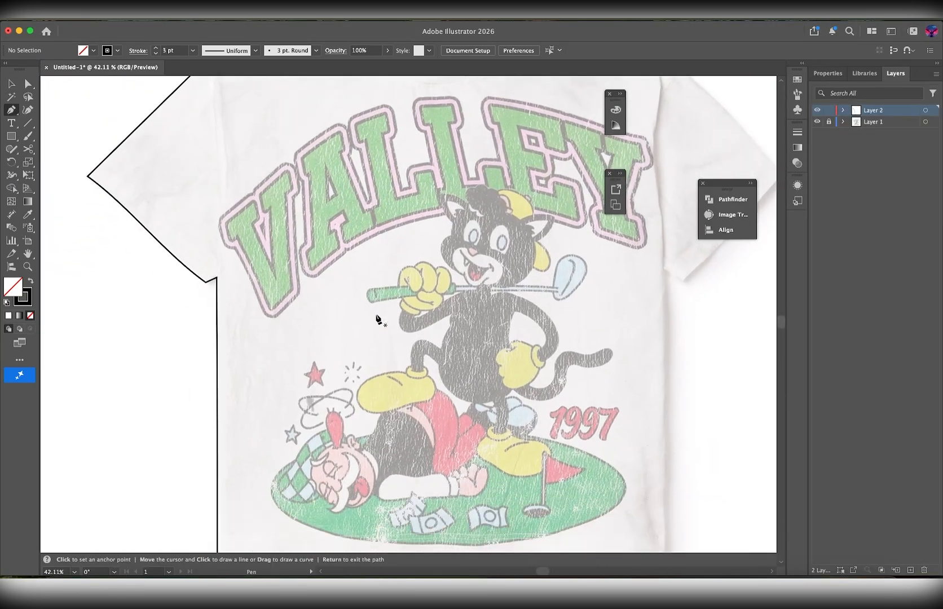
scroll(377, 317, down, 3)
key(v)
click(278, 380)
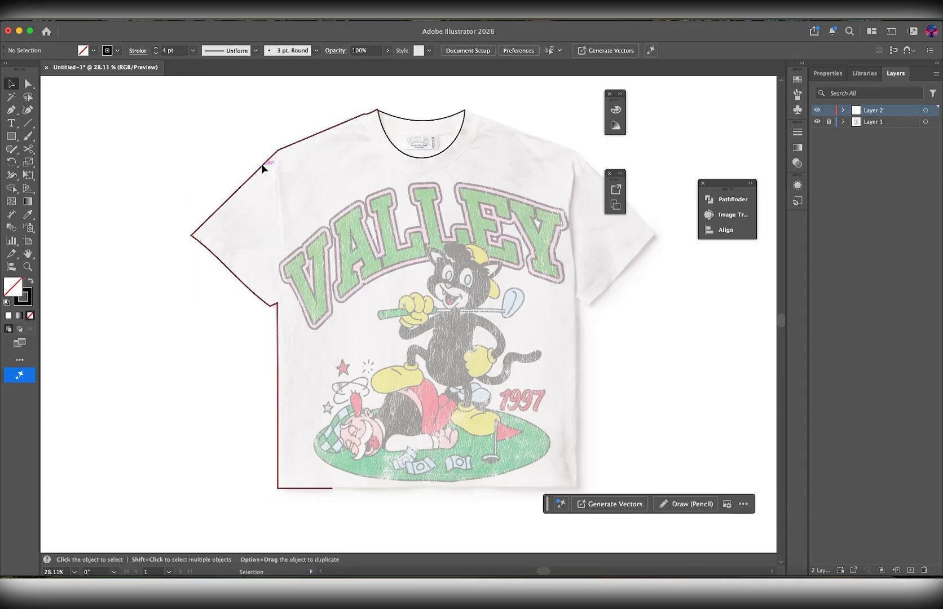
click(314, 51)
click(217, 79)
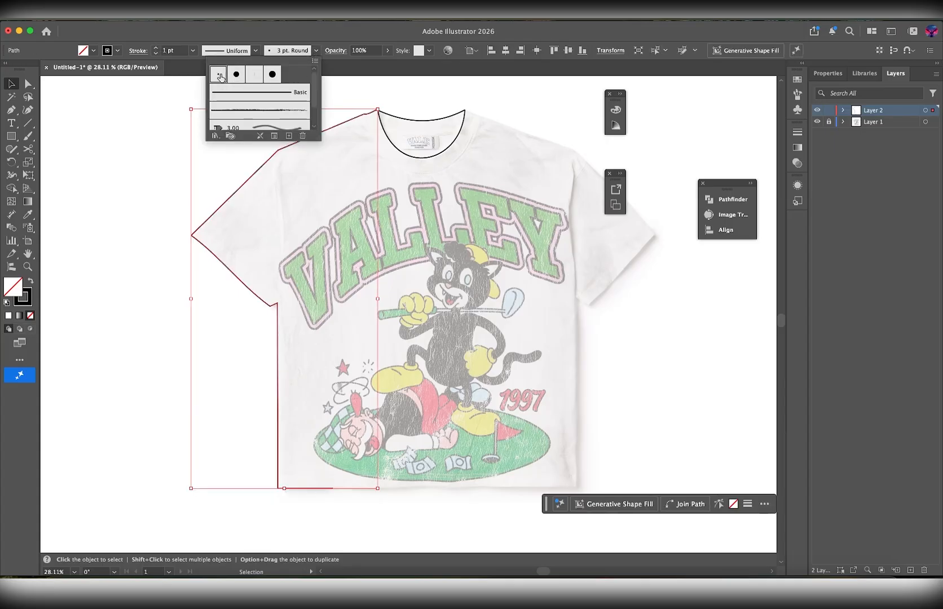
click(180, 258)
- Examine the stroke of the traced half outline close up at the sleeve and hem, and as a whole
scroll(267, 198, up, 5)
scroll(267, 198, down, 5)
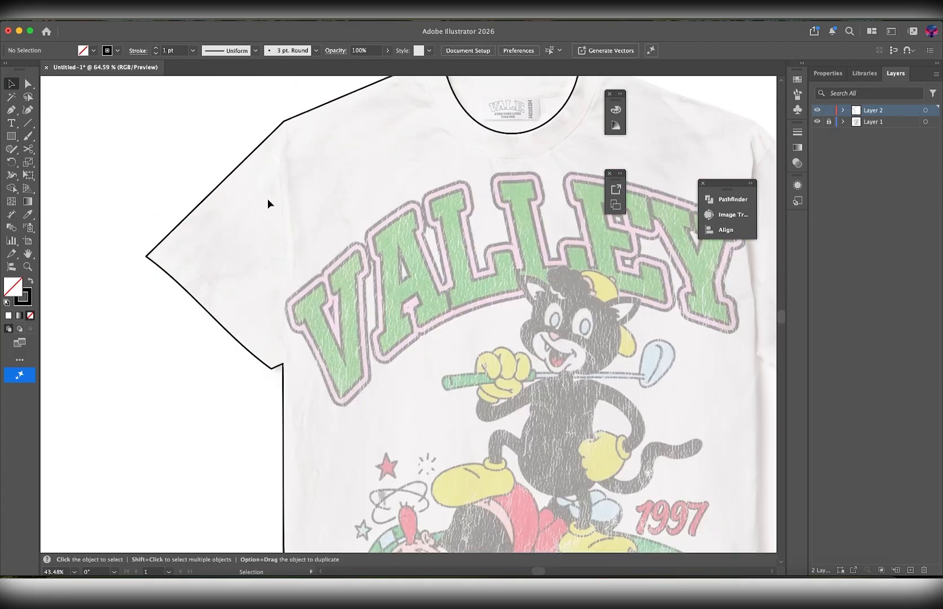
scroll(312, 496, up, 8)
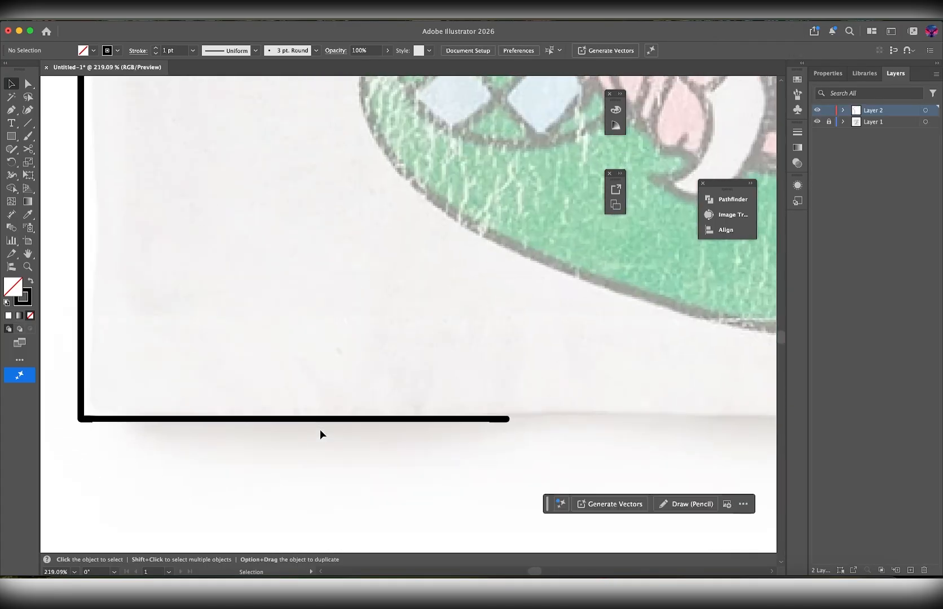
scroll(439, 430, down, 8)
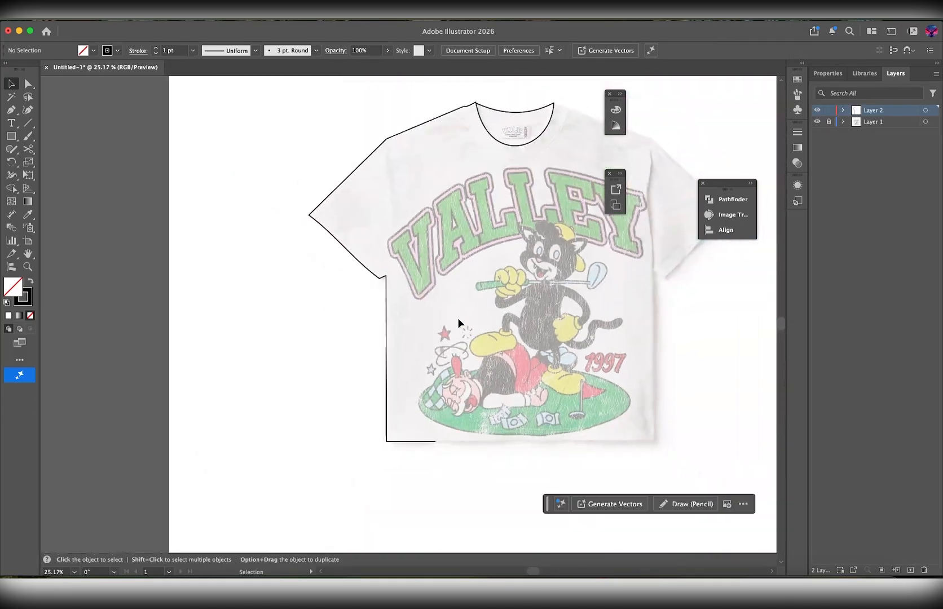
scroll(355, 258, up, 2)
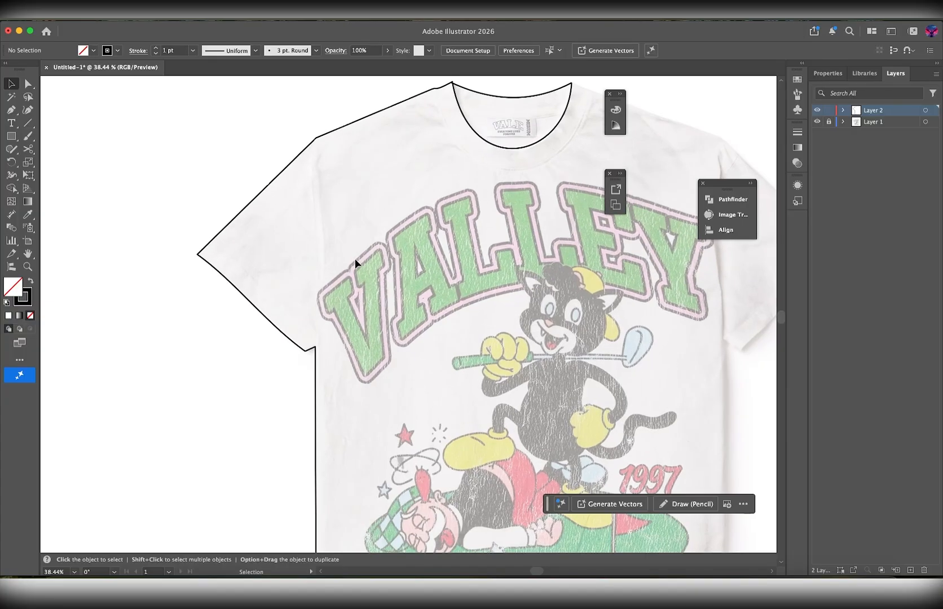
scroll(301, 274, down, 3)
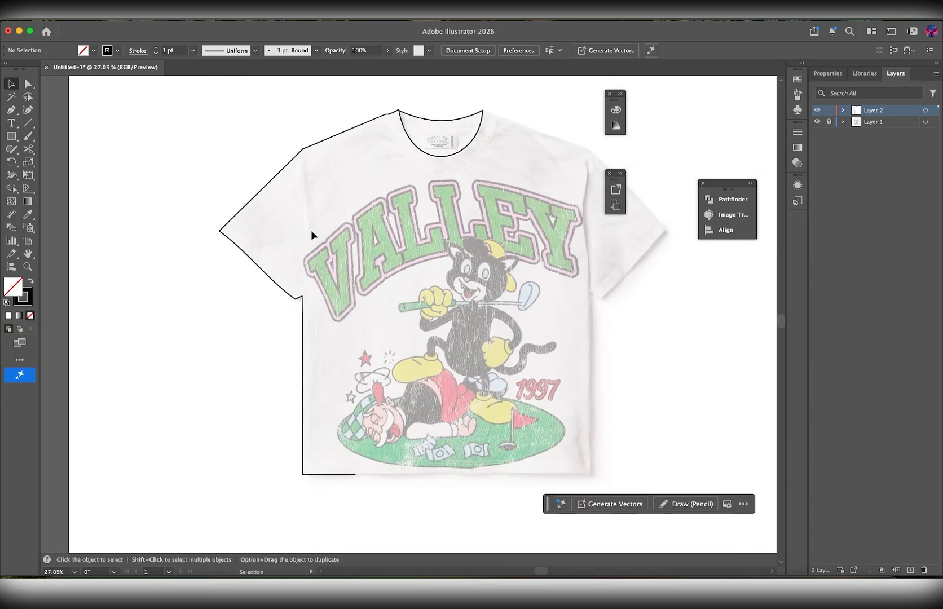
- Begin tracing the armhole seam between the shoulder and underarm of the outlined T-shirt half with the Pen tool
click(292, 298)
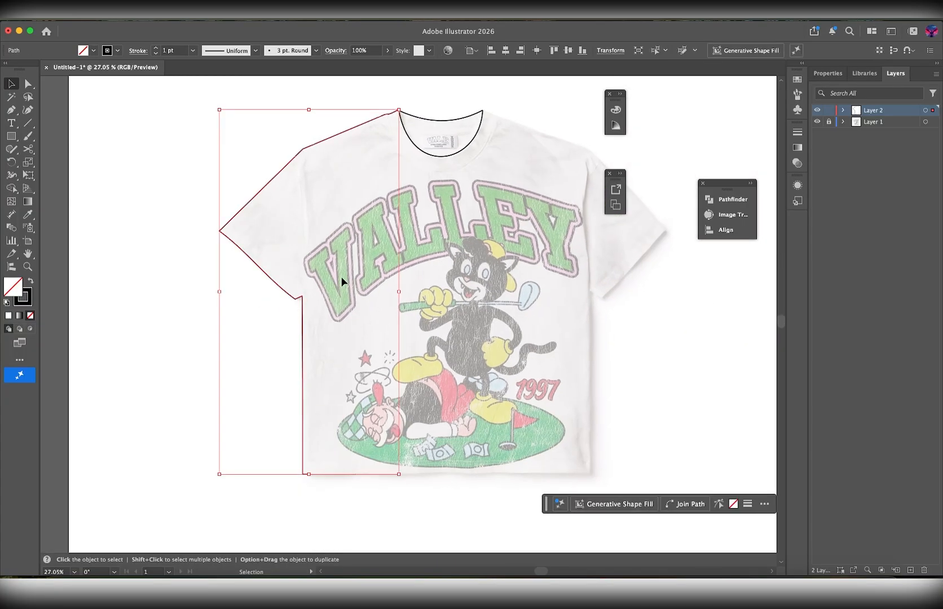
click(303, 258)
key(p)
scroll(303, 258, up, 3)
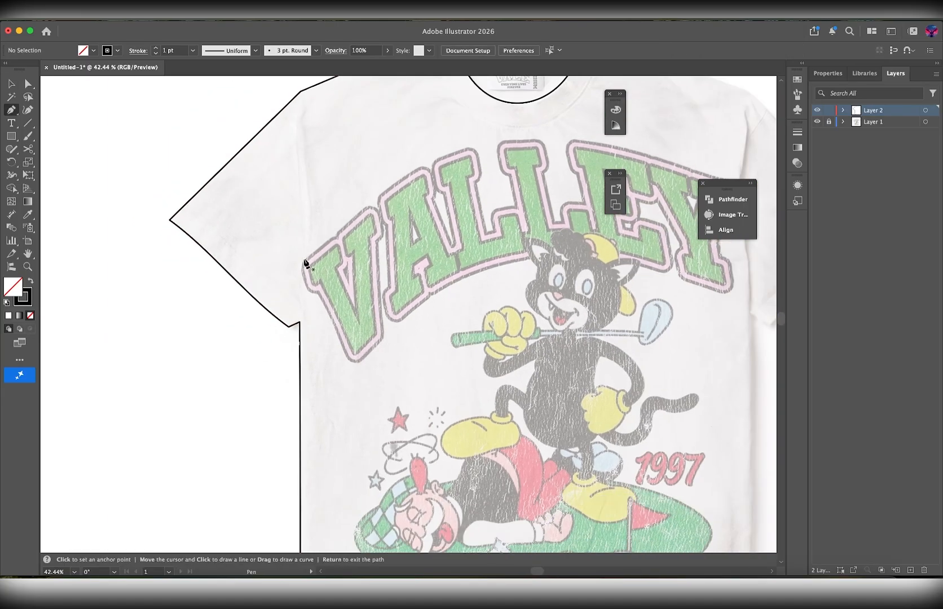